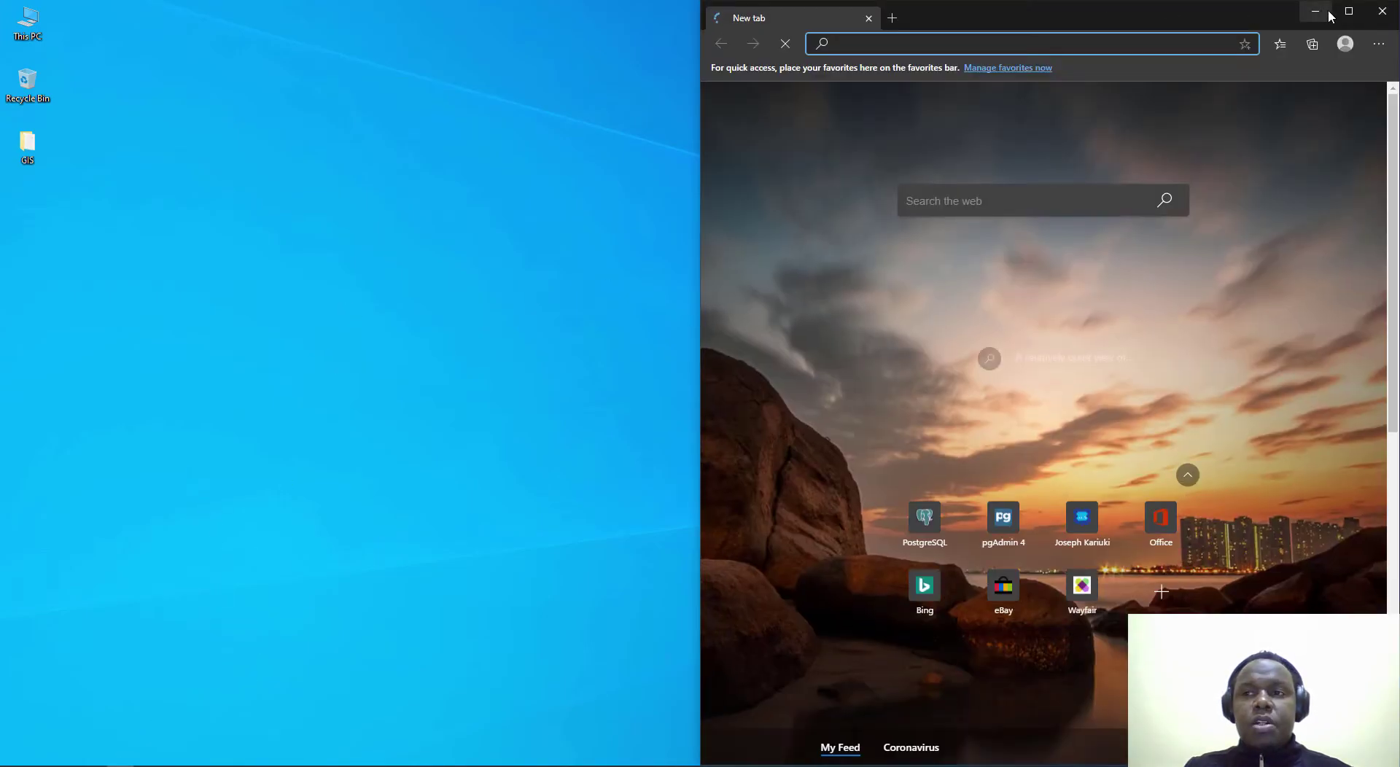
Step: Try loading geoserver.com in a new full-screen Edge tab
click(1349, 13)
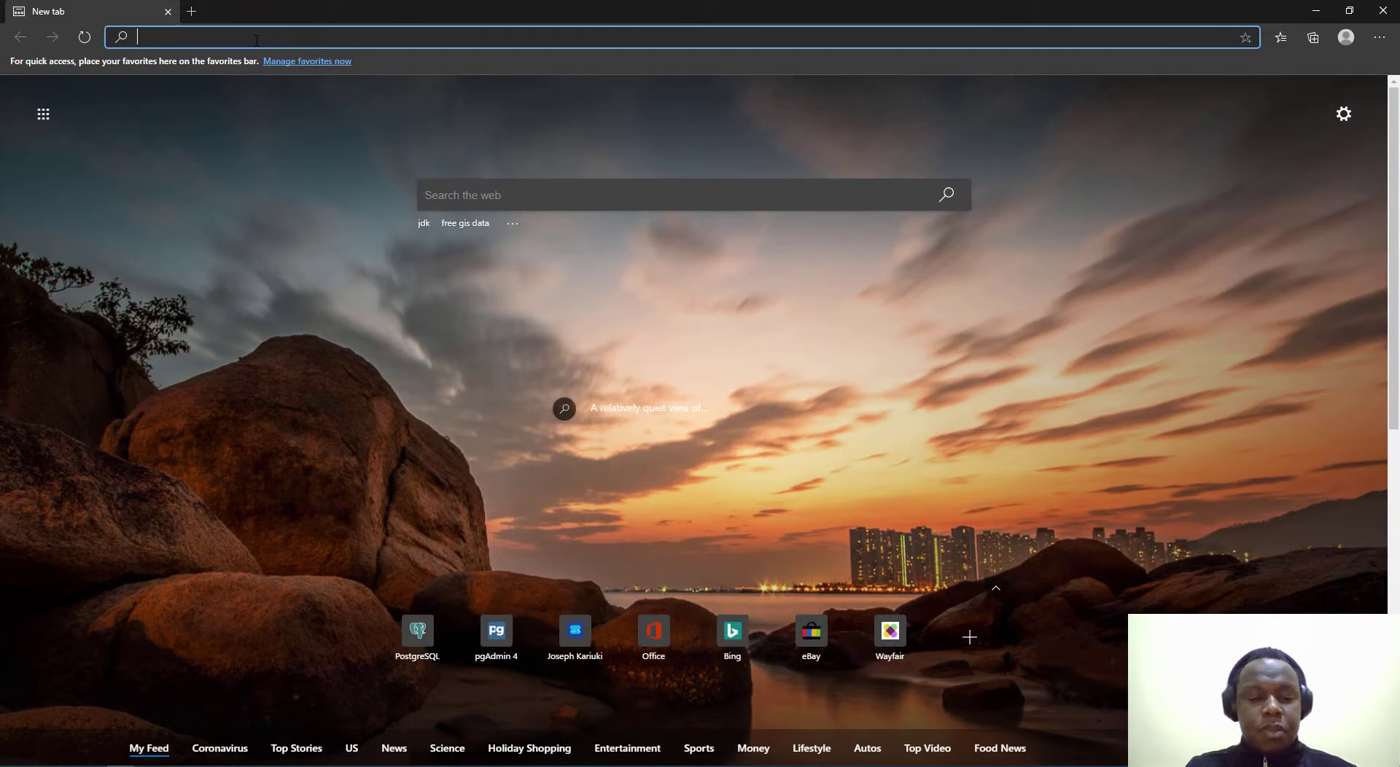
text(geoserver)
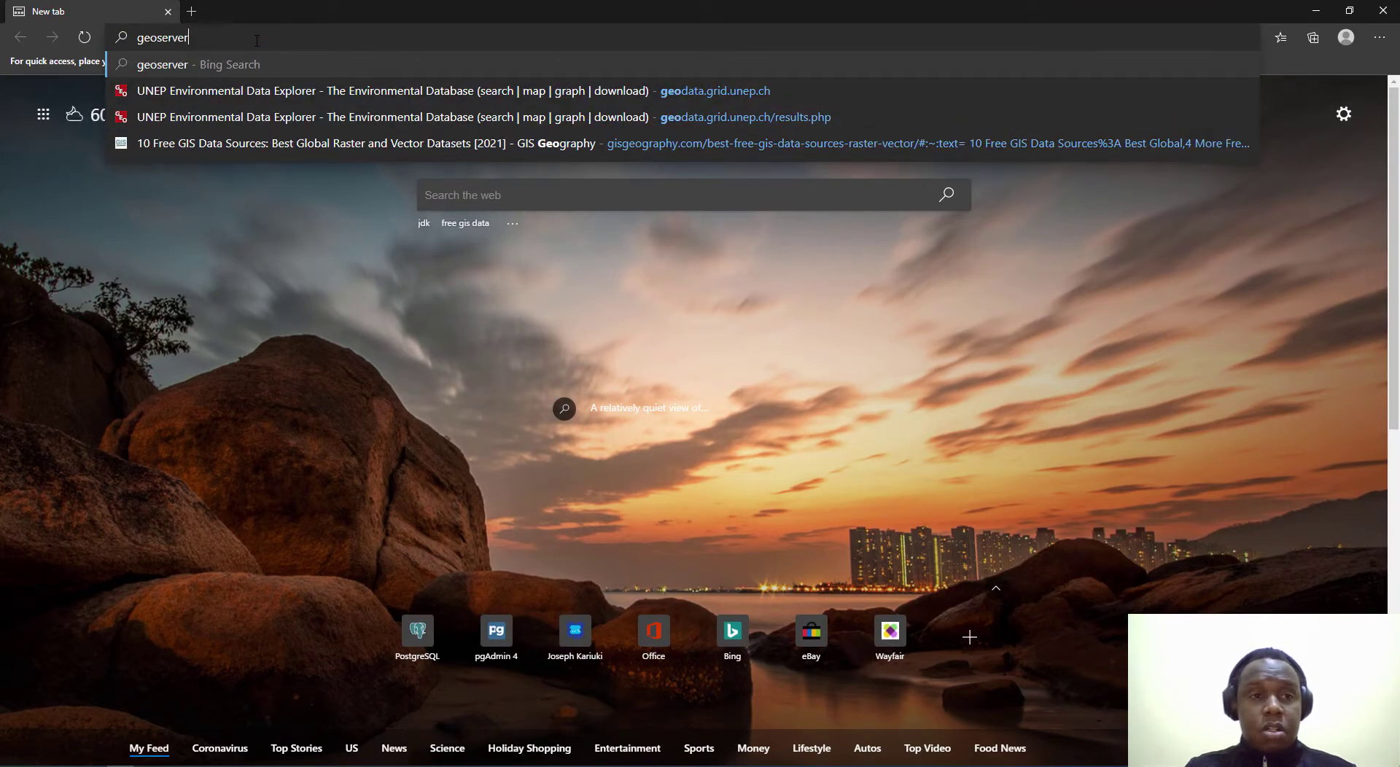
text(.com)
key(Return)
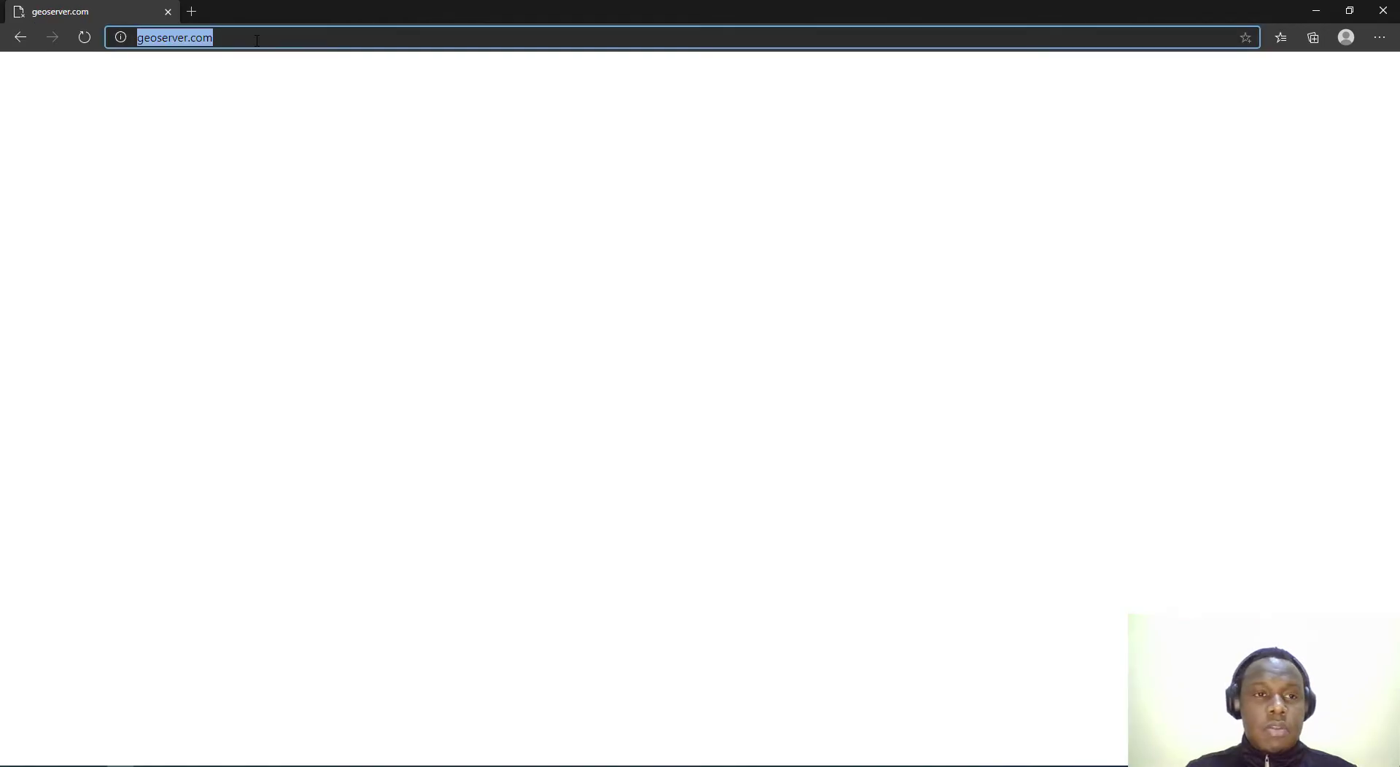
Step: Correct the address to geoserver.org and browse its homepage listing Stable 2.18.1 downloads
click(214, 37)
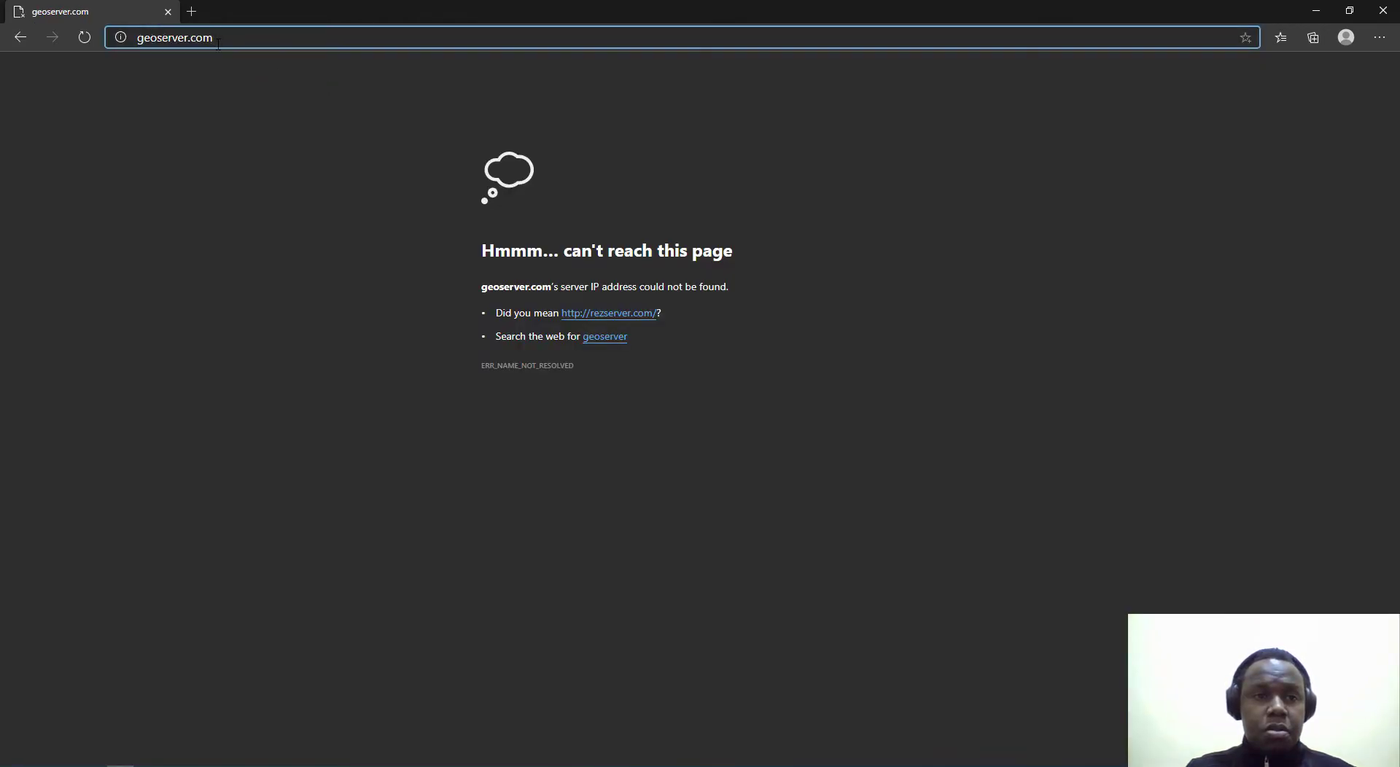
drag(214, 37, 193, 40)
text(org)
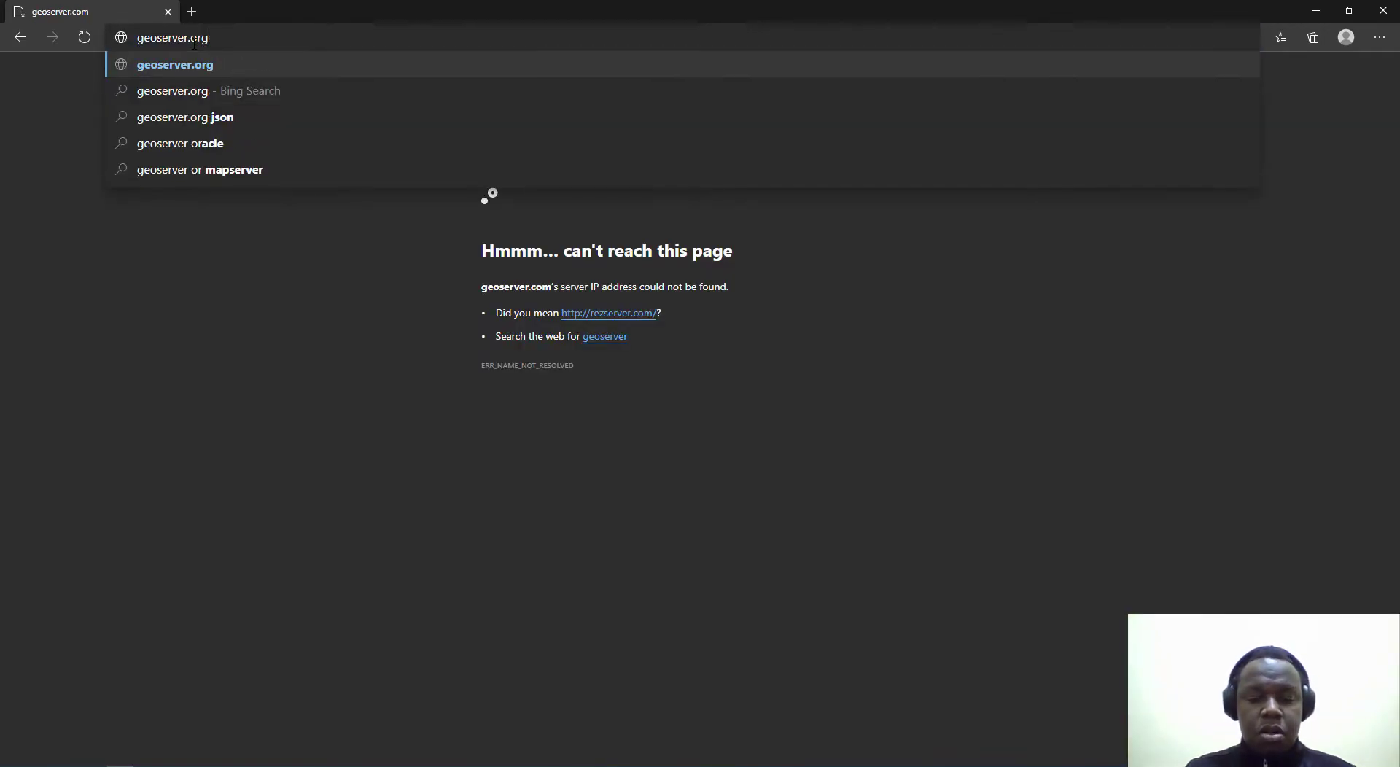
key(Return)
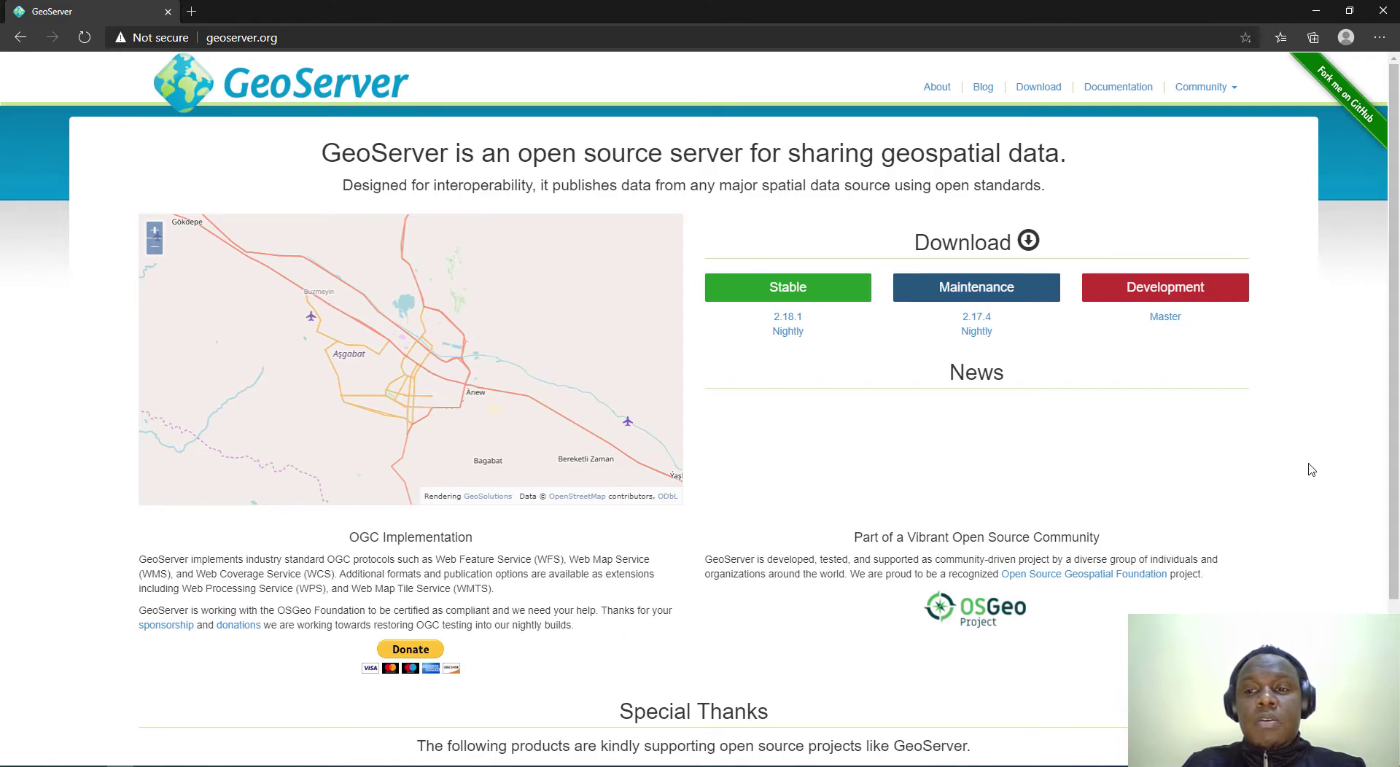
scroll(1357, 350, down, 2)
scroll(1365, 316, up, 2)
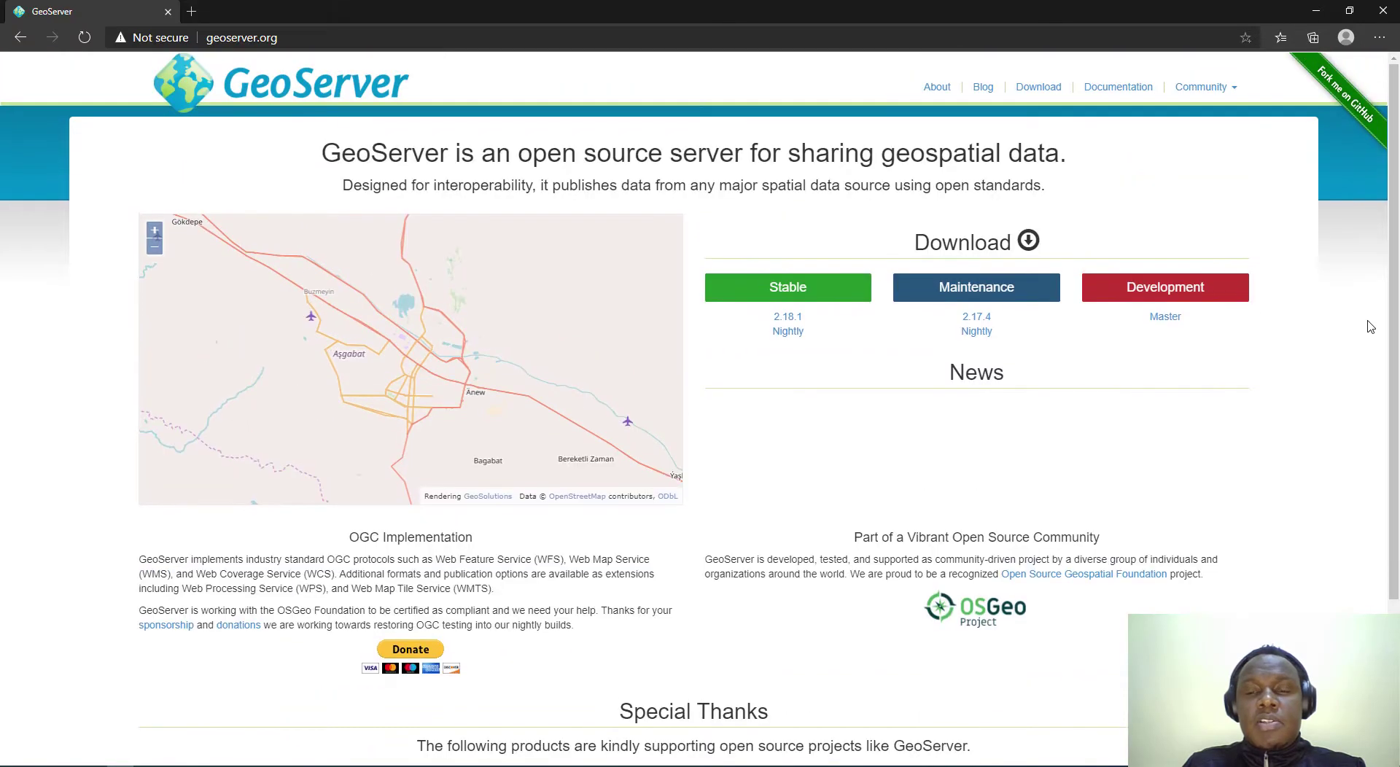
scroll(1370, 324, down, 1)
scroll(1368, 324, down, 2)
scroll(1366, 322, up, 3)
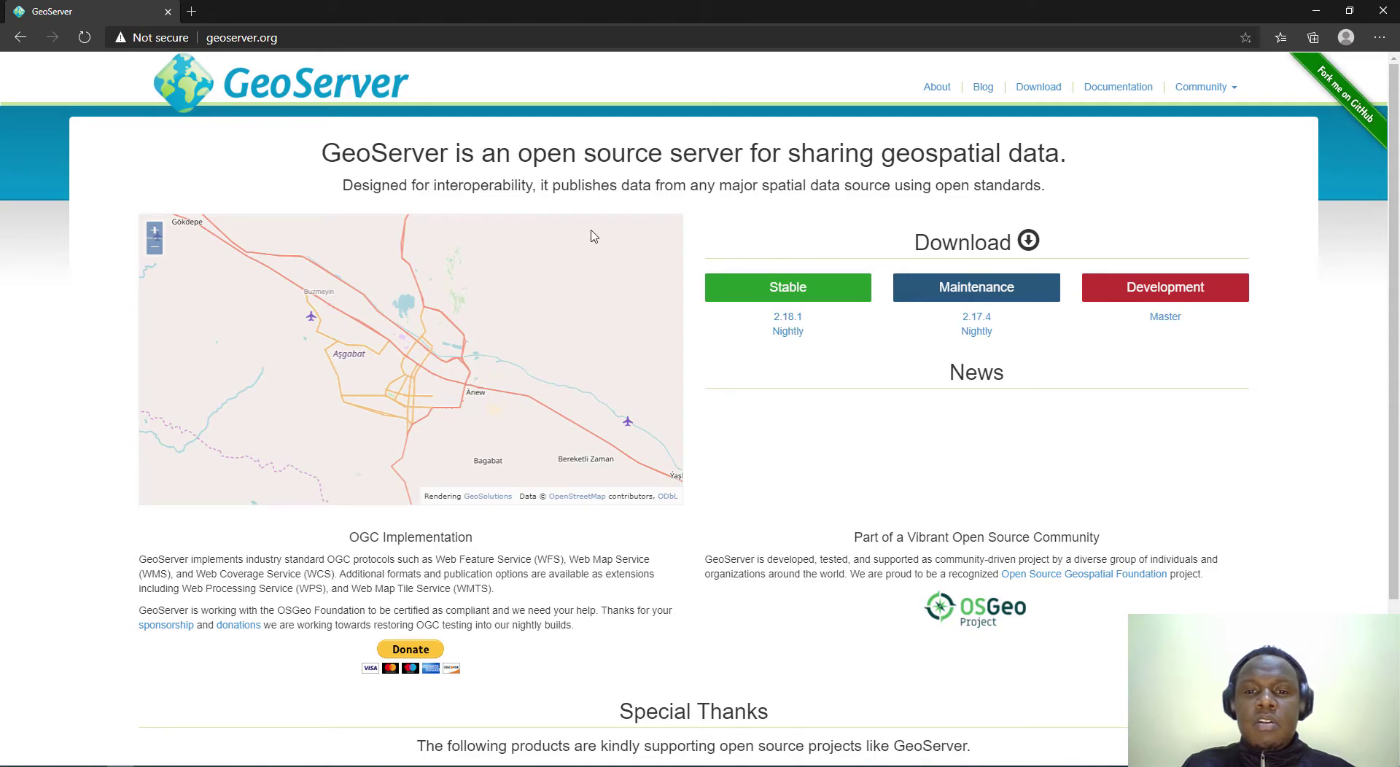
Step: Open the stable 2.18.1 release page and highlight its GeoServer 2.18.1 heading
click(792, 321)
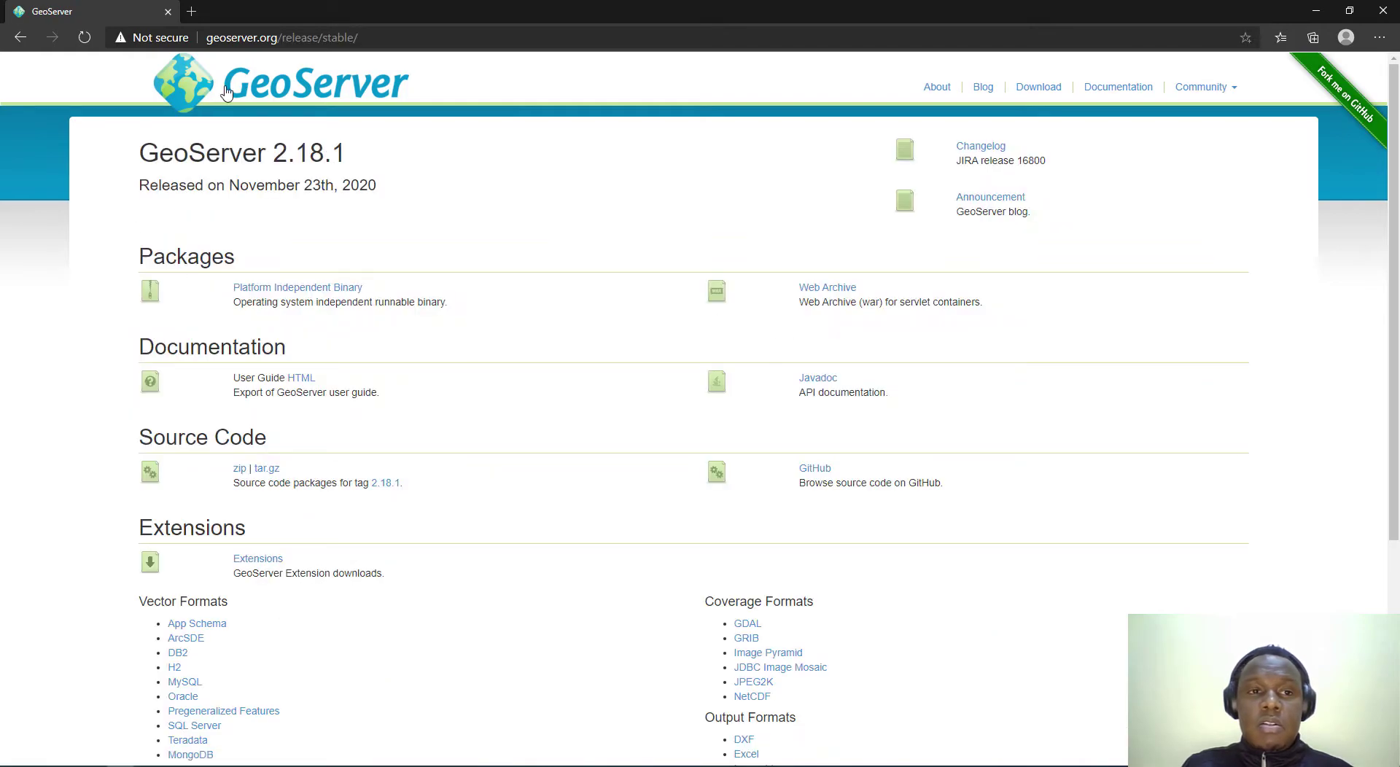
click(226, 38)
click(352, 264)
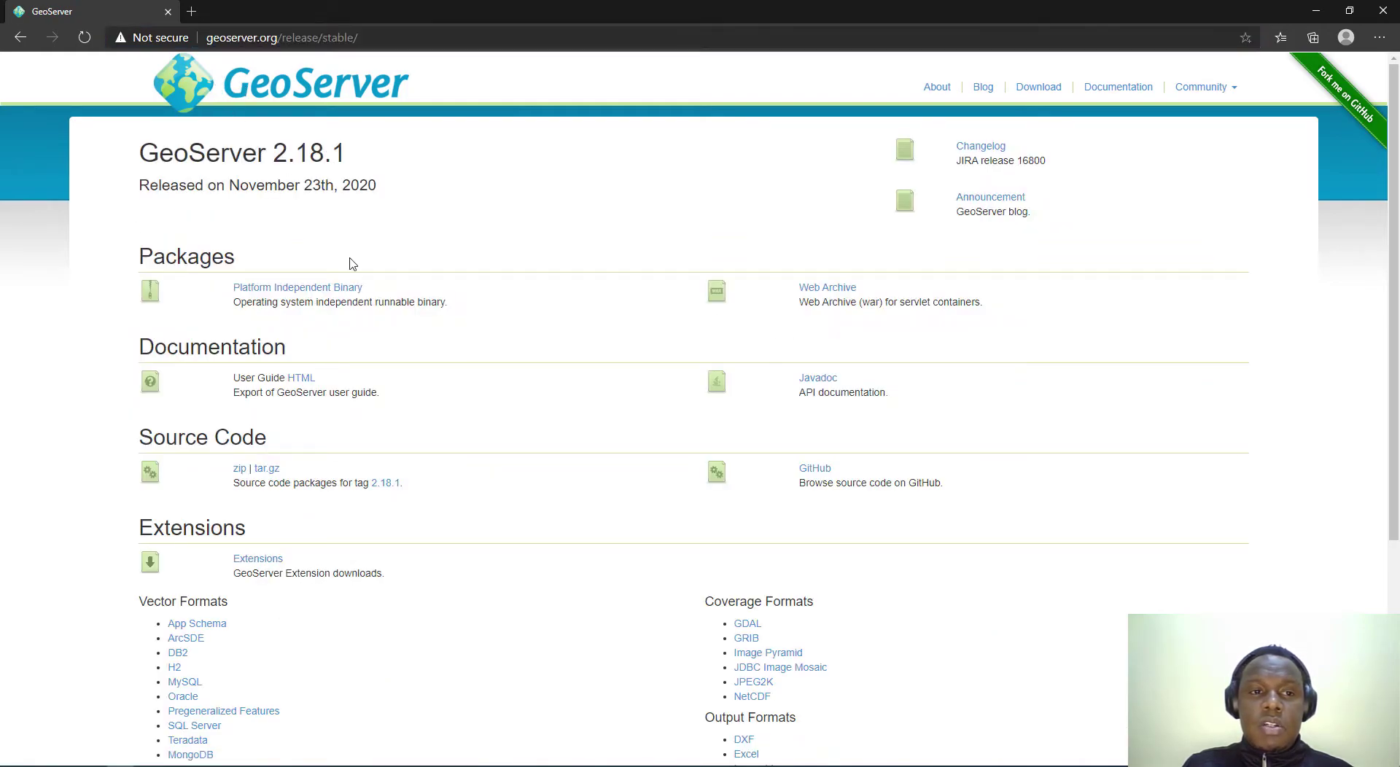
drag(140, 153, 350, 161)
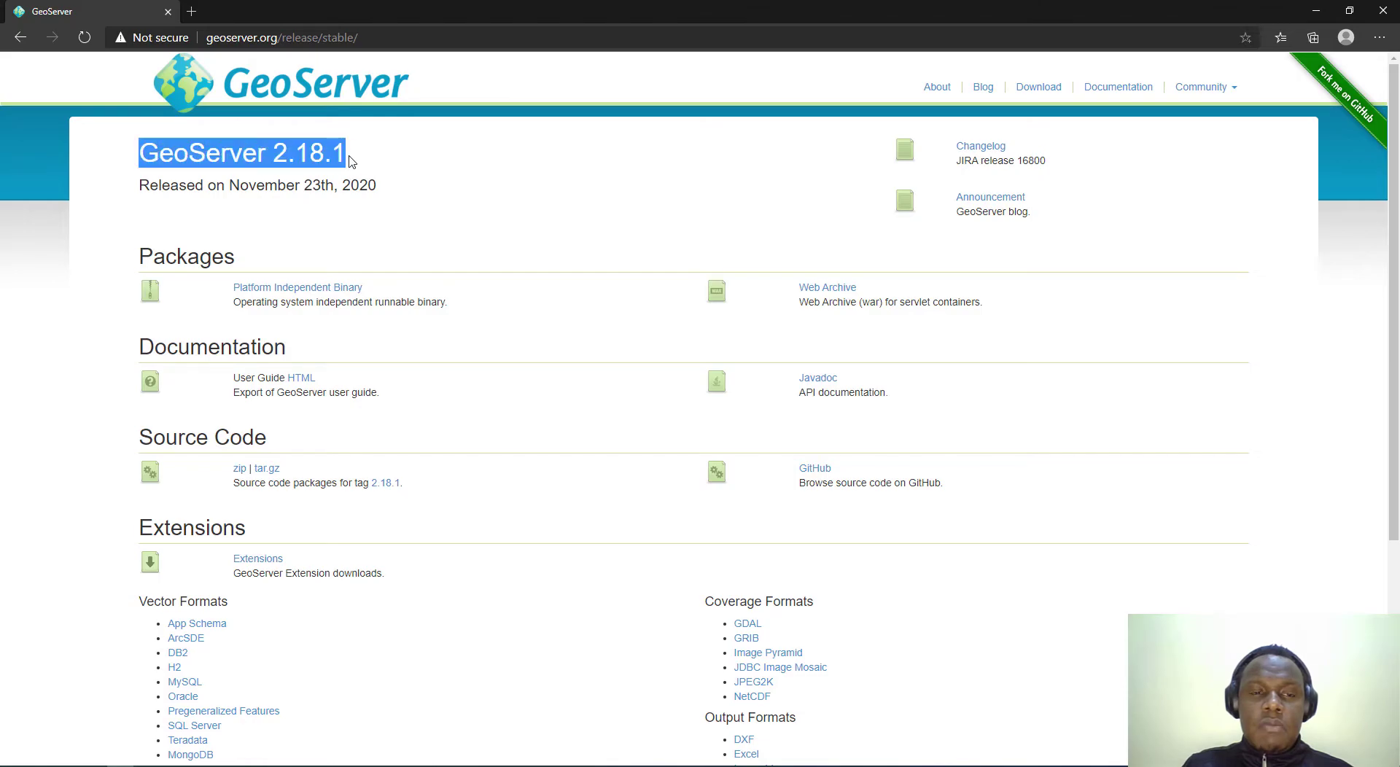
click(291, 157)
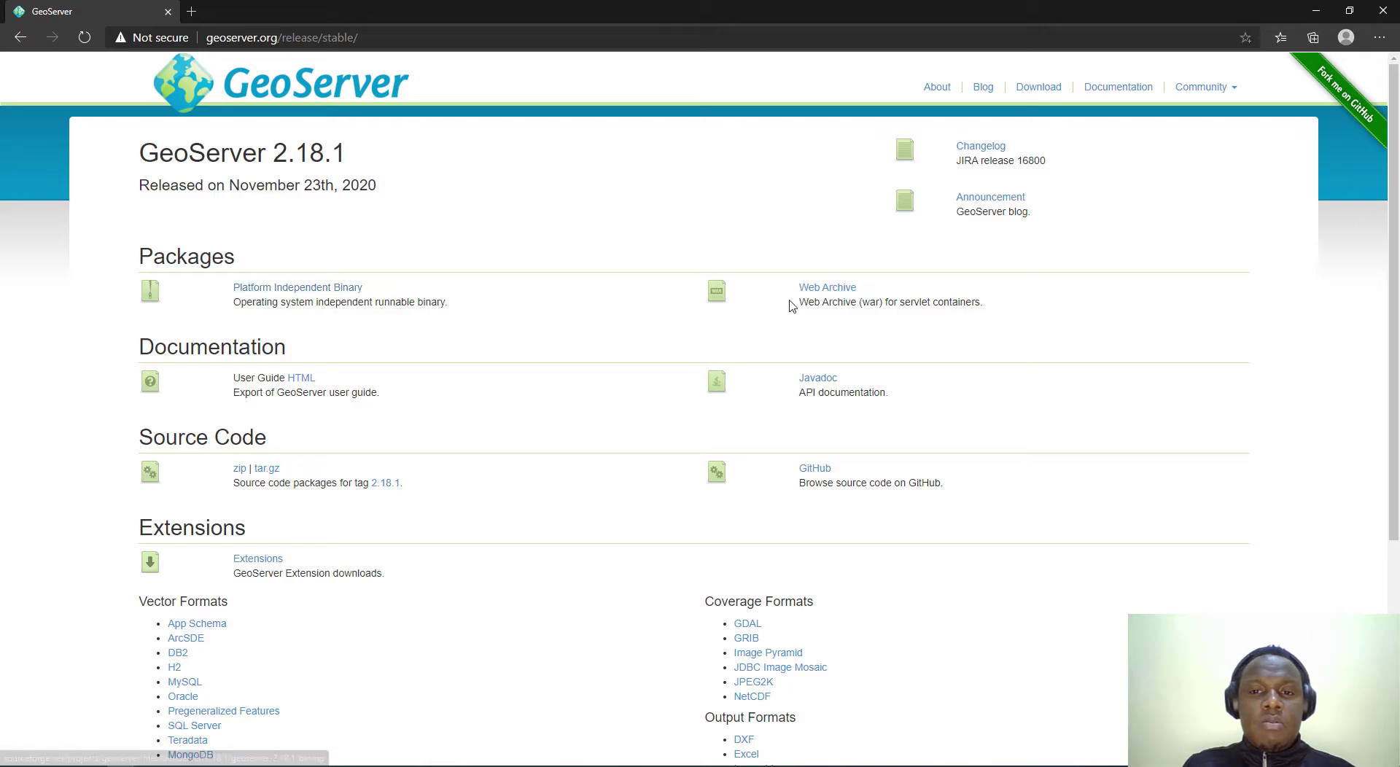
Step: Highlight the Web Archive (war) package description on the release page
drag(799, 310, 1005, 312)
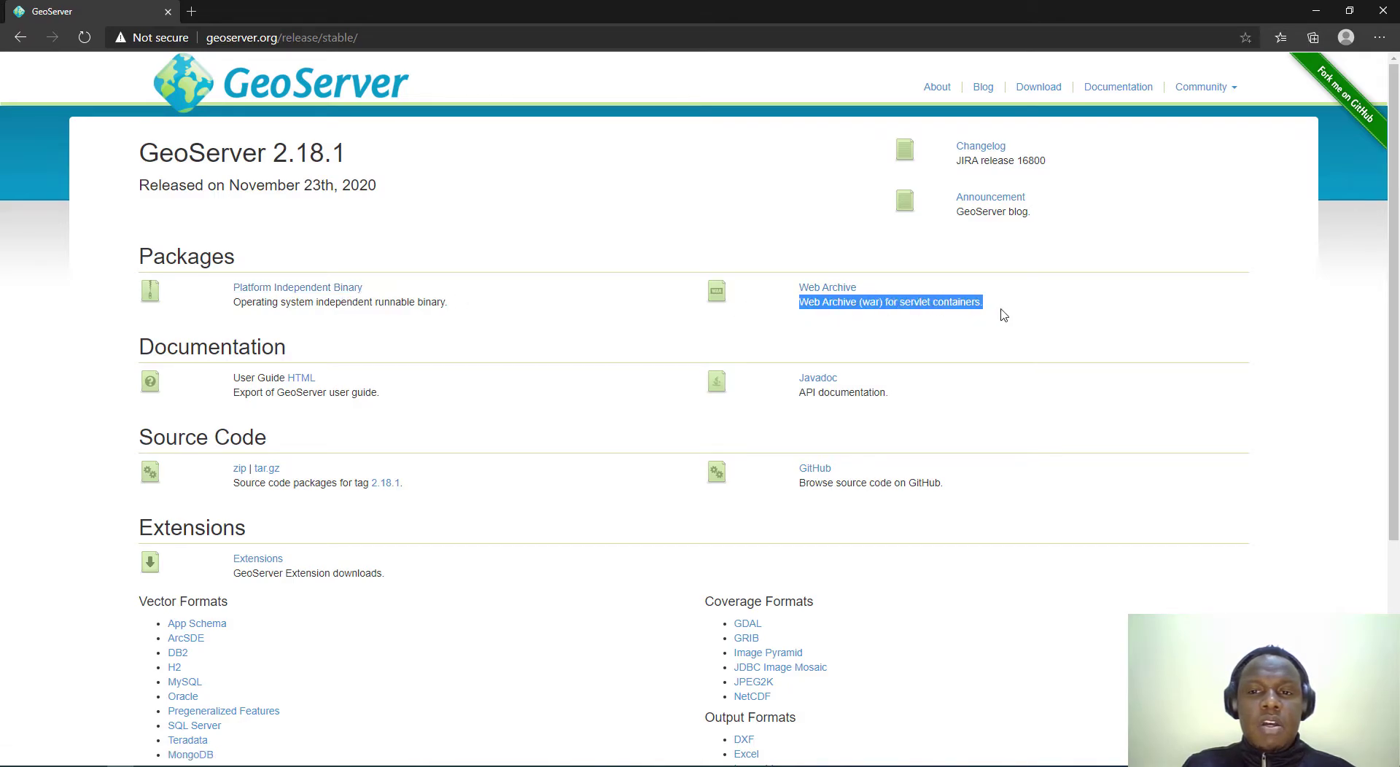
click(1005, 312)
drag(800, 305, 987, 308)
click(988, 309)
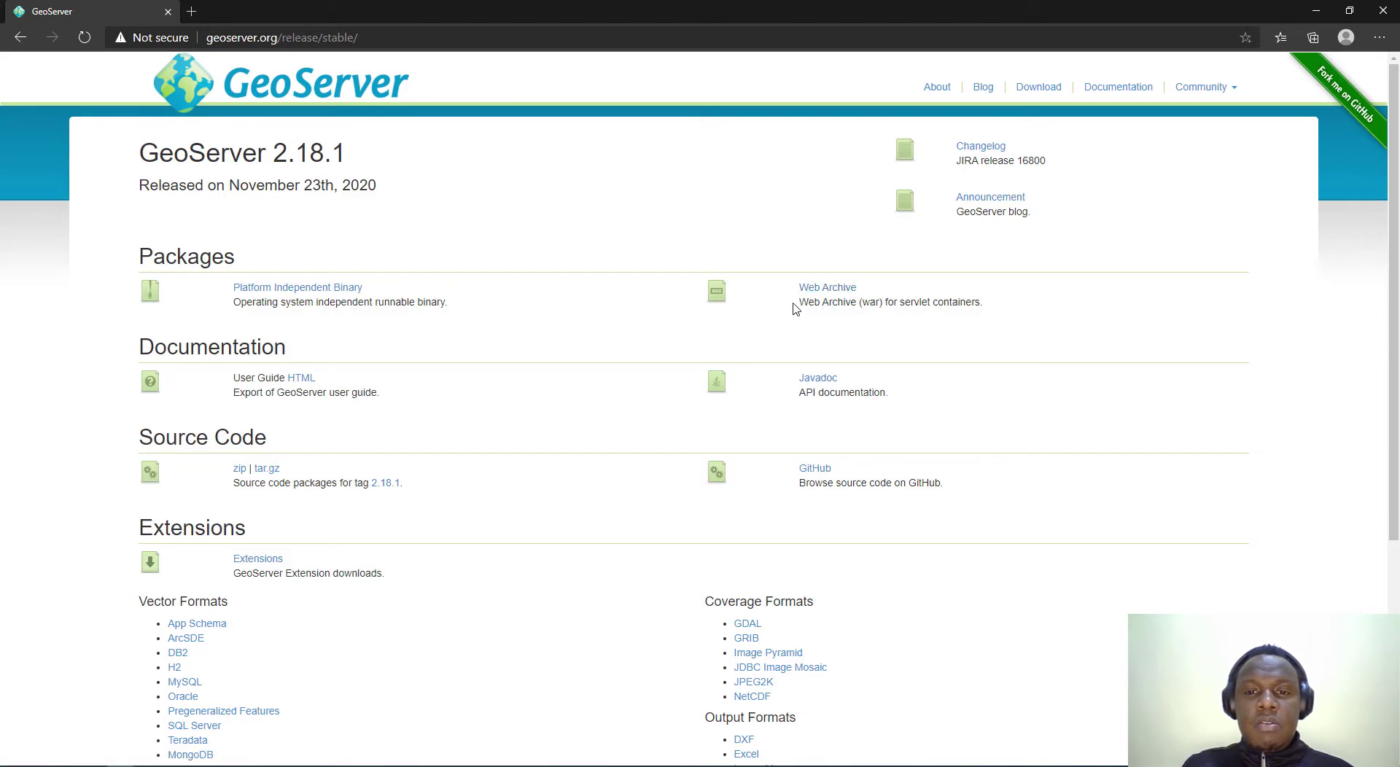
Step: Browse GIS\software\g, select the jdk-15.0.1 installer, and return to Edge
click(1316, 12)
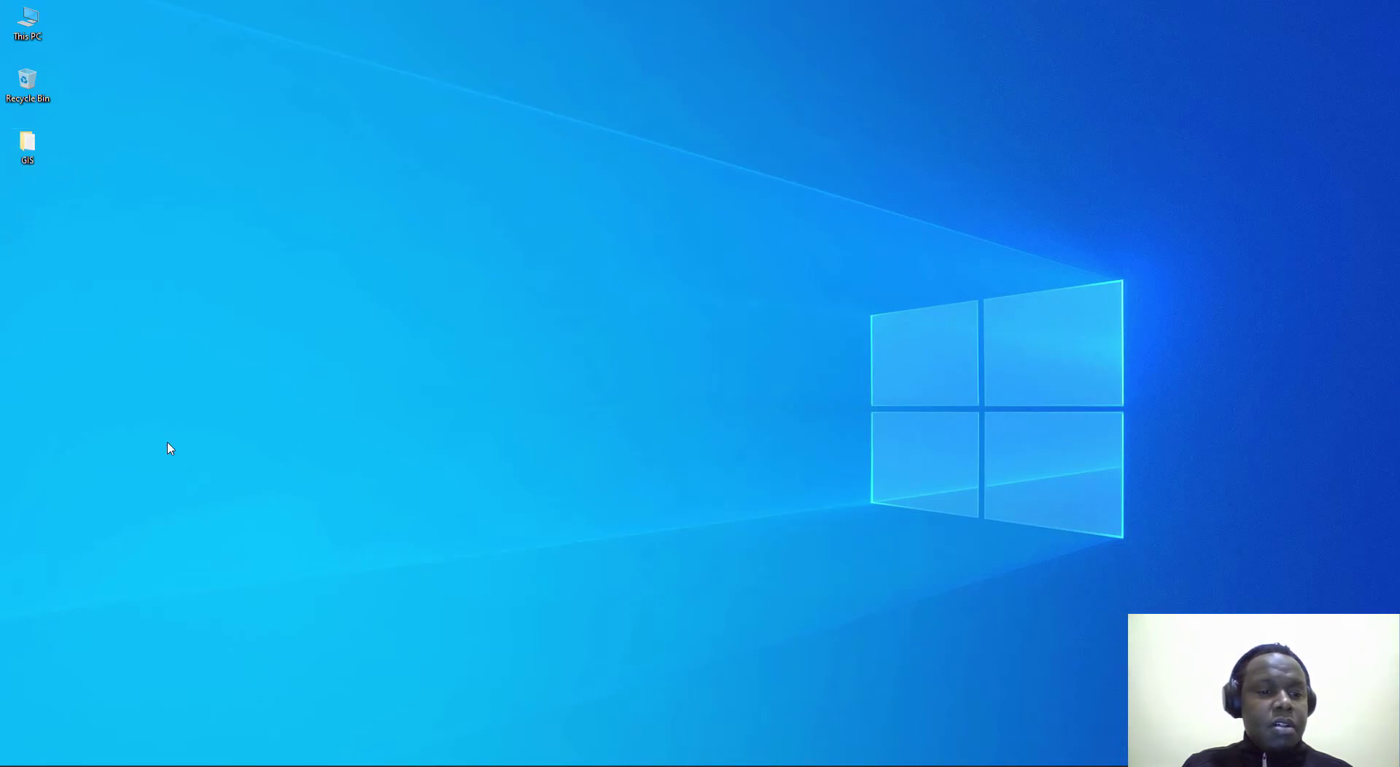
double_click(29, 146)
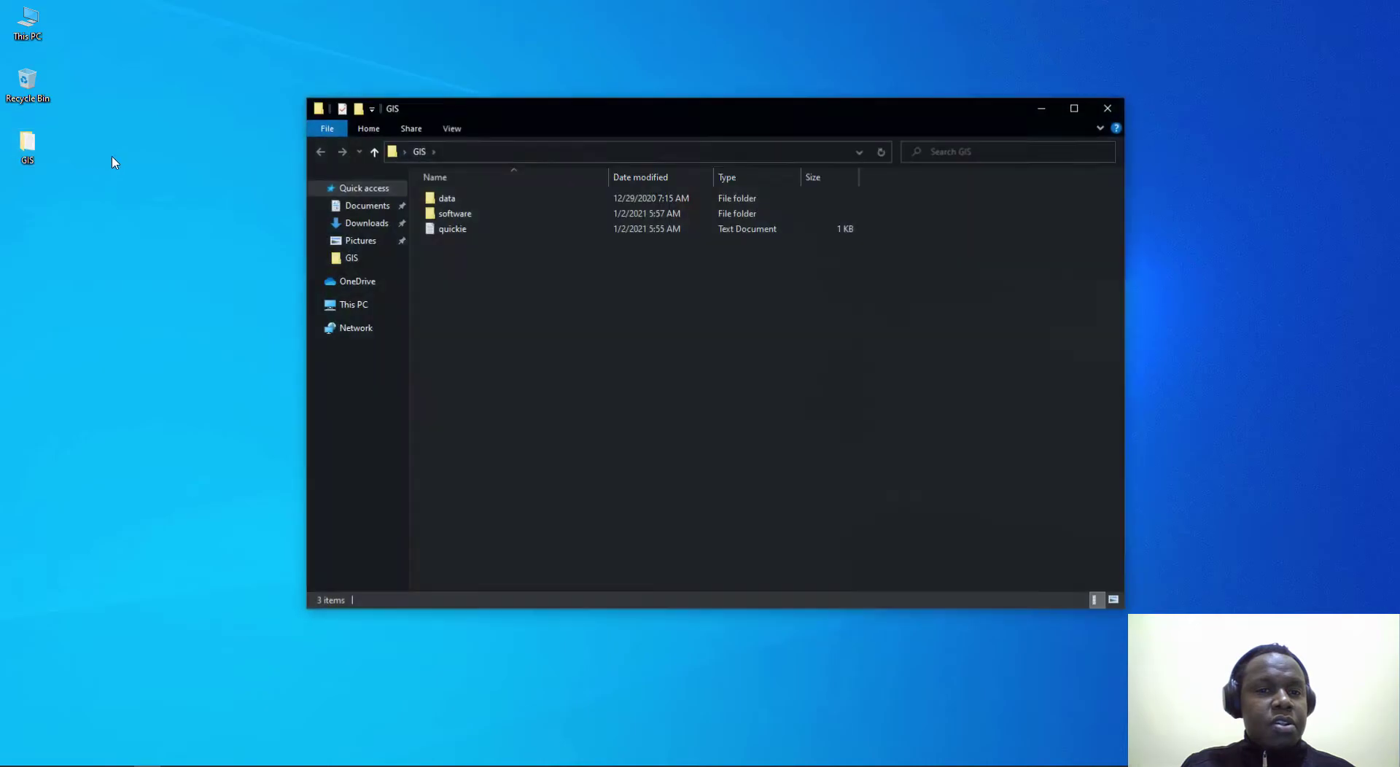
double_click(477, 216)
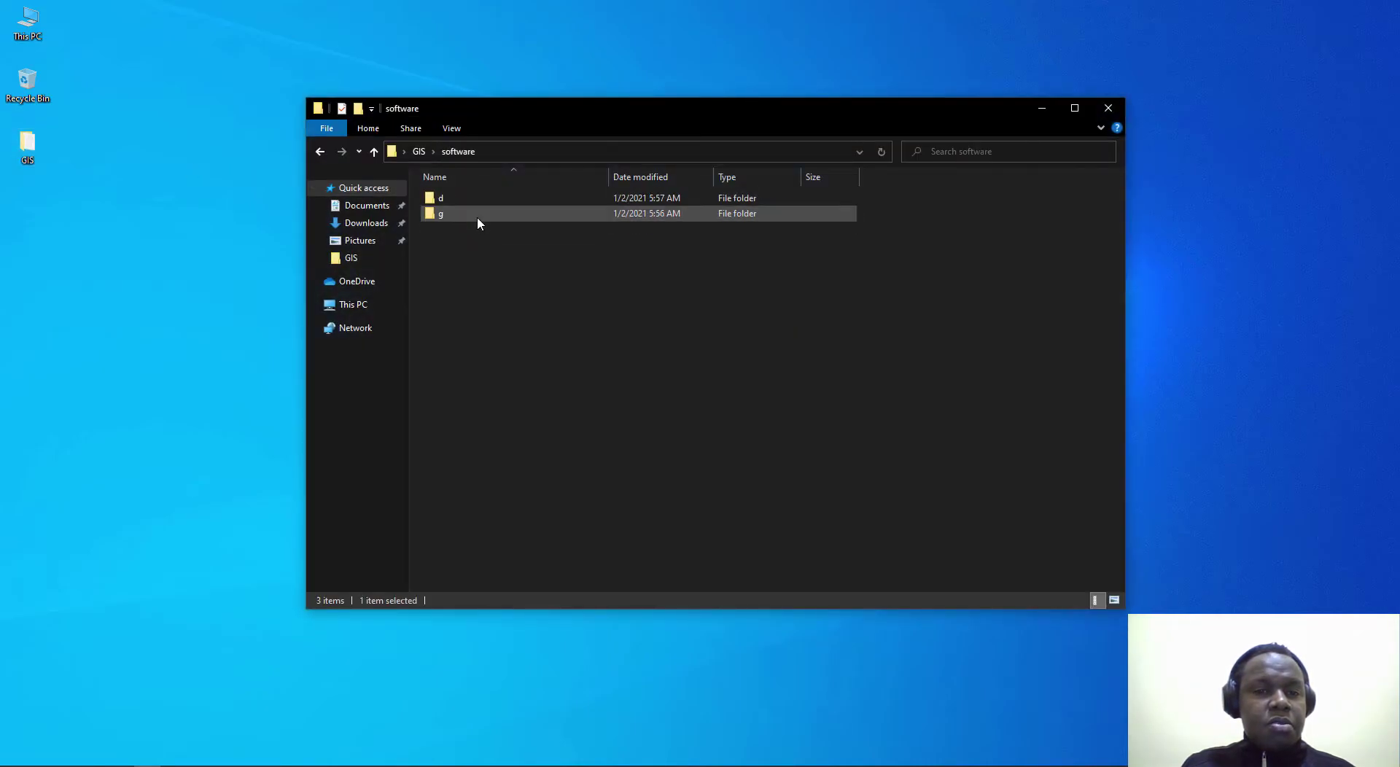
double_click(452, 214)
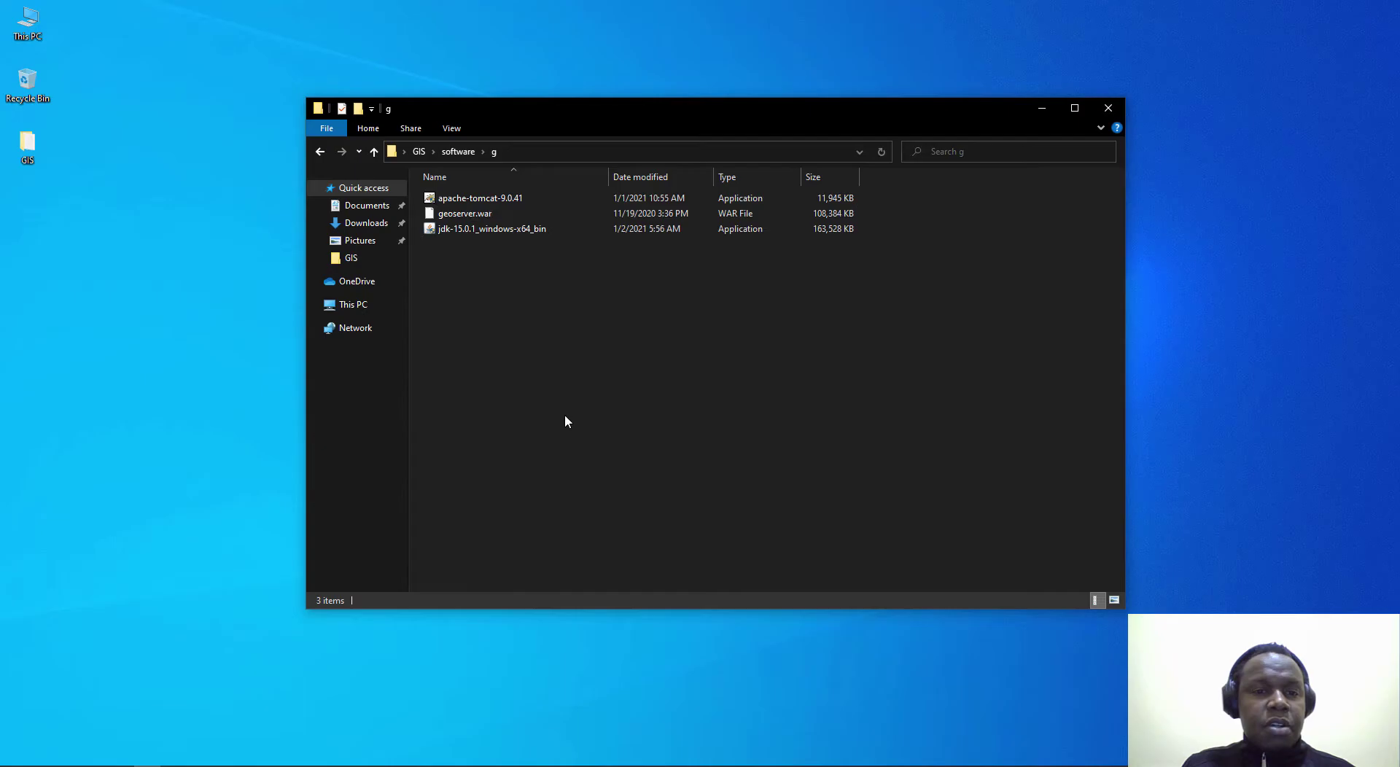
click(507, 232)
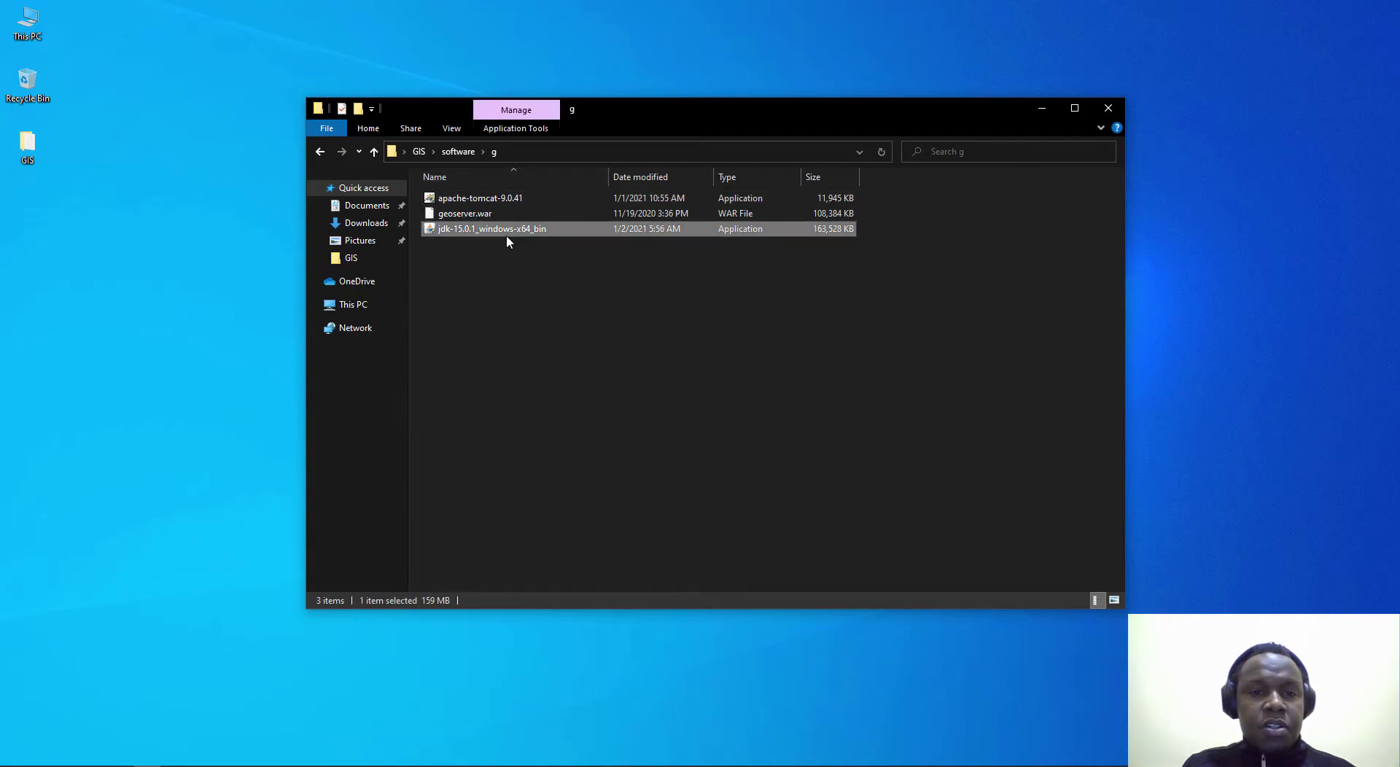
click(125, 765)
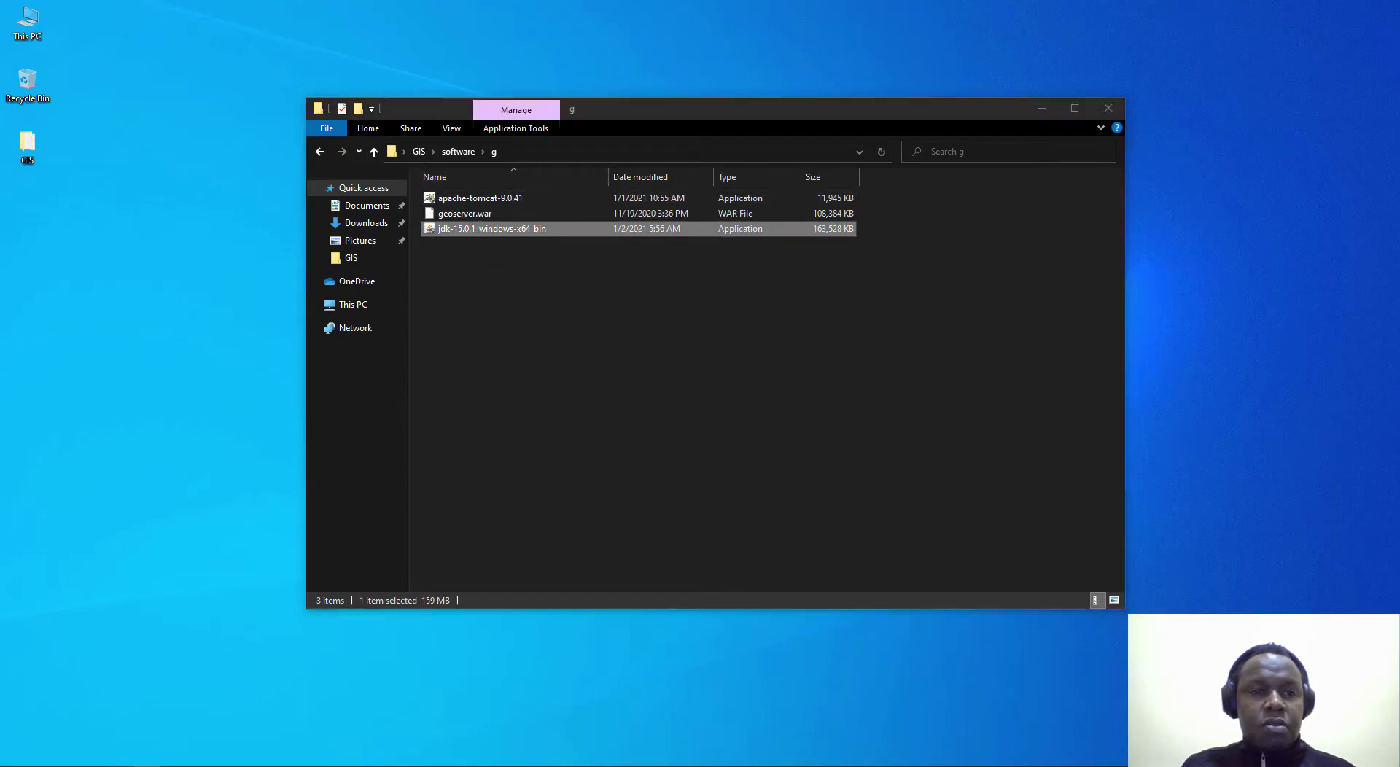
Step: Open Oracle's Java SE Downloads page in a new tab from the 'oracle' suggestion
click(191, 15)
text(oracle)
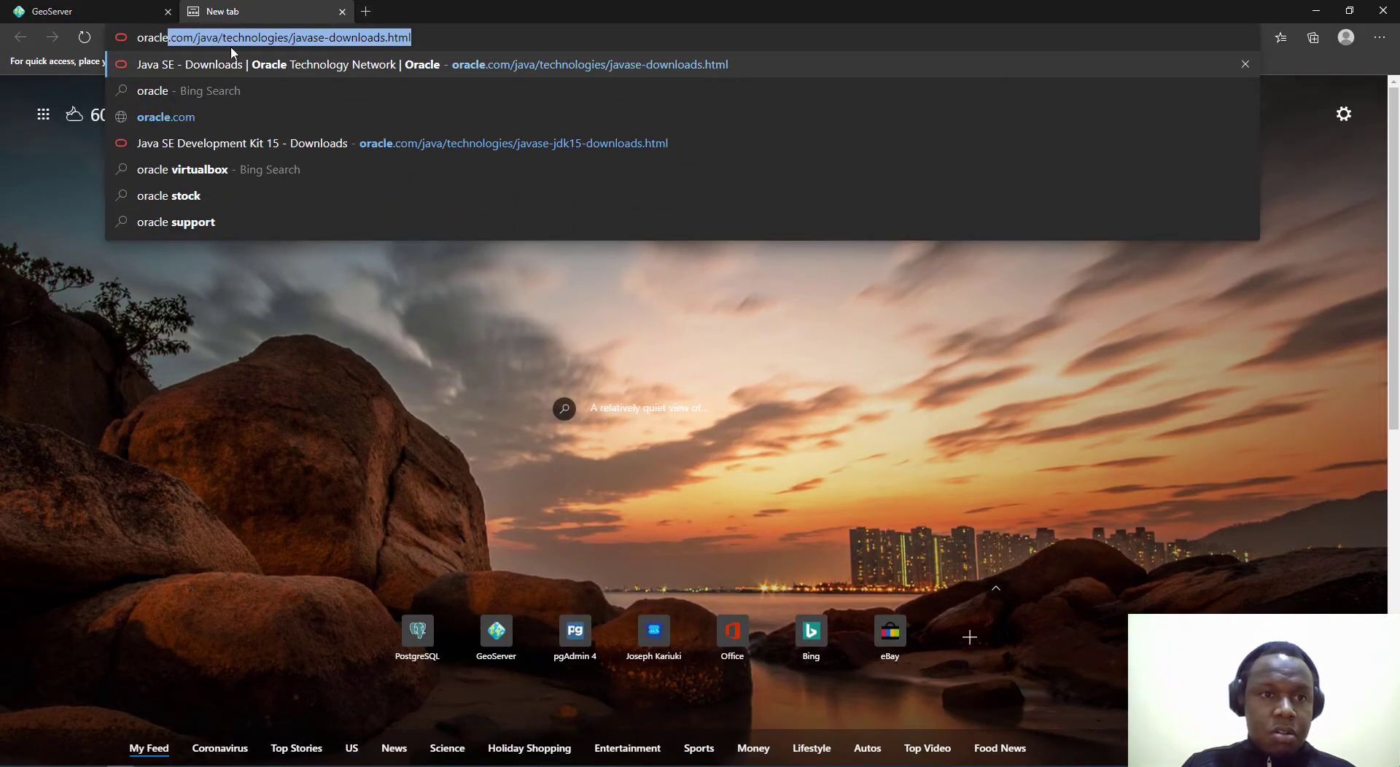
click(264, 60)
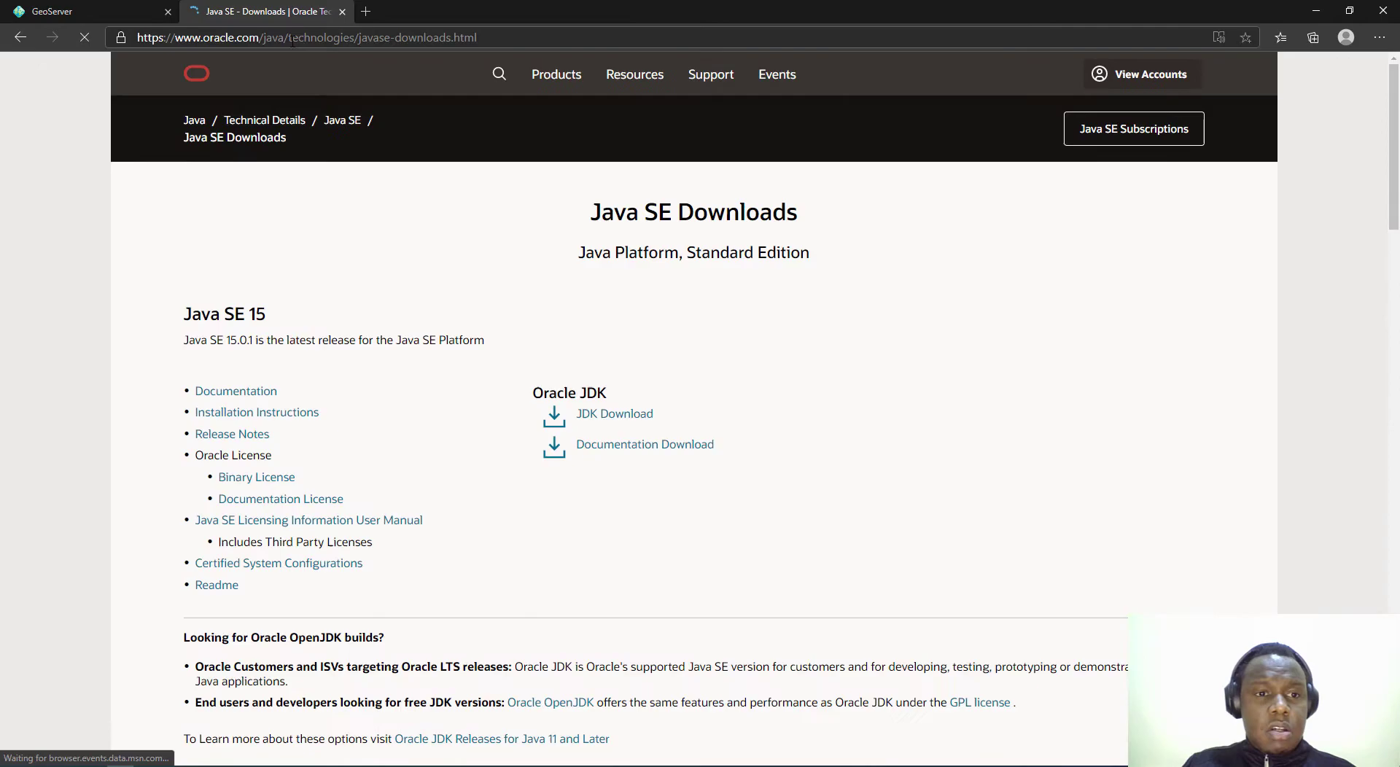
click(204, 38)
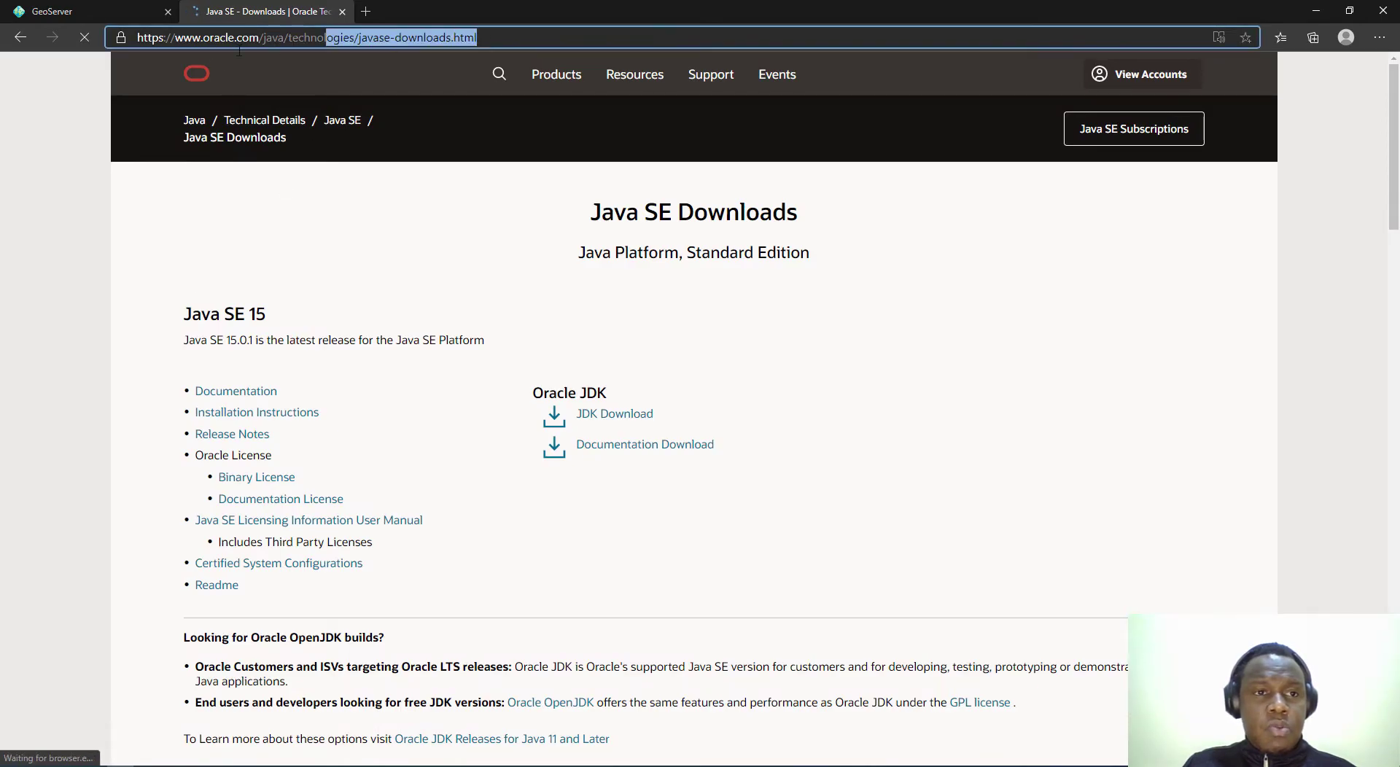
click(111, 233)
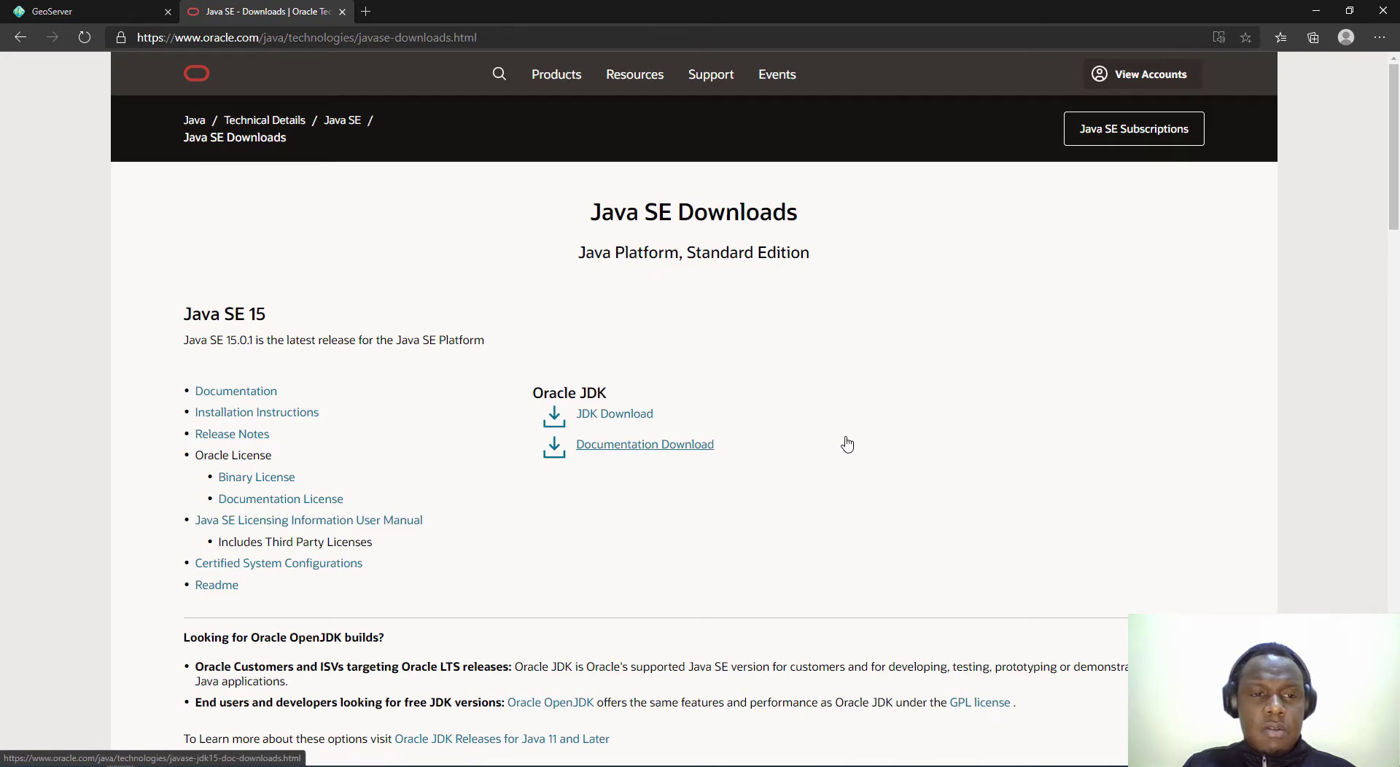
Step: Review the Java SE 15.0.1 downloads page, then minimize Edge to show the g folder
scroll(331, 297, down, 1)
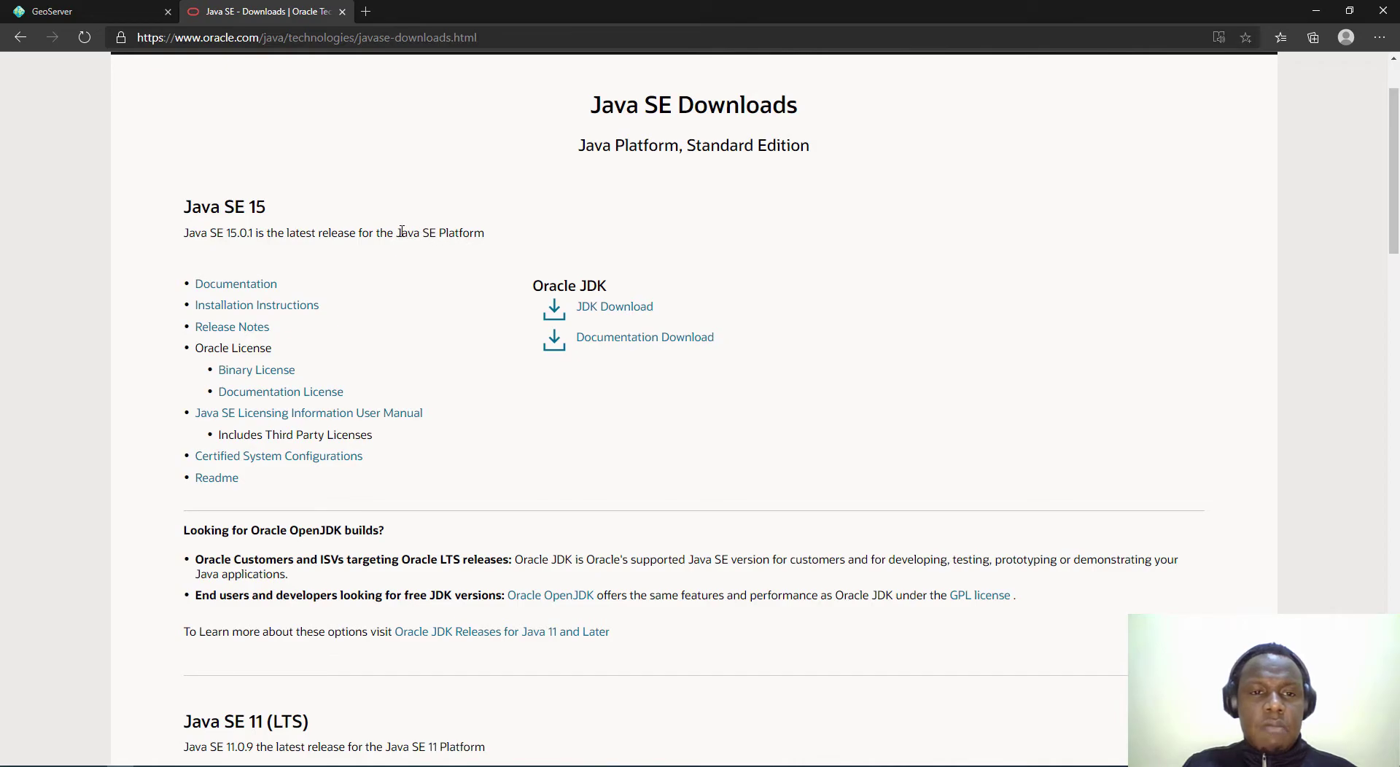
drag(398, 232, 484, 229)
click(485, 229)
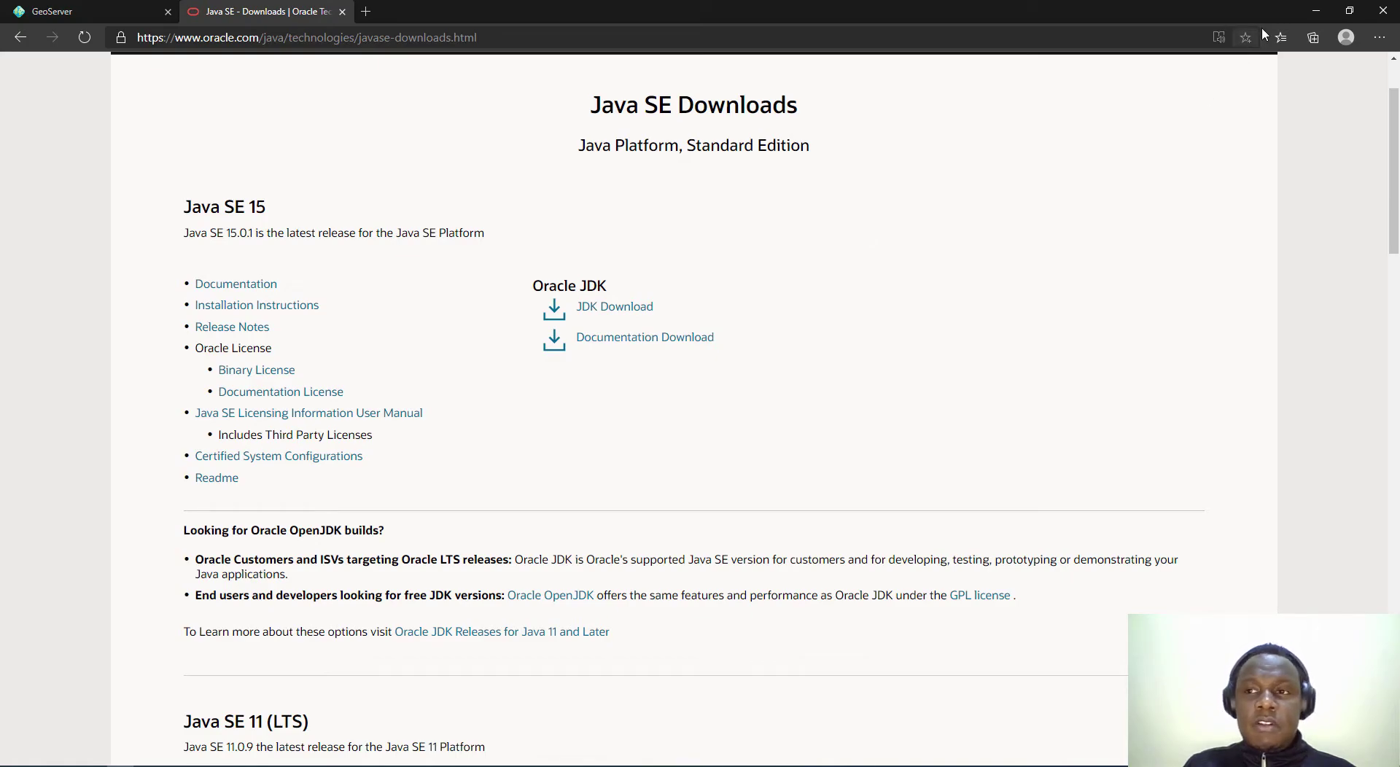
click(1317, 9)
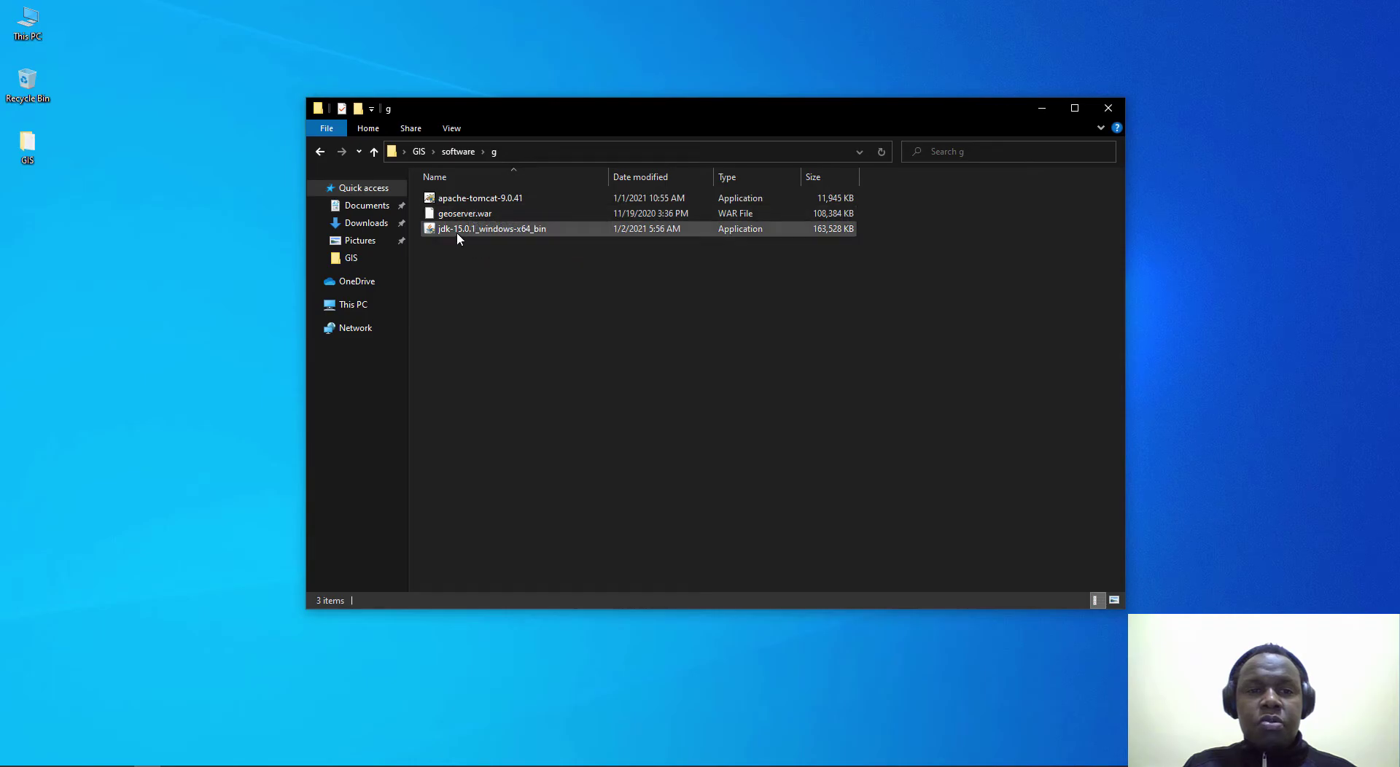
Step: Launch the jdk-15.0.1_windows-x64_bin installer from the g folder
mouse_move(495, 240)
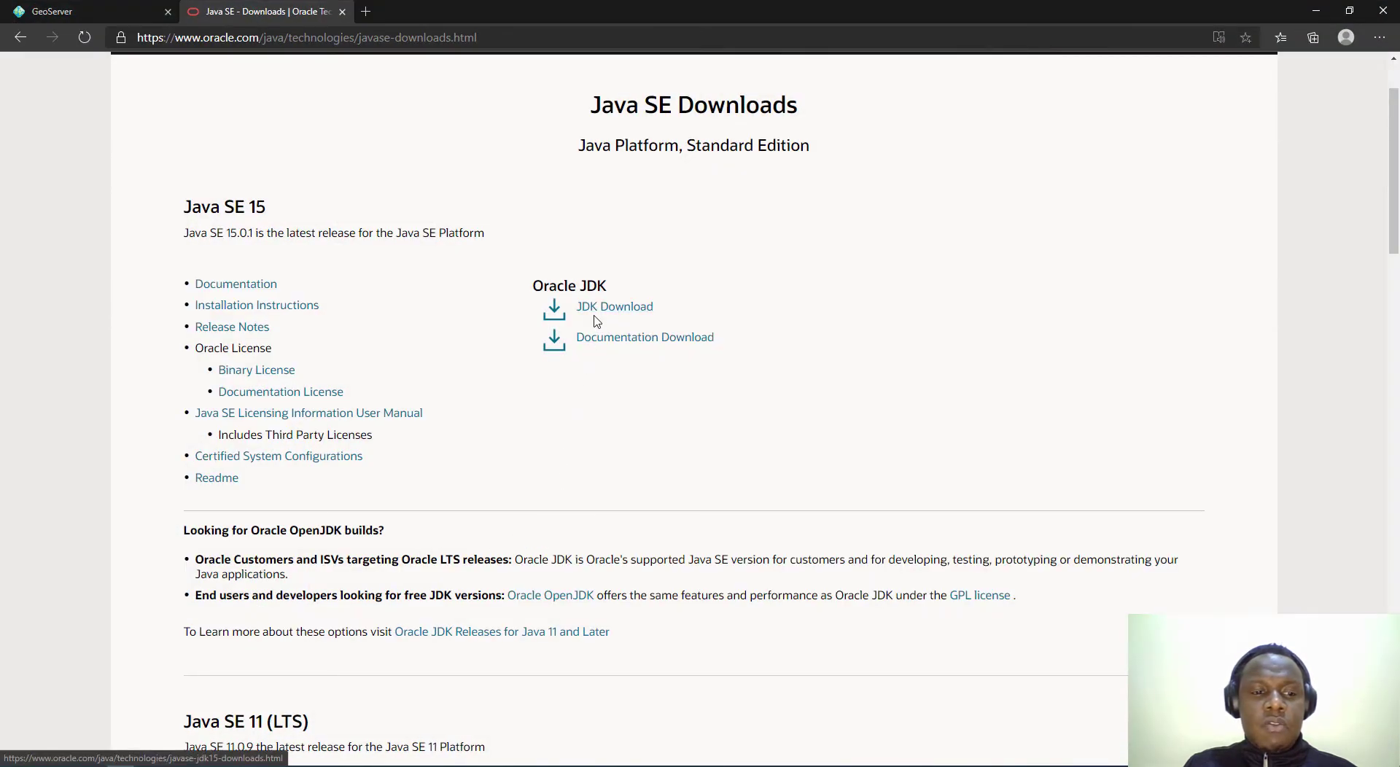
scroll(753, 500, down, 2)
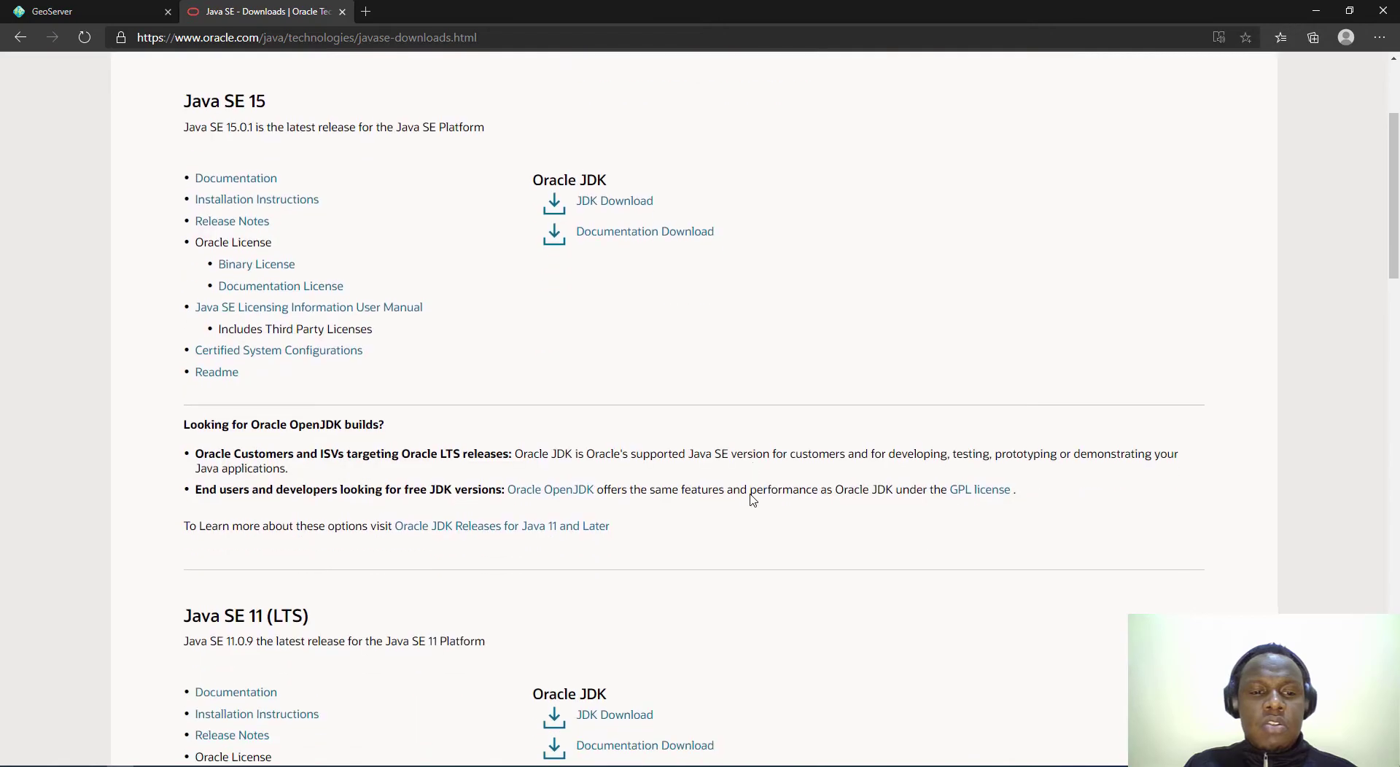
scroll(754, 500, up, 2)
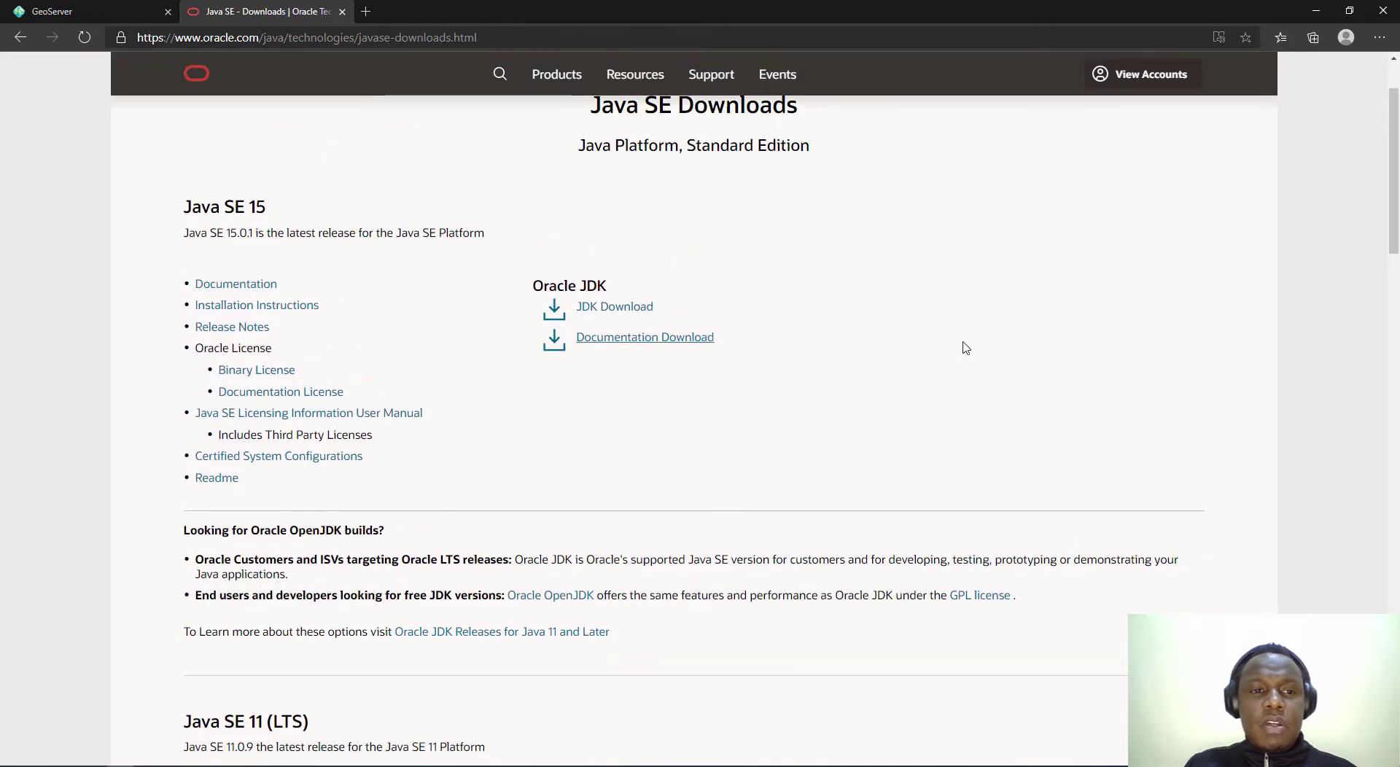
click(1313, 13)
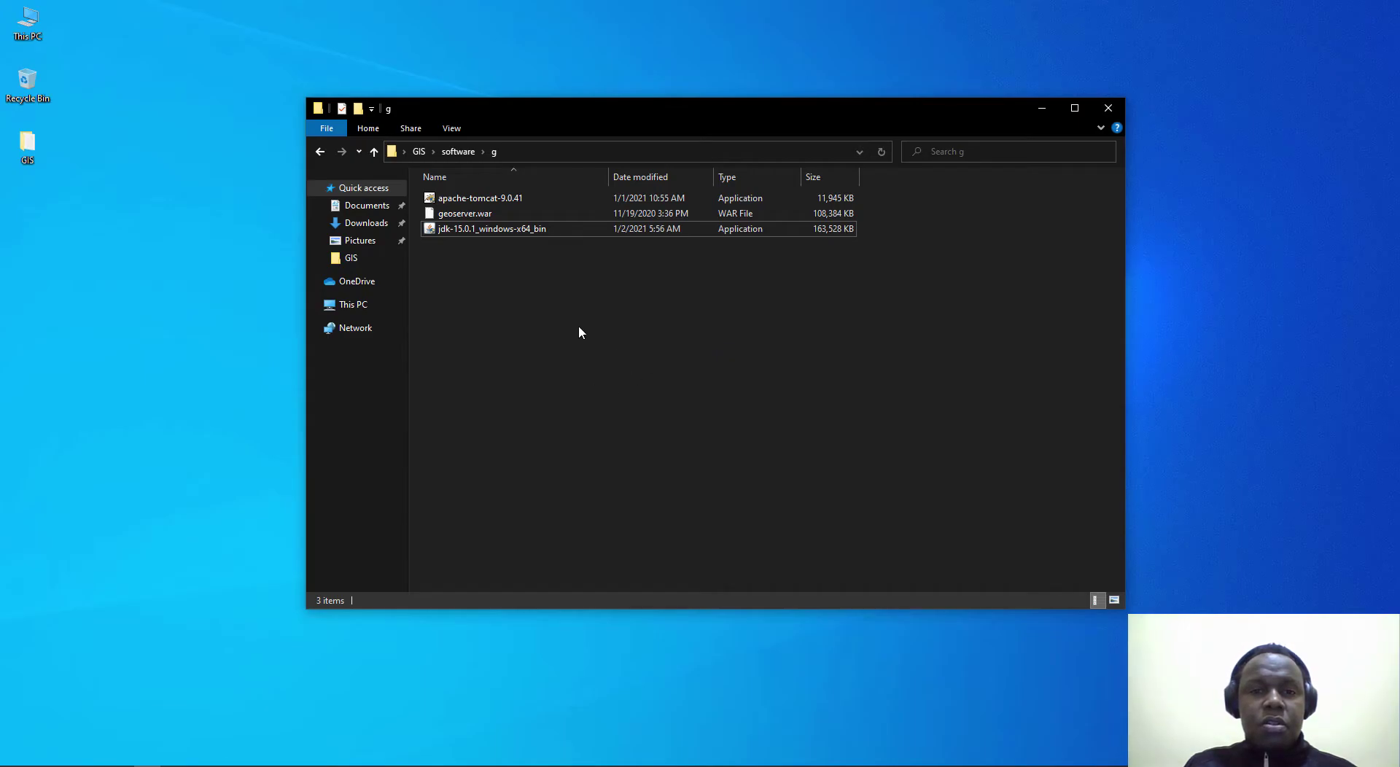
double_click(474, 234)
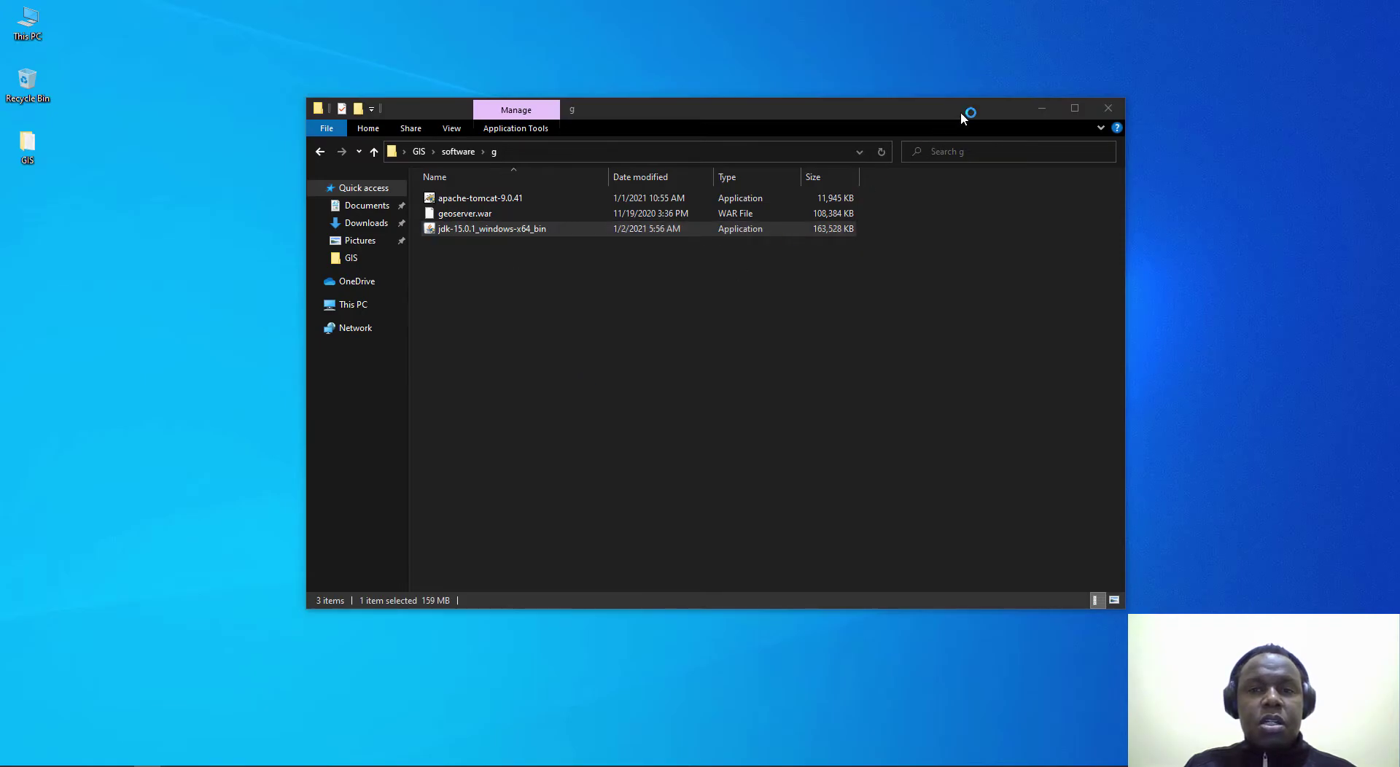
Step: Install JDK 15.0.1 into the default C:\Program Files\Java\jdk-15.0.1 folder
click(1040, 112)
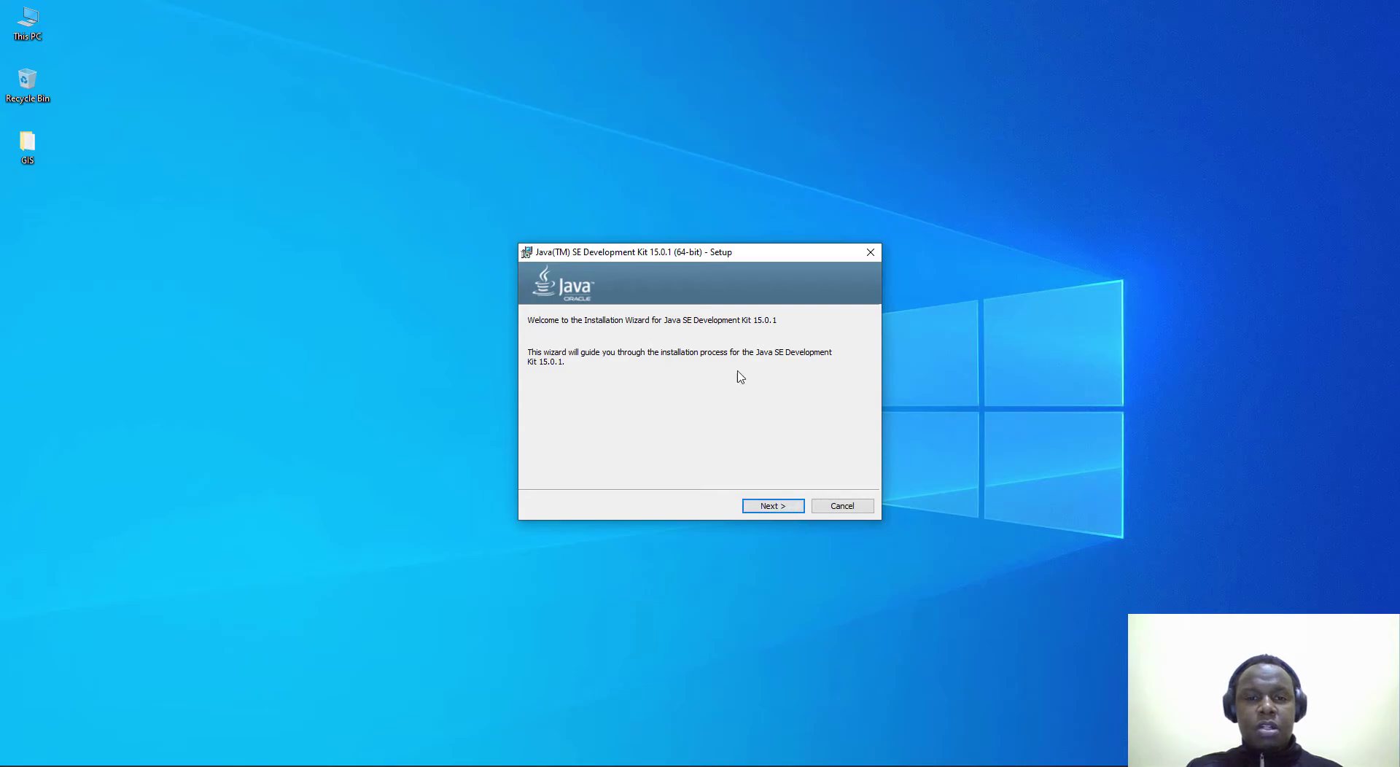
click(773, 506)
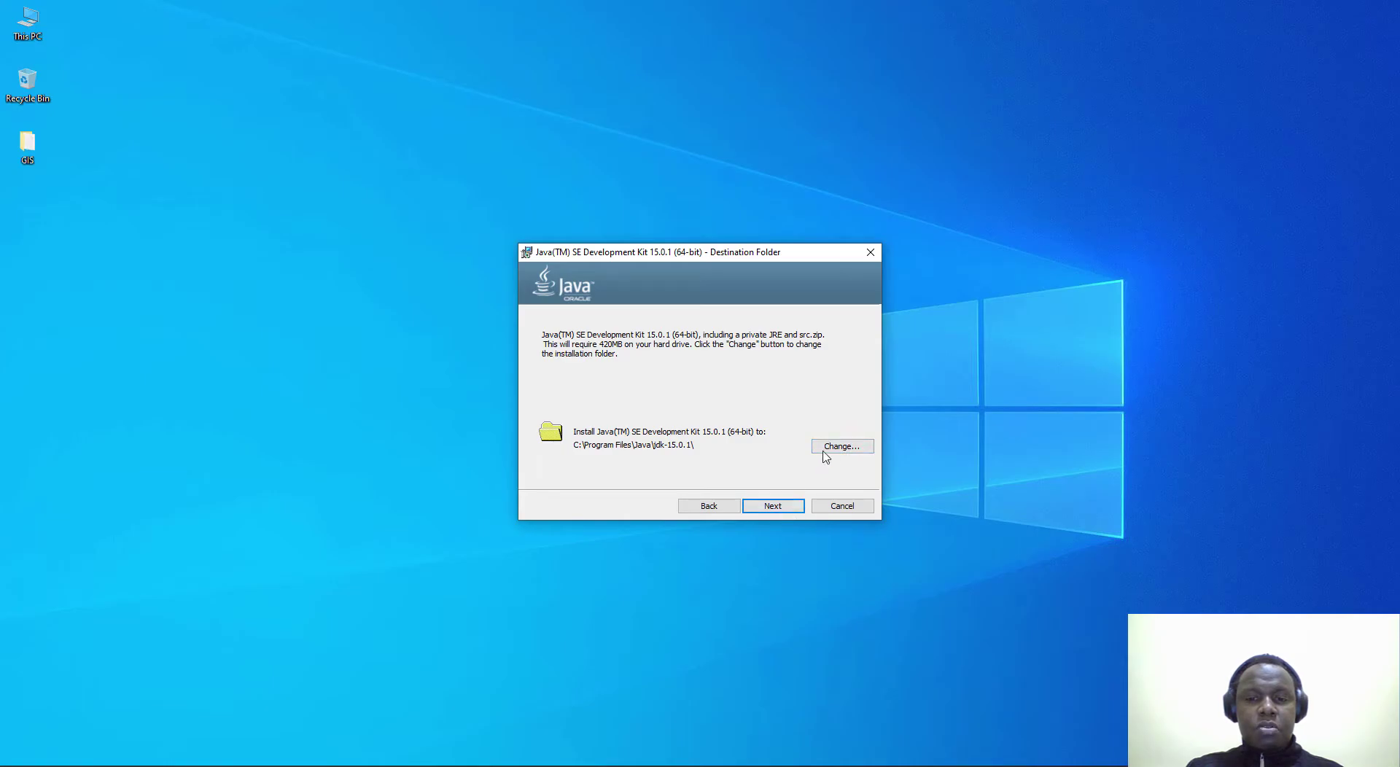
click(776, 506)
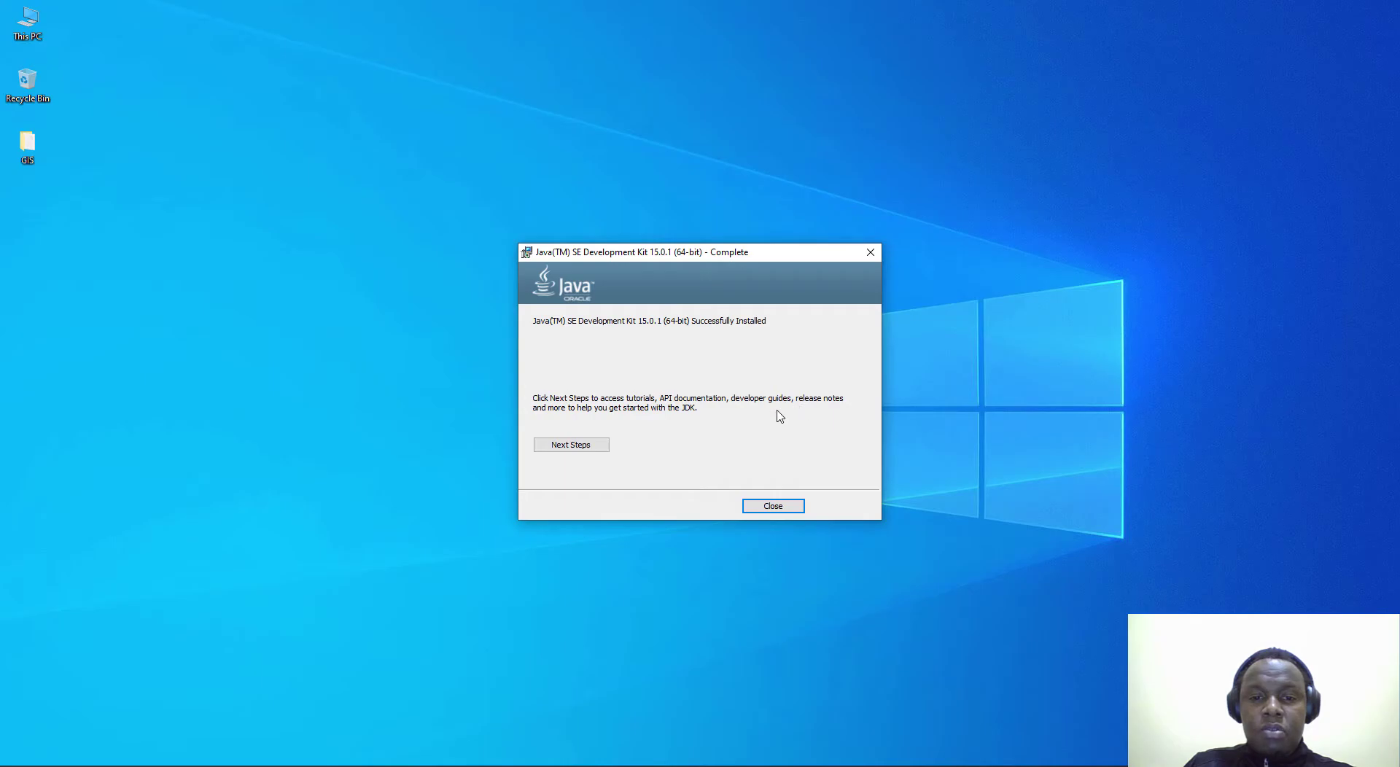
Step: Close the finished JDK installer and open Command Prompt via a cmd search
click(773, 506)
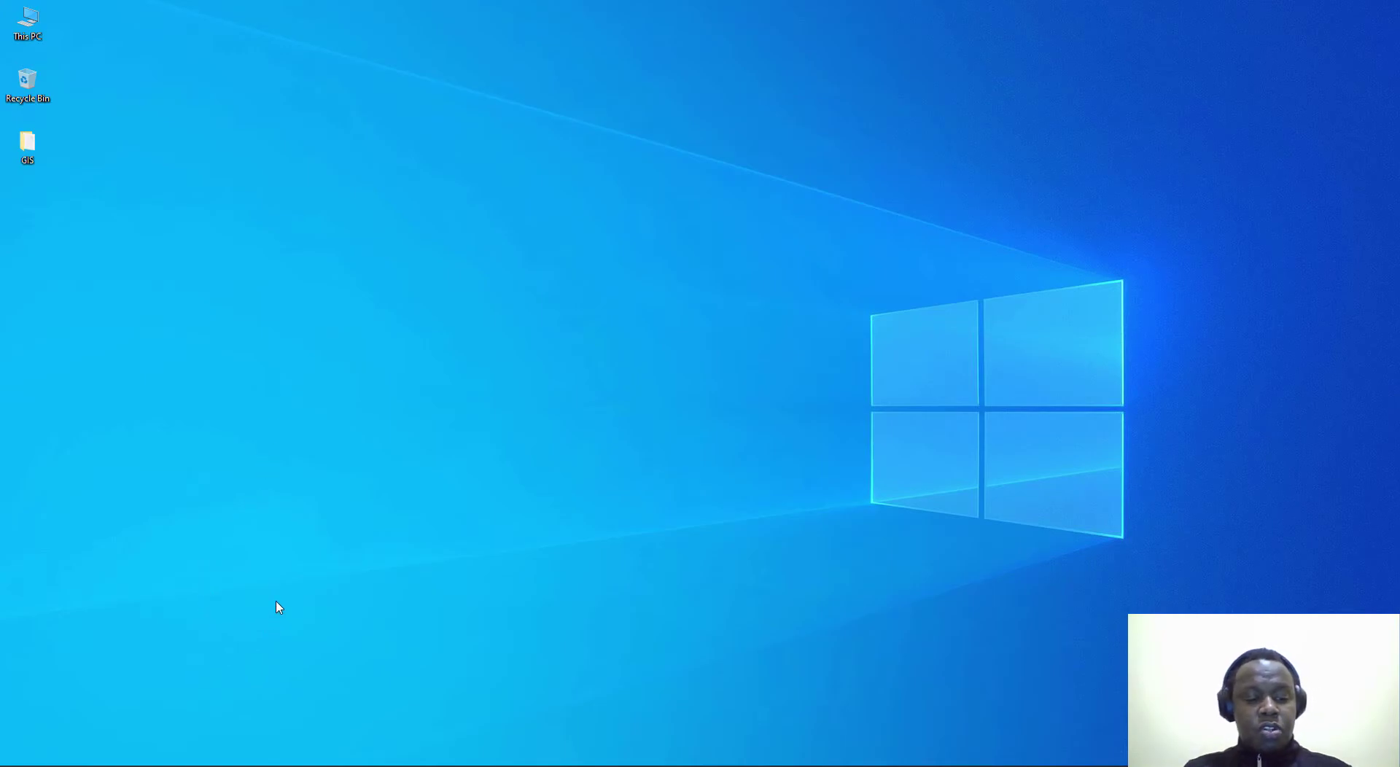
key(super)
text(cmd)
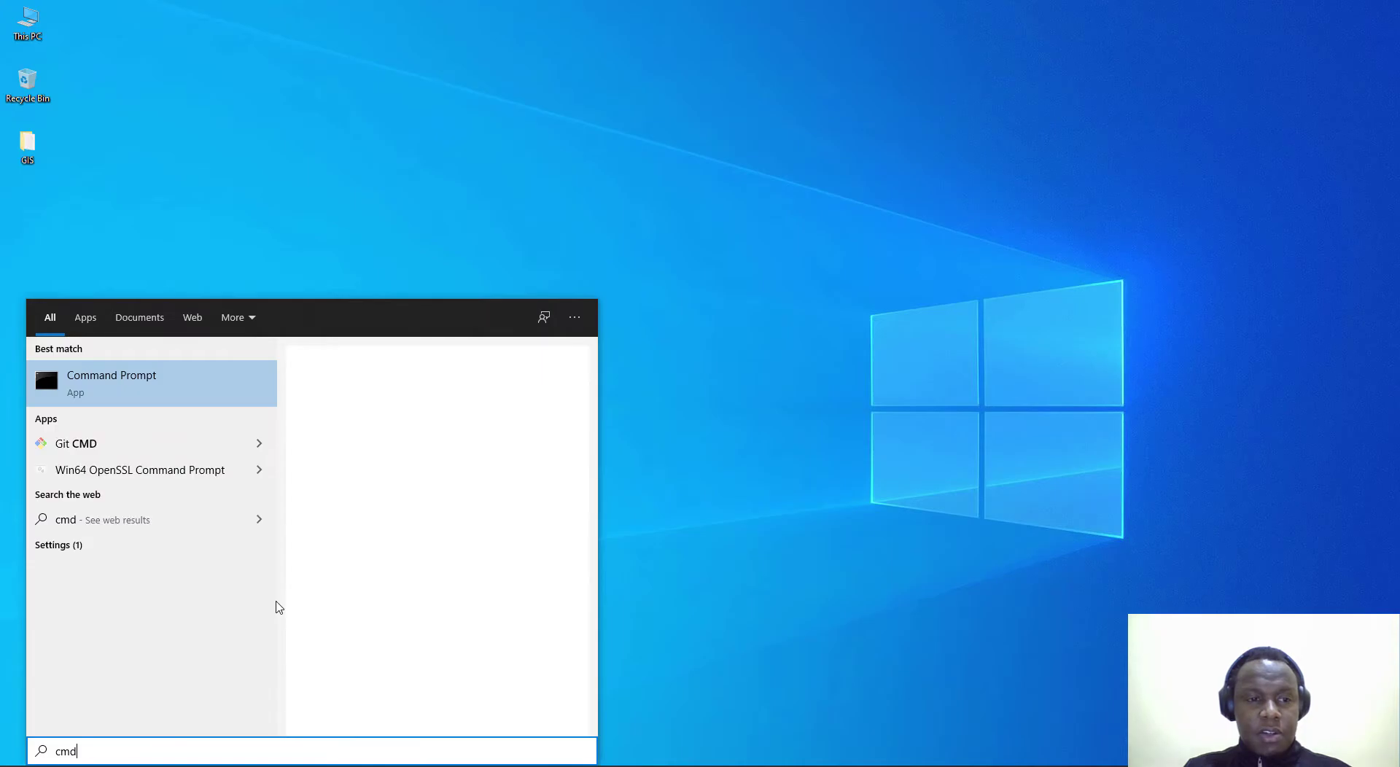
key(Return)
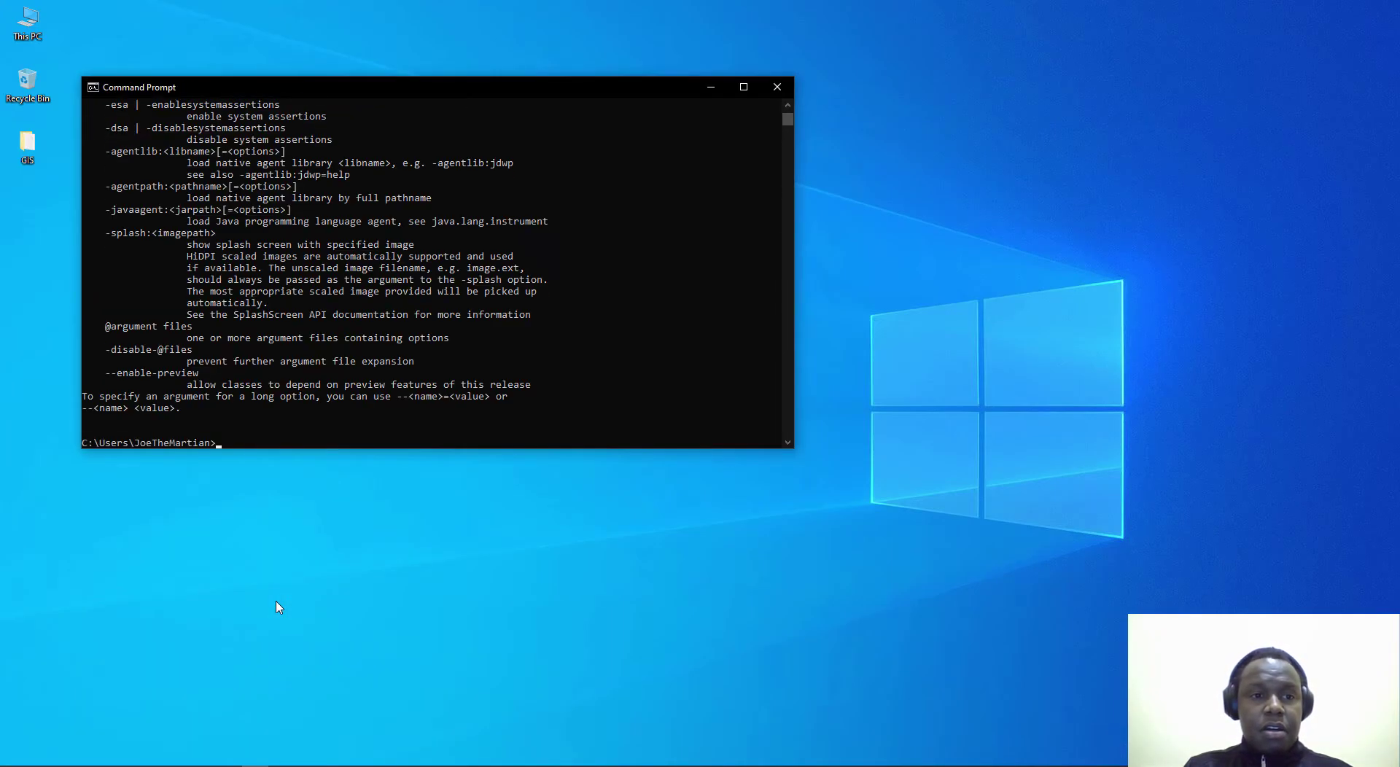
scroll(531, 345, up, 20)
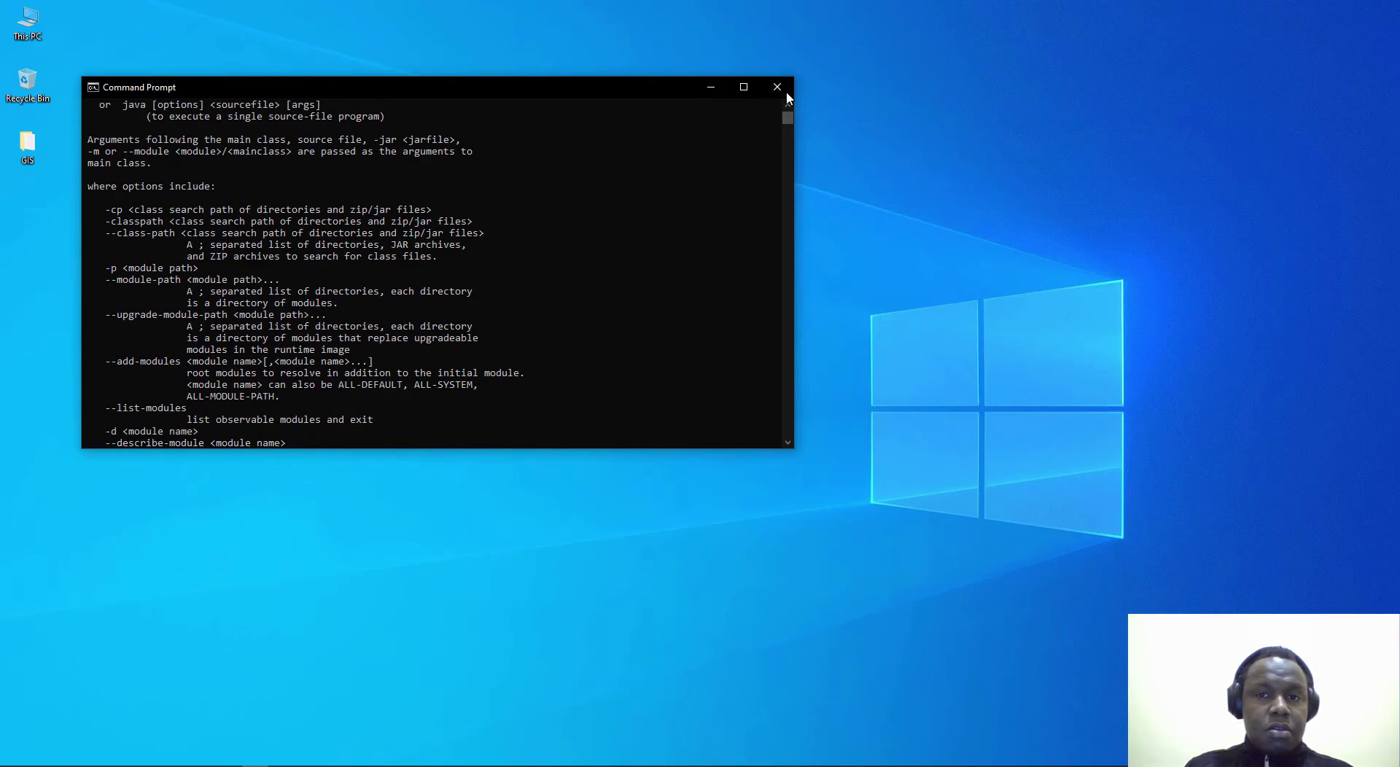
scroll(632, 275, up, 4)
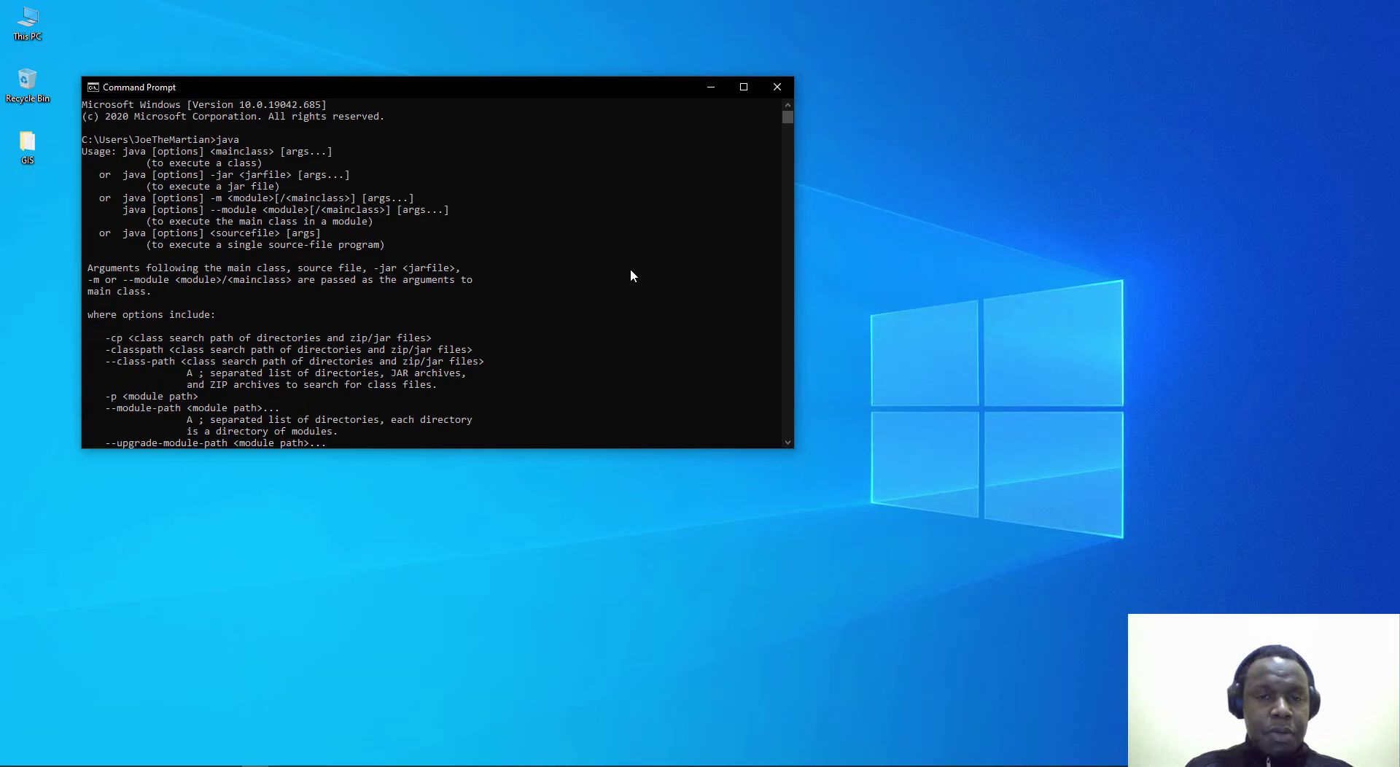
click(776, 89)
Step: In a fresh Command Prompt, run java and review its usage help output
key(super)
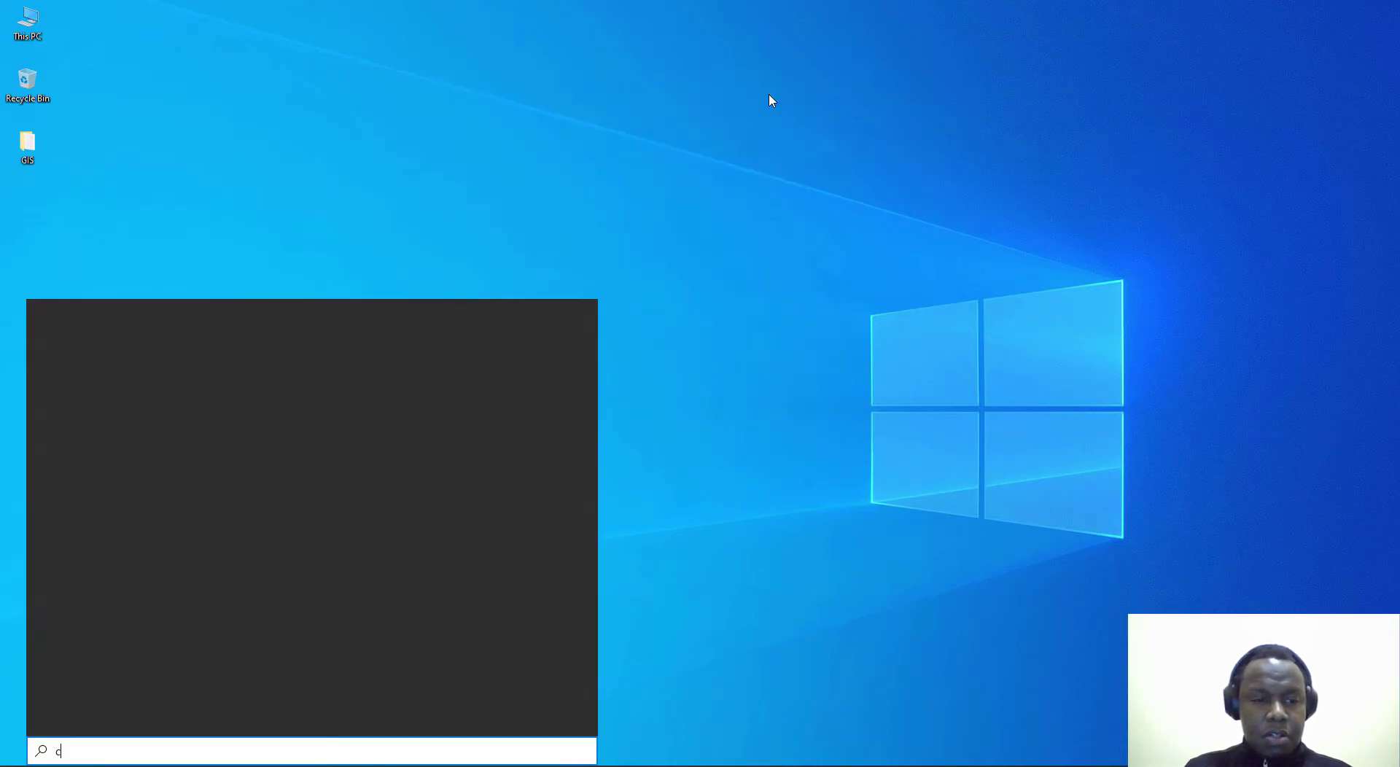
text(cmd)
click(171, 377)
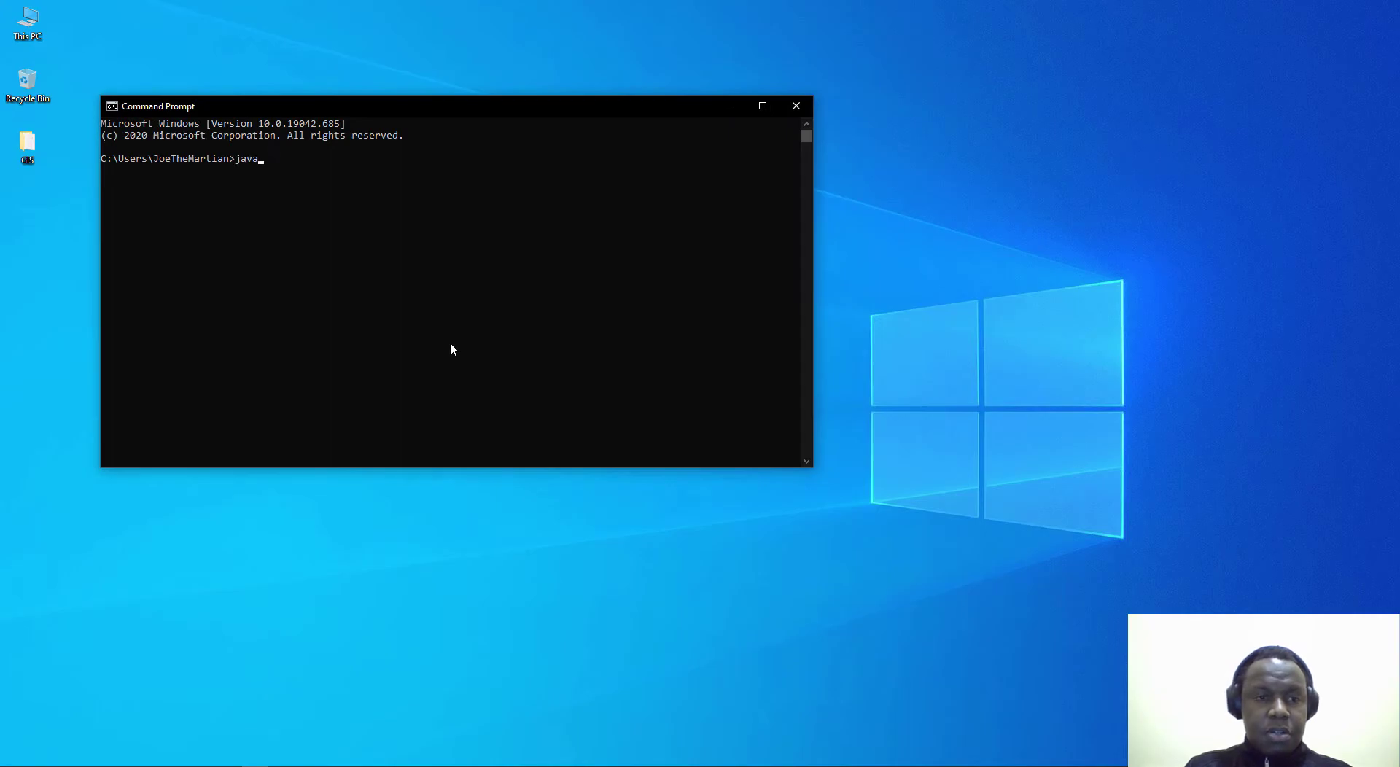
text(java)
key(Return)
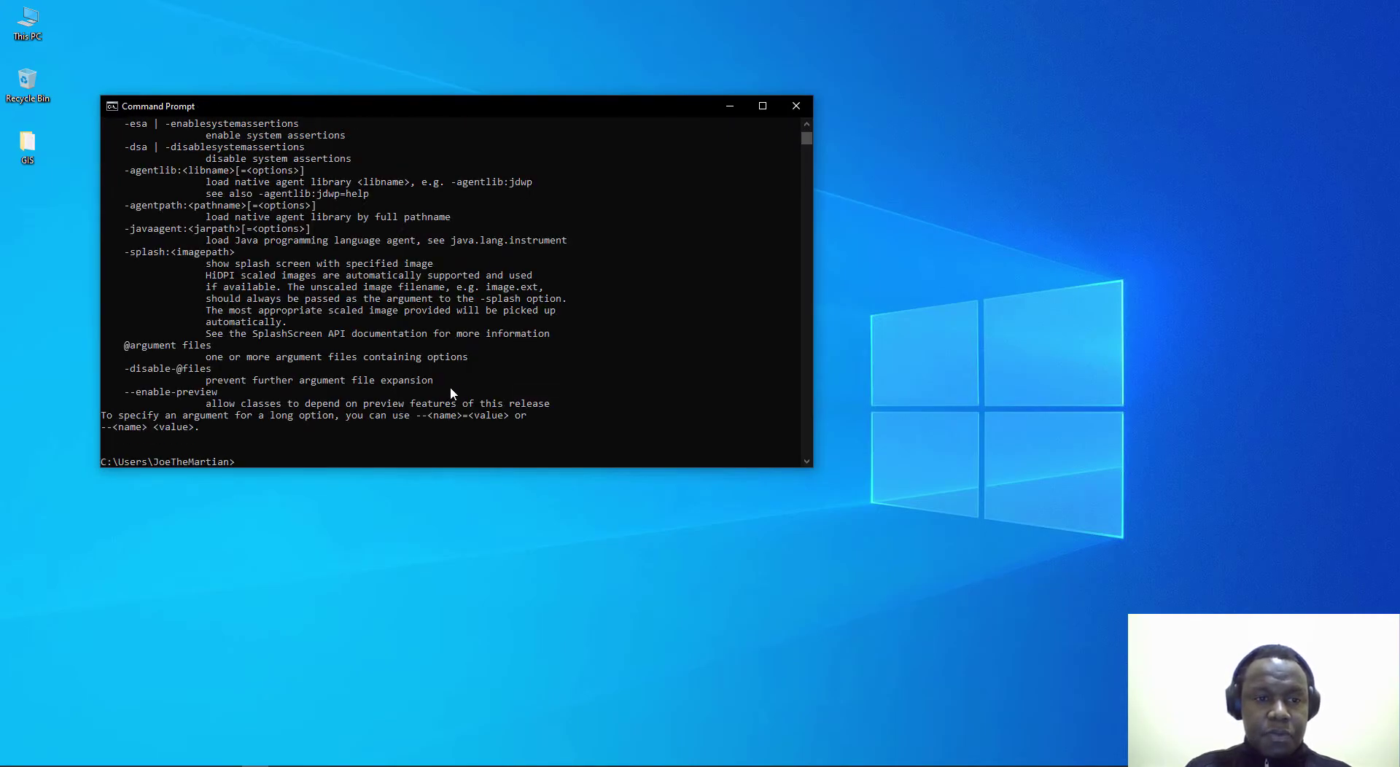
scroll(450, 386, down, 2)
scroll(449, 387, up, 7)
scroll(451, 393, up, 1)
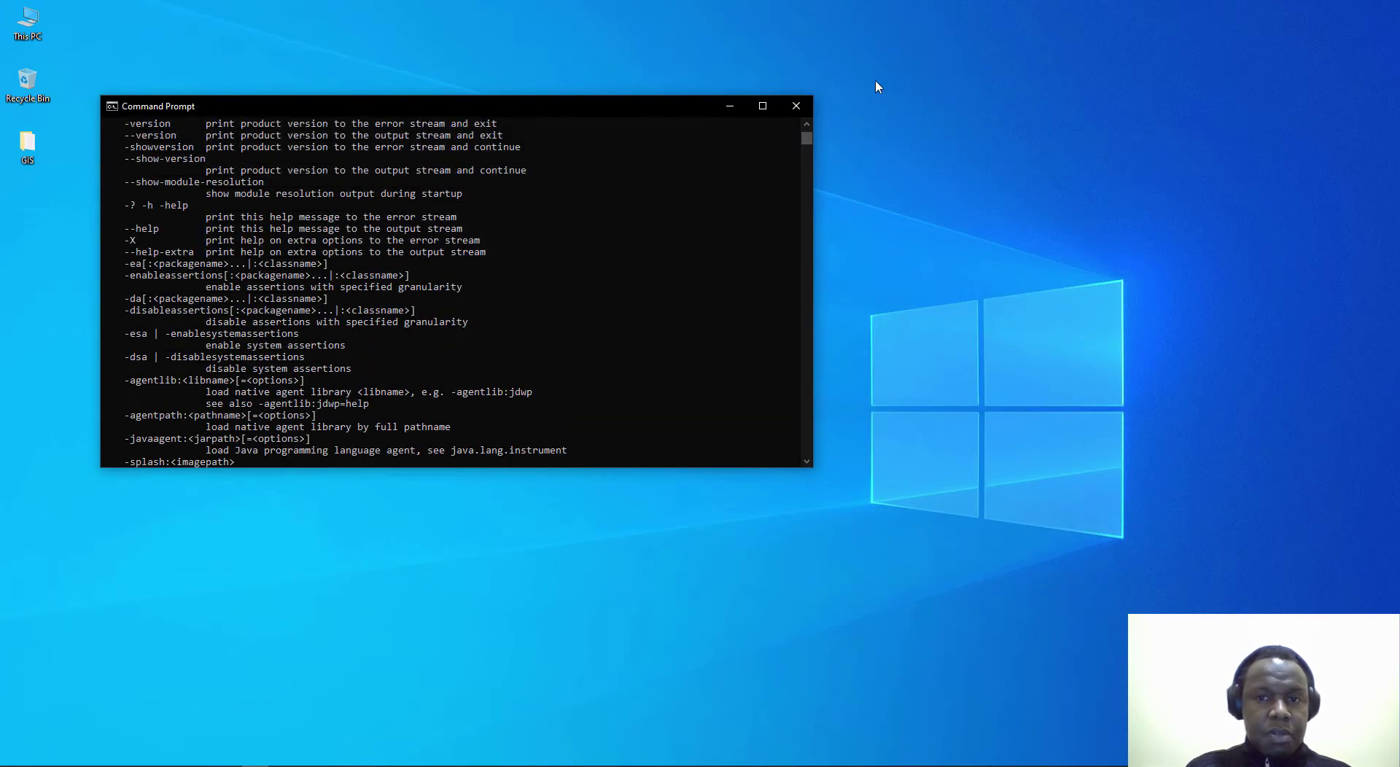
Step: Search 'varia' to open System Properties and show its Environment Variables dialog
click(796, 106)
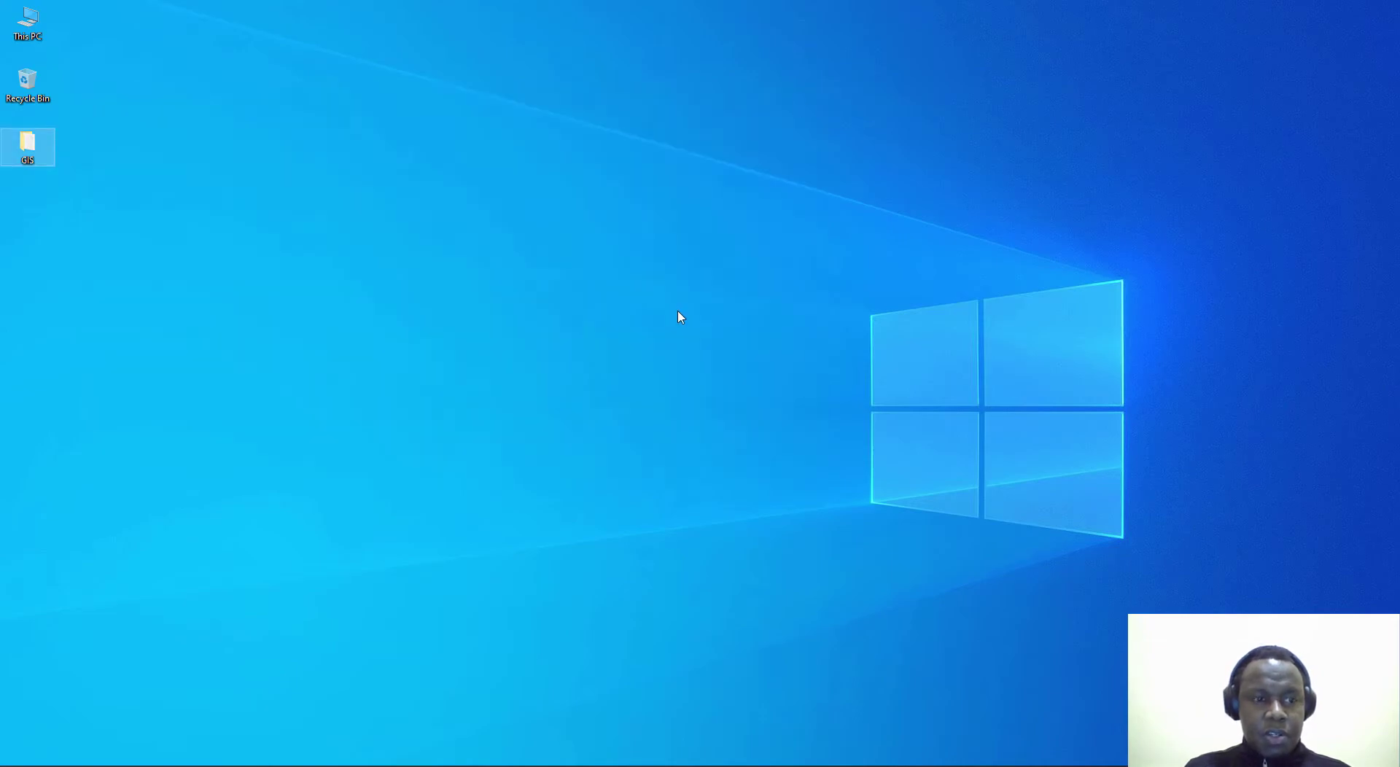
key(super)
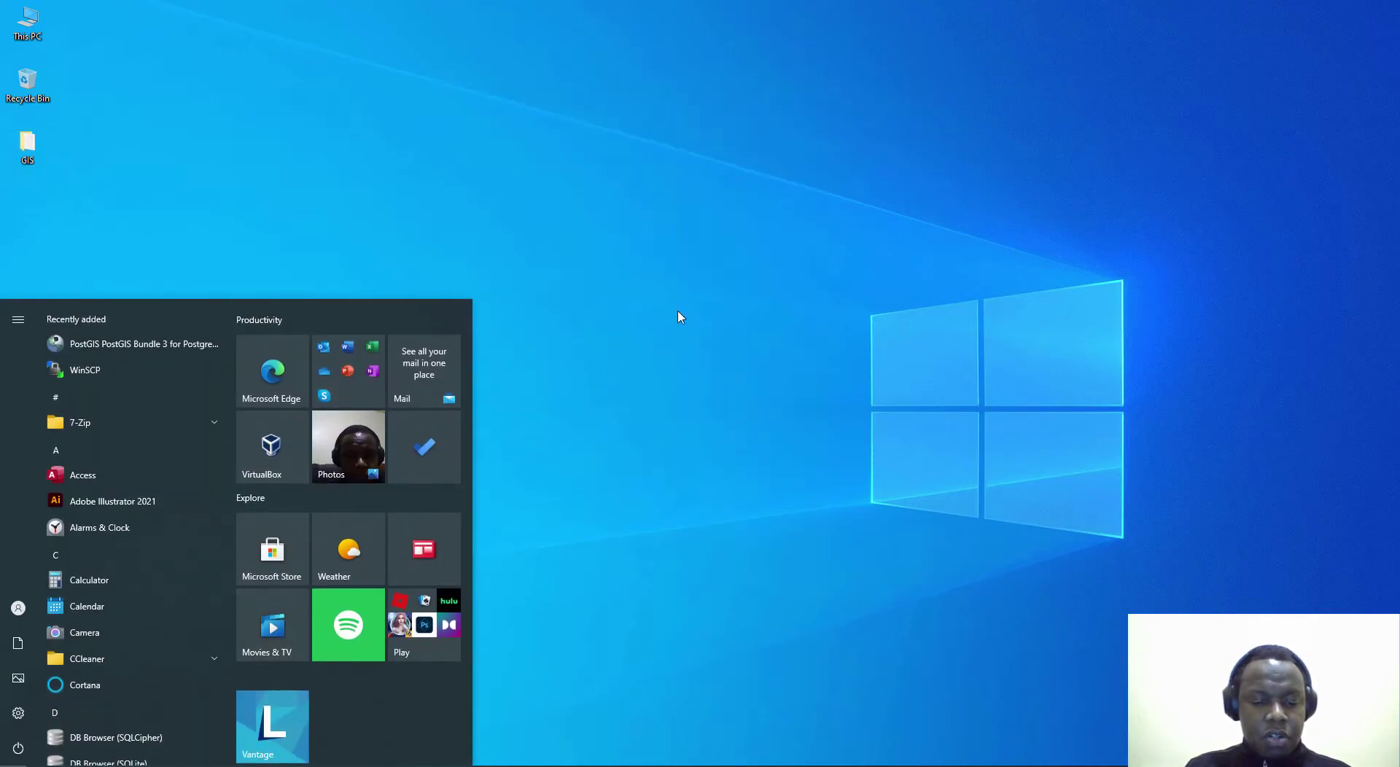
text(varia)
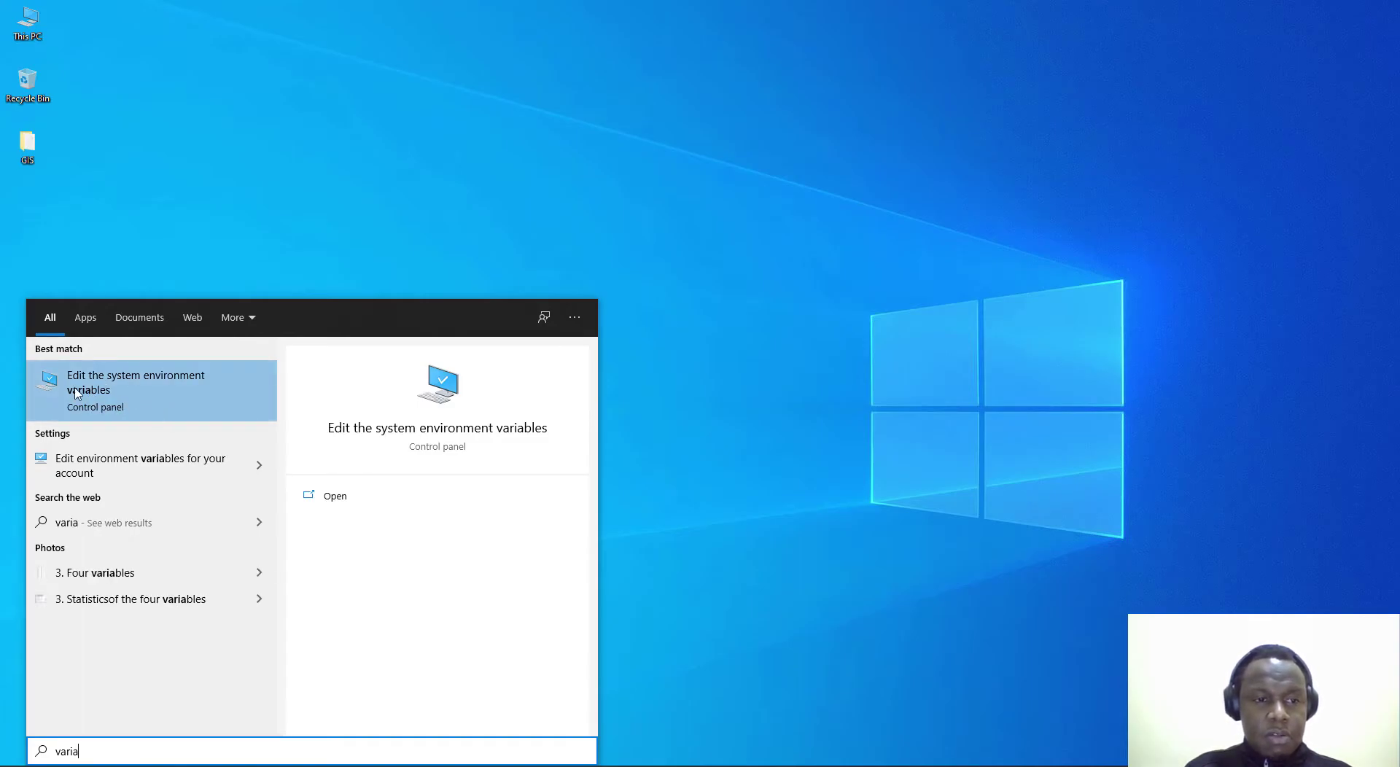
click(112, 392)
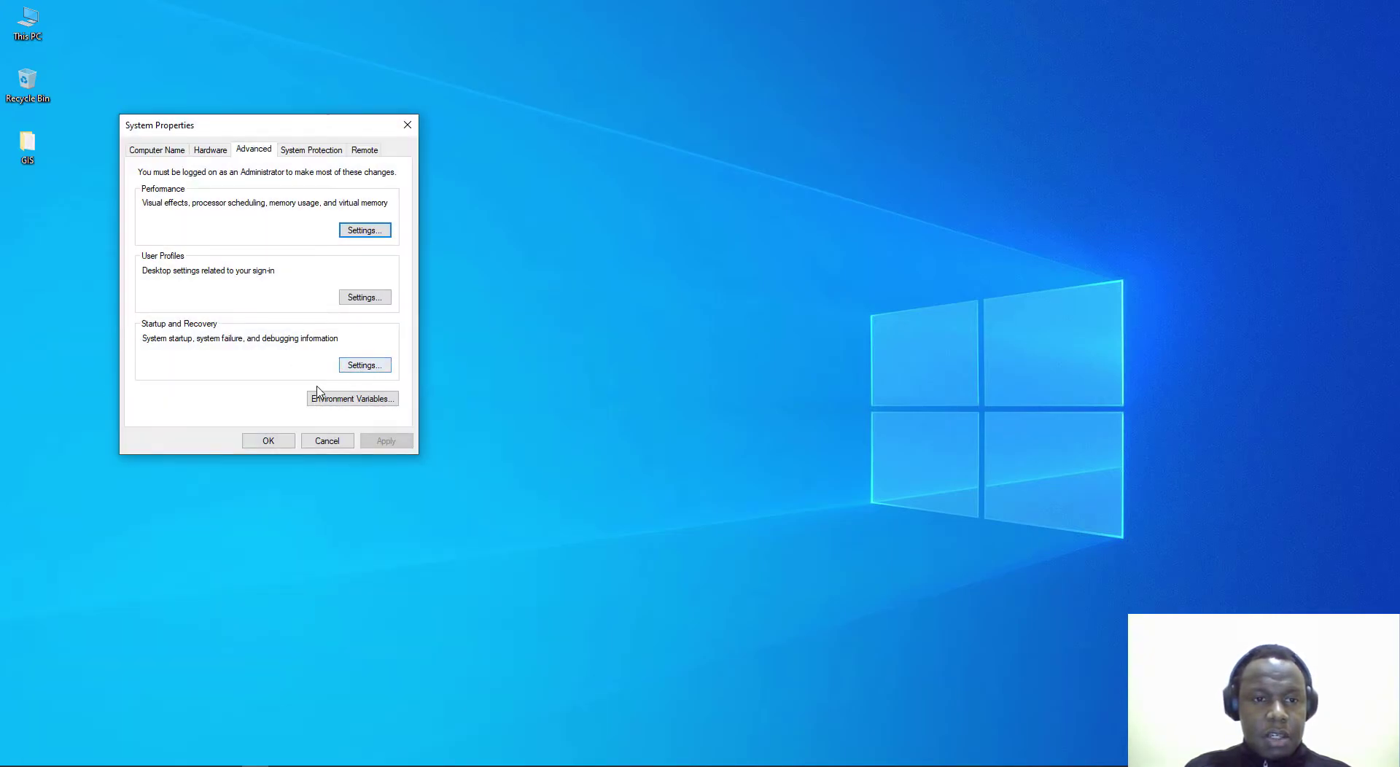
drag(276, 132, 477, 125)
click(547, 393)
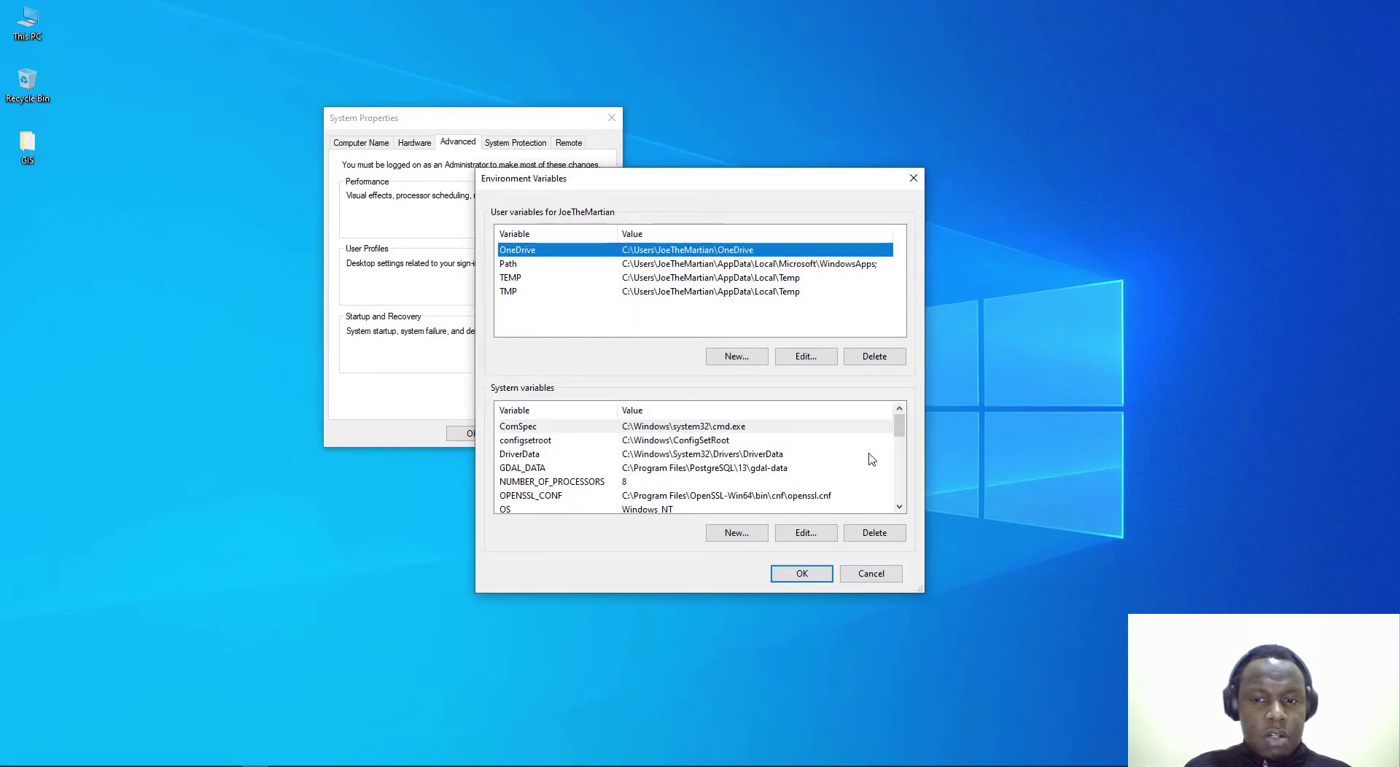
mouse_move(902, 433)
mouse_down()
mouse_move(907, 451)
mouse_move(911, 421)
mouse_up()
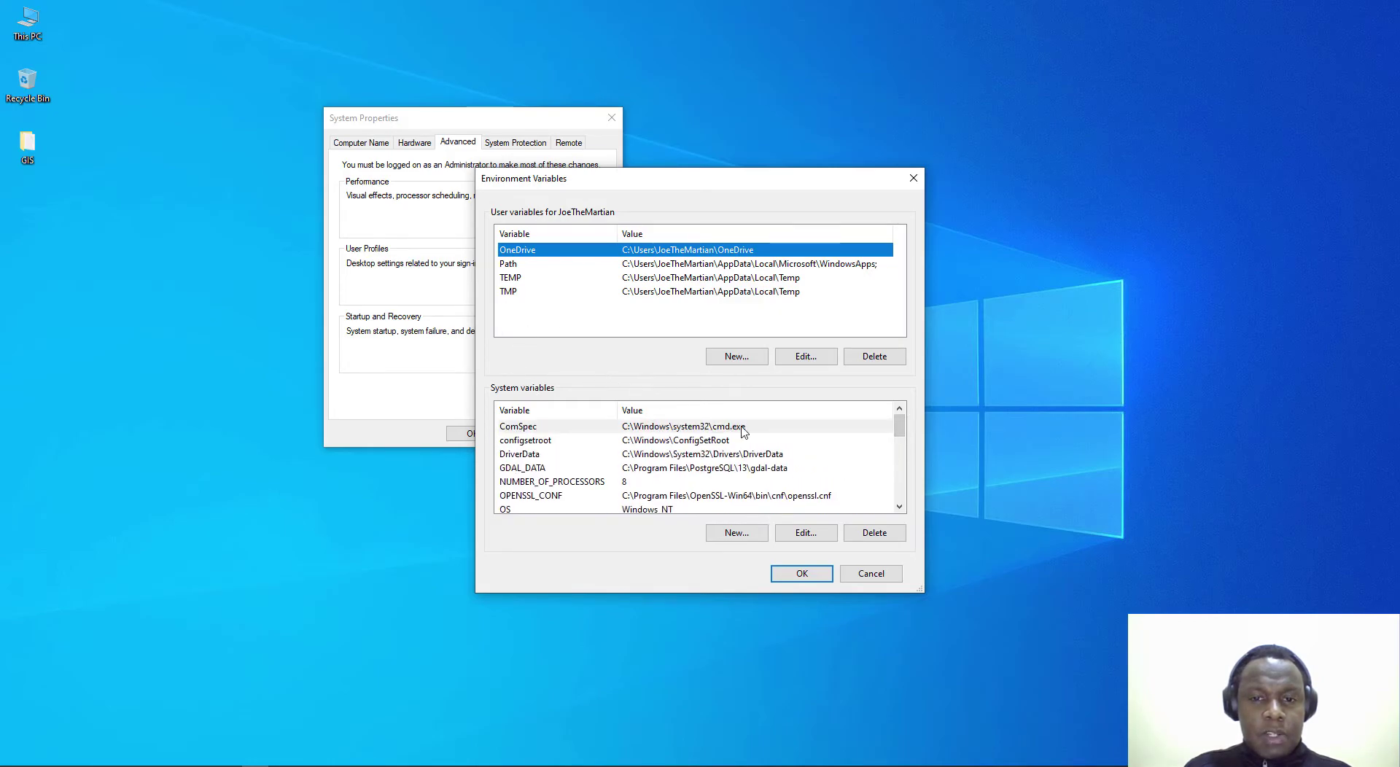
mouse_move(902, 427)
mouse_down()
mouse_move(902, 446)
mouse_move(902, 425)
mouse_up()
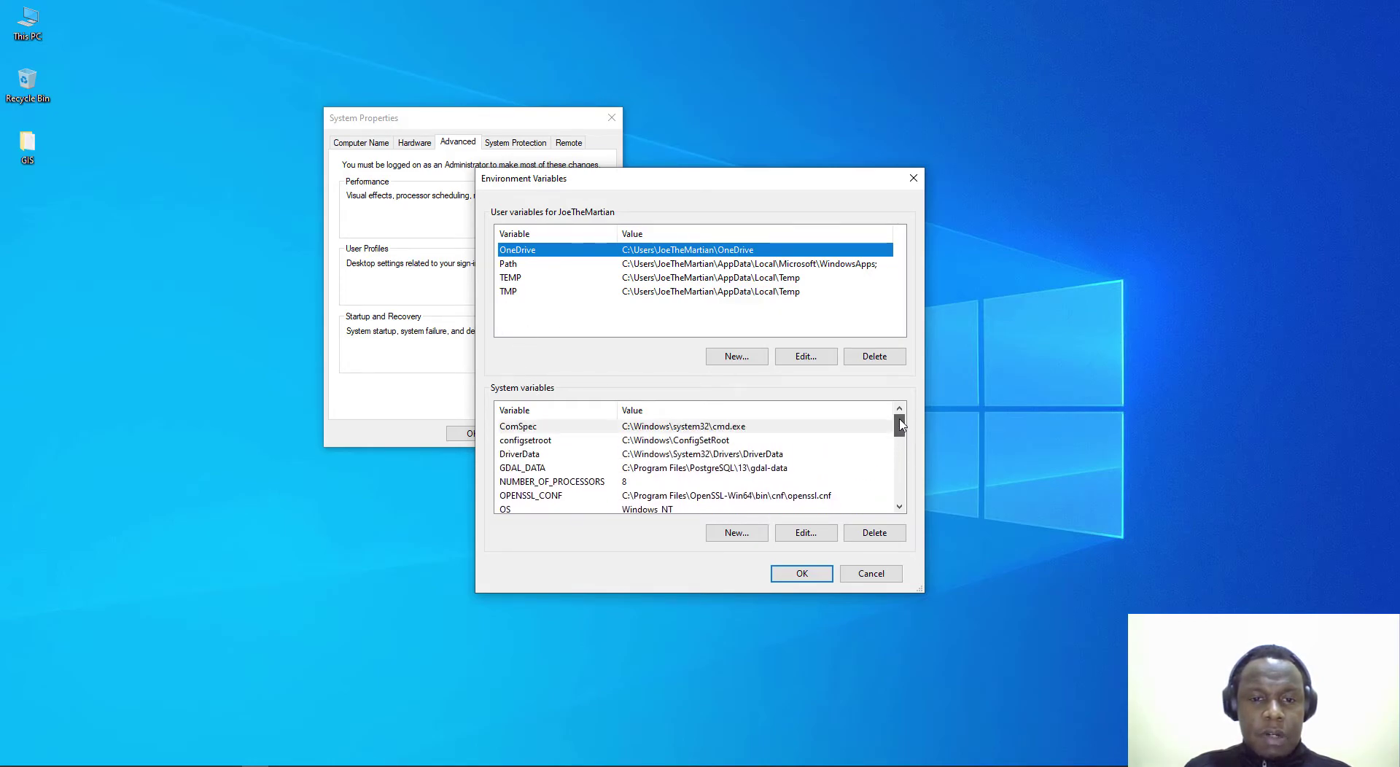
Step: Start a new system variable named JAVA_HOME
click(737, 532)
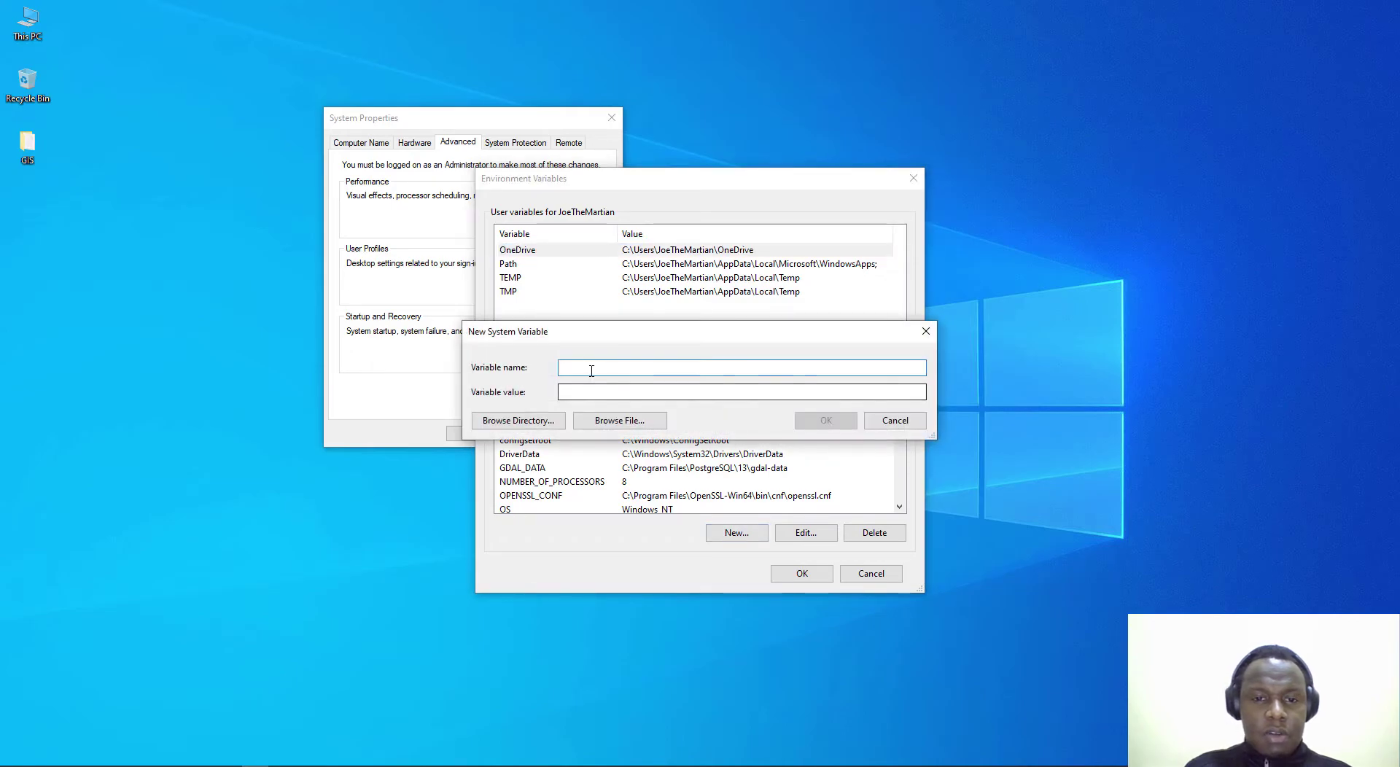
text(JAVA)
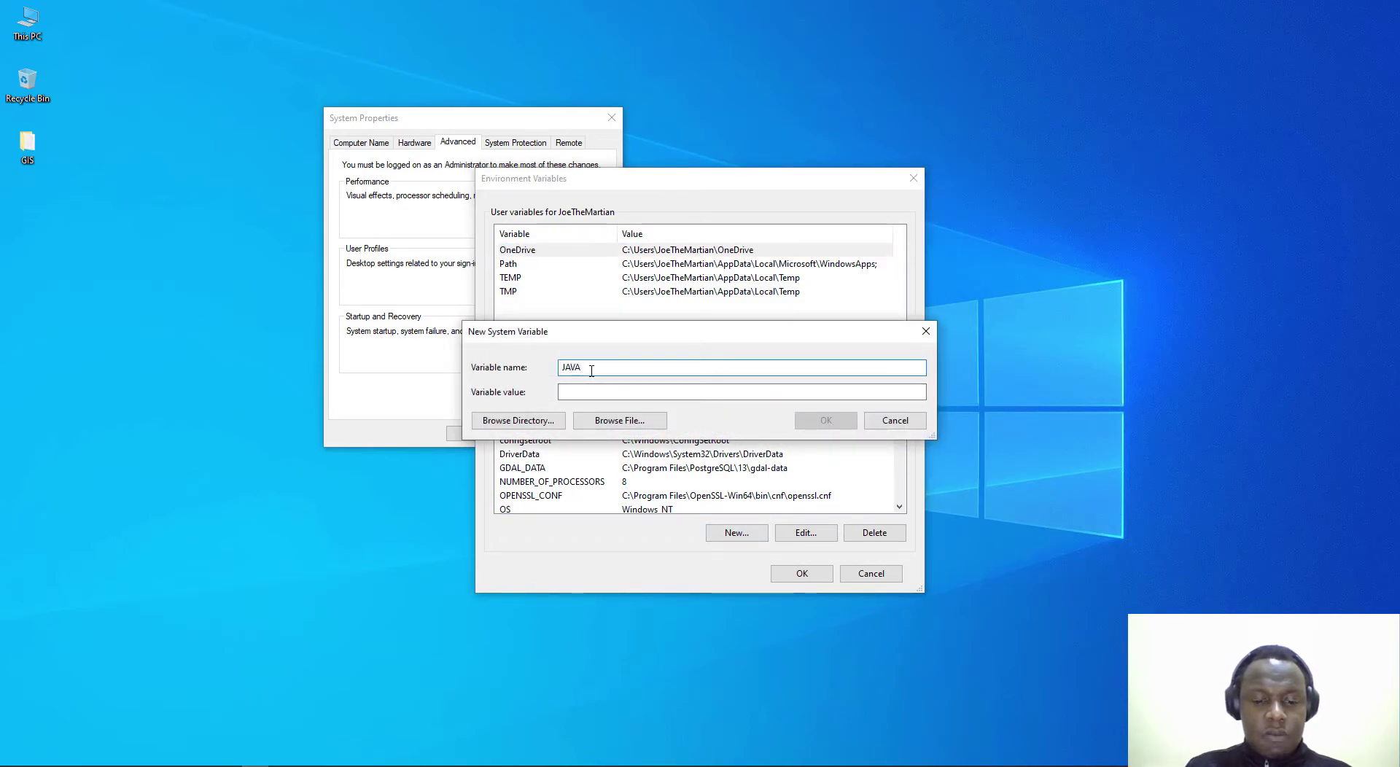
text(_HOME)
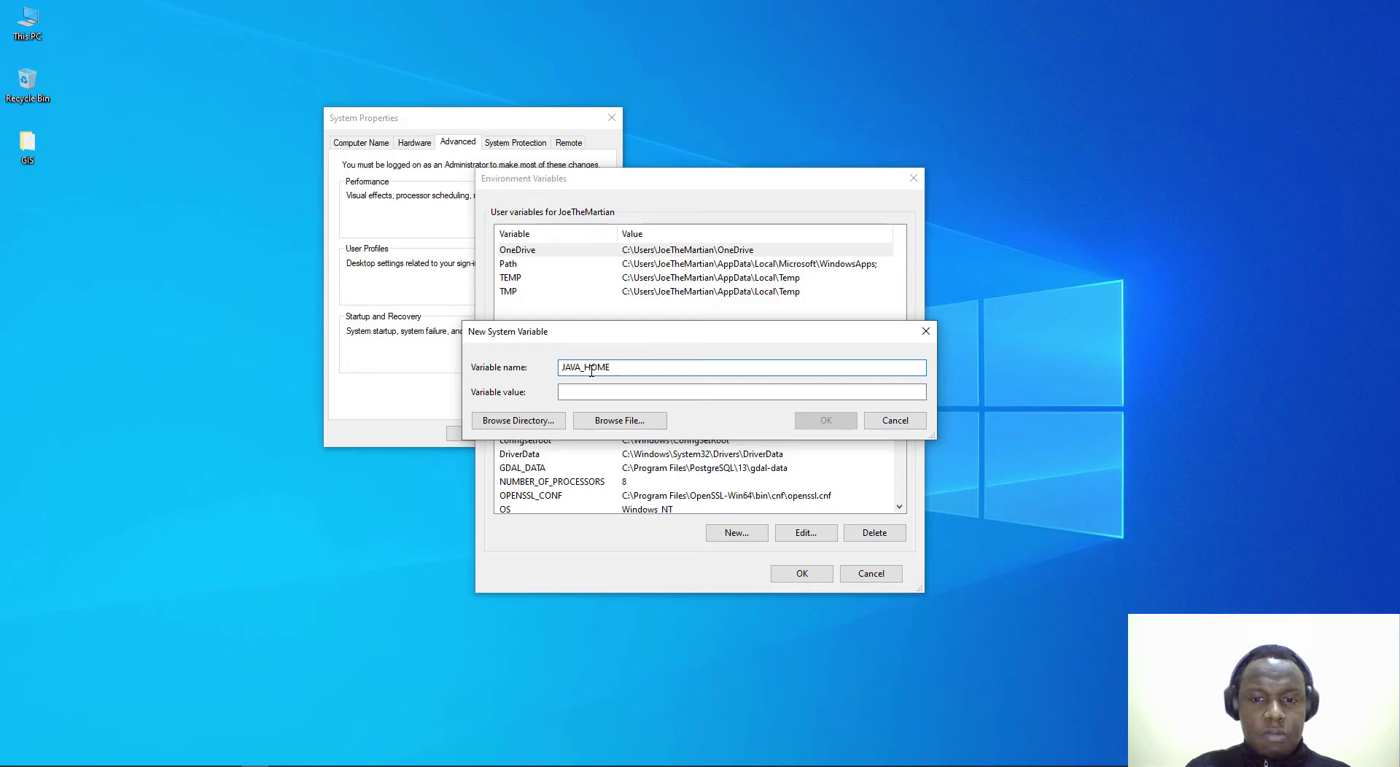
drag(719, 343, 429, 303)
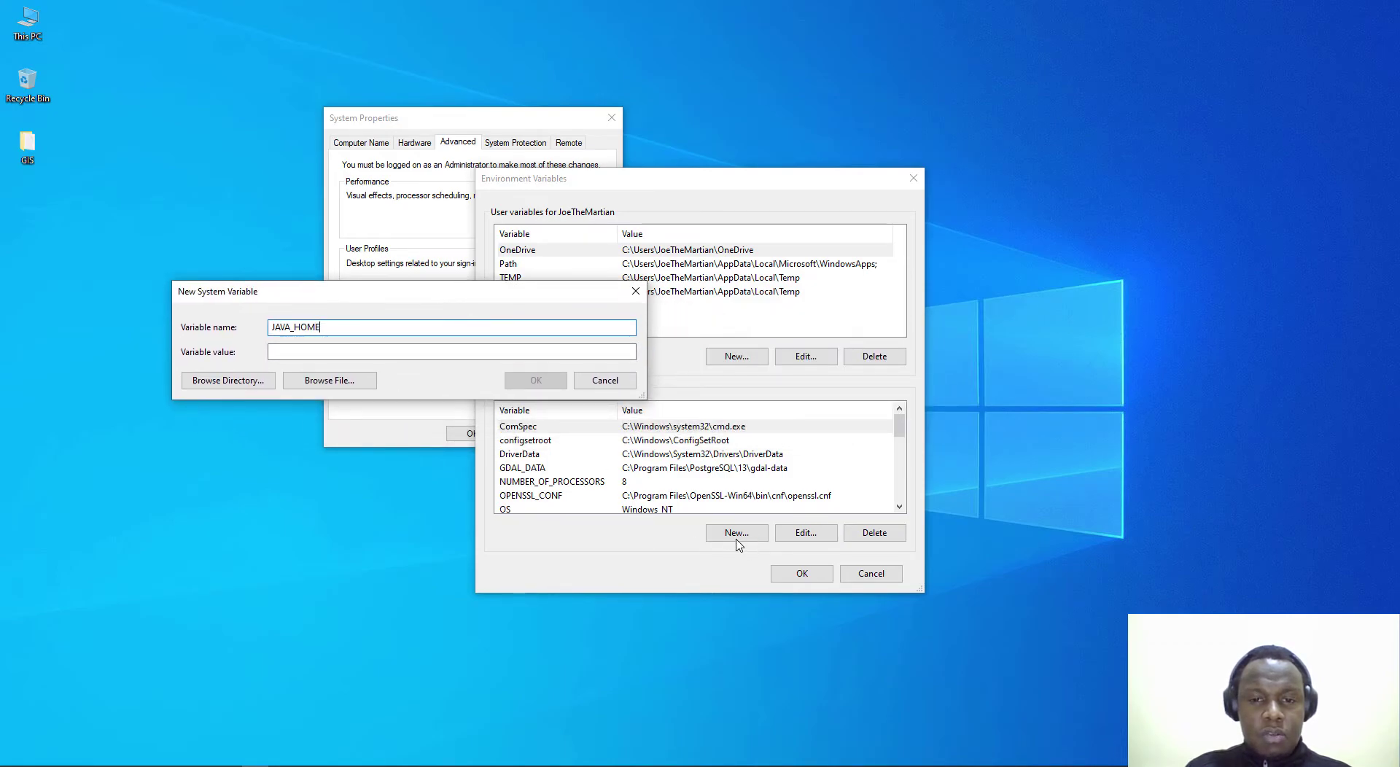
drag(531, 299, 552, 263)
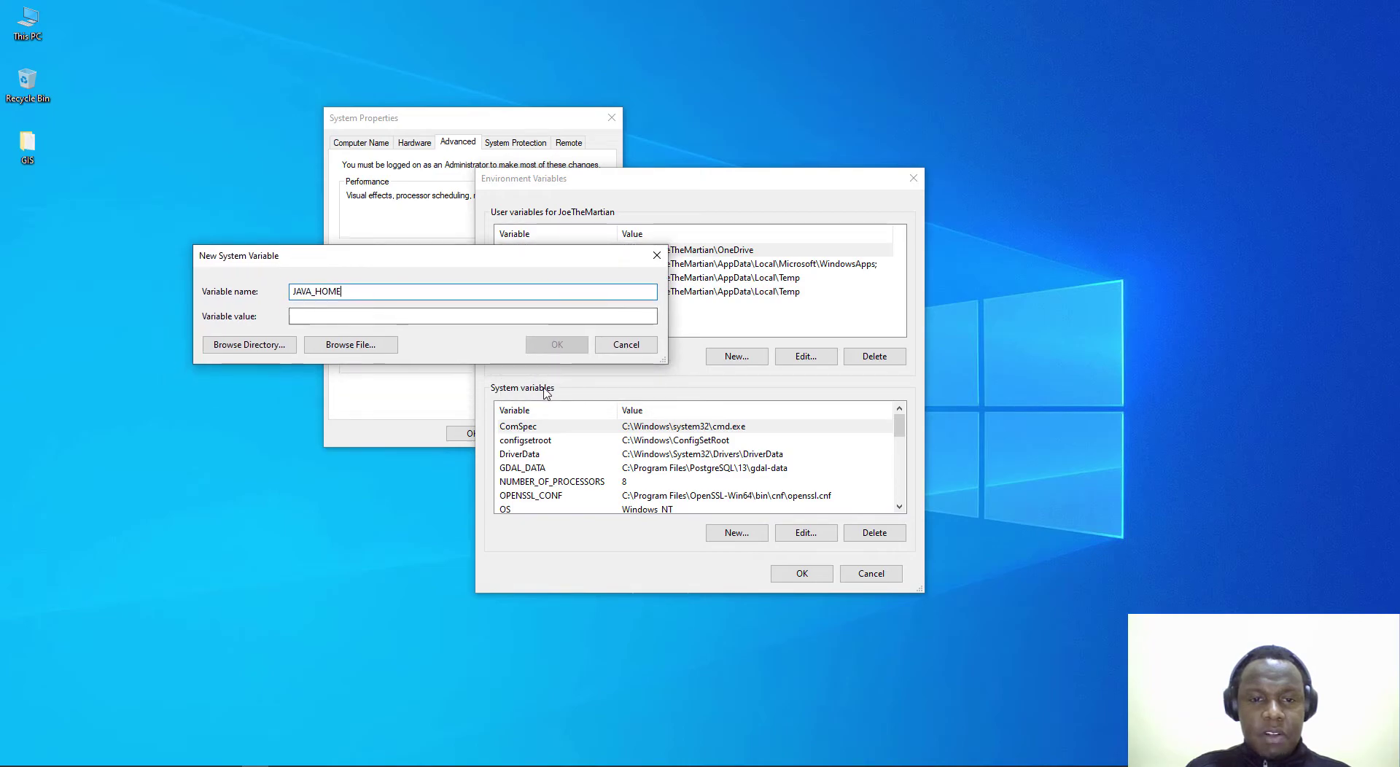
drag(548, 266, 642, 286)
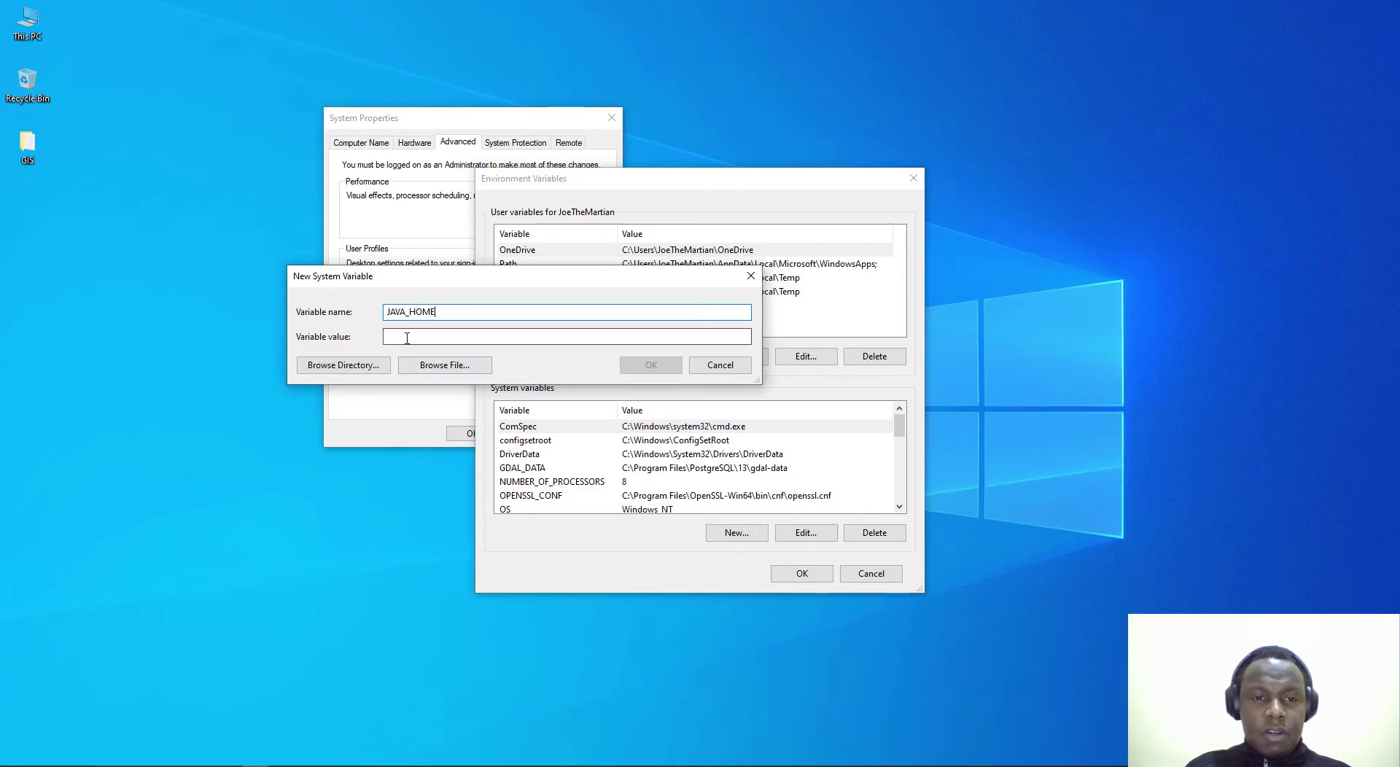
Step: Browse to C:\Program Files\Java\jdk-15.0.1 as the variable's value
click(435, 314)
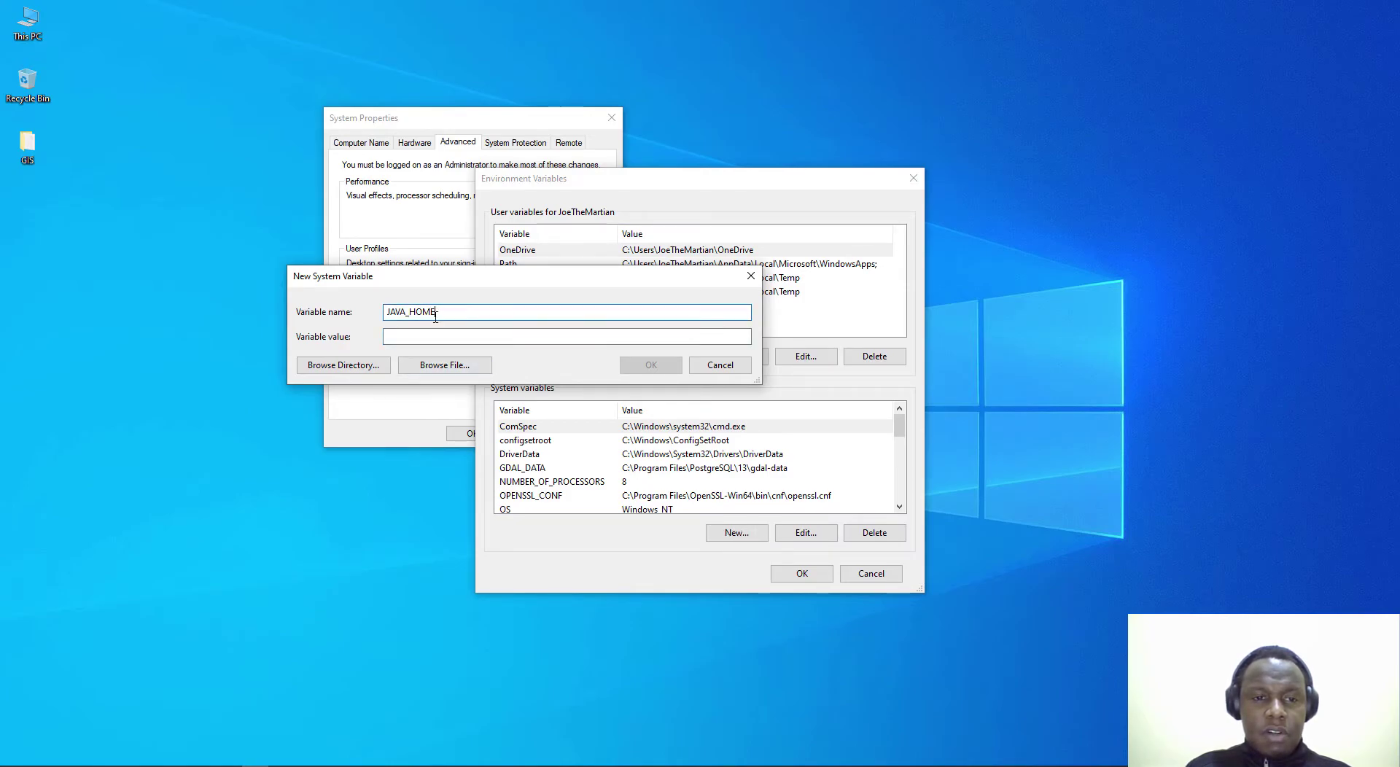
click(343, 366)
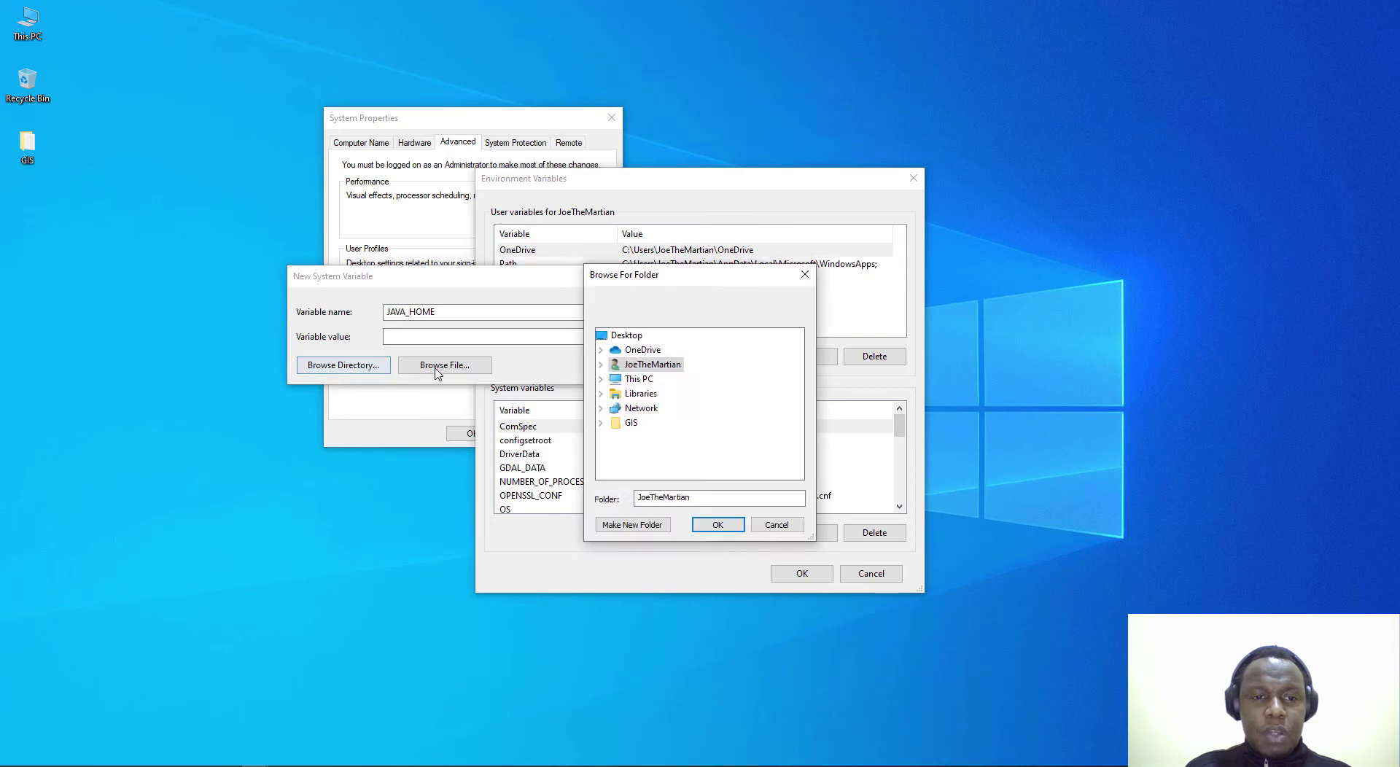
click(601, 379)
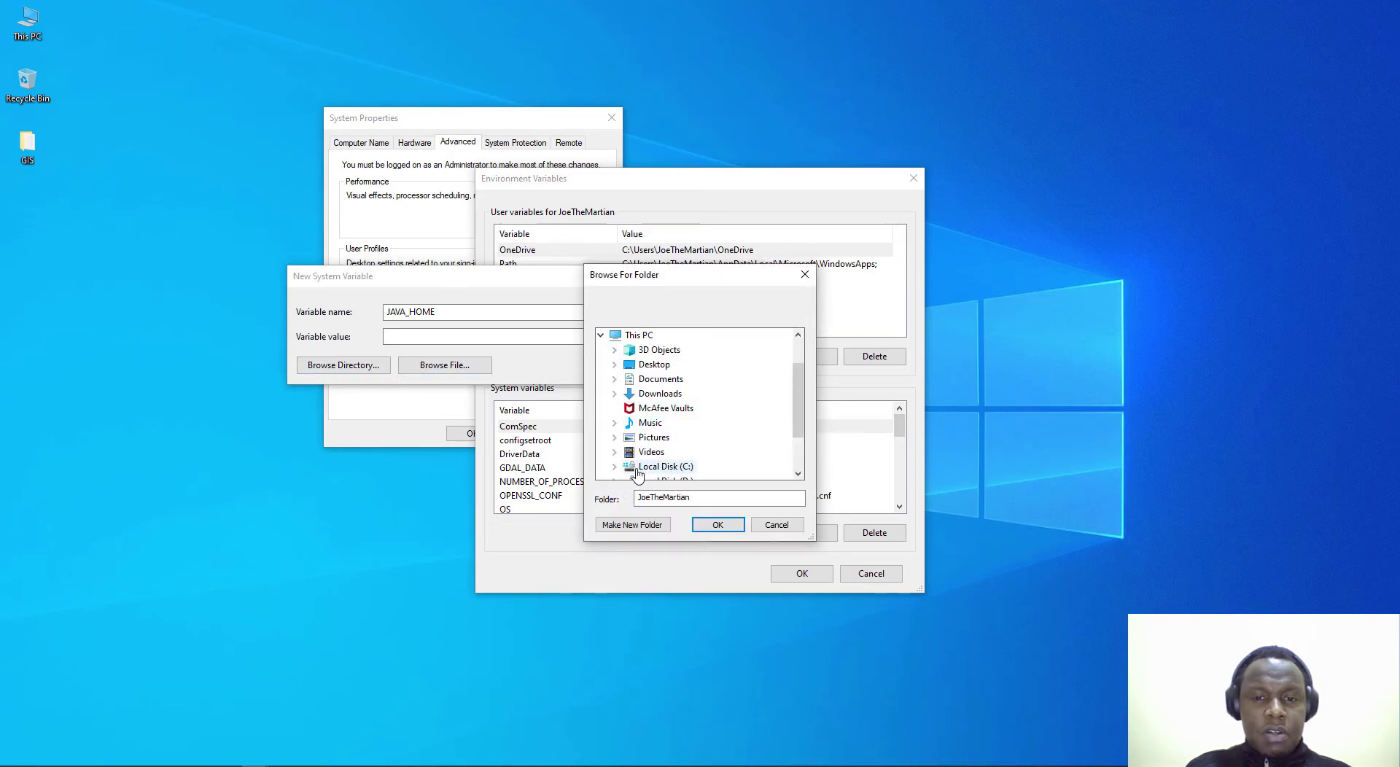
click(619, 466)
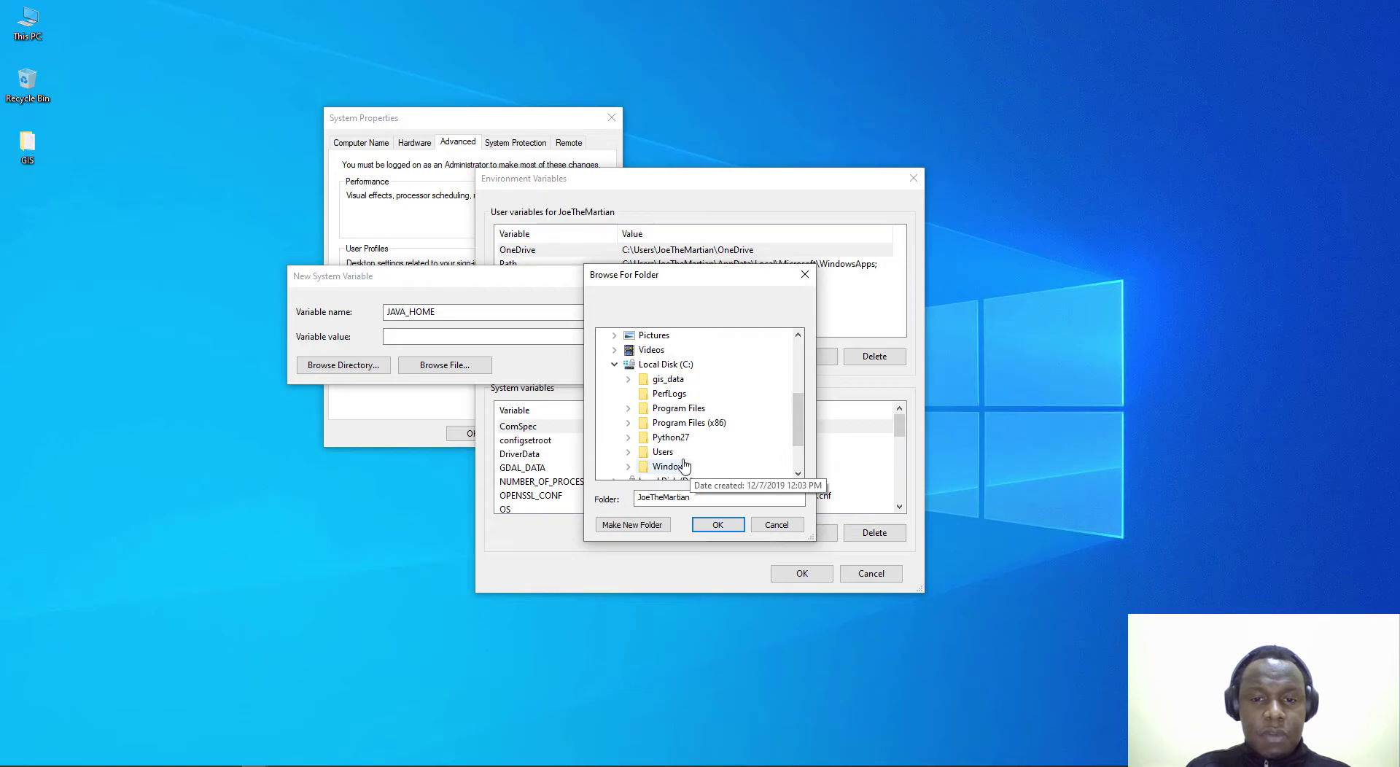
click(632, 422)
scroll(680, 415, down, 3)
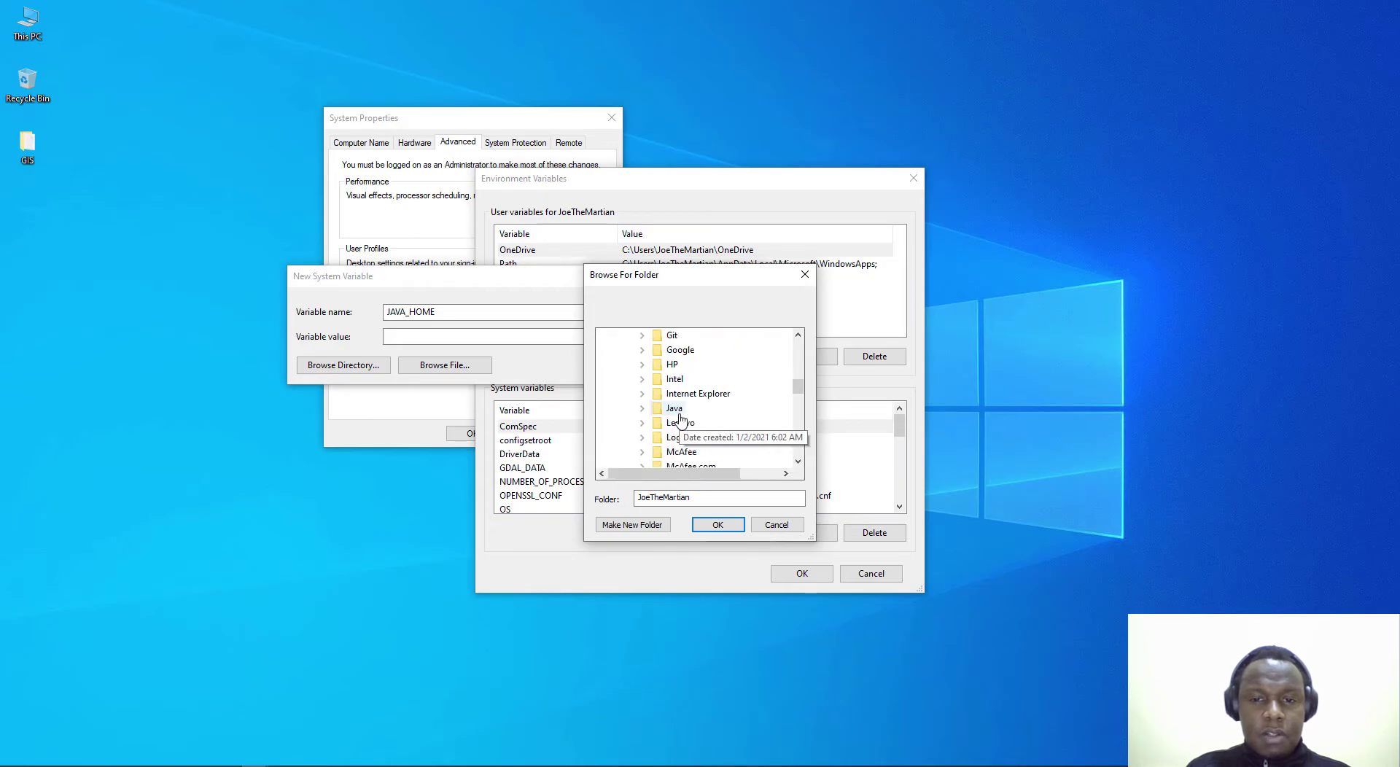
click(642, 364)
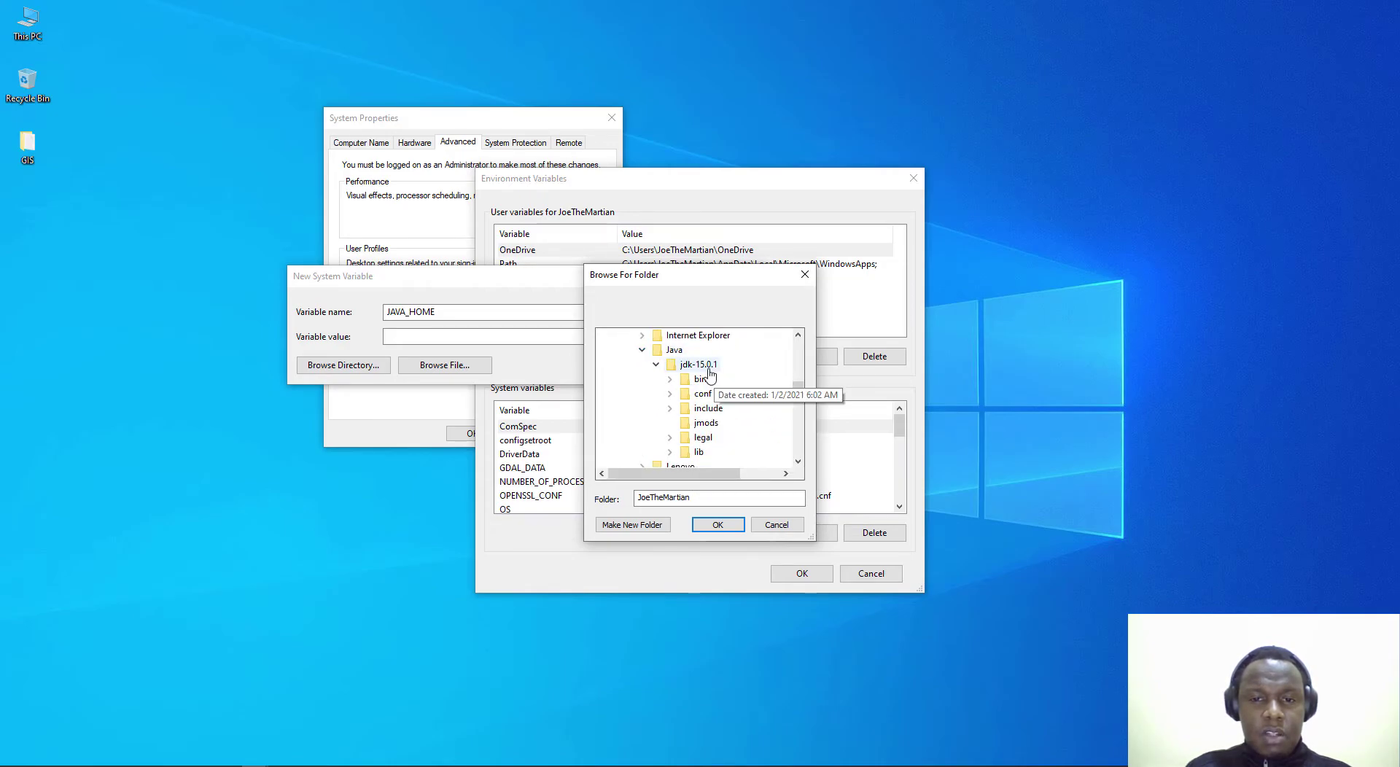
click(693, 367)
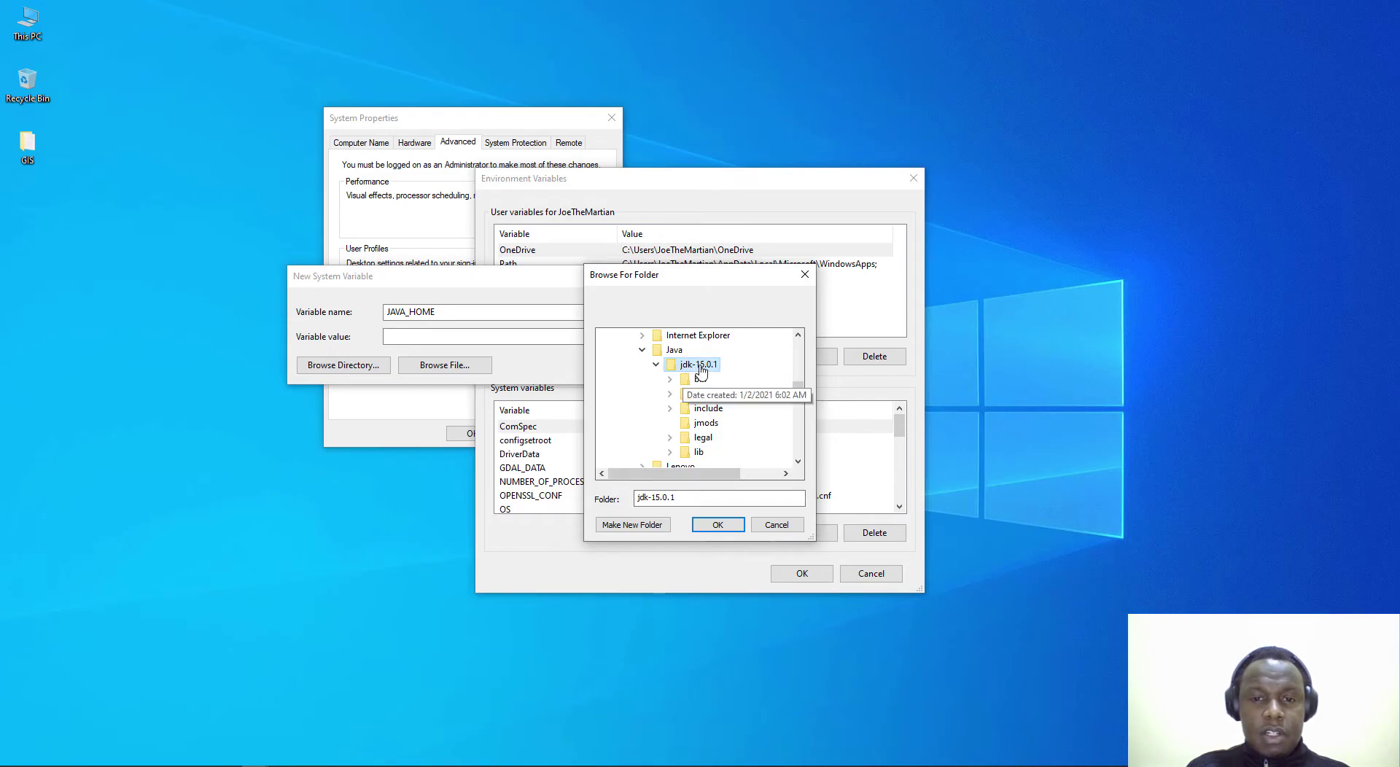
click(715, 525)
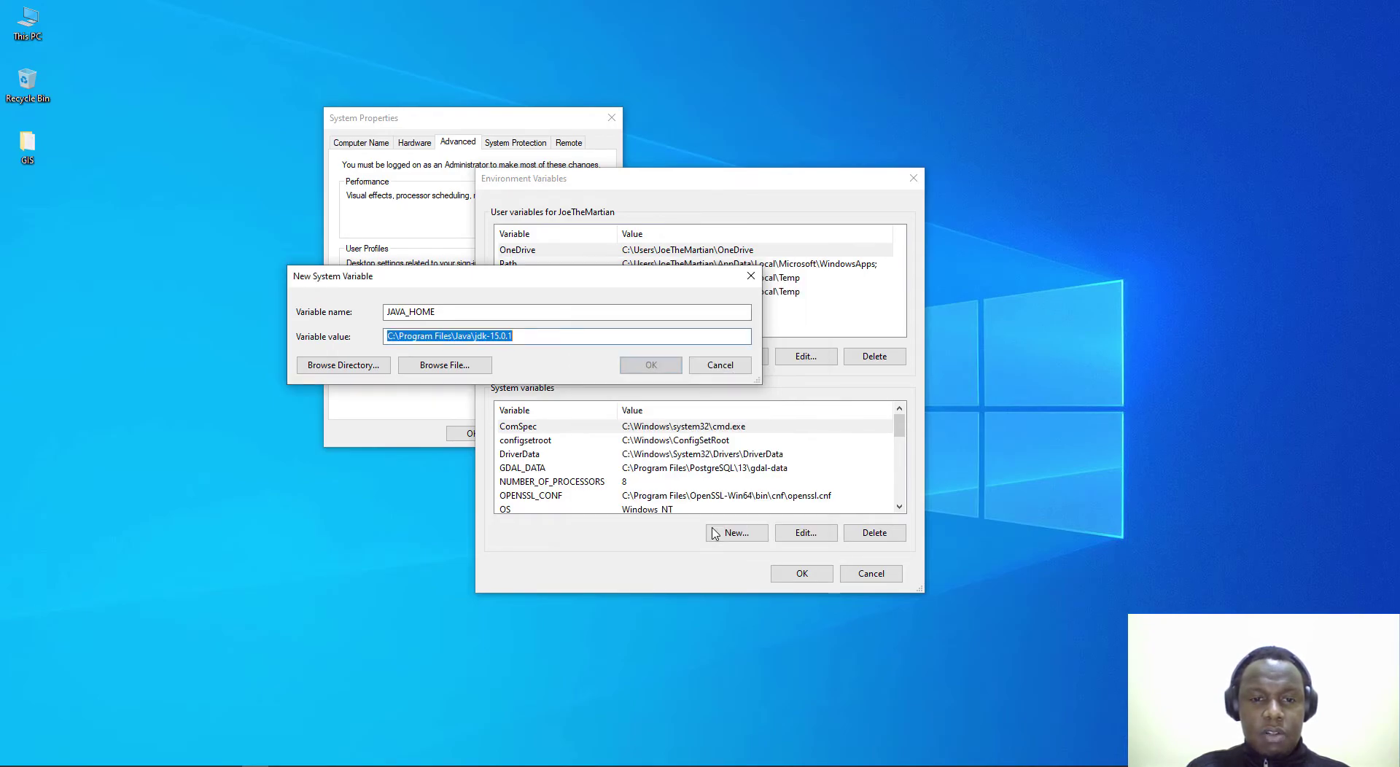
Step: Check the jdk-15.0.1 path value and save the JAVA_HOME variable
click(528, 340)
drag(528, 339, 321, 346)
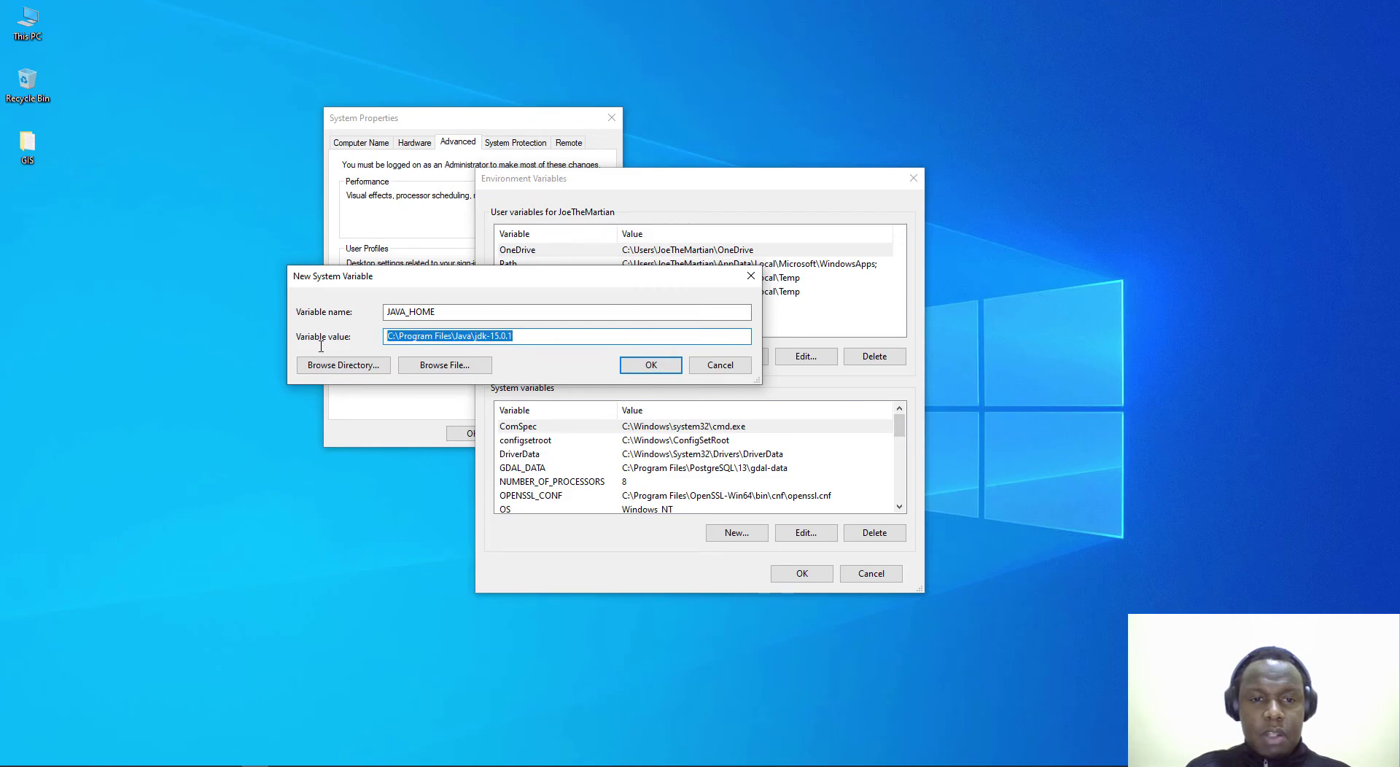
drag(537, 335, 361, 336)
click(520, 340)
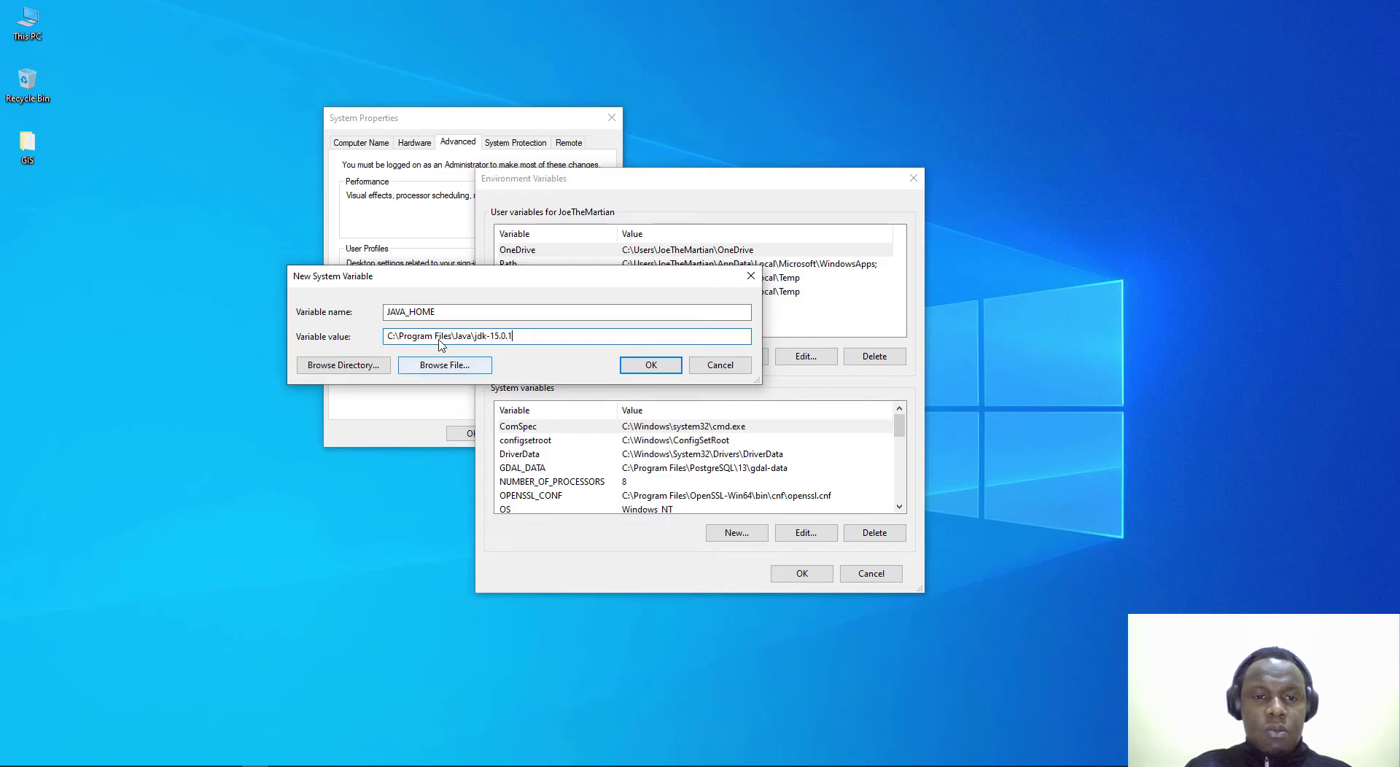
drag(518, 336, 491, 335)
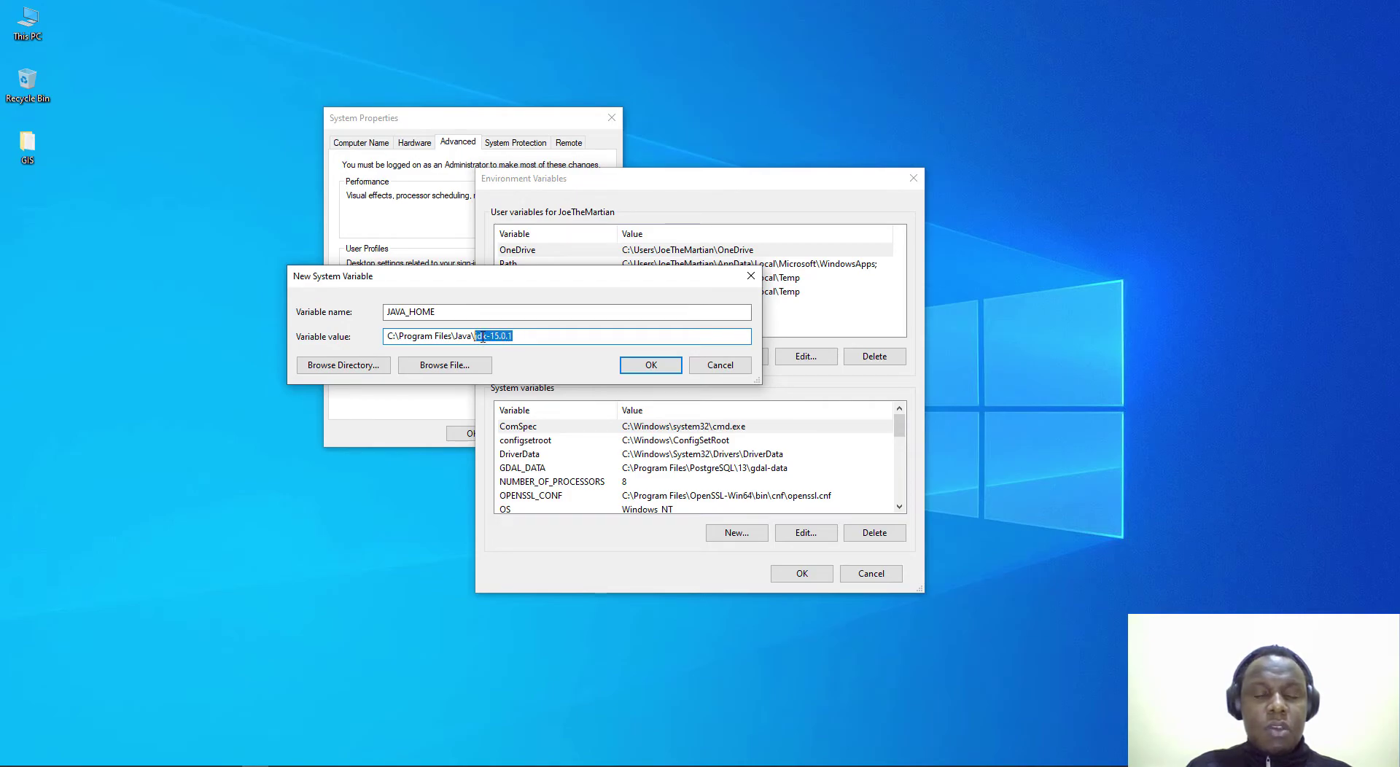
drag(482, 338, 513, 336)
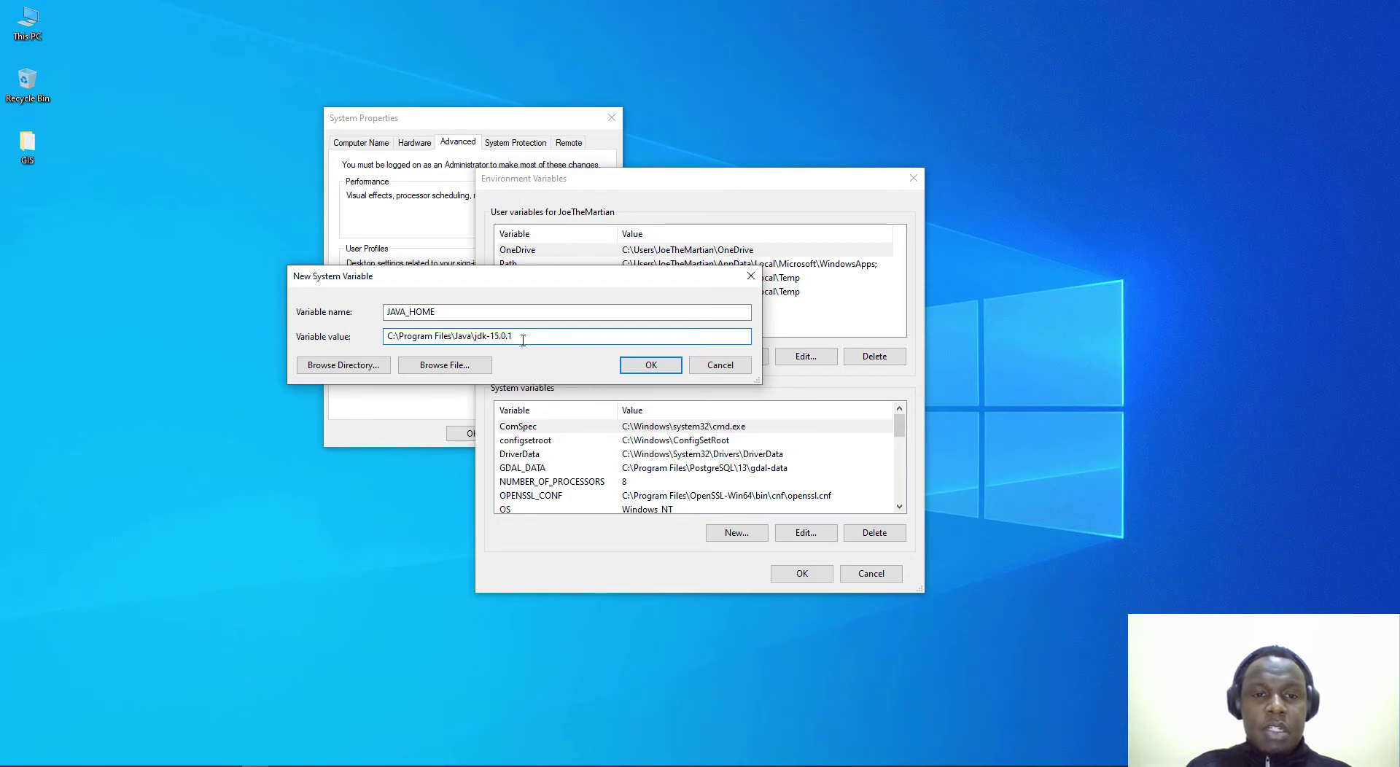
double_click(490, 340)
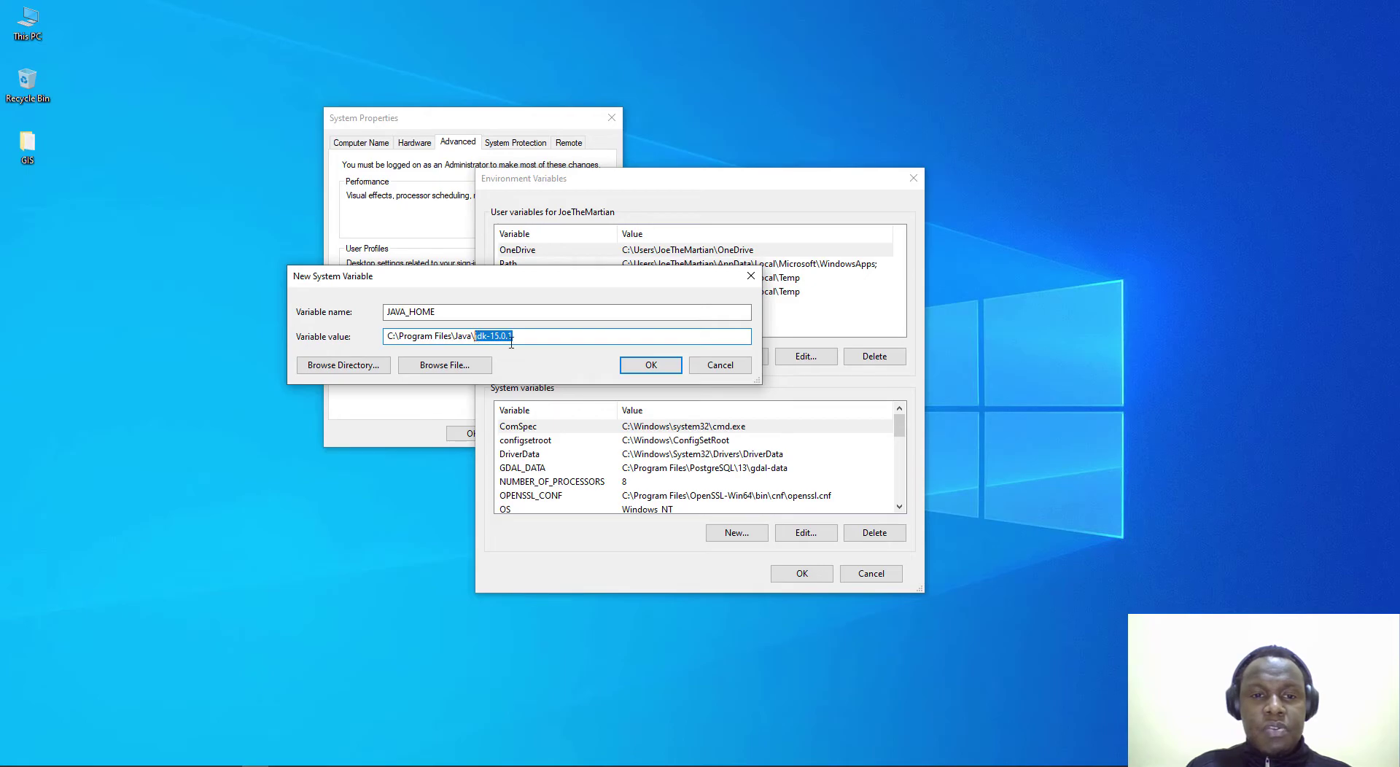
click(648, 365)
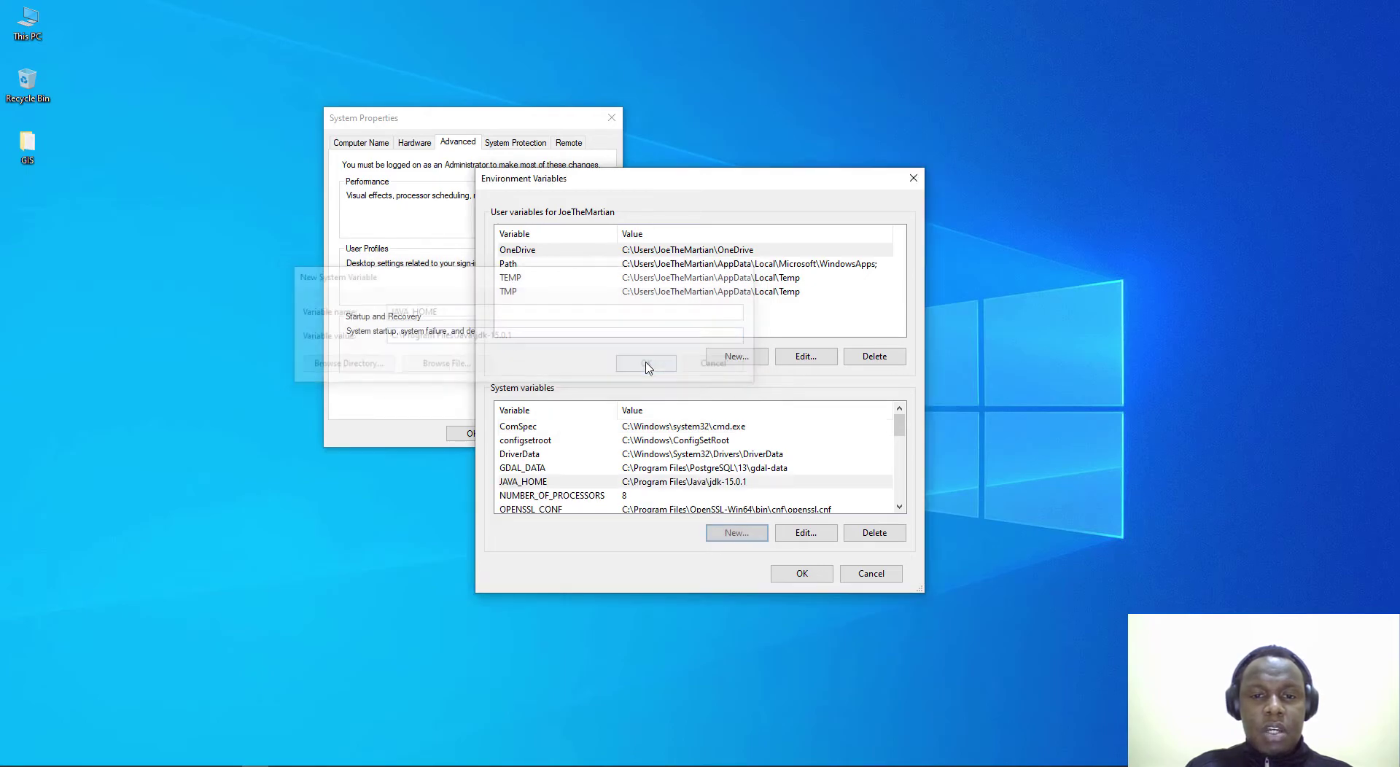
Step: Add a %JAVA_HOME%\bin entry to the system Path variable
click(563, 485)
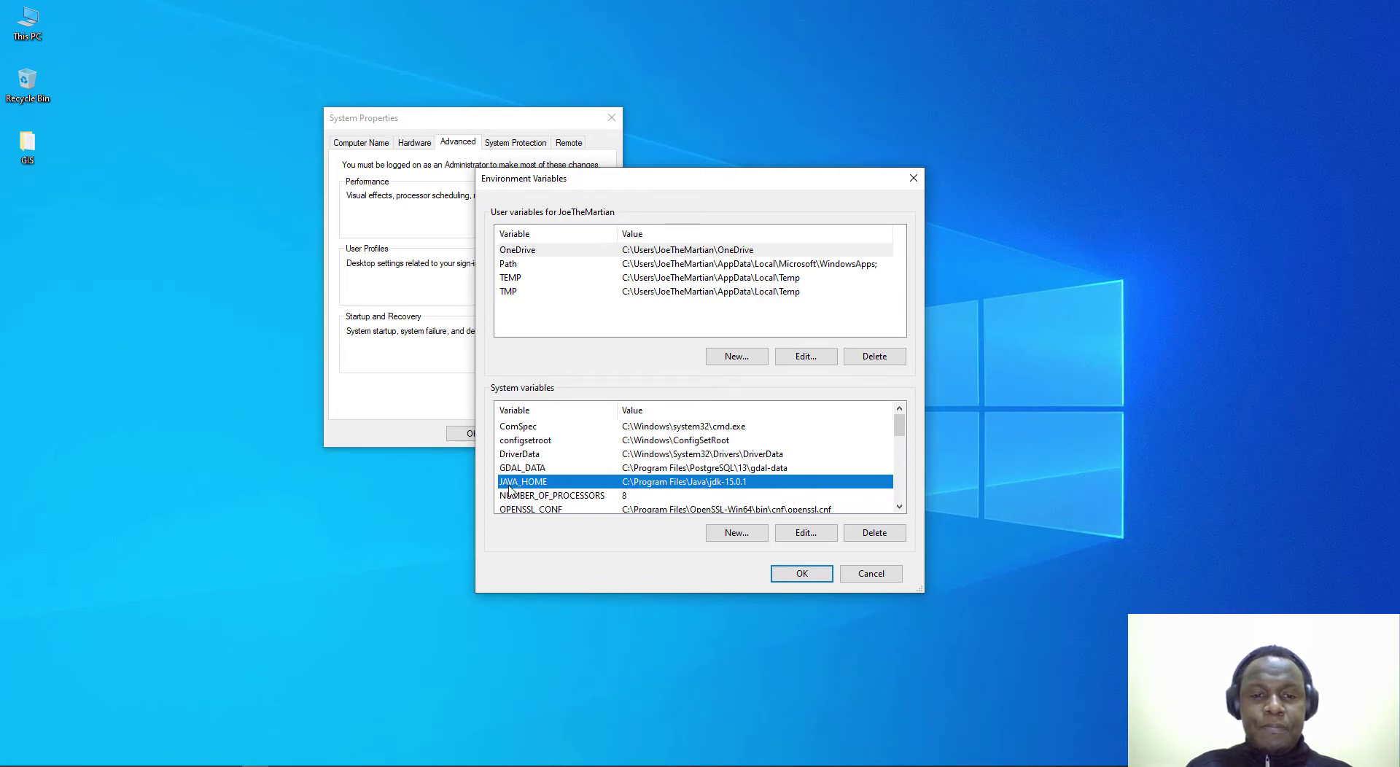
scroll(906, 440, down, 1)
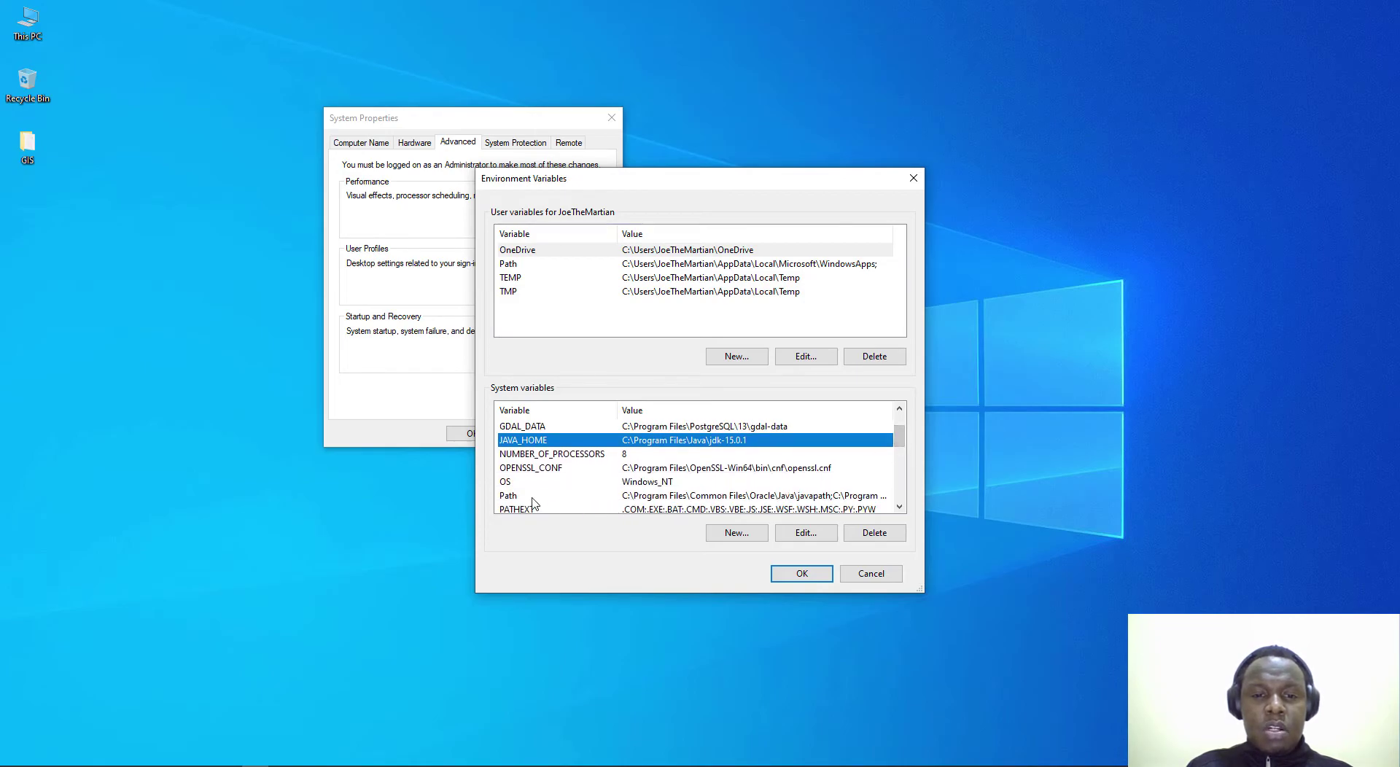
click(651, 499)
click(806, 533)
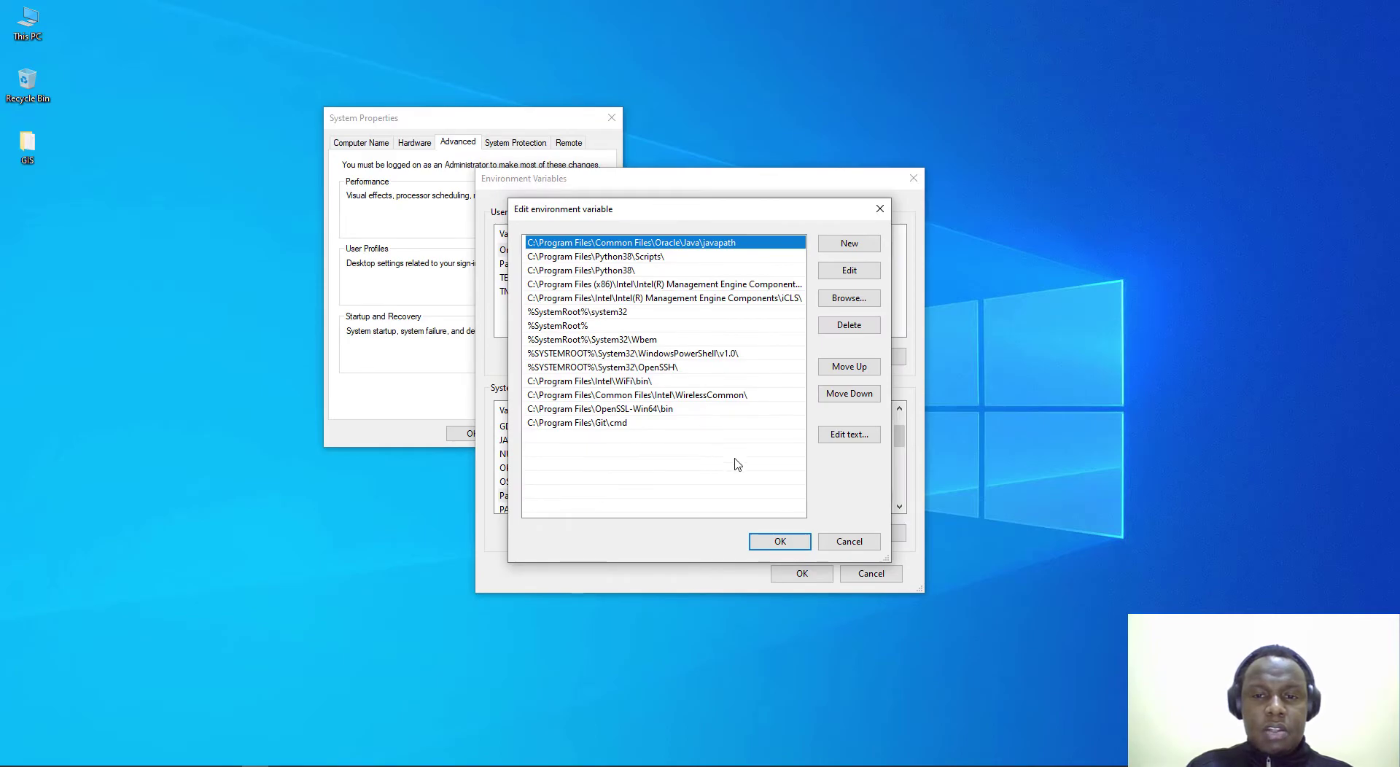
click(844, 246)
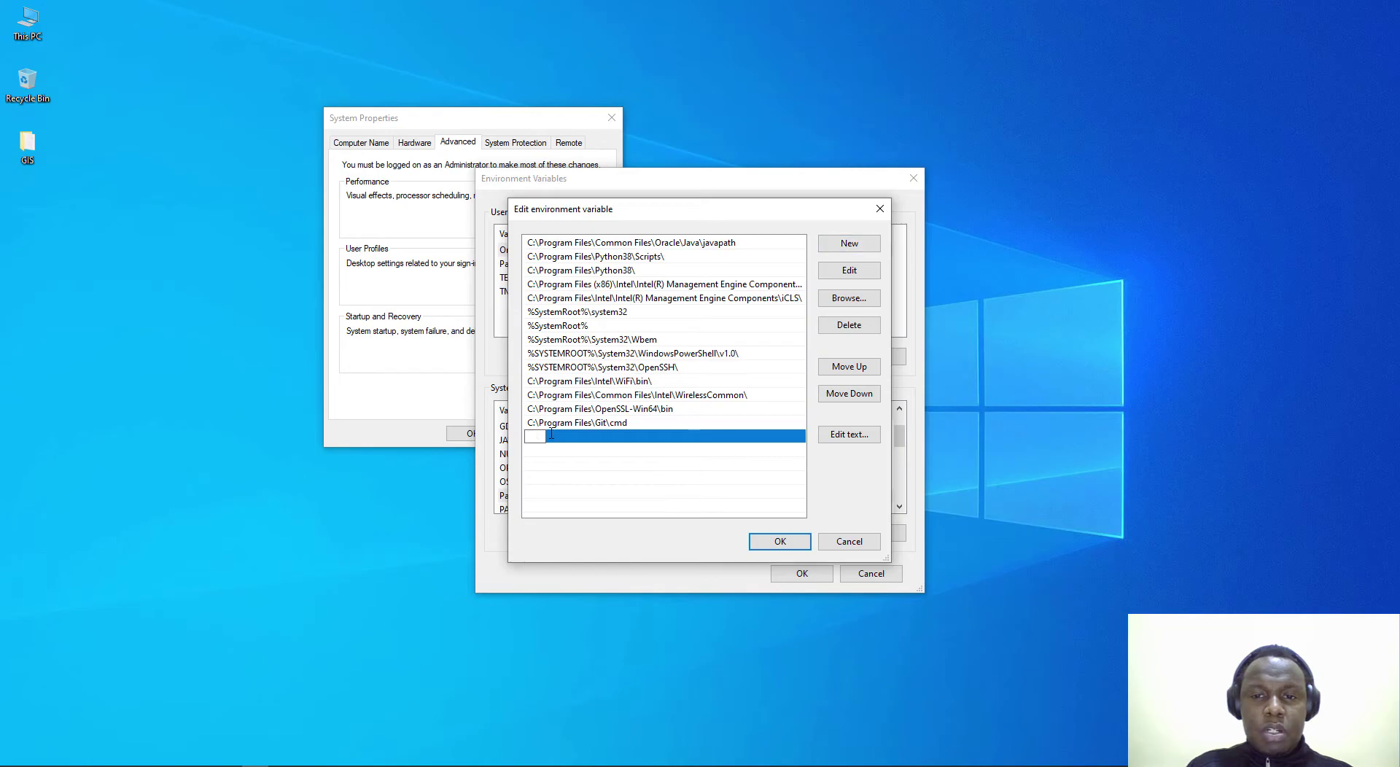
click(848, 298)
click(804, 277)
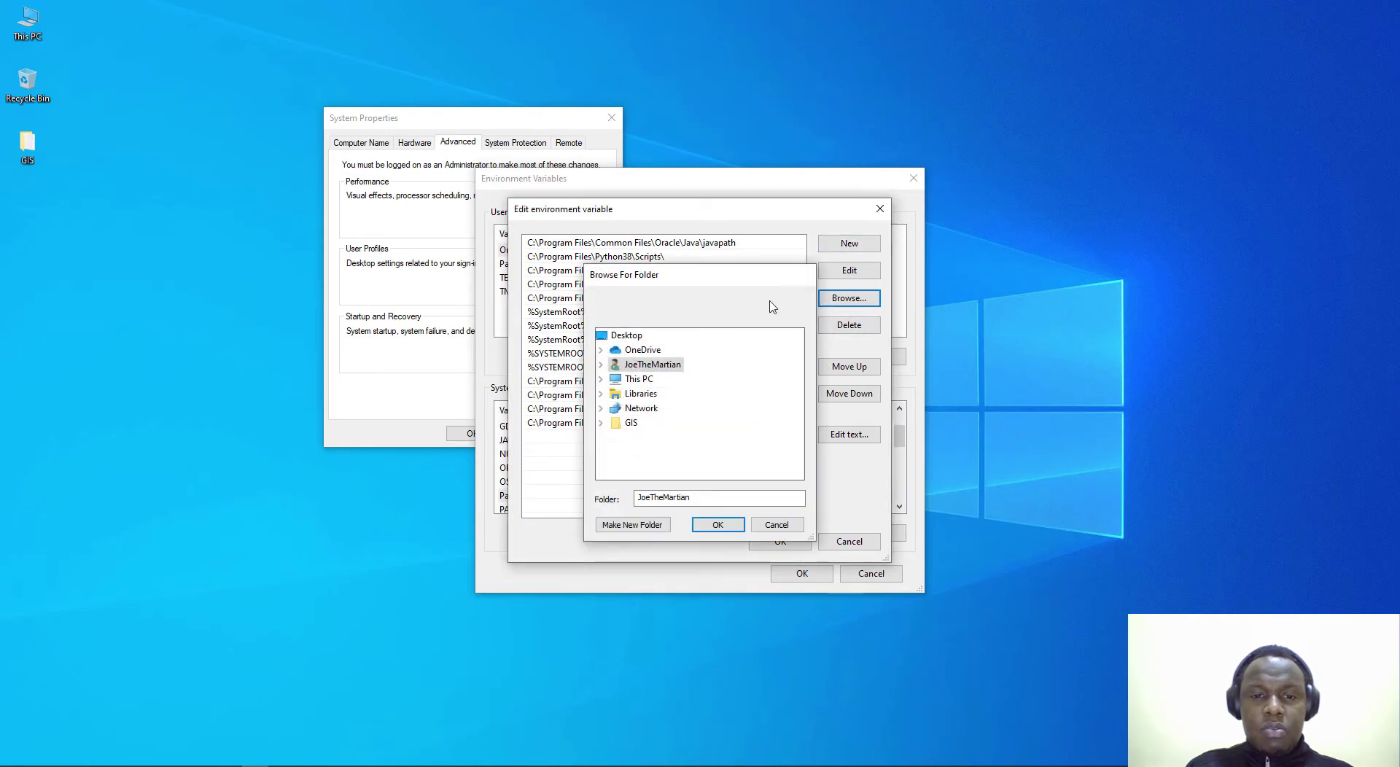
double_click(559, 439)
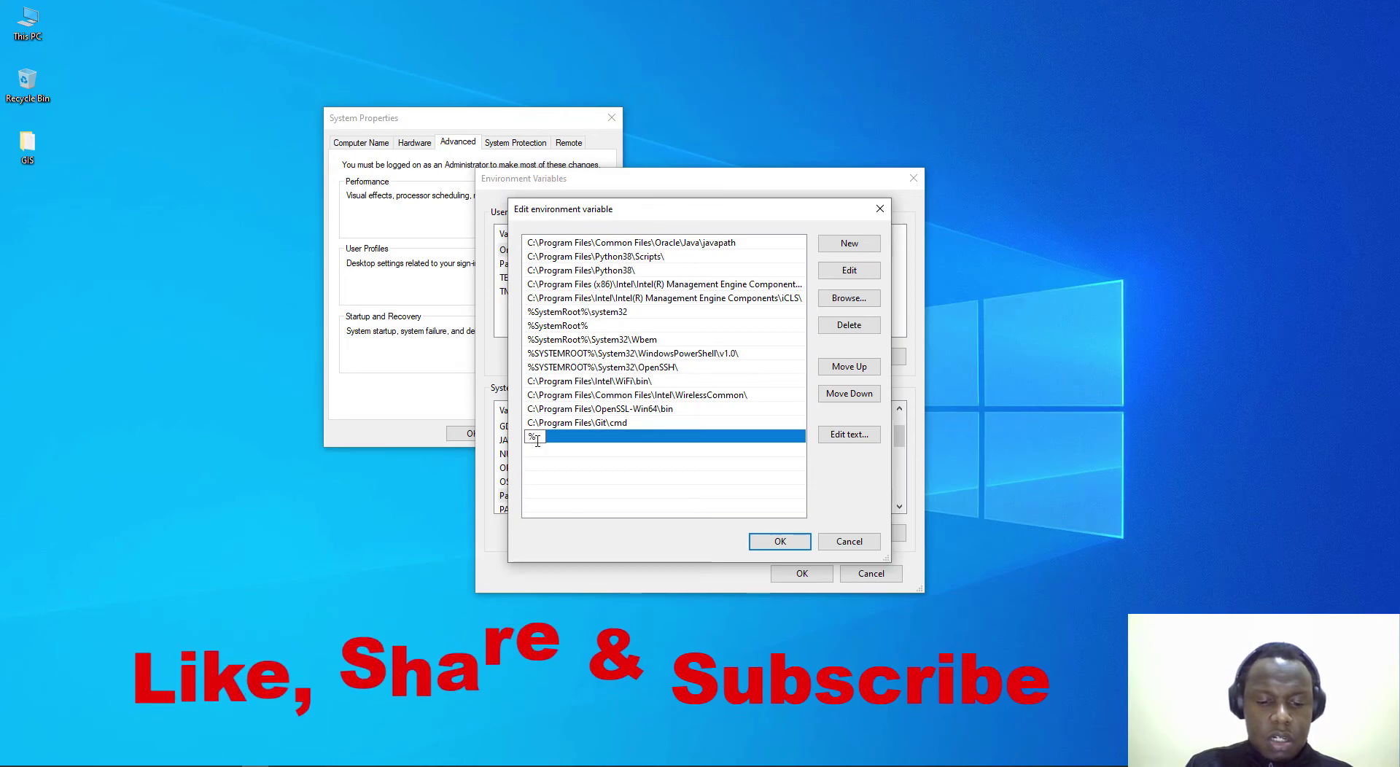
text(%JAVA_)
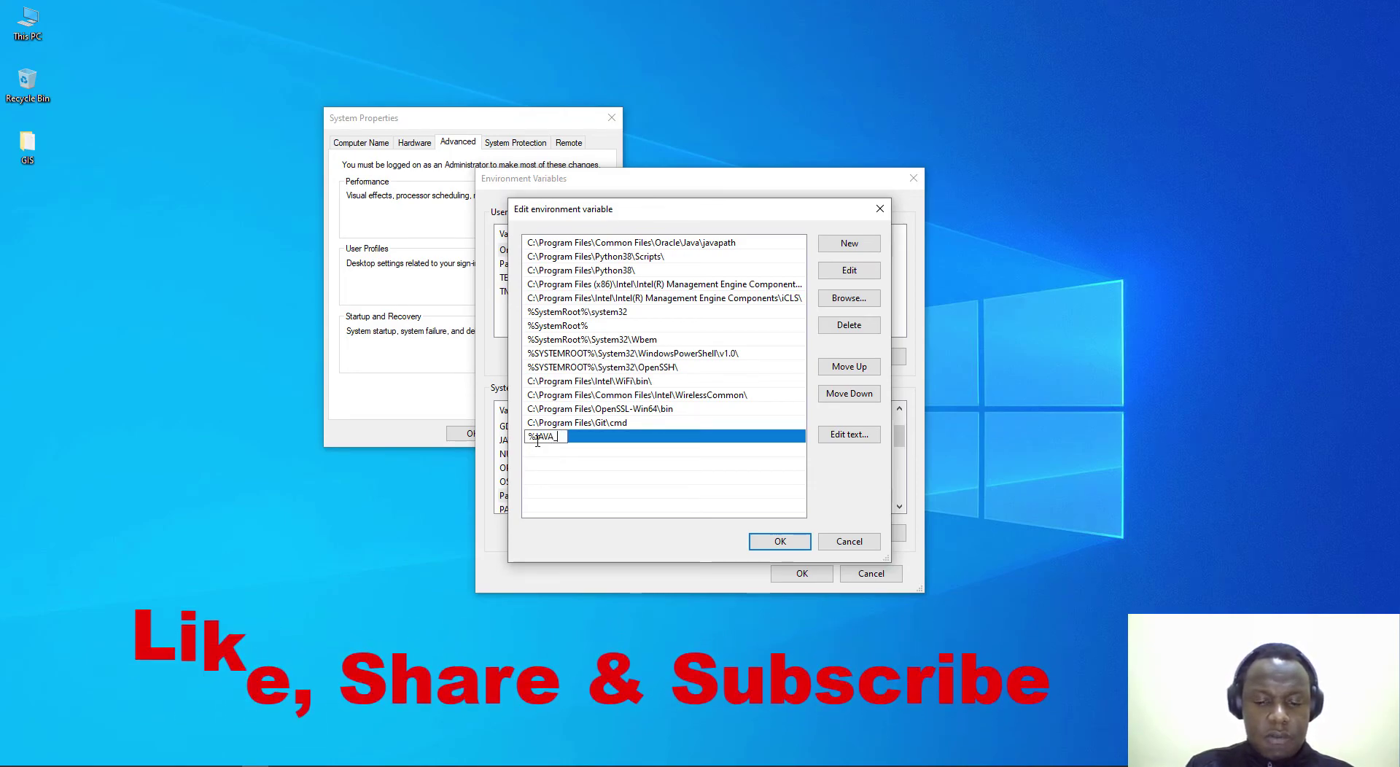
text(HOME)
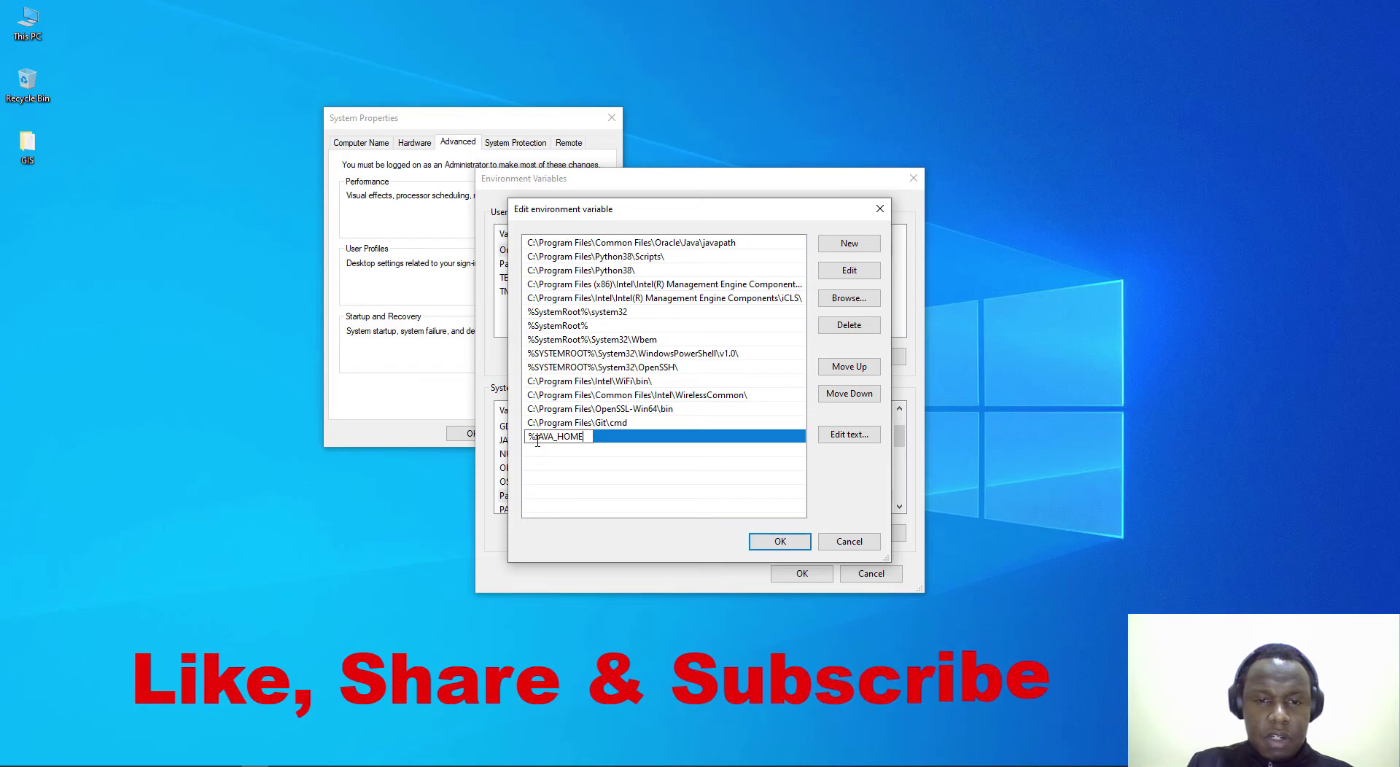
text(%\)
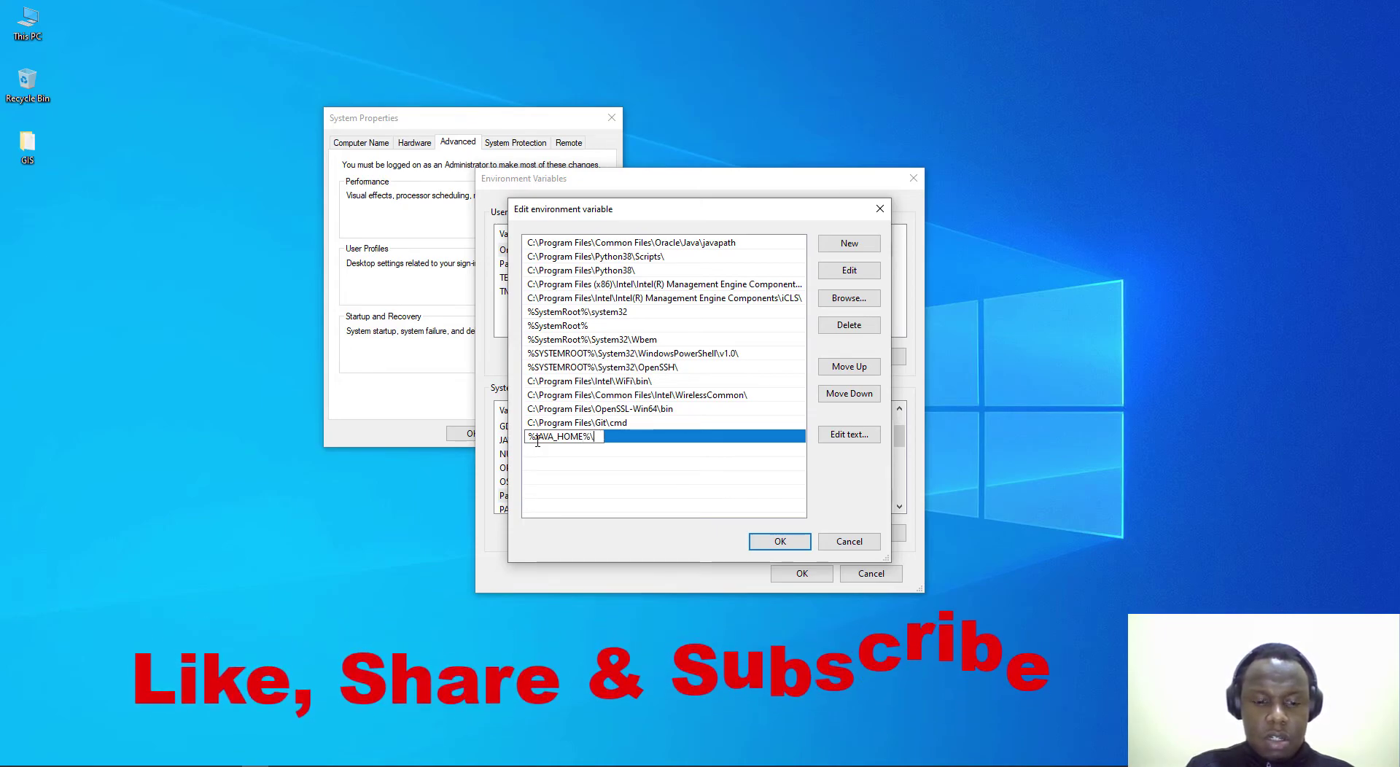
text(bin)
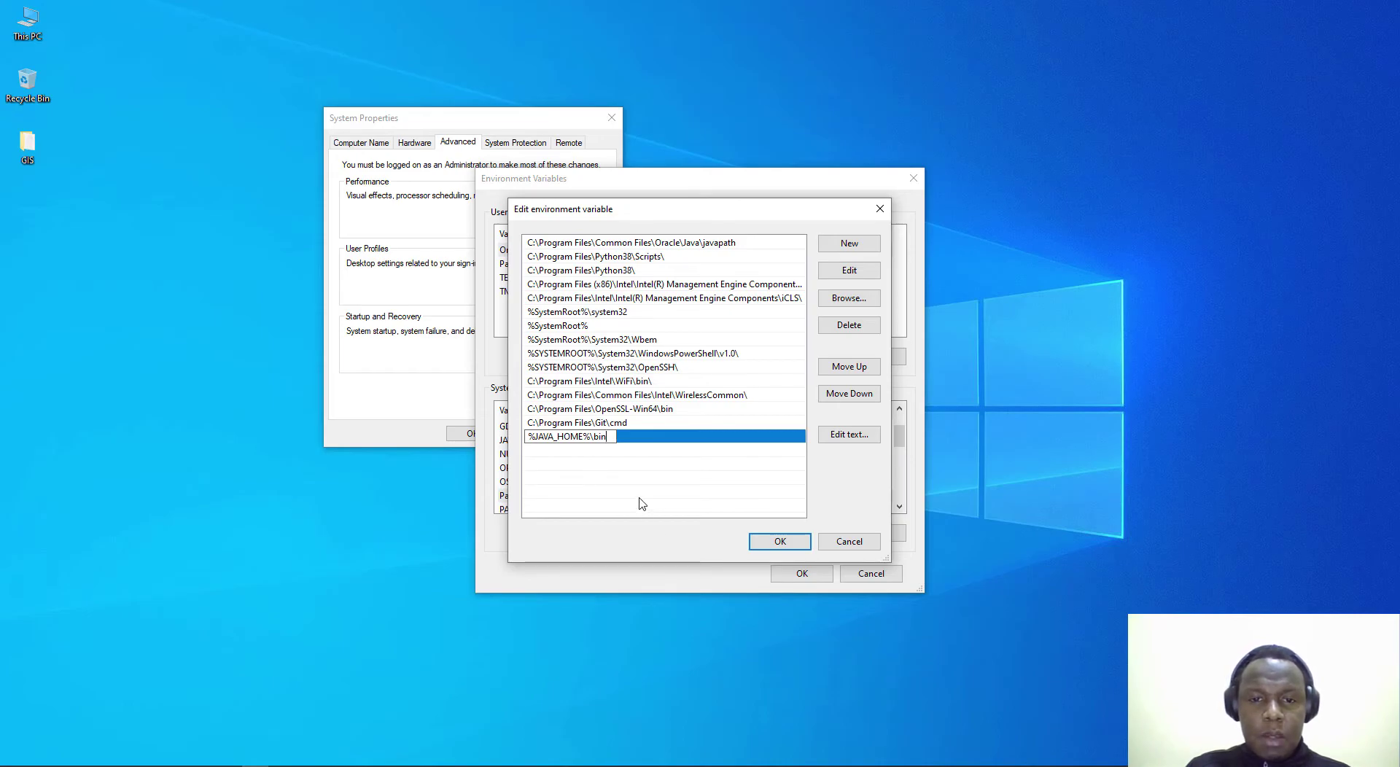
click(777, 541)
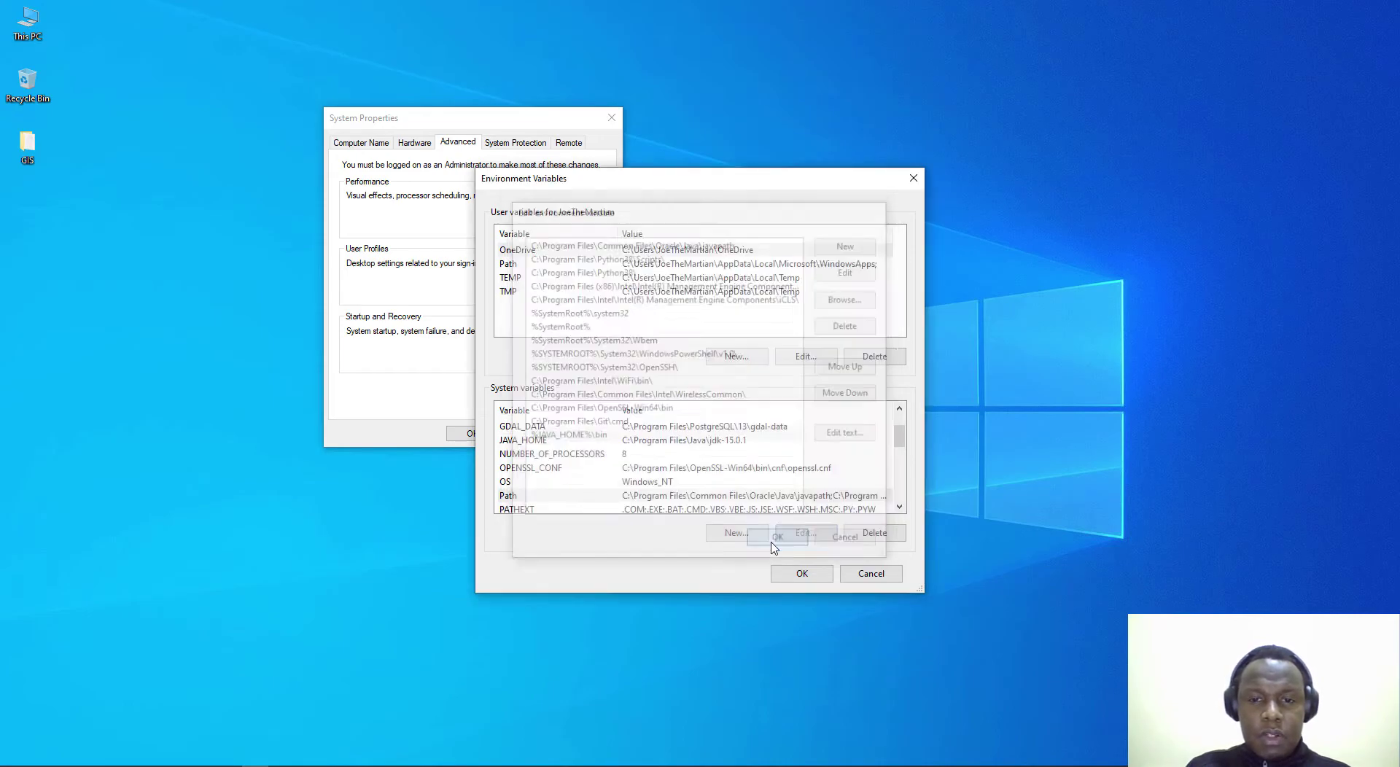
Step: Reopen the Path entries to confirm %JAVA_HOME%\bin is listed
click(697, 496)
click(806, 532)
click(596, 437)
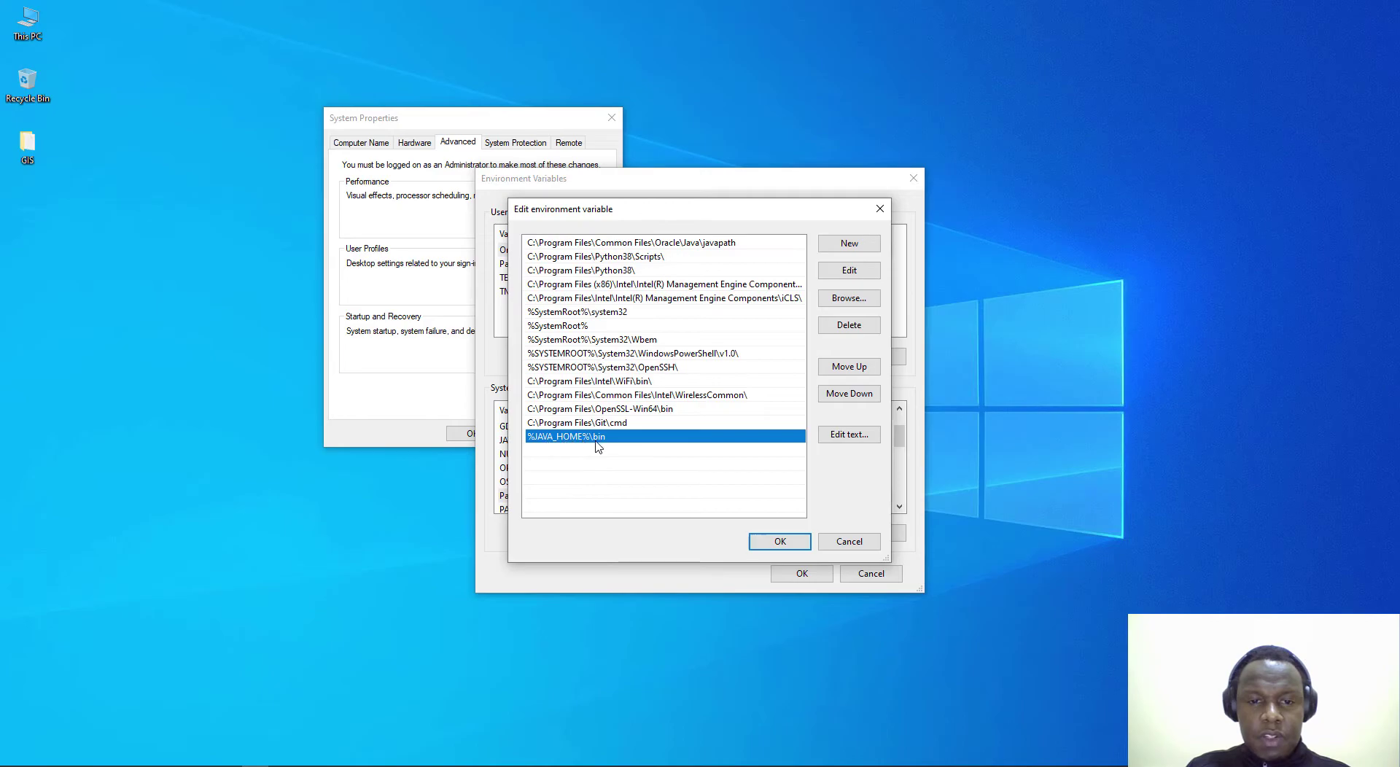
drag(712, 211, 854, 209)
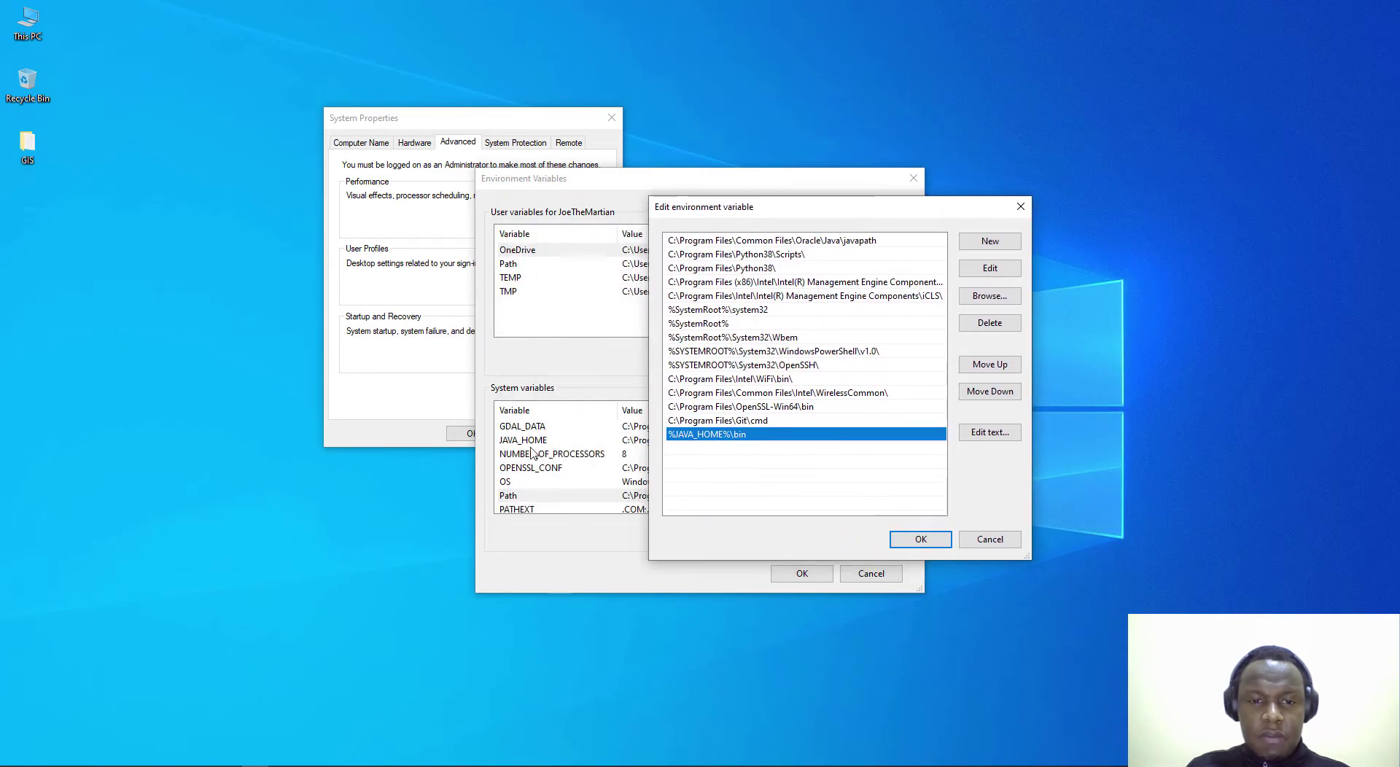
click(990, 540)
Step: Recheck the %JAVA_HOME%\bin entry, then save Path and close System Properties
click(604, 441)
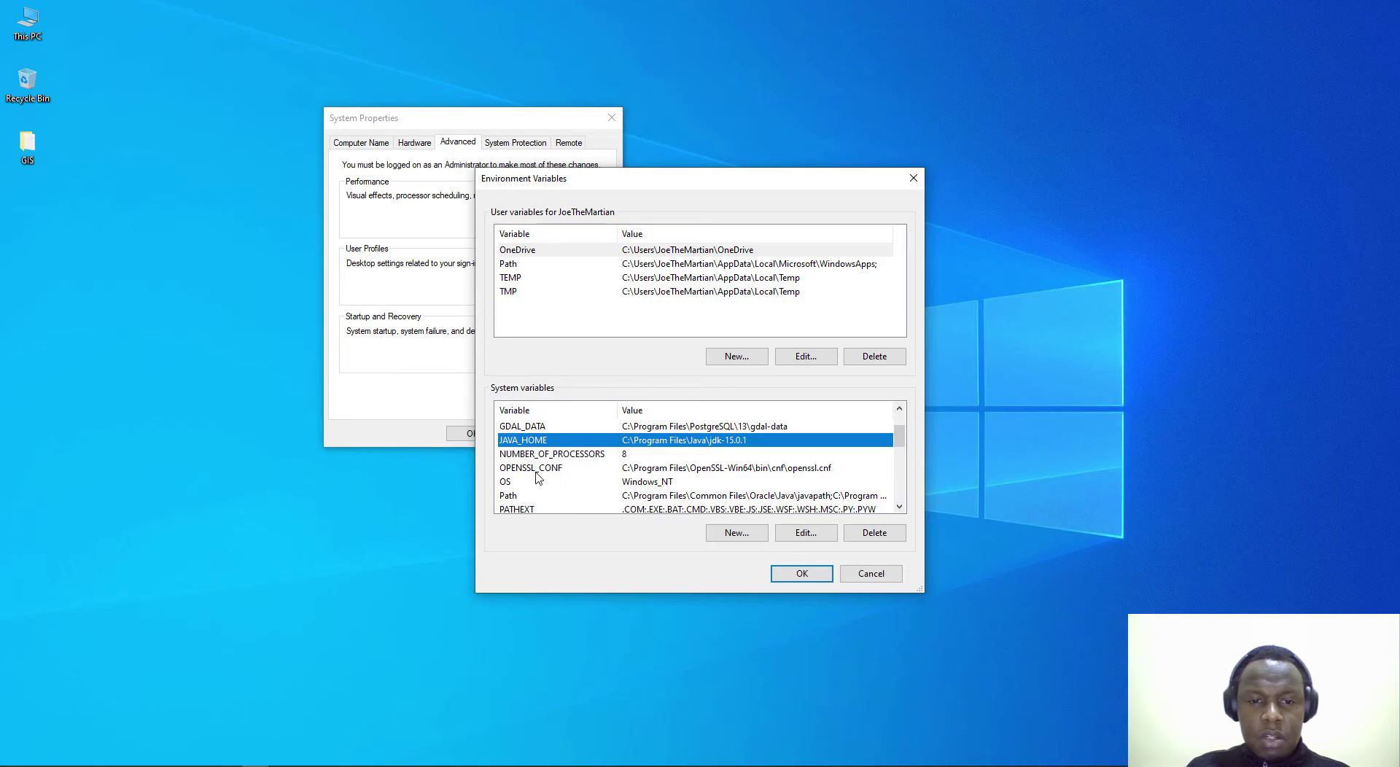
click(636, 497)
click(805, 533)
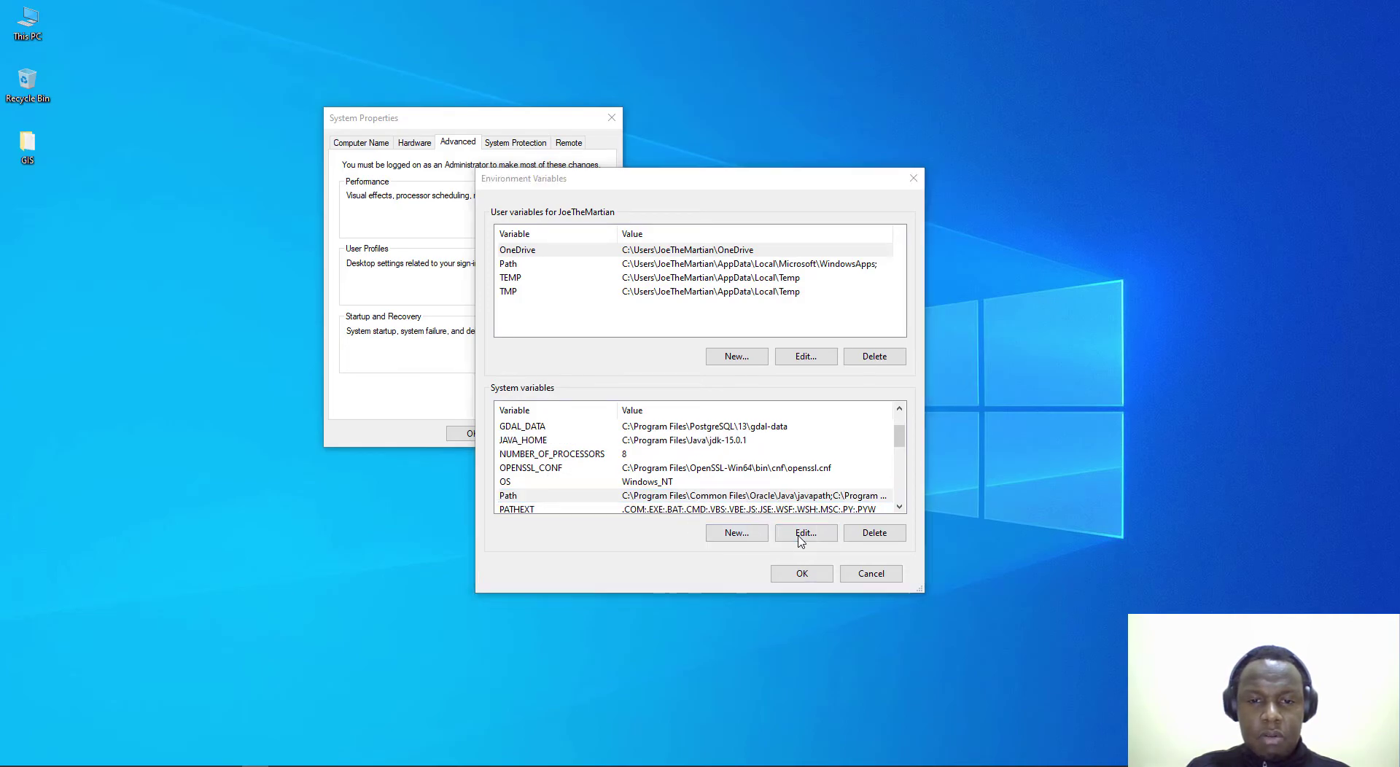
click(539, 440)
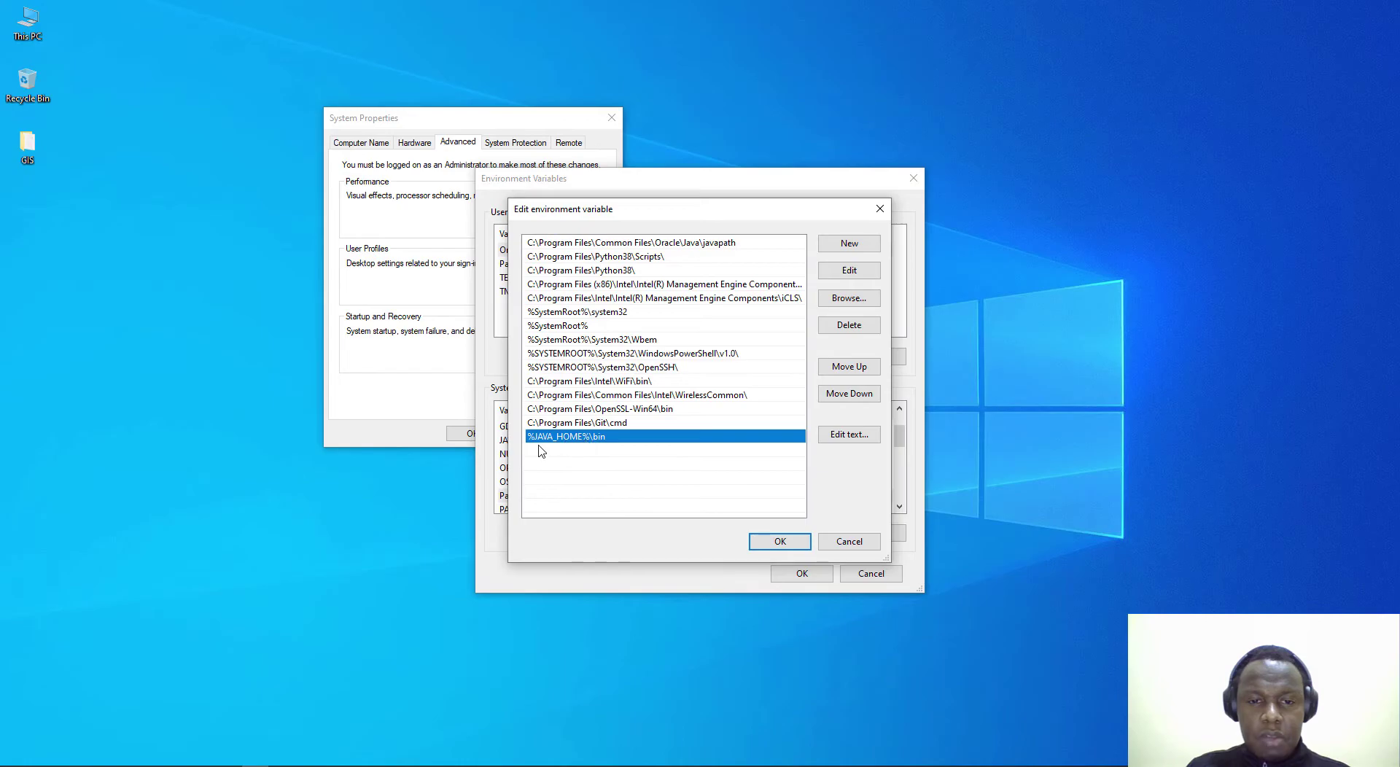
double_click(609, 441)
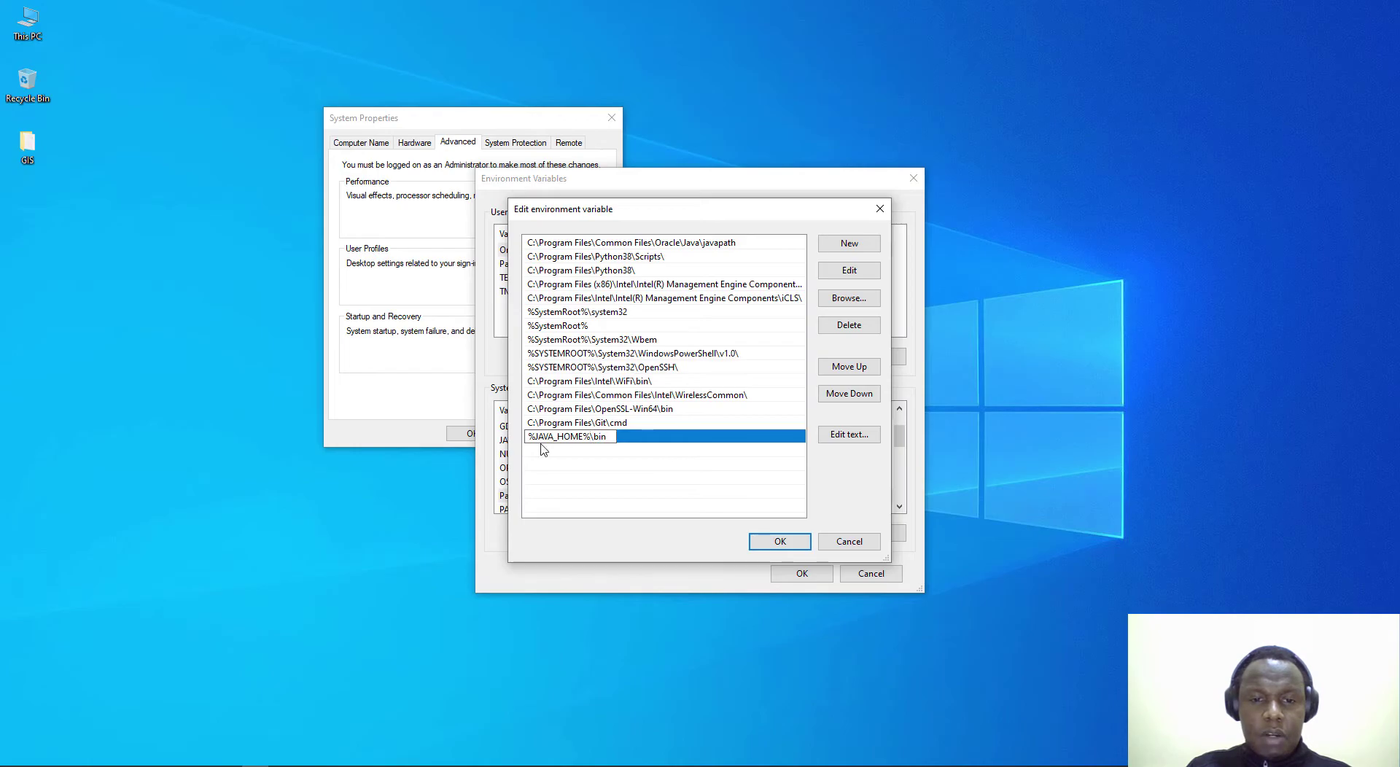
click(592, 456)
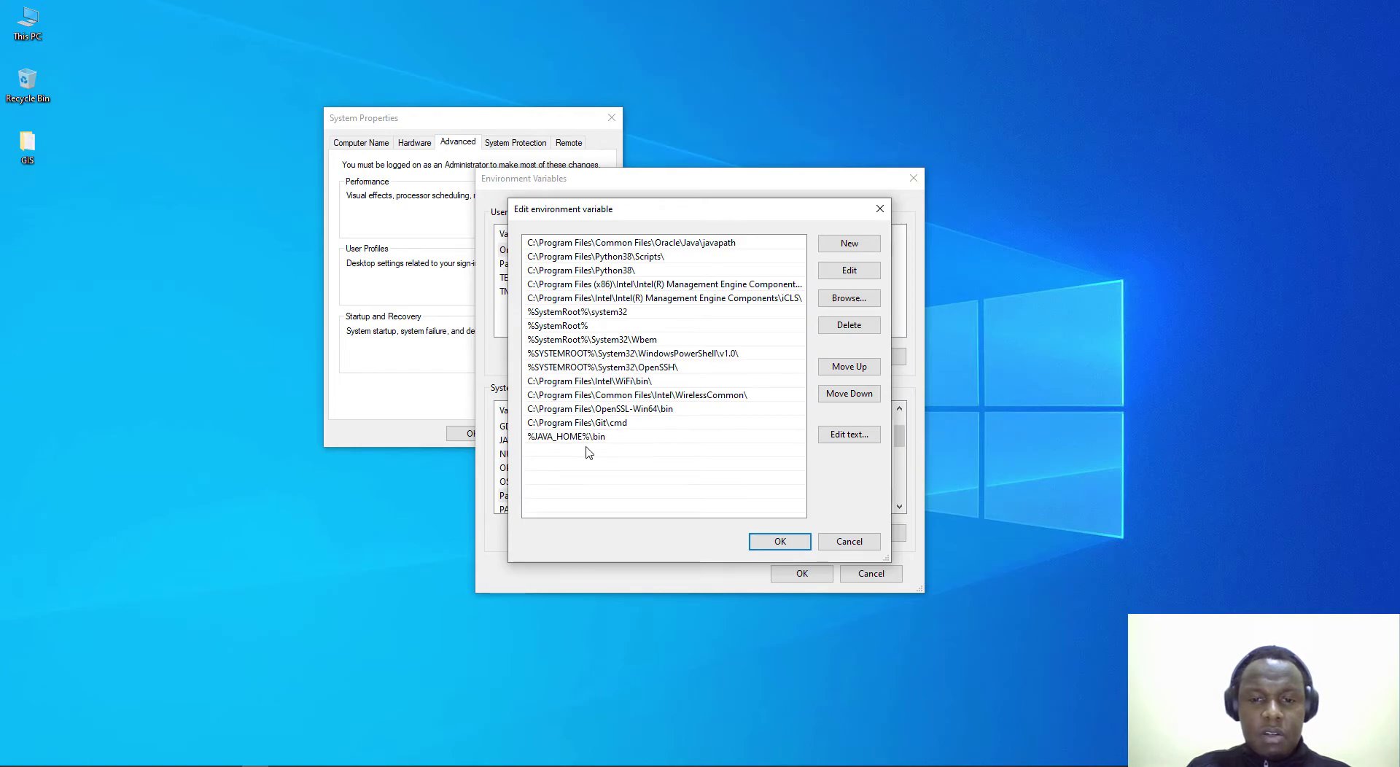
click(779, 541)
click(803, 574)
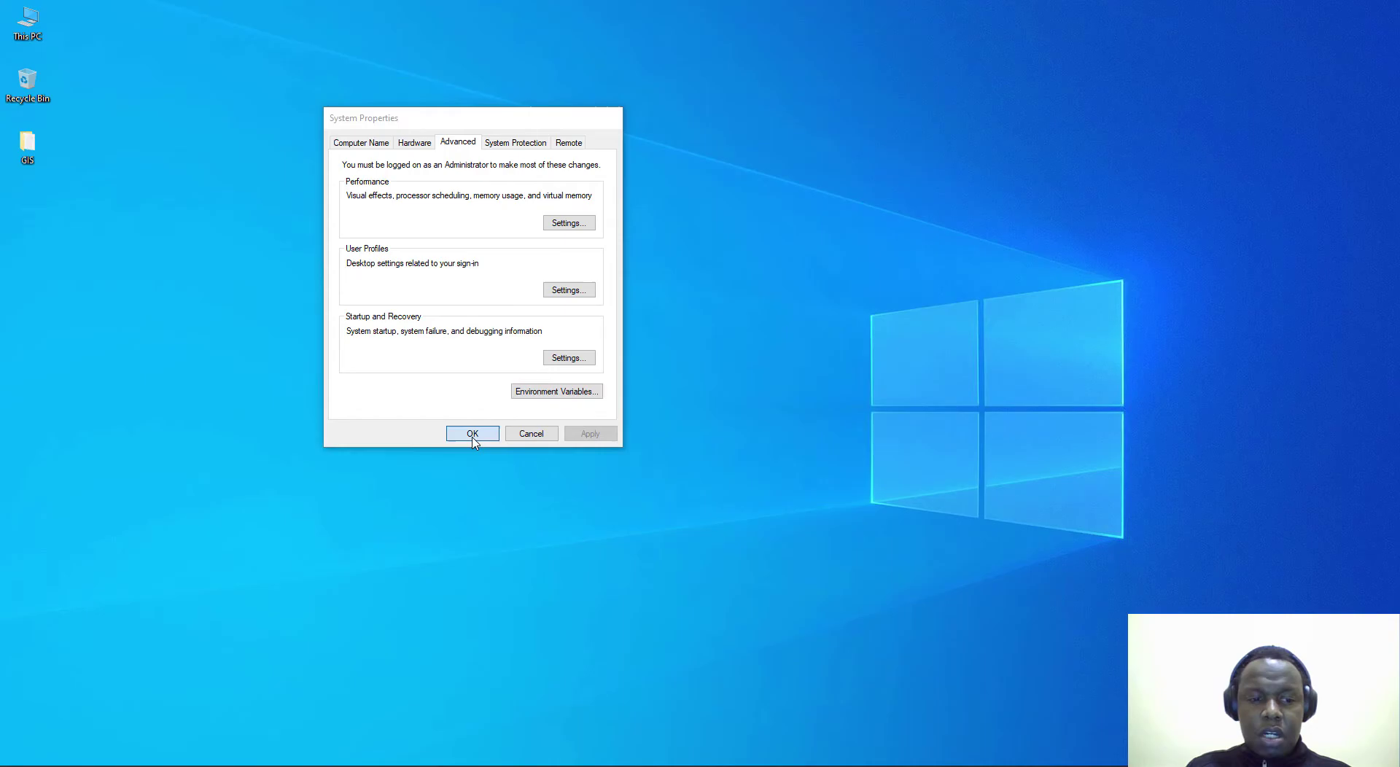
click(472, 440)
Step: Open Command Prompt, run the java and javac --version checks, then clear the console
key(super)
text(cmd)
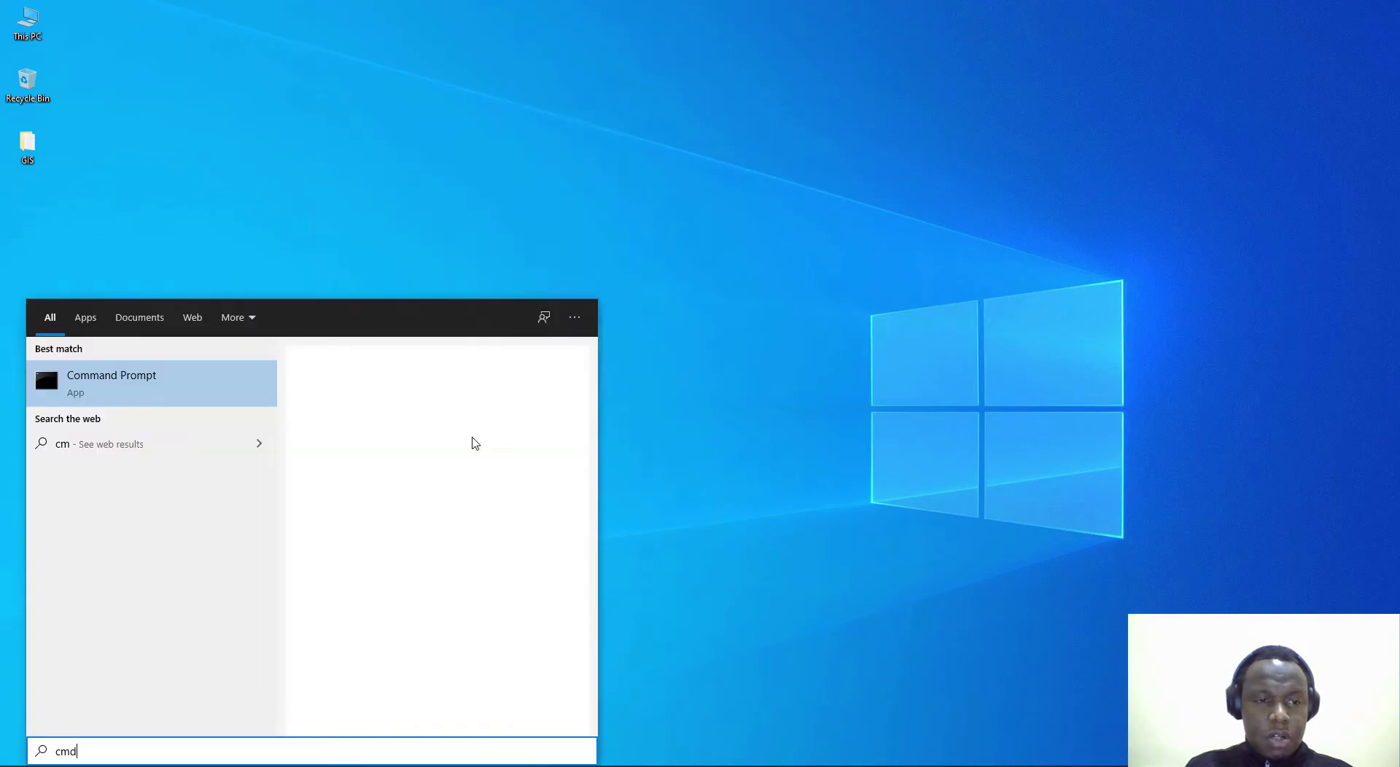
key(Return)
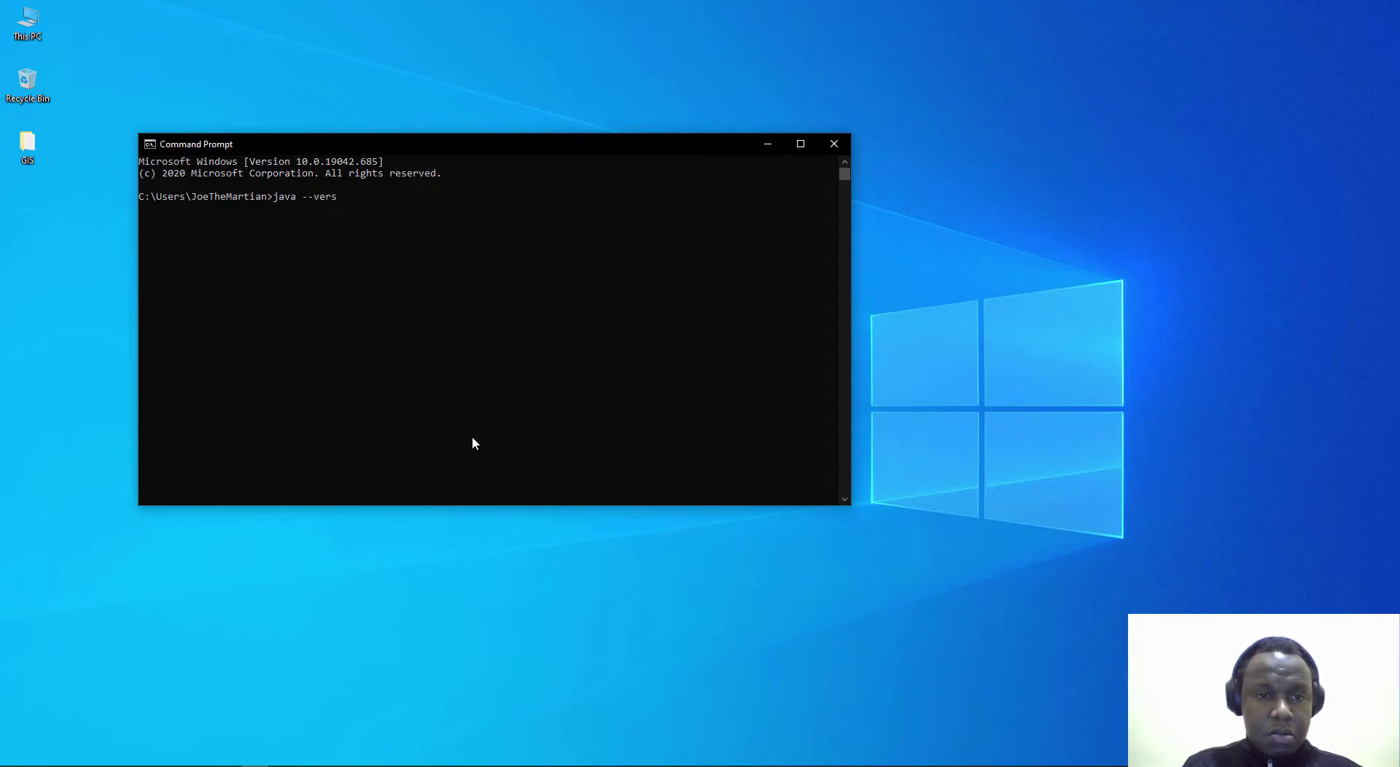
key(Return)
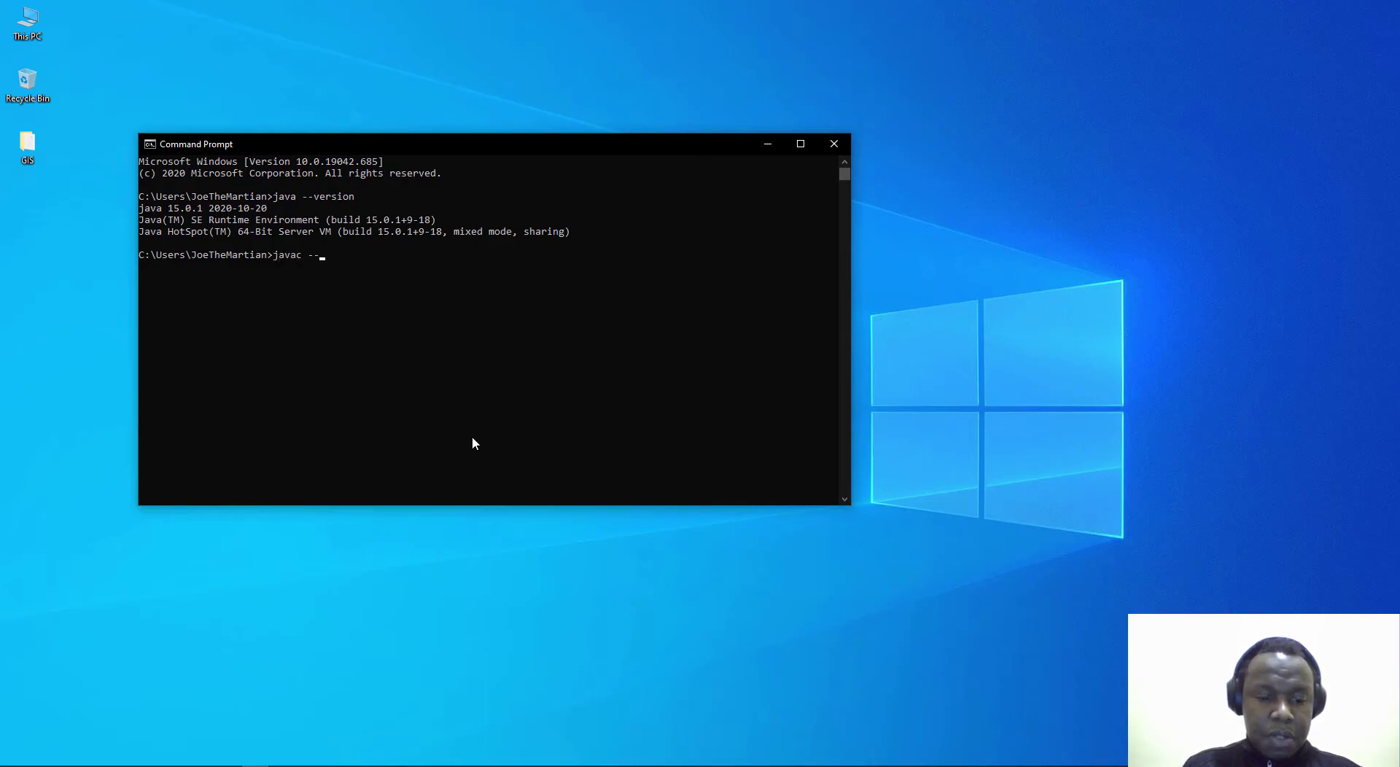
text(javac --version)
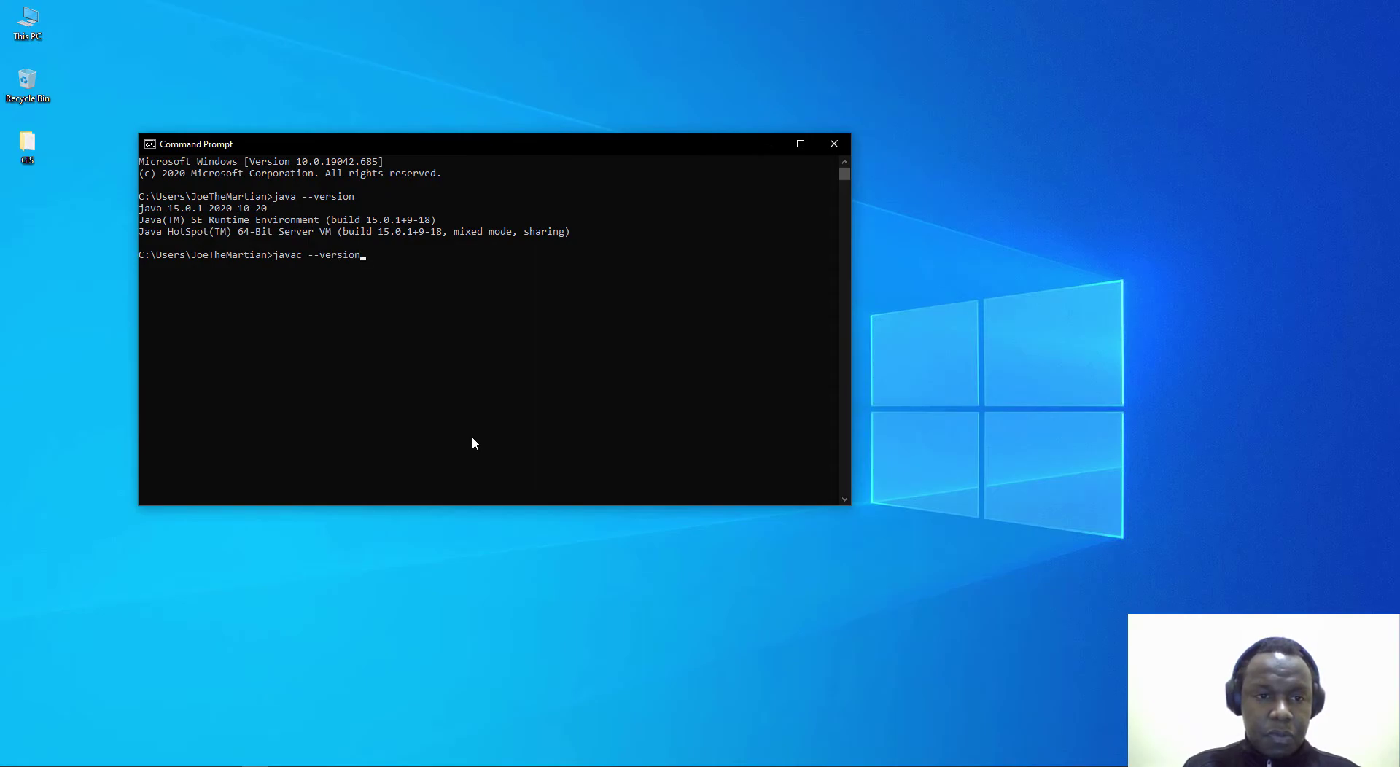
key(Return)
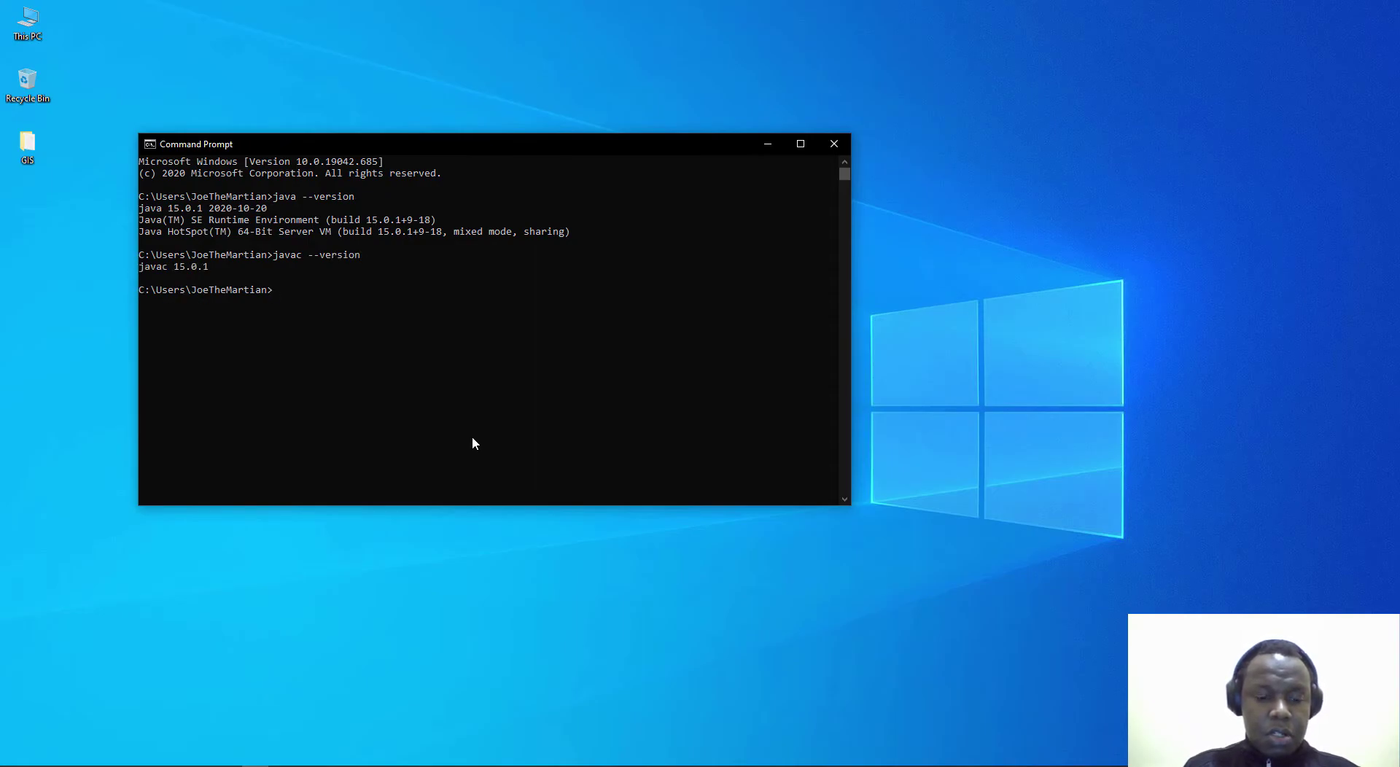
text(cls)
key(Return)
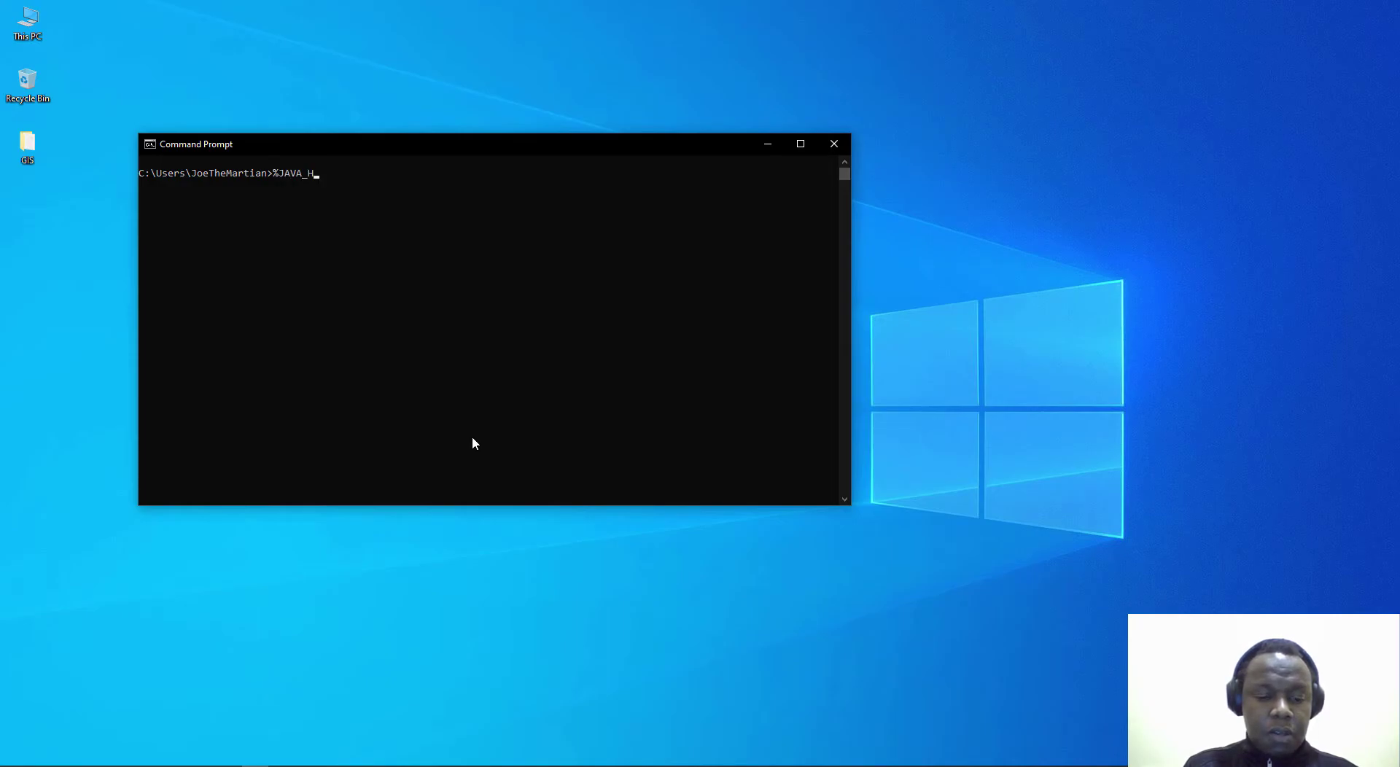
Step: Echo %JAVA_HOME% and confirm it prints C:\Program Files\Java\jdk-15.0.1
key(Return)
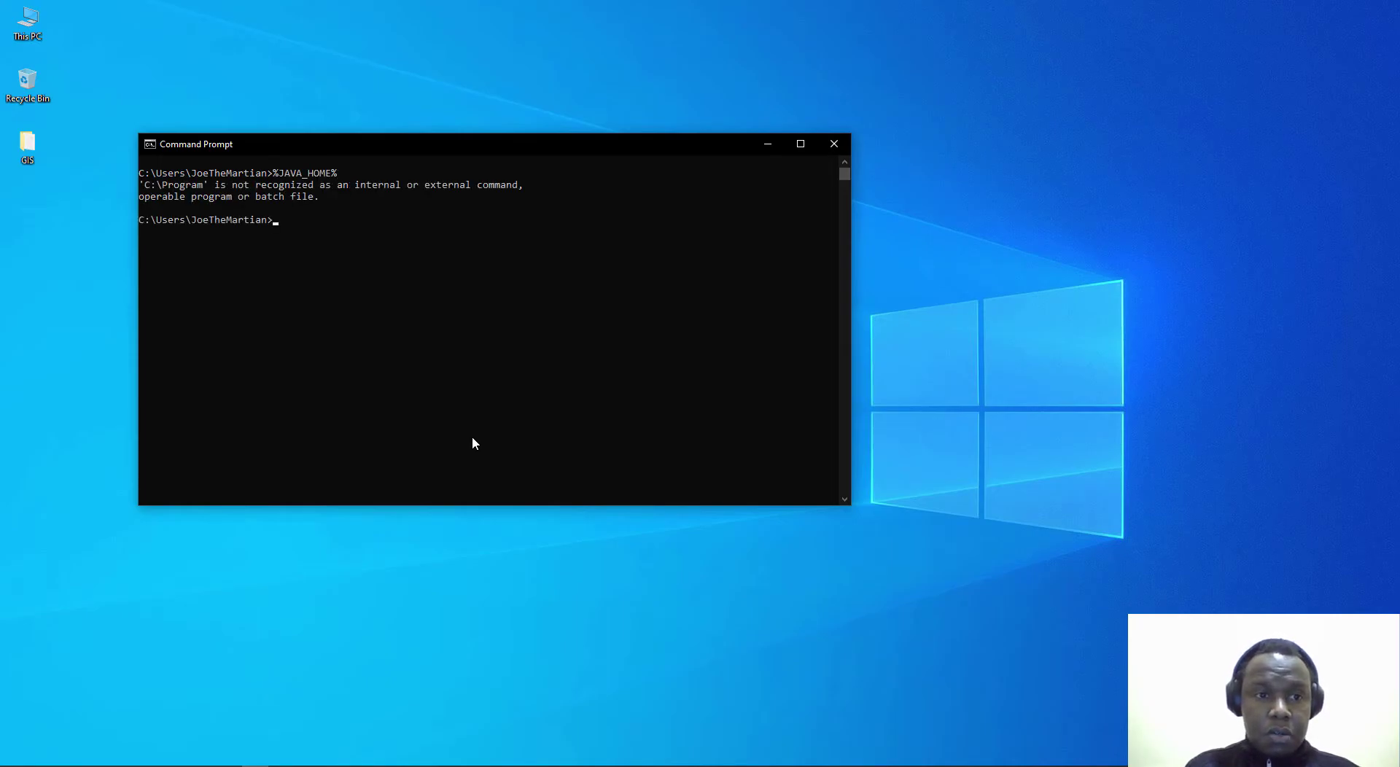
key(Up)
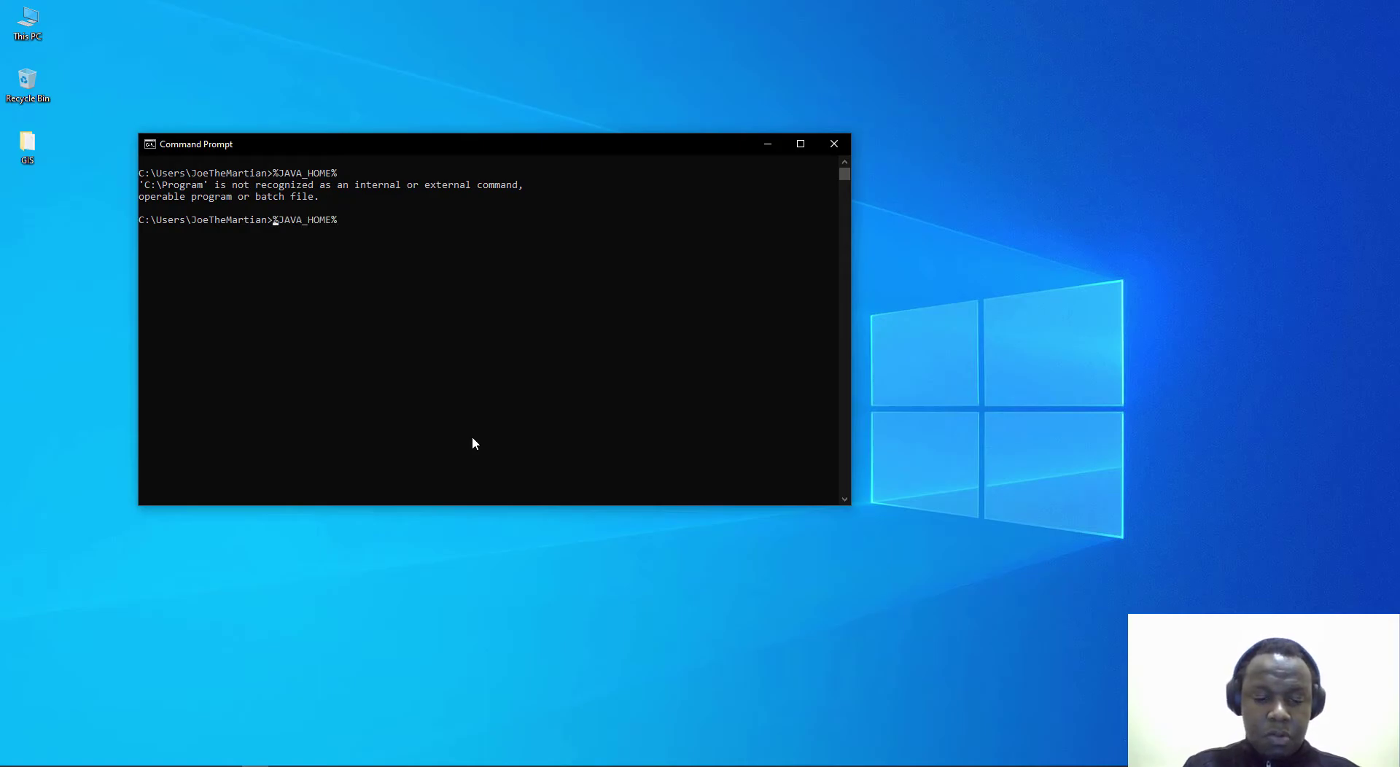
text(echo)
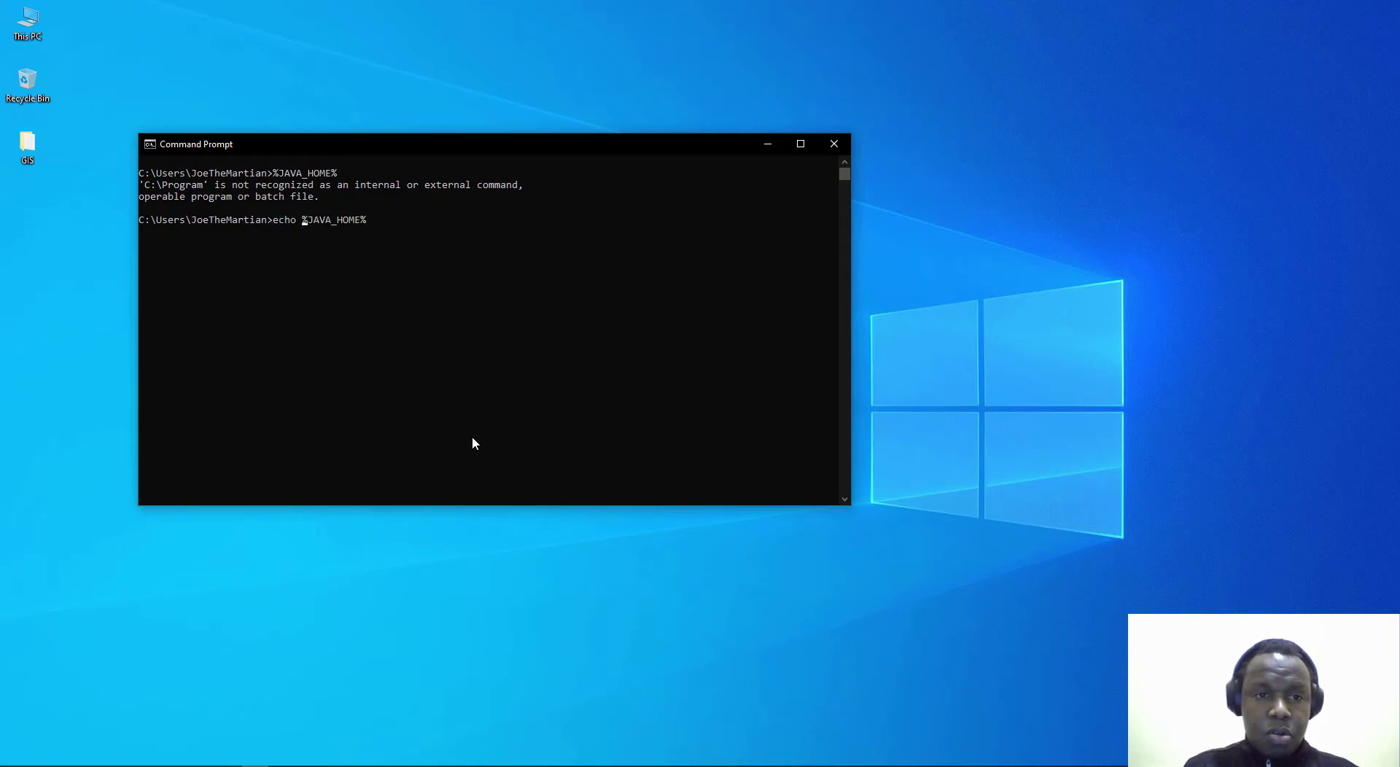
key(Return)
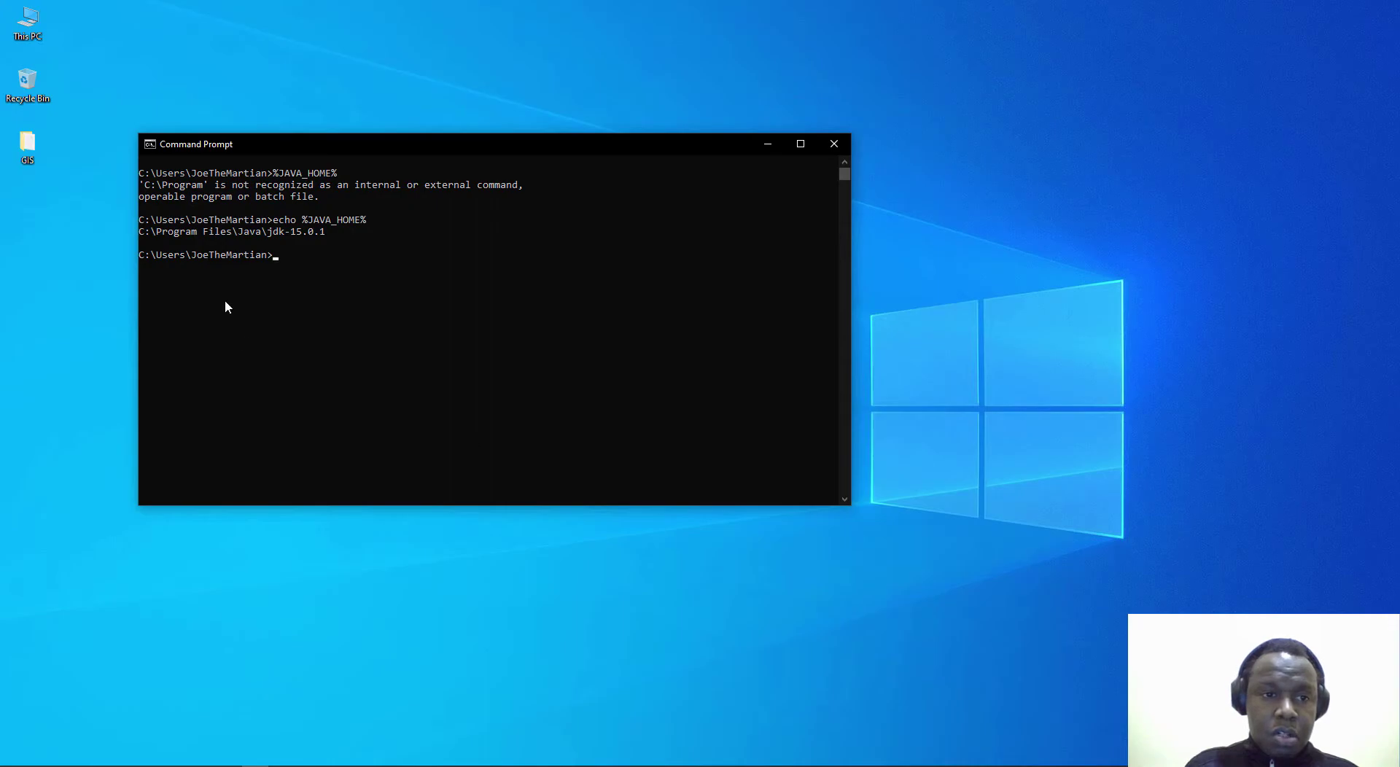
drag(149, 236, 330, 233)
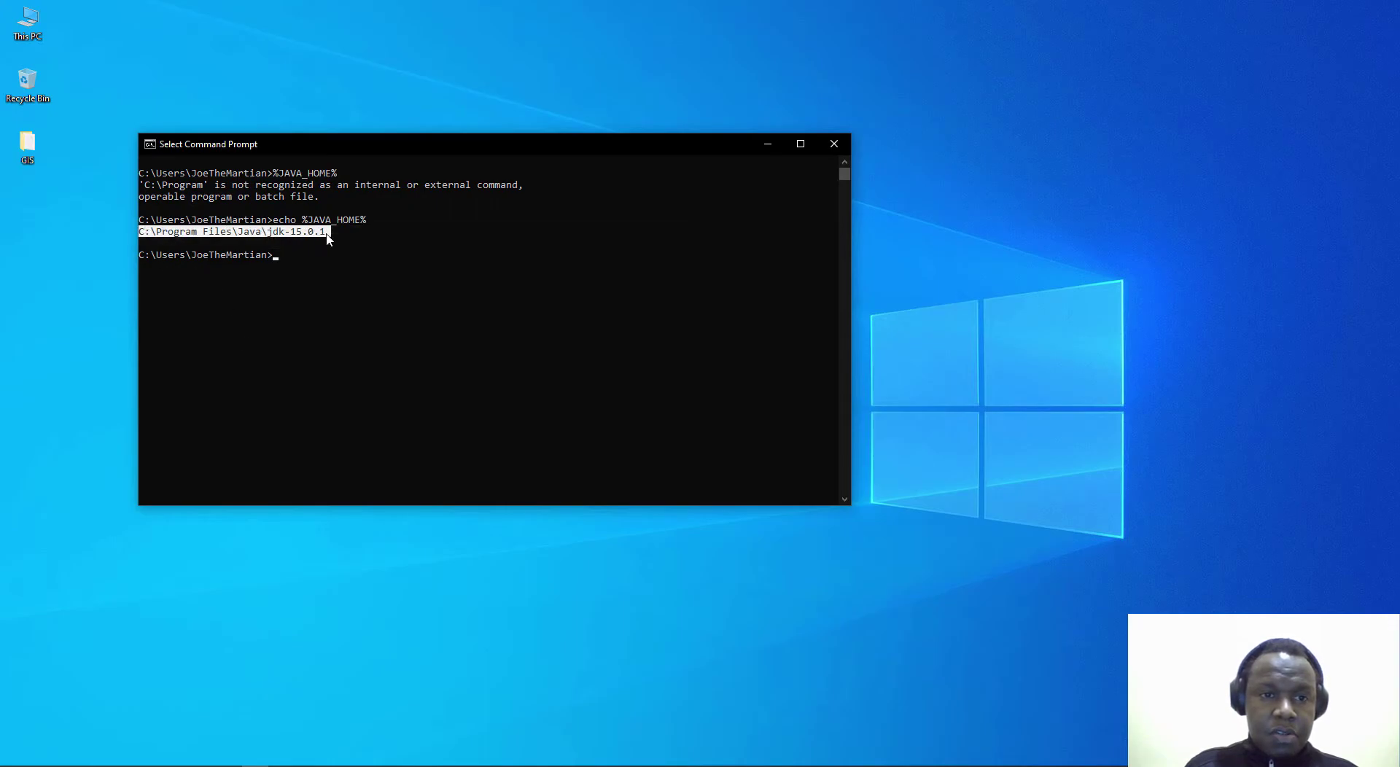
key(Escape)
Step: Echo %PATH%, confirm it contains the jdk-15.0.1 bin folder, then clear the console with cls
key(Up)
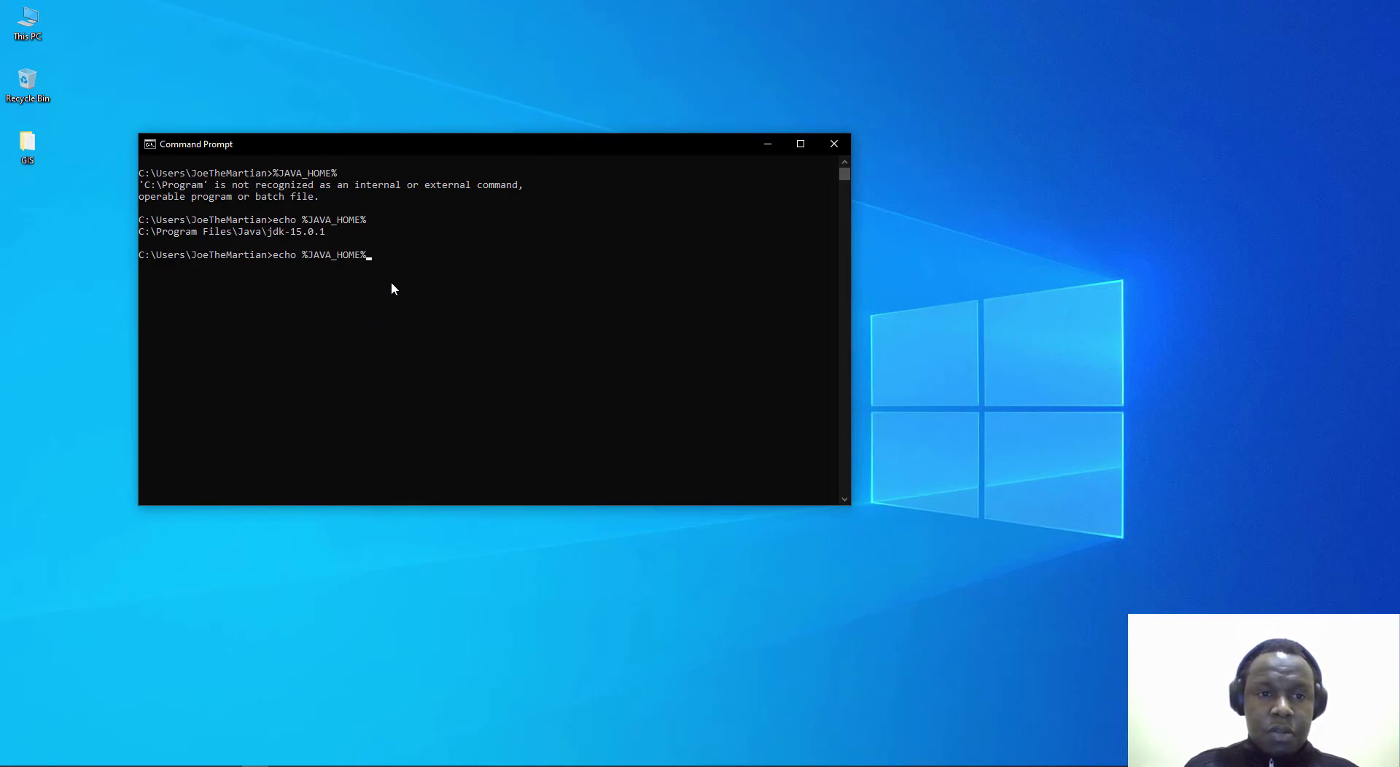
key(BackSpace)
key(BackSpace)
key(BackSpace)
key(BackSpace)
key(BackSpace)
key(BackSpace)
key(BackSpace)
key(BackSpace)
key(BackSpace)
key(BackSpace)
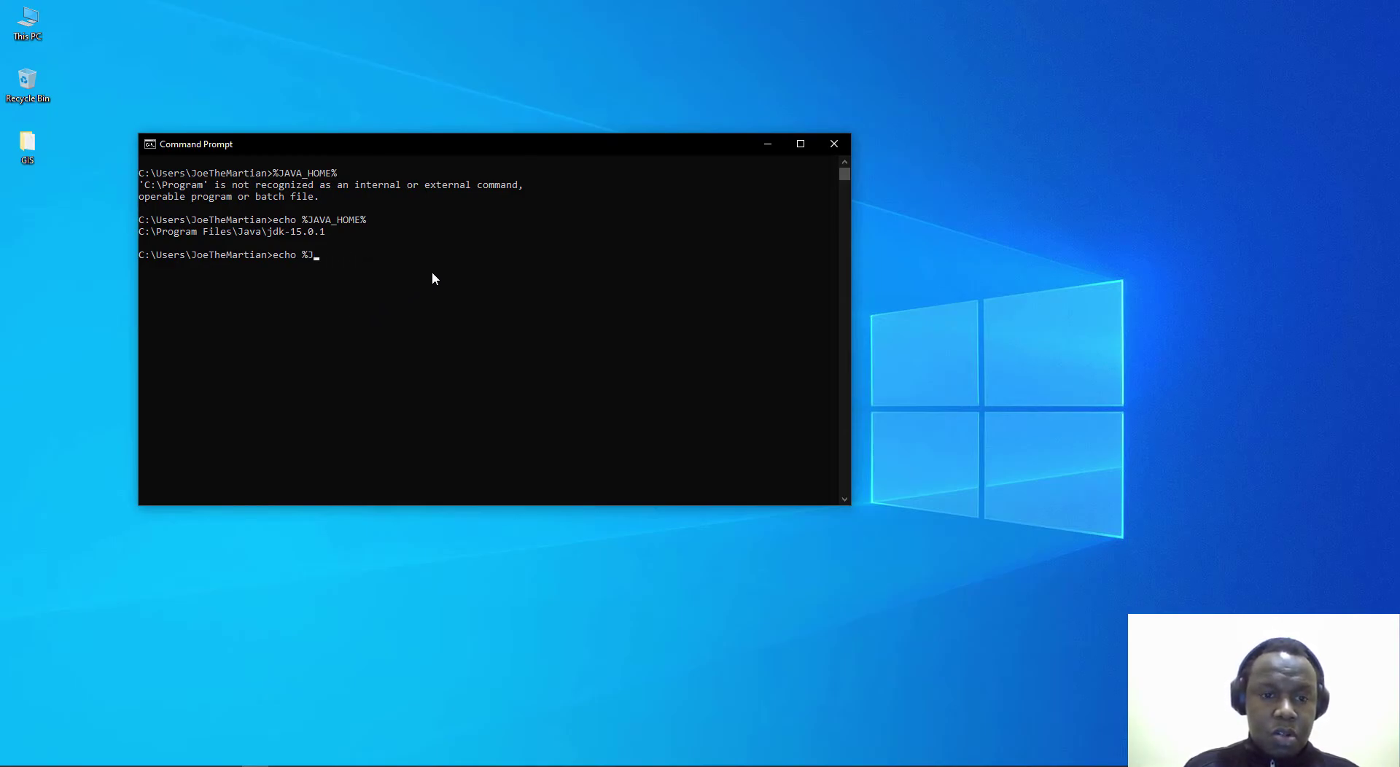
text(PAT)
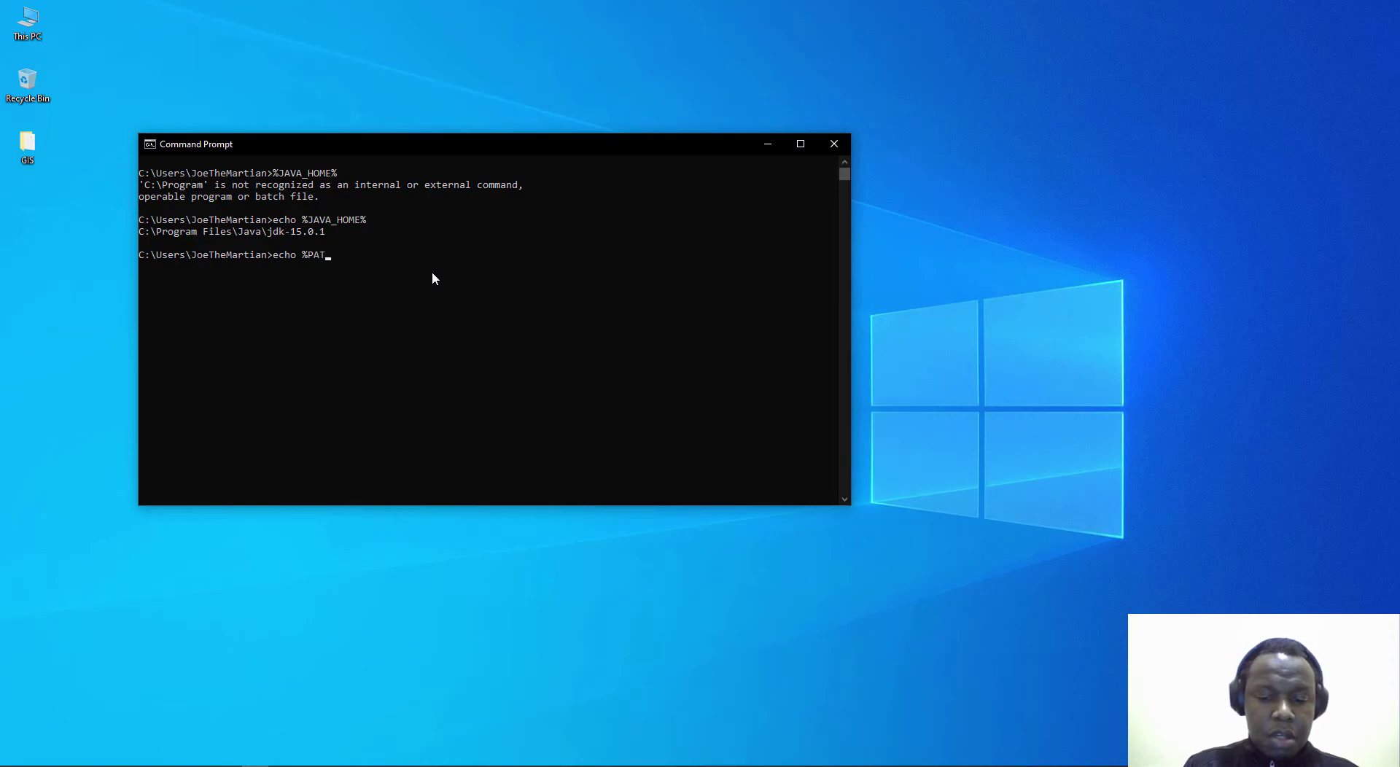
text(H%)
key(Return)
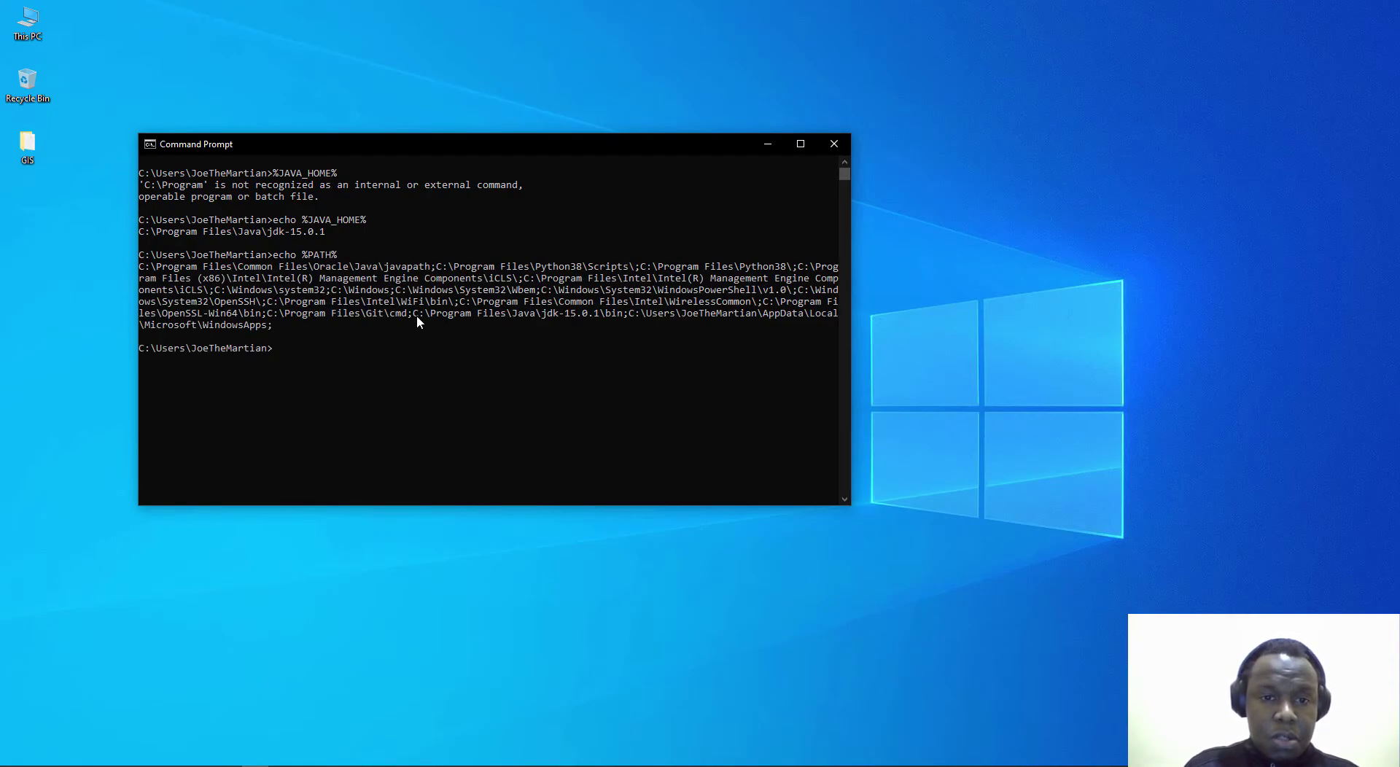
drag(417, 316, 618, 319)
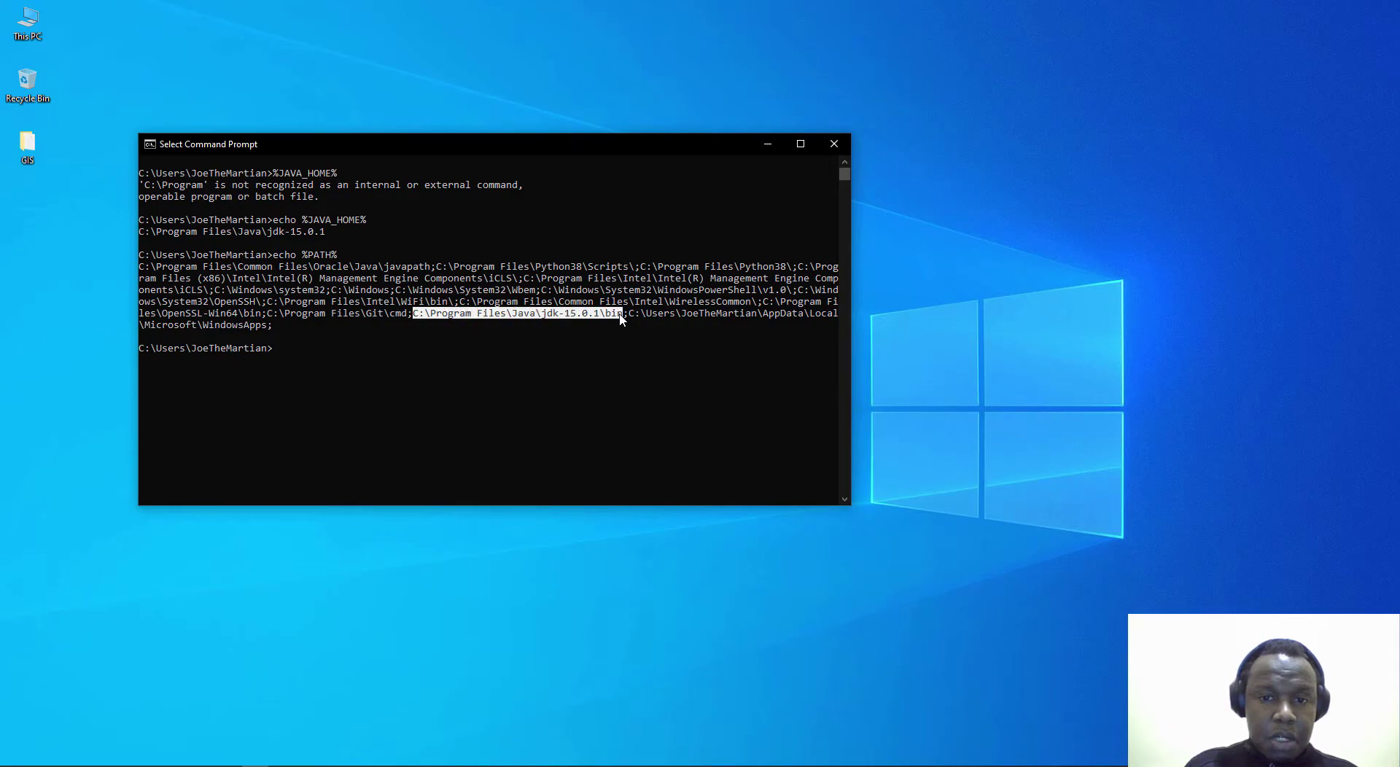
click(609, 315)
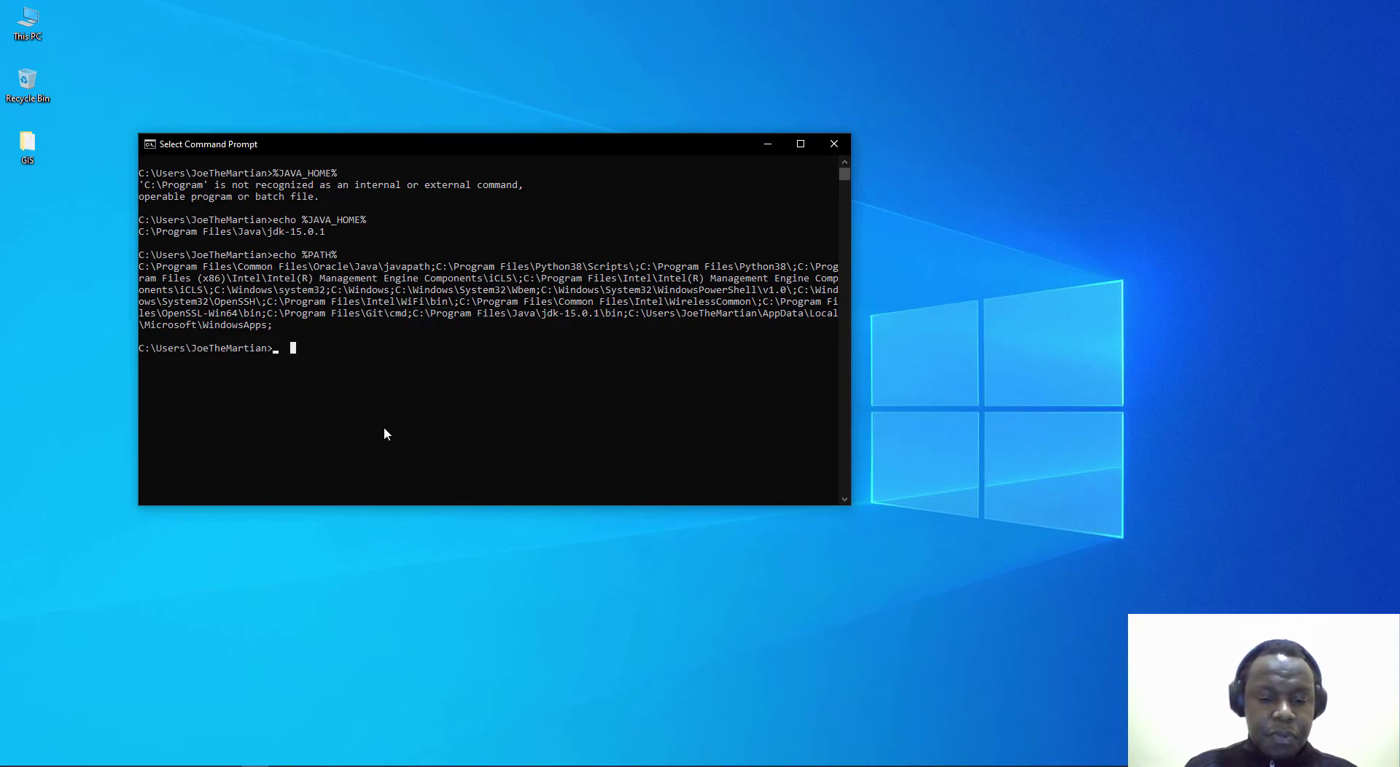
key(Escape)
text(cls)
key(Return)
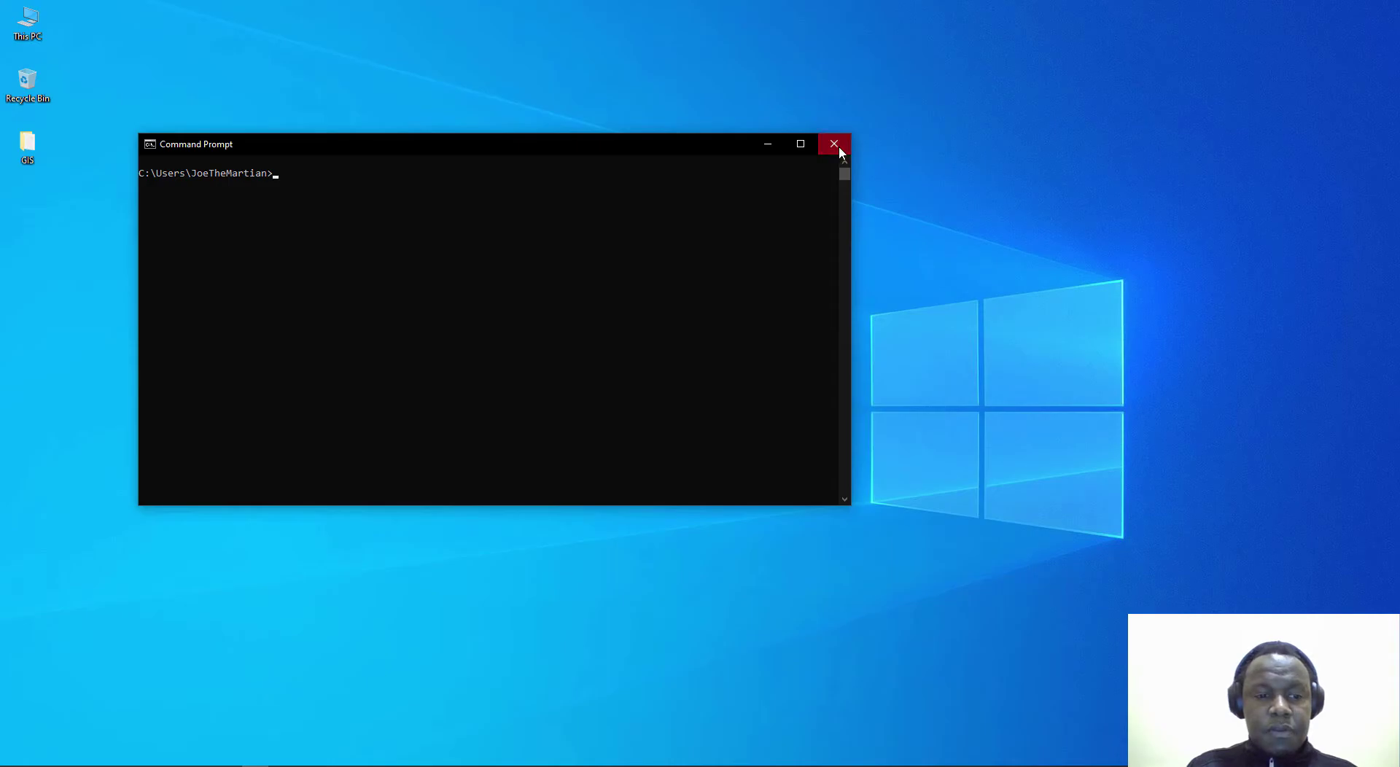
Step: Close Command Prompt and snap the software folder right and Edge left
click(836, 146)
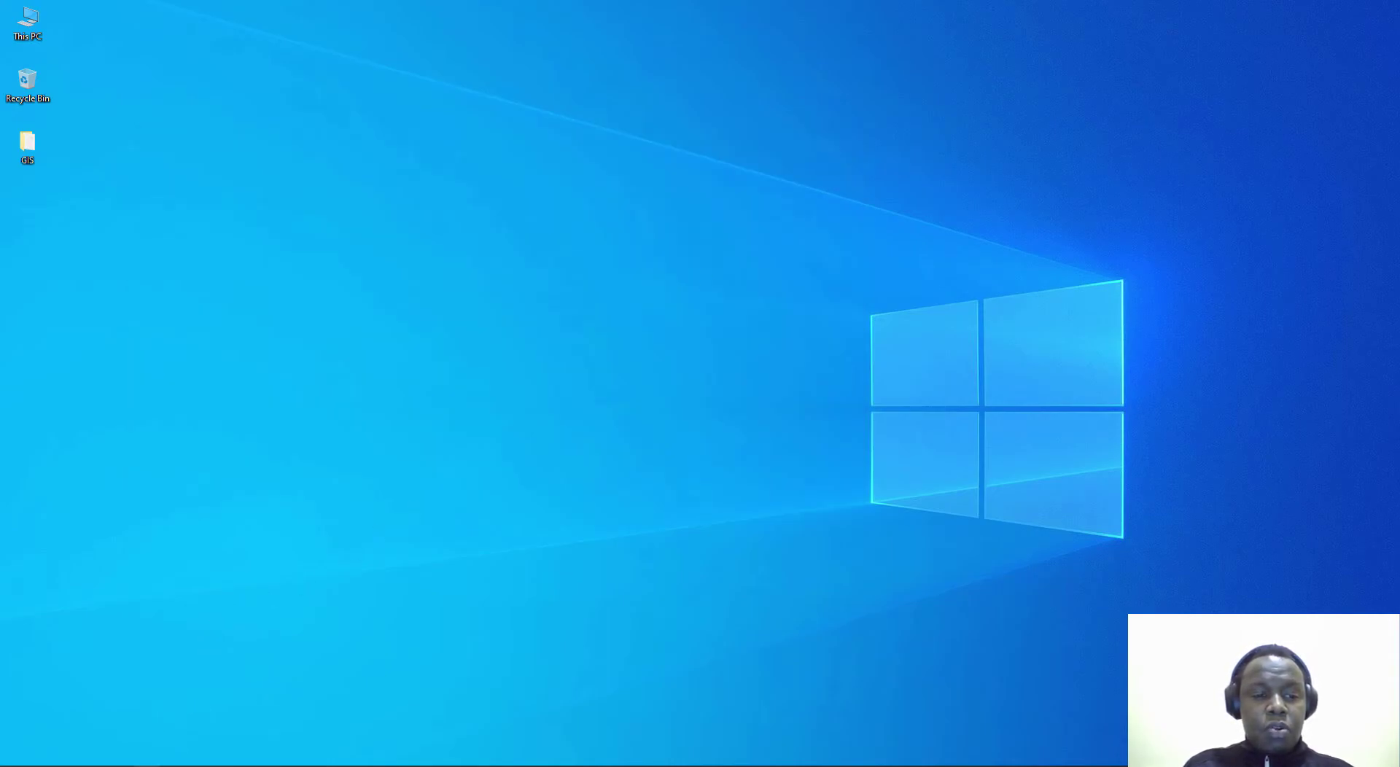
key(alt+Tab)
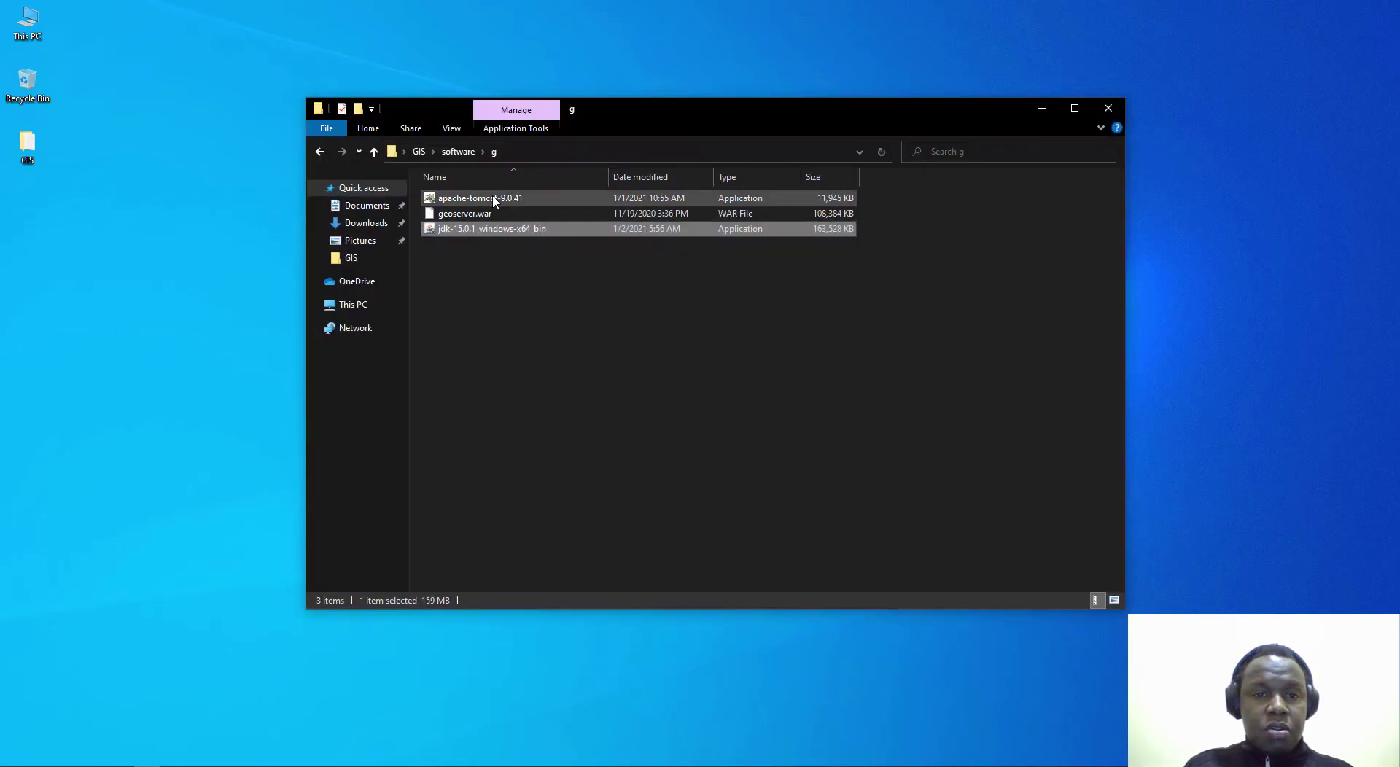
click(494, 198)
drag(952, 109, 1397, 188)
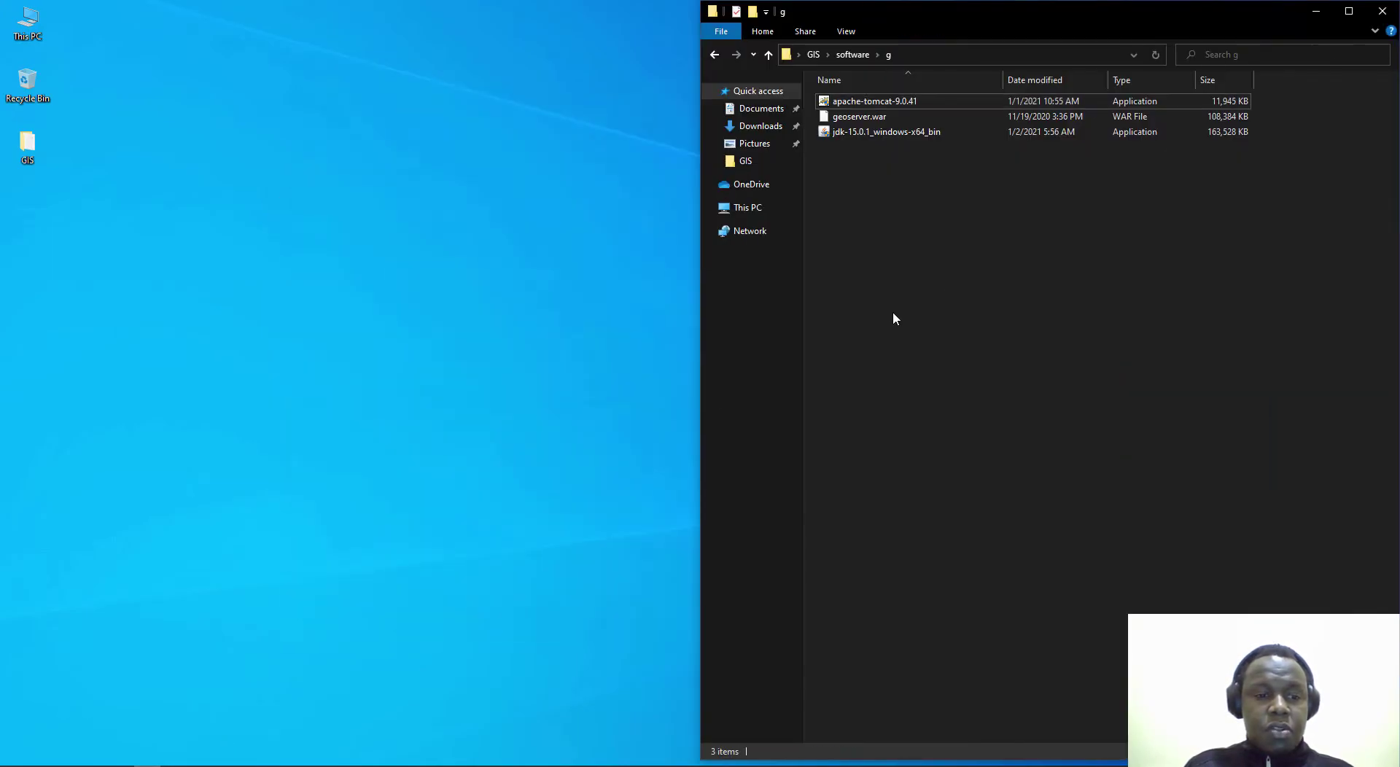
key(alt+Tab)
key(super+Left)
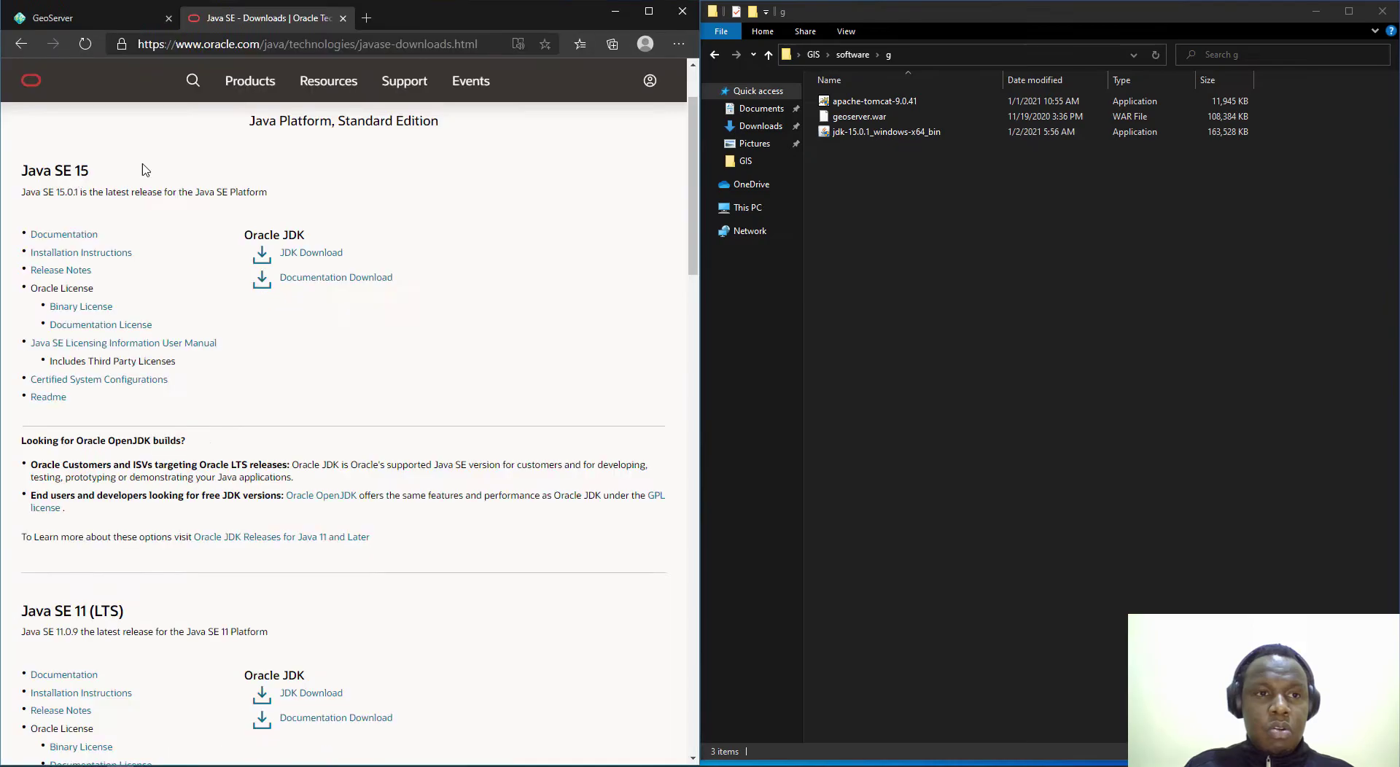
Step: Search the web for tomcat and open tomcat.apache.org, reviewing the 9.0.41 and 8.5.61 release announcements
click(364, 20)
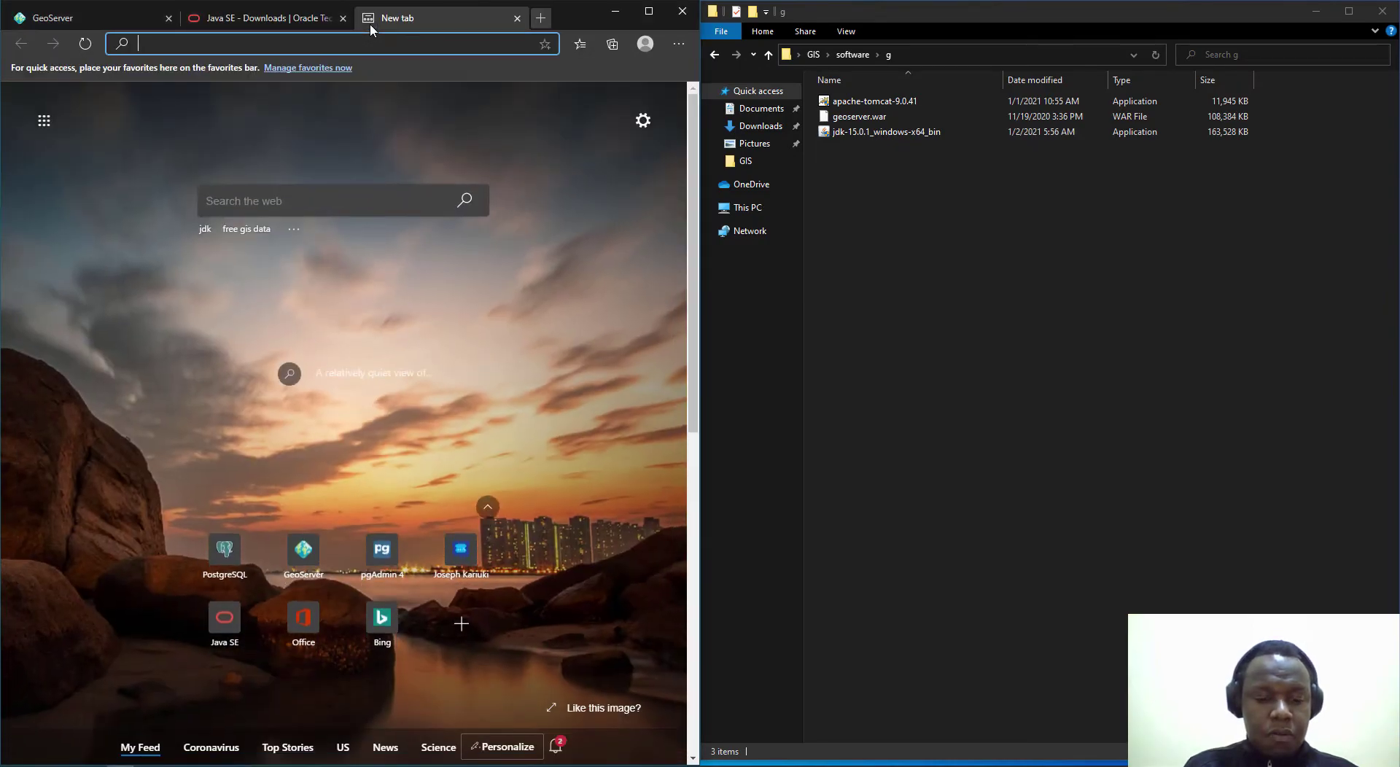
text(tomcat)
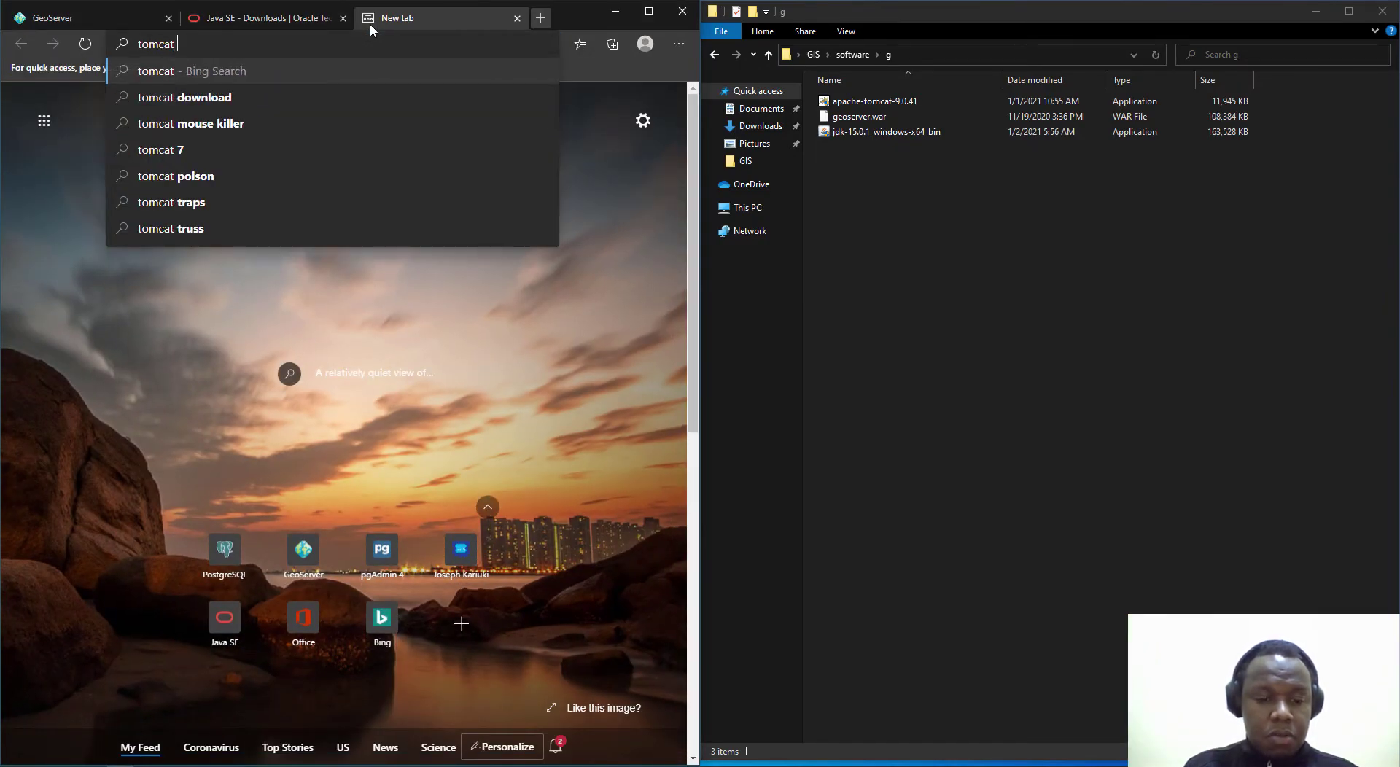
key(Return)
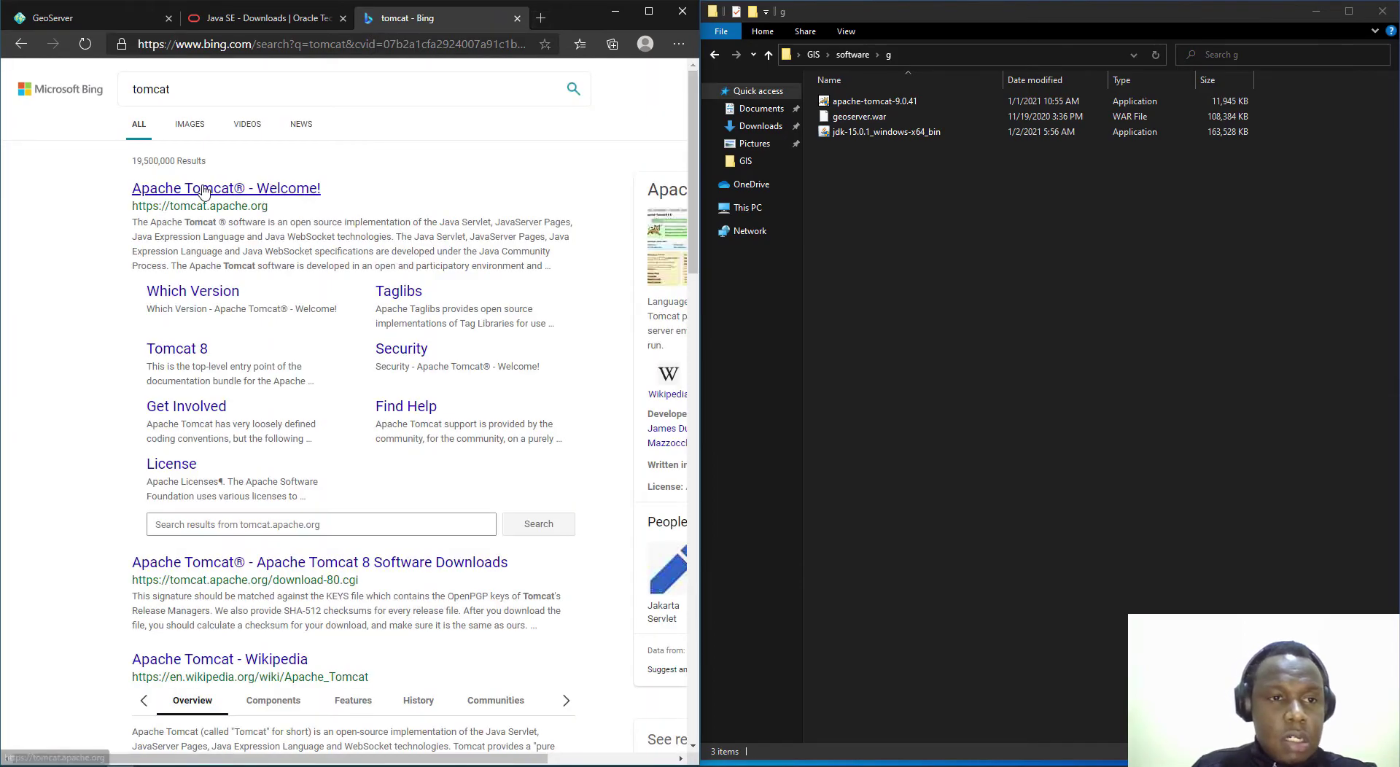
click(193, 191)
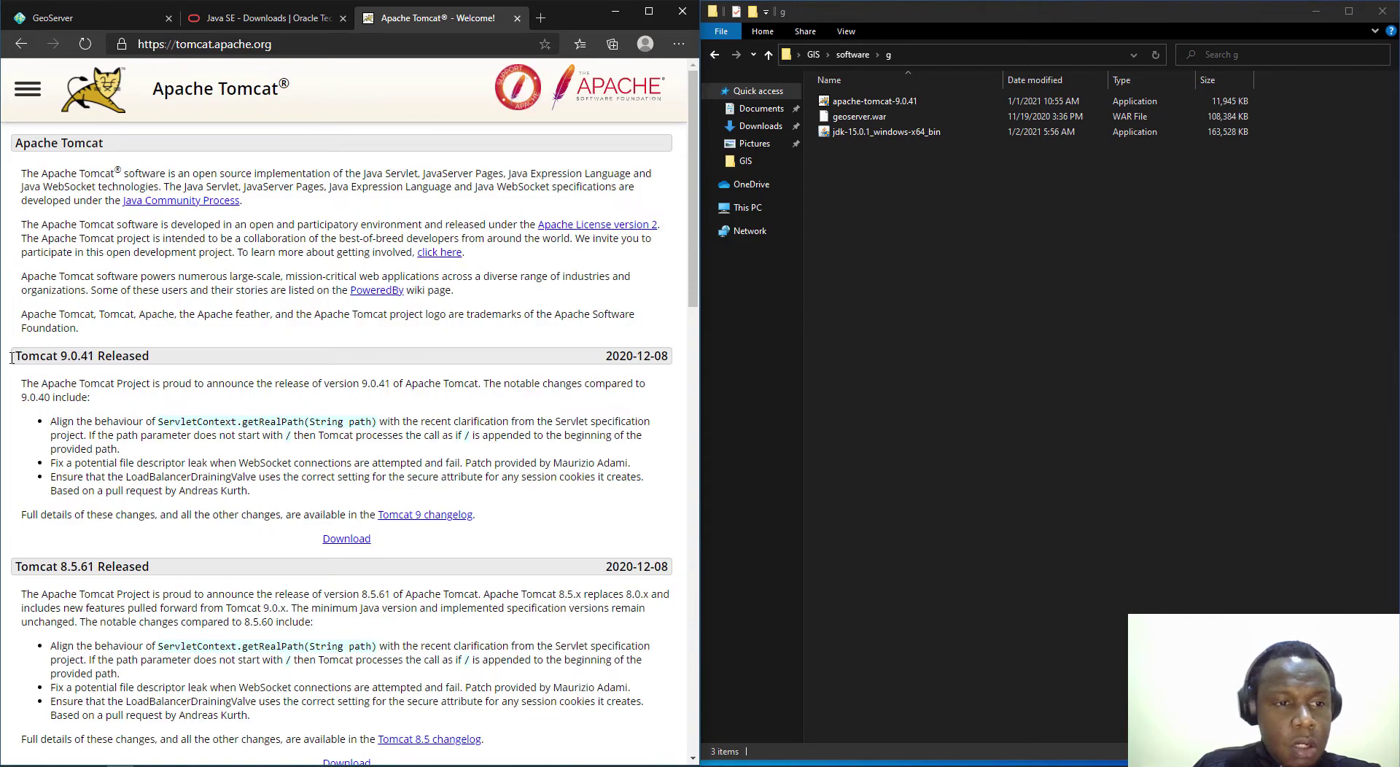
drag(12, 363, 95, 358)
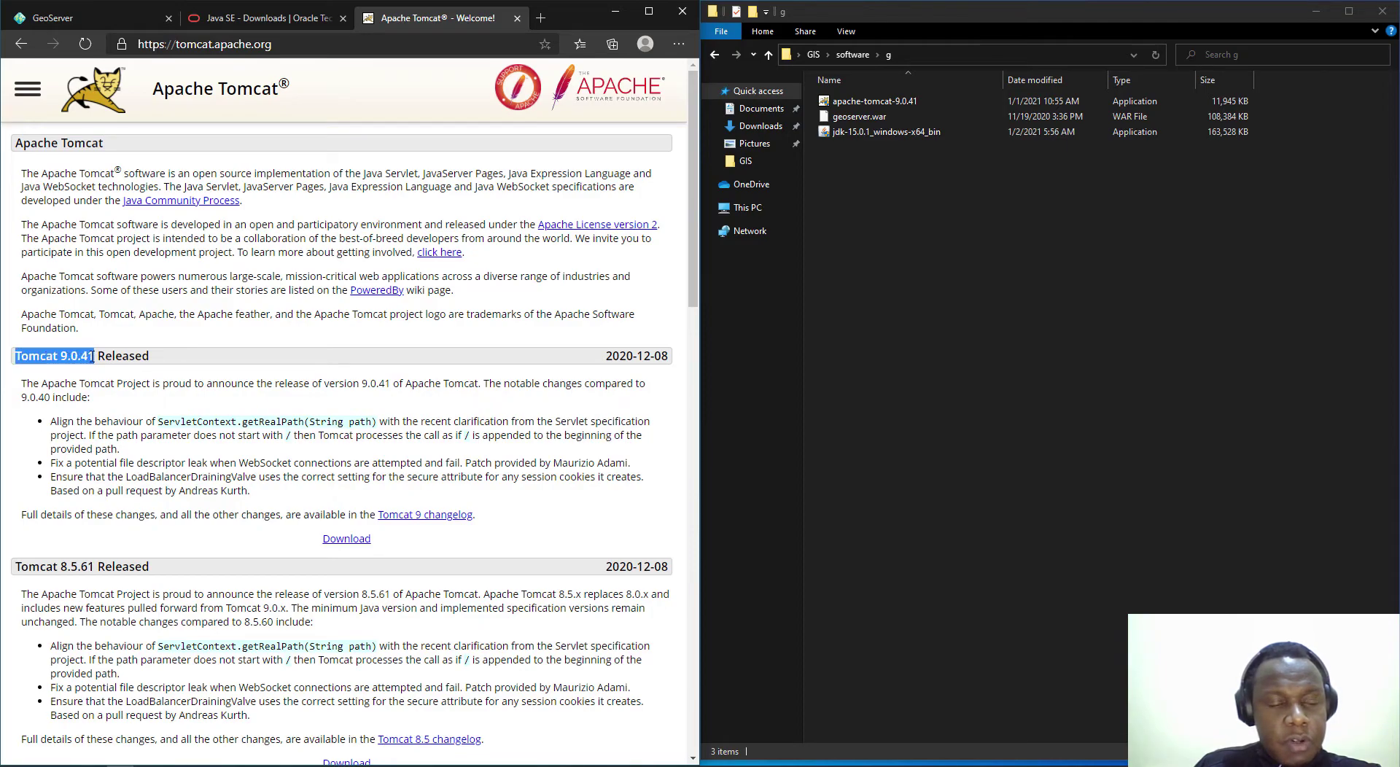
click(162, 357)
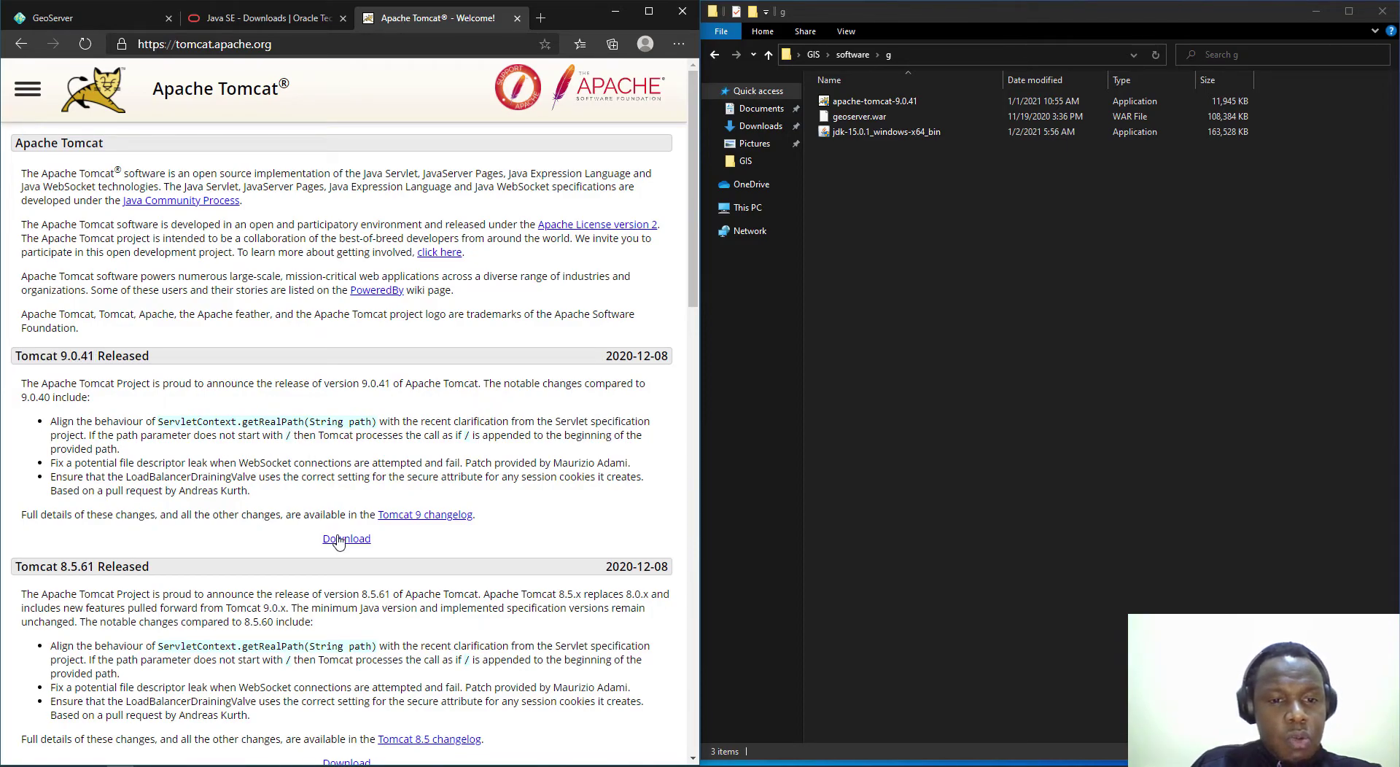
scroll(75, 375, down, 3)
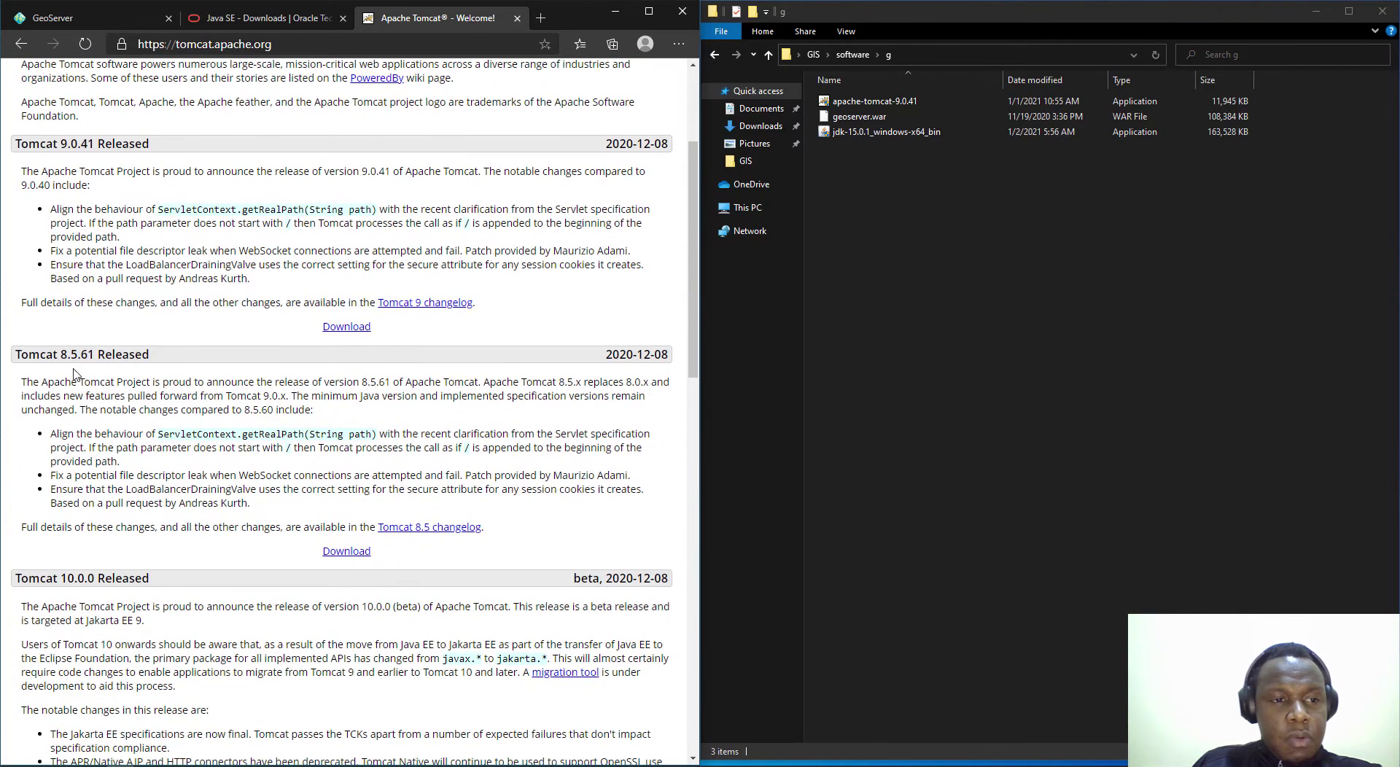
drag(17, 353, 110, 356)
click(136, 355)
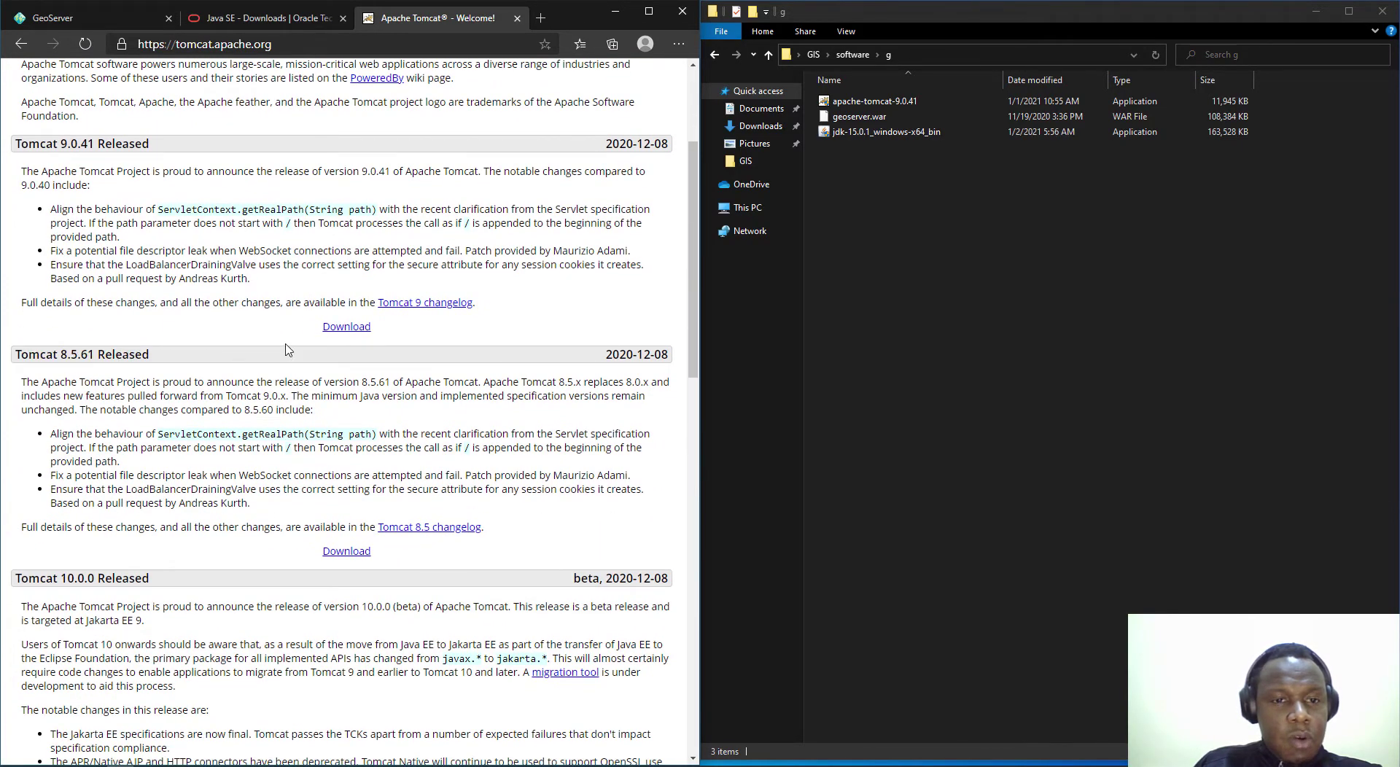
scroll(327, 340, up, 2)
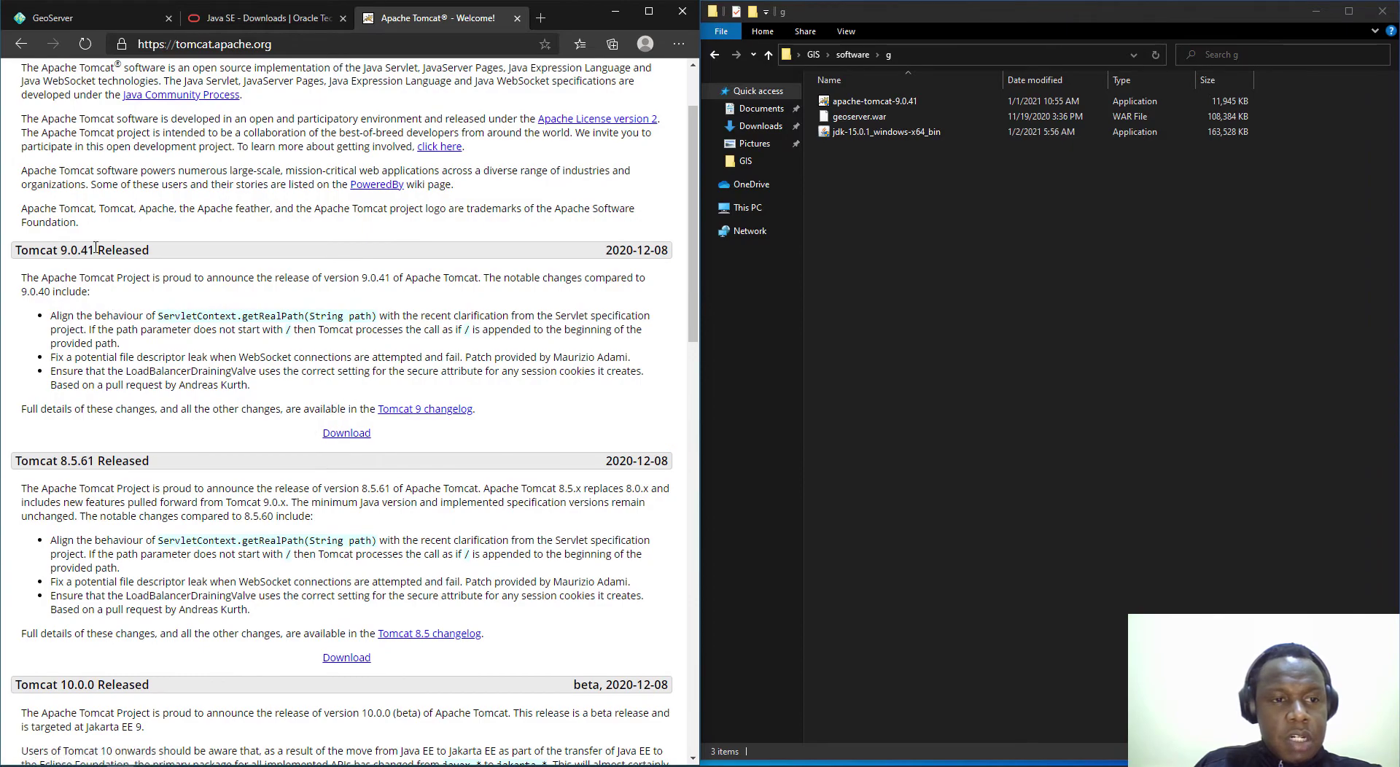
Step: Open the Tomcat 9.0.41 downloads page and scroll through its core binary packages
click(345, 435)
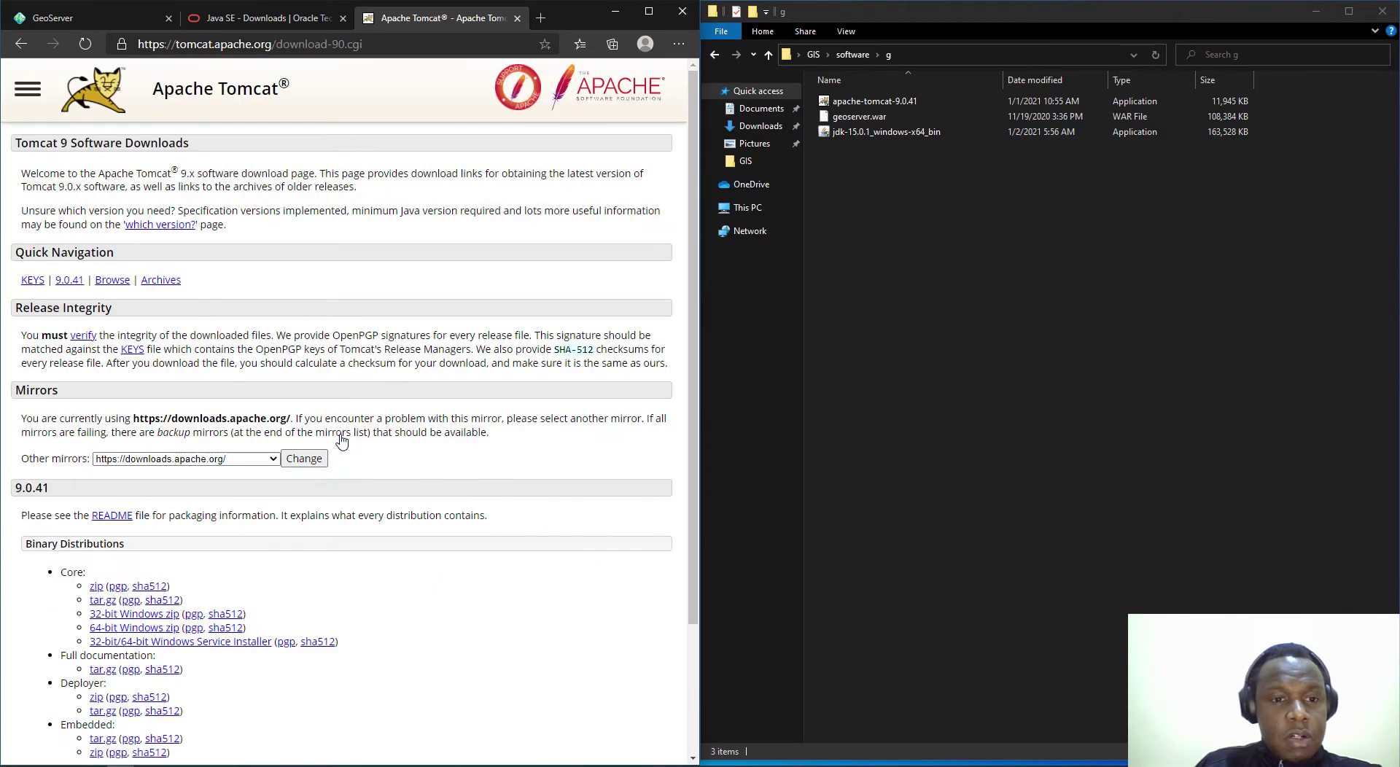
scroll(387, 433, down, 3)
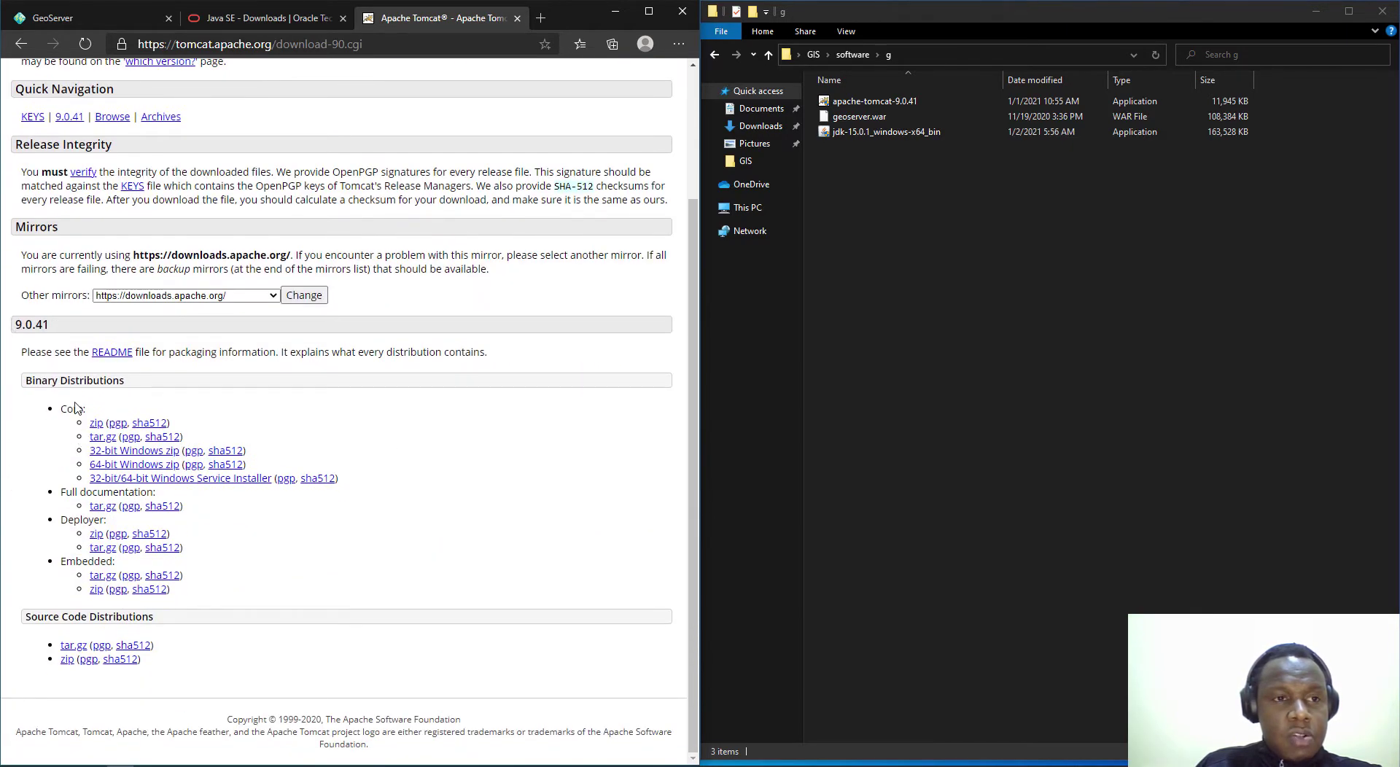
scroll(69, 492, up, 3)
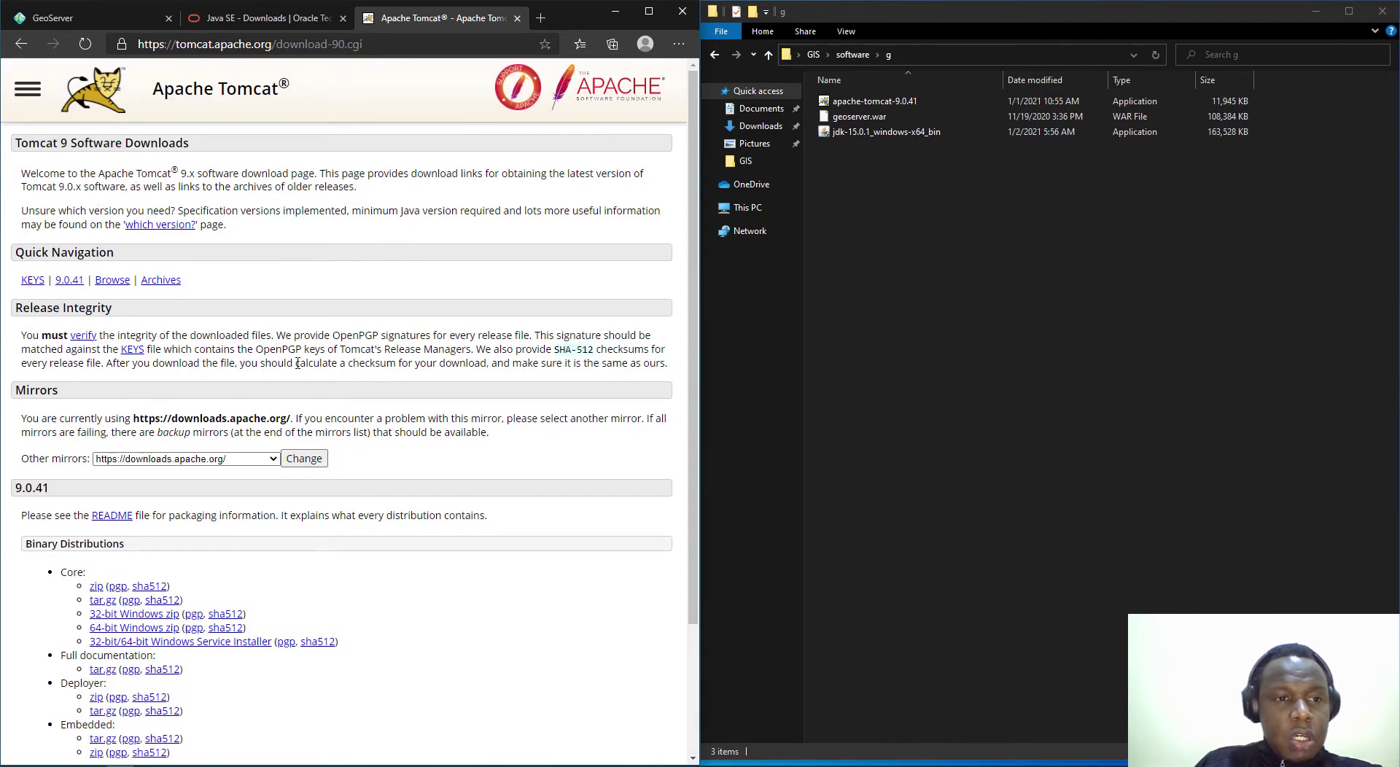
scroll(292, 400, down, 3)
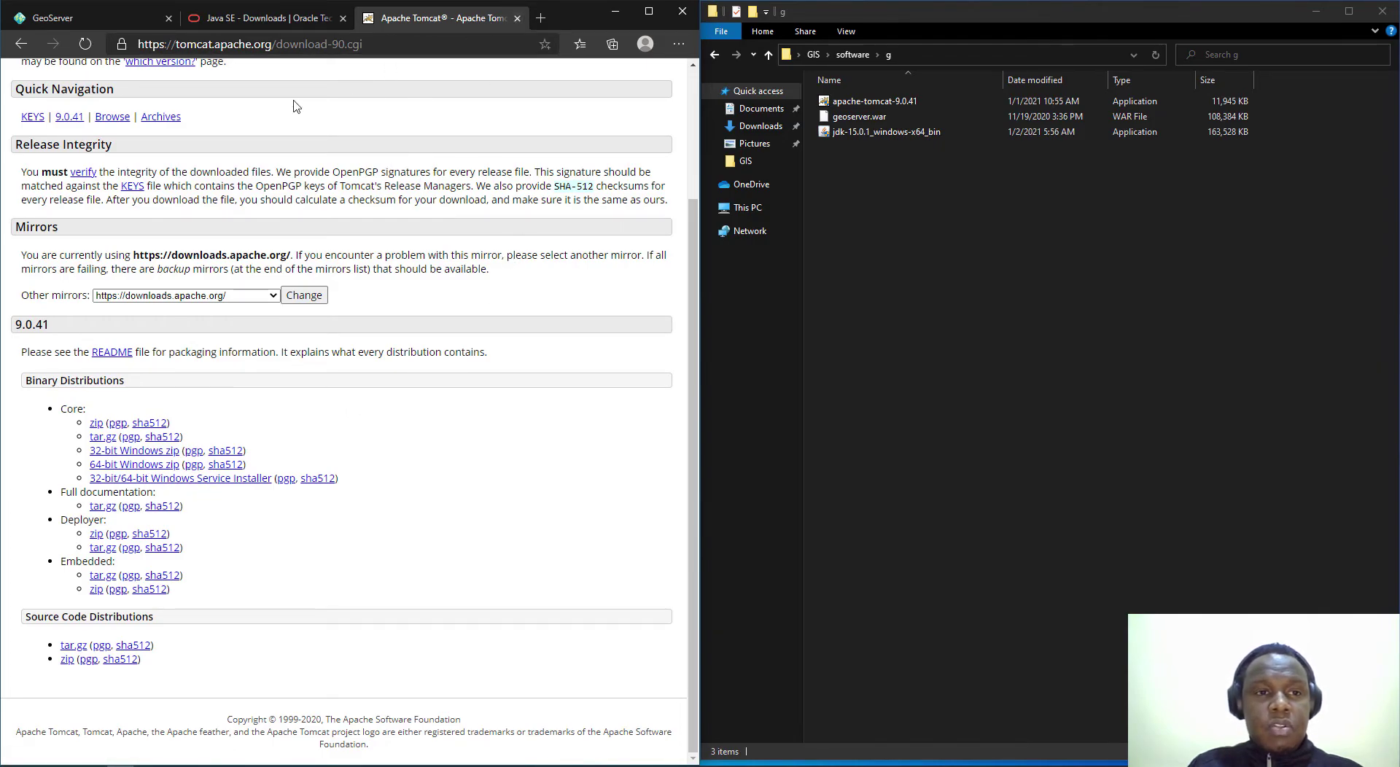
Step: Minimize Edge, maximize the software folder, and run the apache-tomcat-9.0.41 installer past the license
click(615, 11)
click(1350, 11)
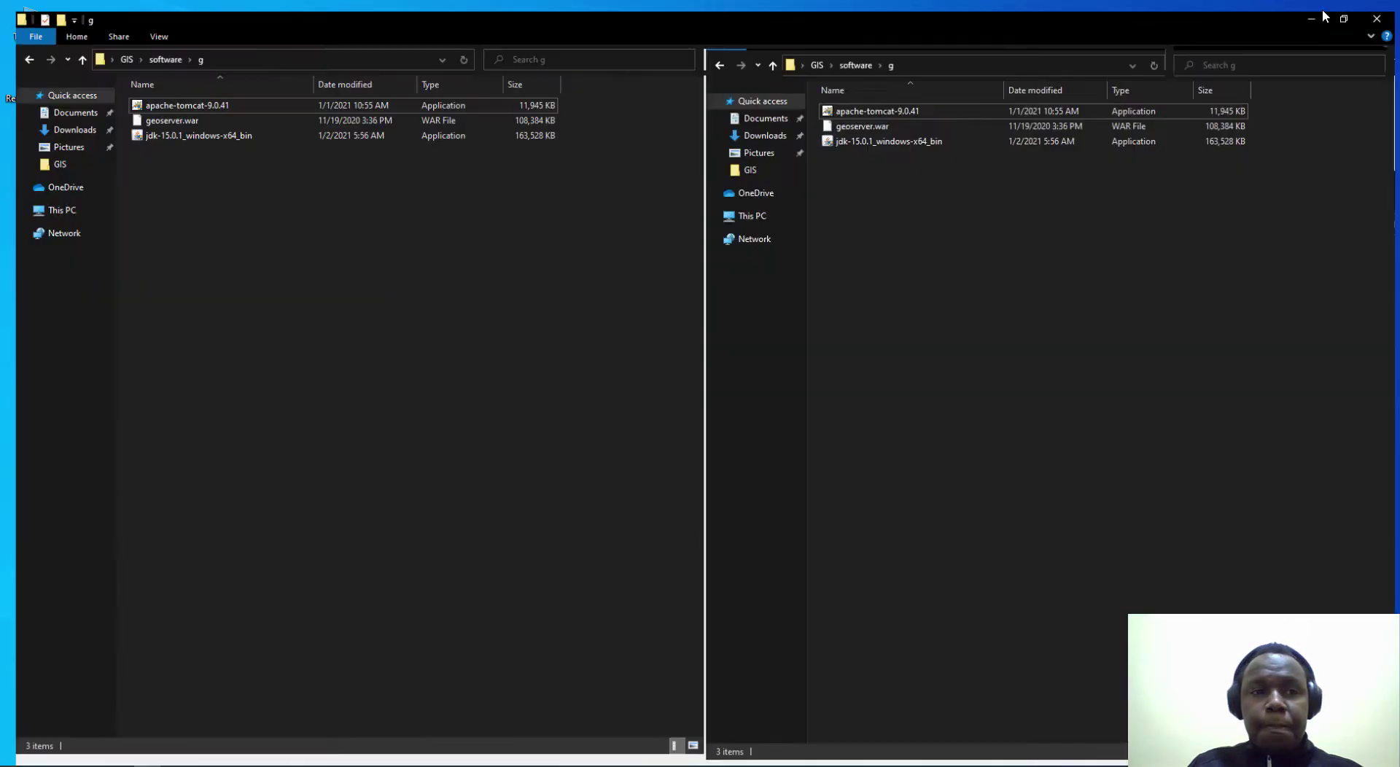
double_click(182, 97)
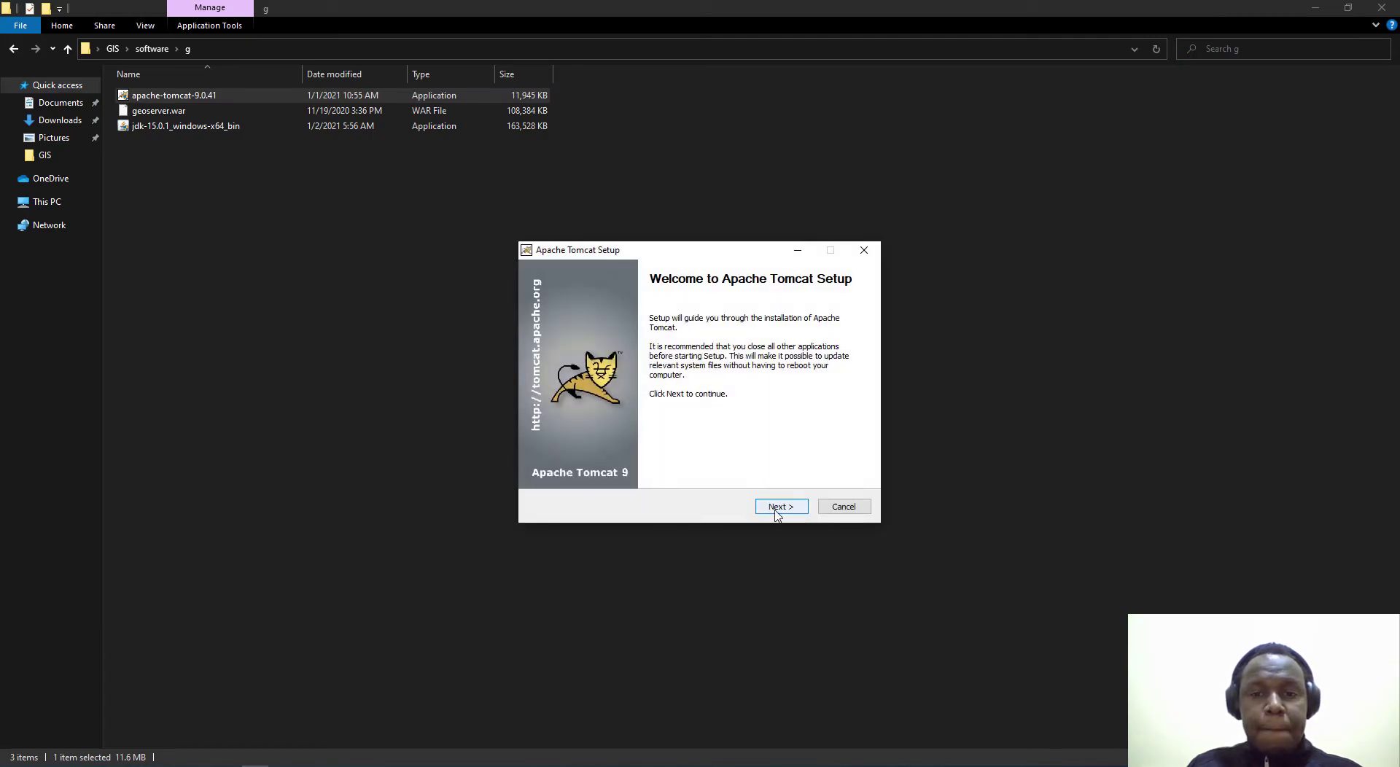
click(777, 511)
click(779, 510)
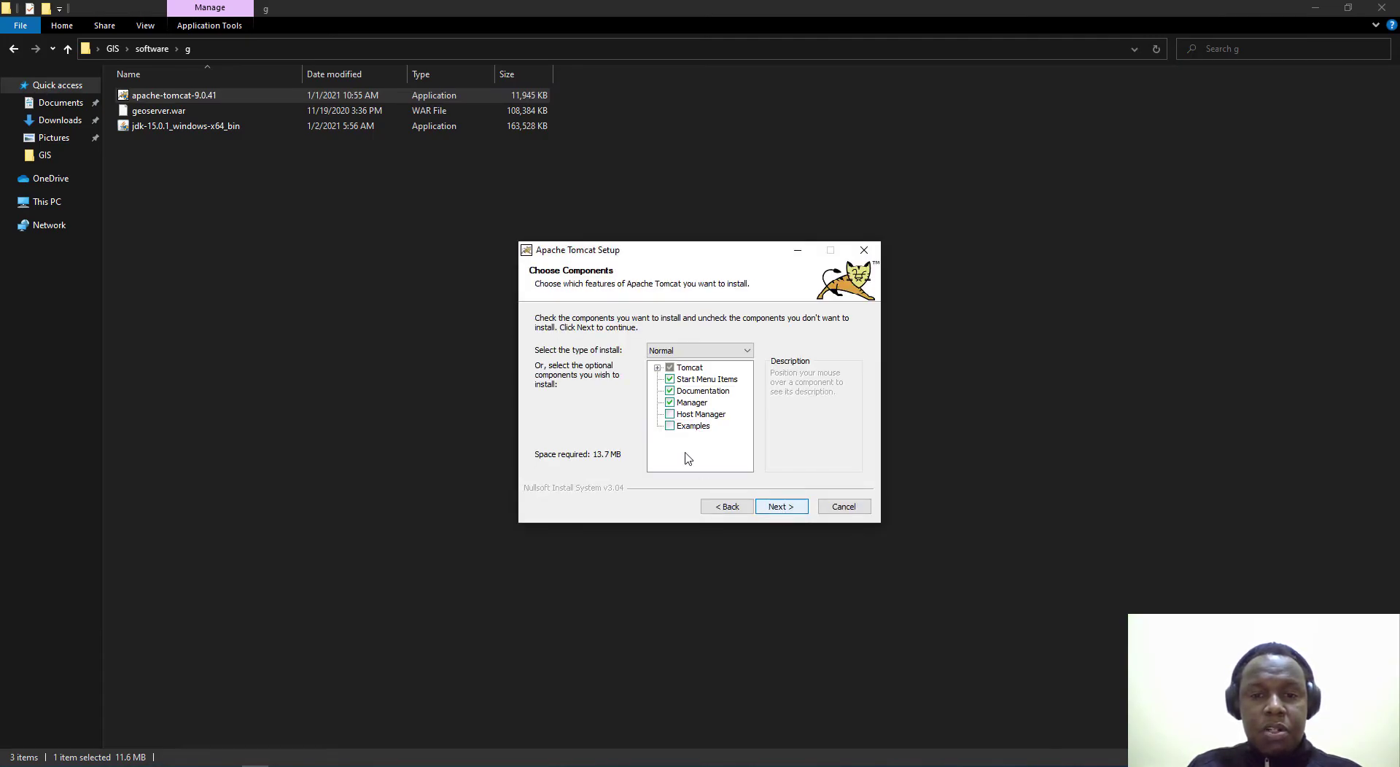
Step: Leave Host Manager out of the components and keep the service name Tomcat9
click(671, 415)
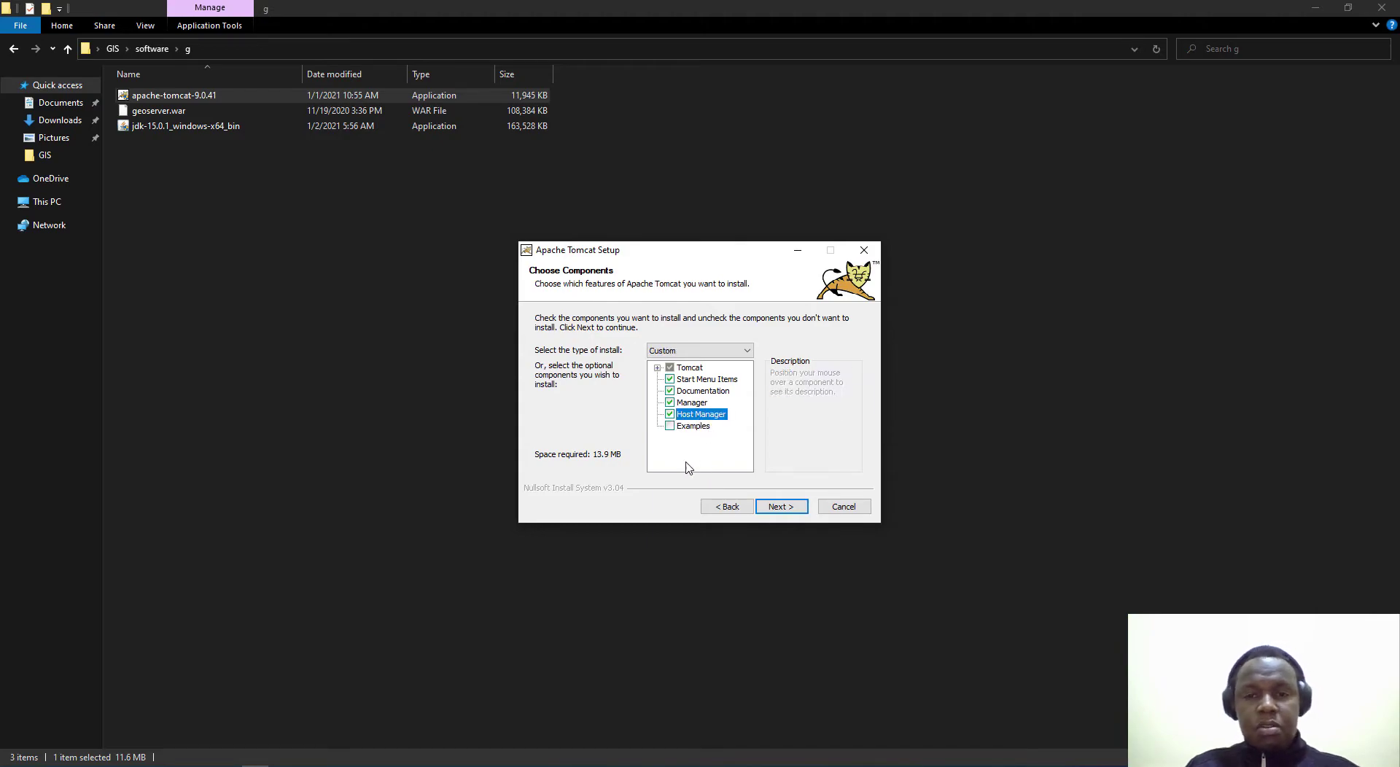
click(670, 415)
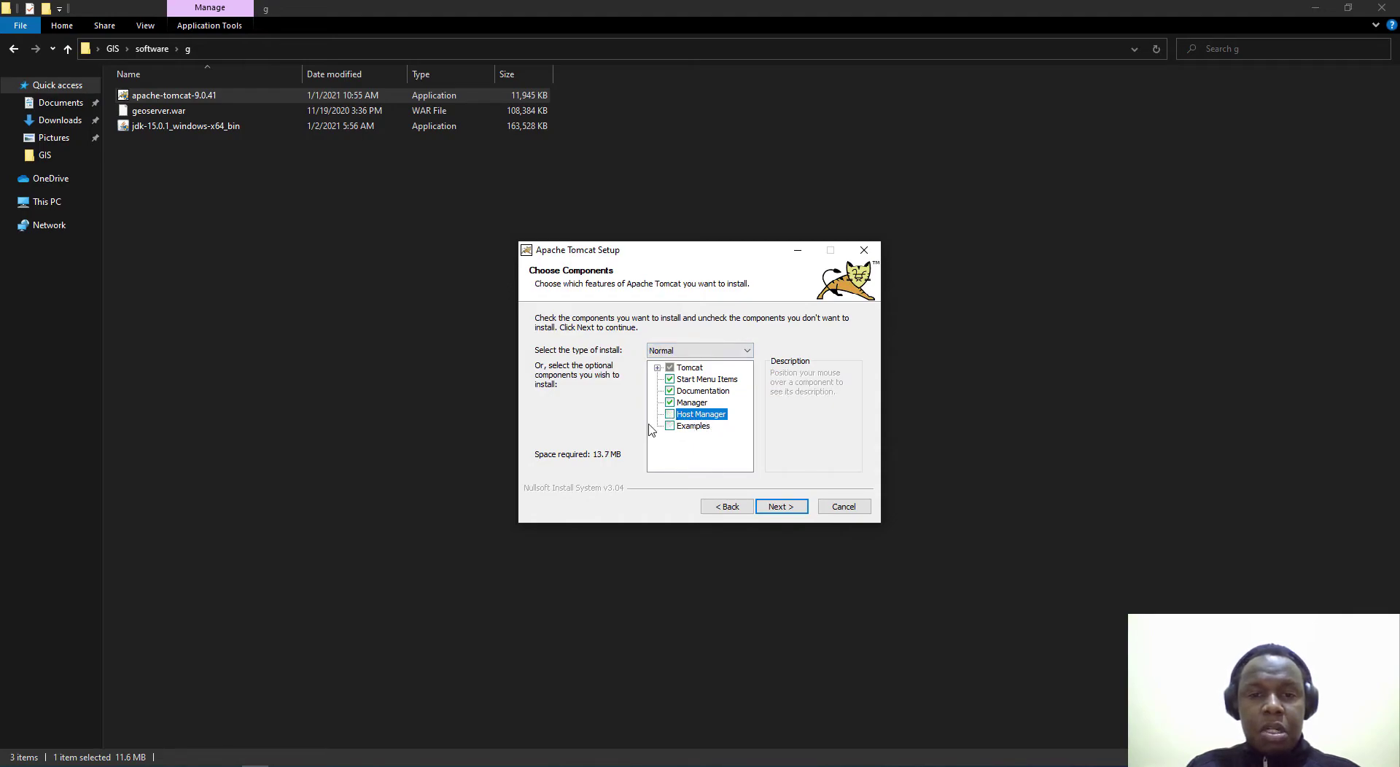
click(794, 506)
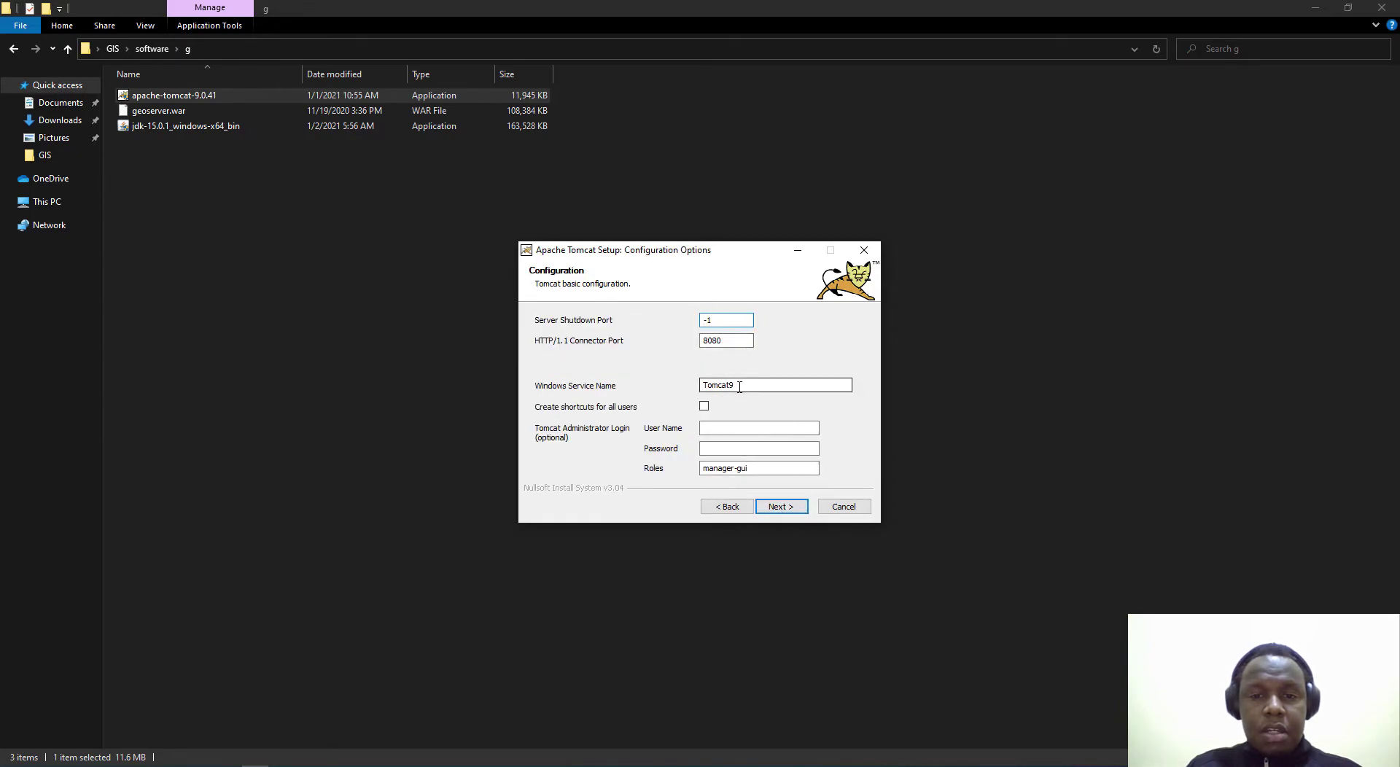
click(739, 387)
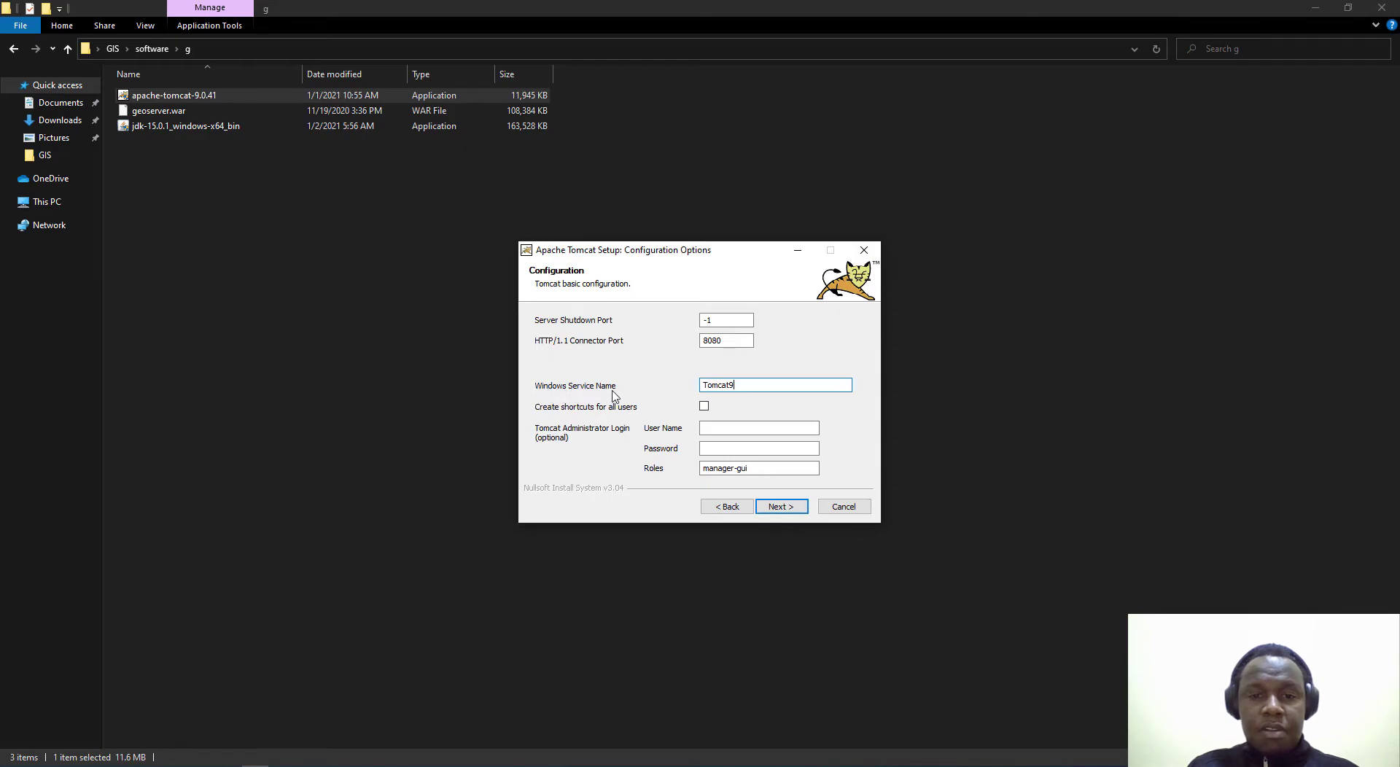
drag(739, 387, 689, 390)
click(724, 392)
click(752, 390)
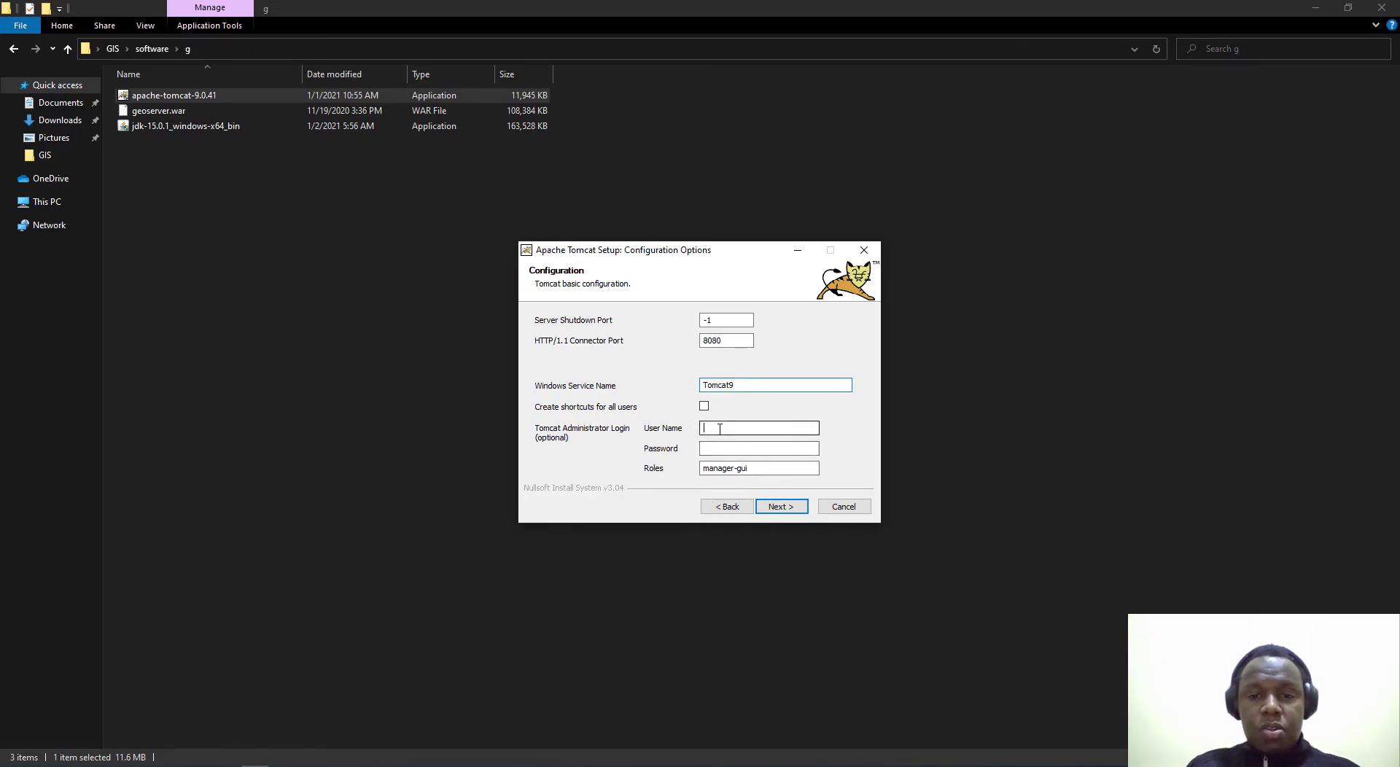
Step: Enter an administrator user name and password with manager-gui role, keeping the jdk-15.0.1 Java path
click(720, 429)
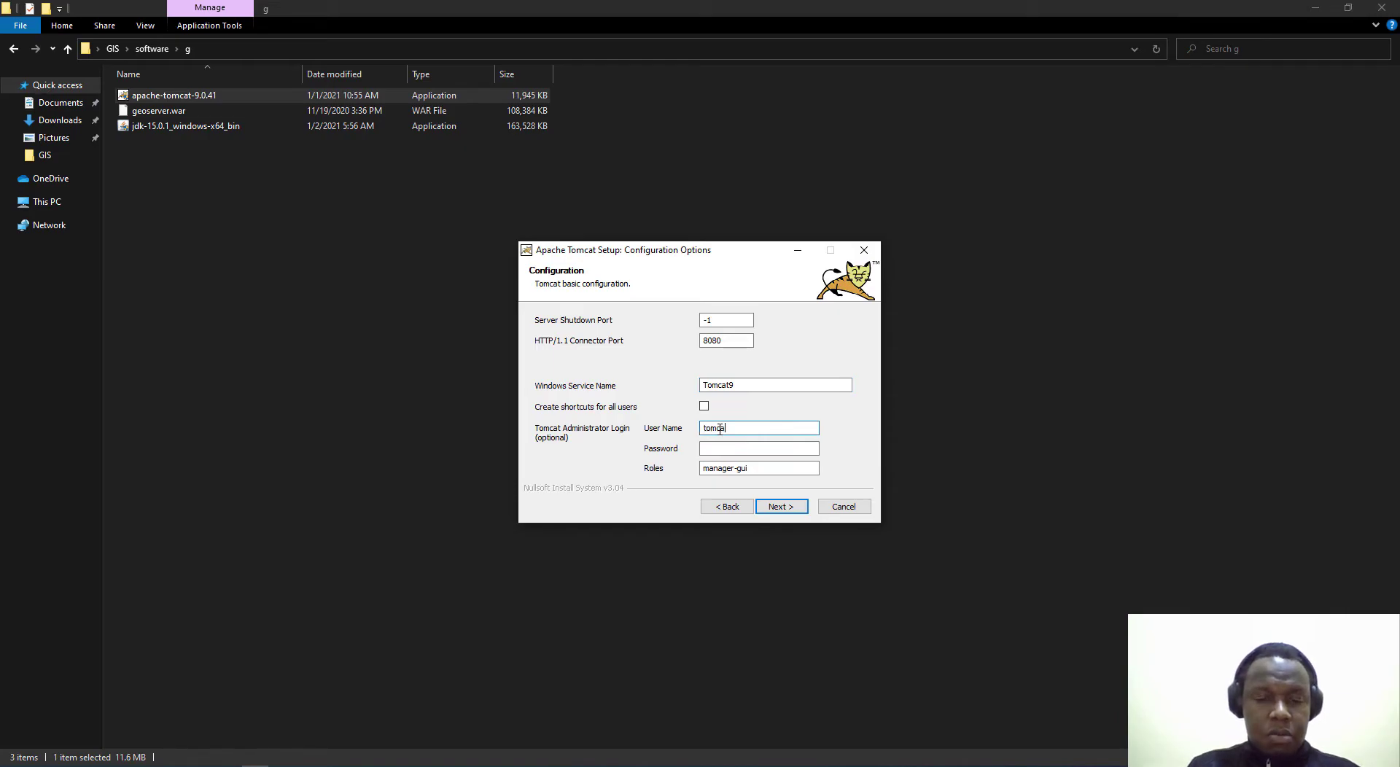
key(Tab)
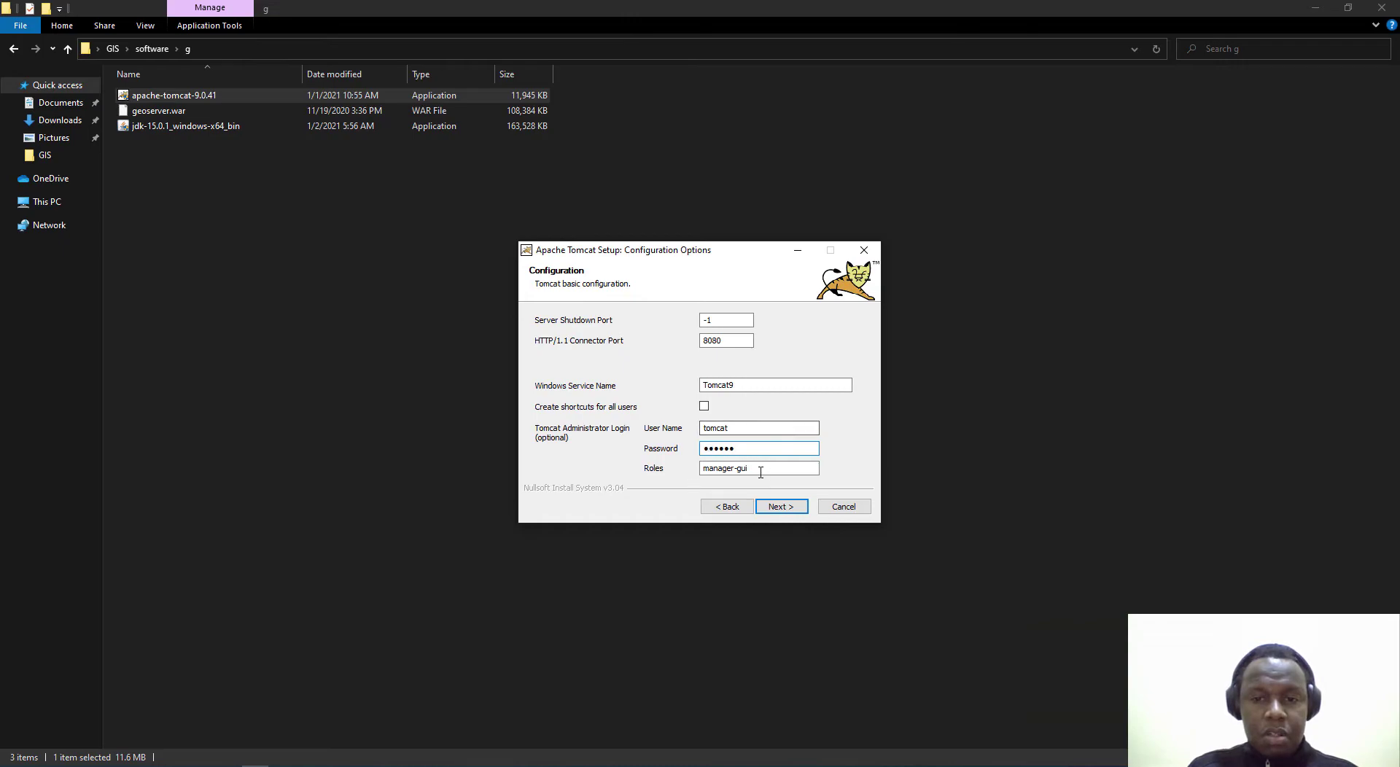
key(Tab)
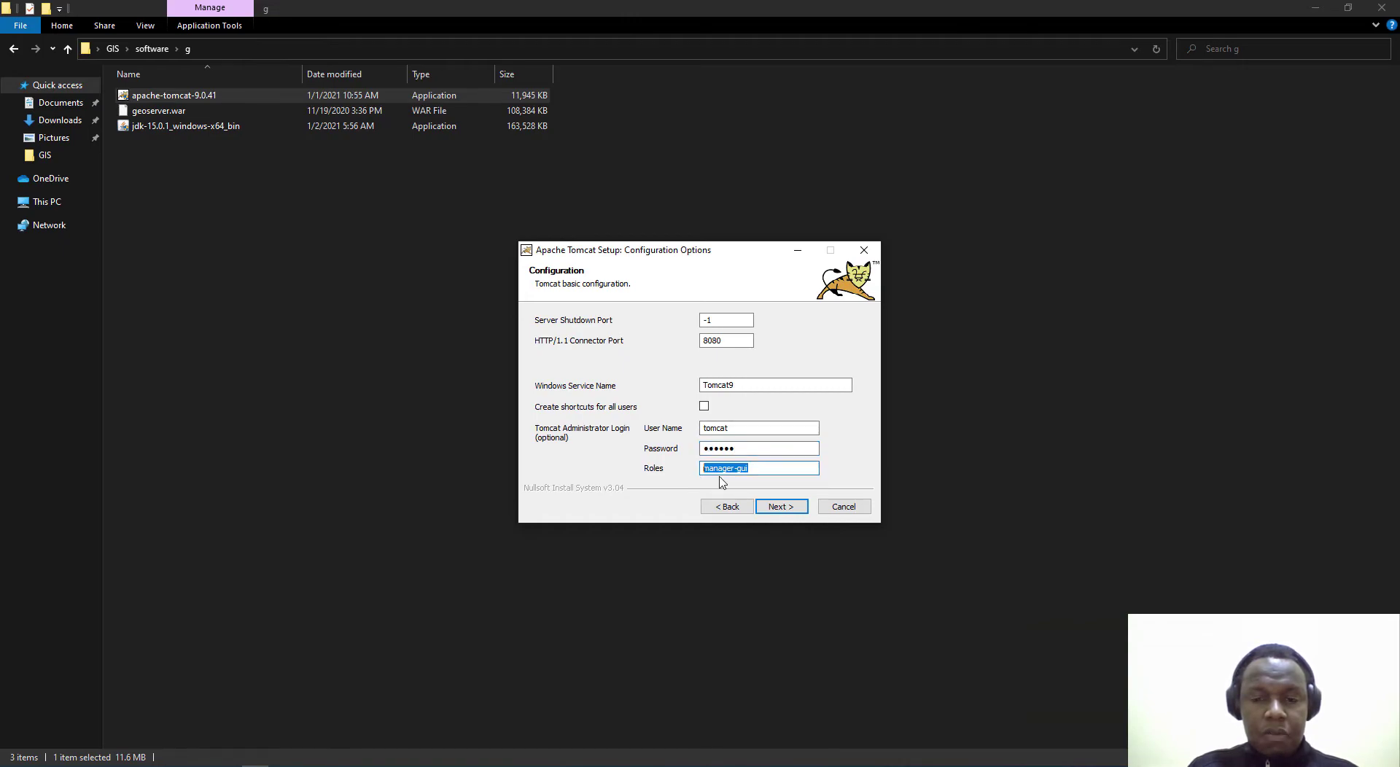
click(735, 478)
click(786, 511)
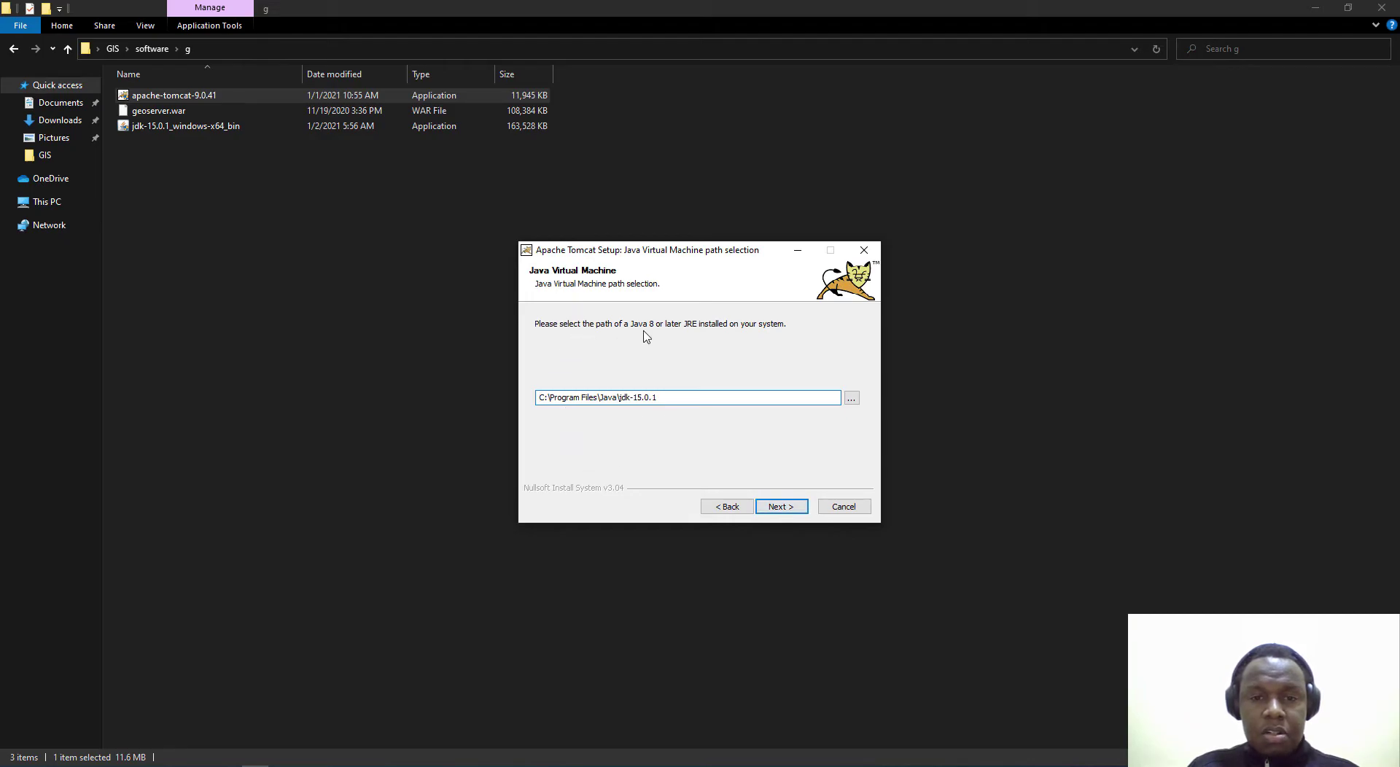
drag(656, 404, 539, 400)
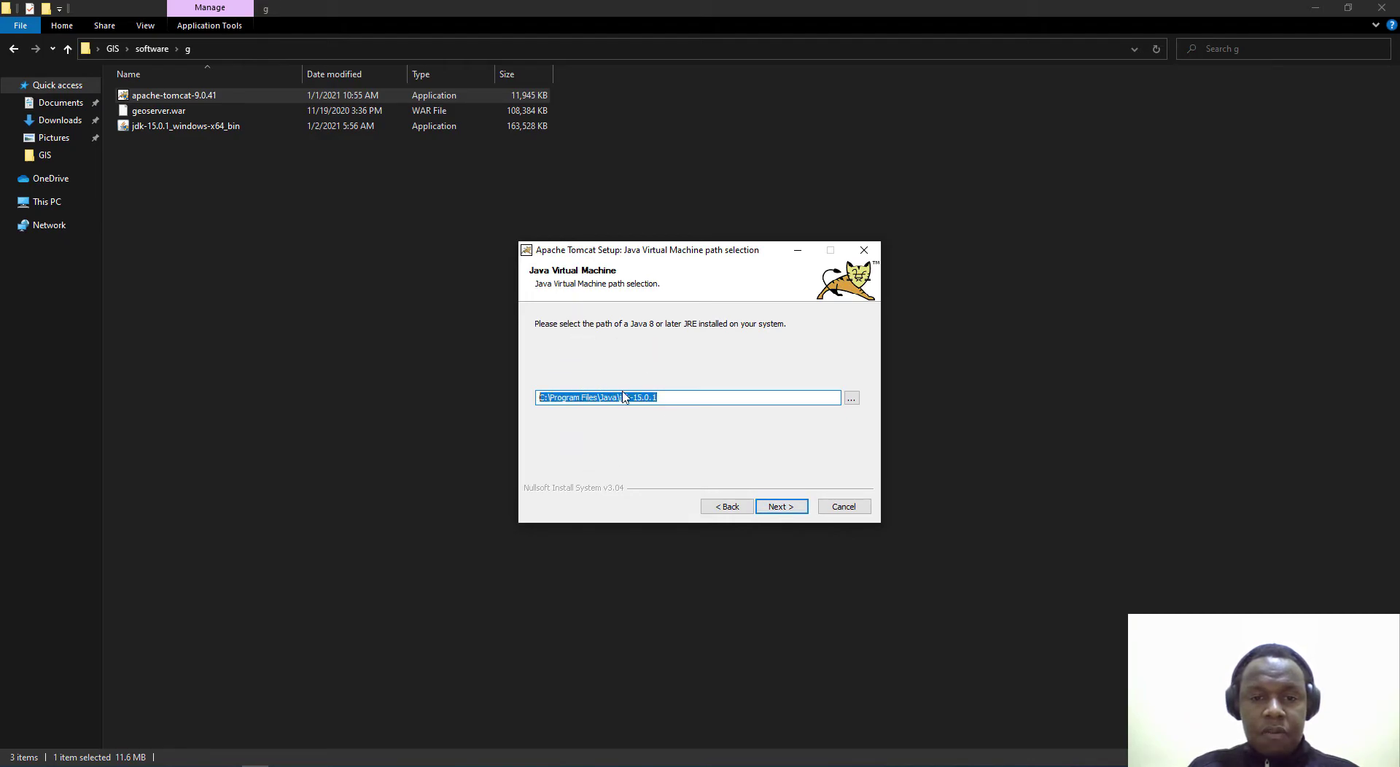
click(638, 397)
Step: Shorten the destination folder from the Program Files Apache Software Foundation path to C:\Tomcat
click(786, 512)
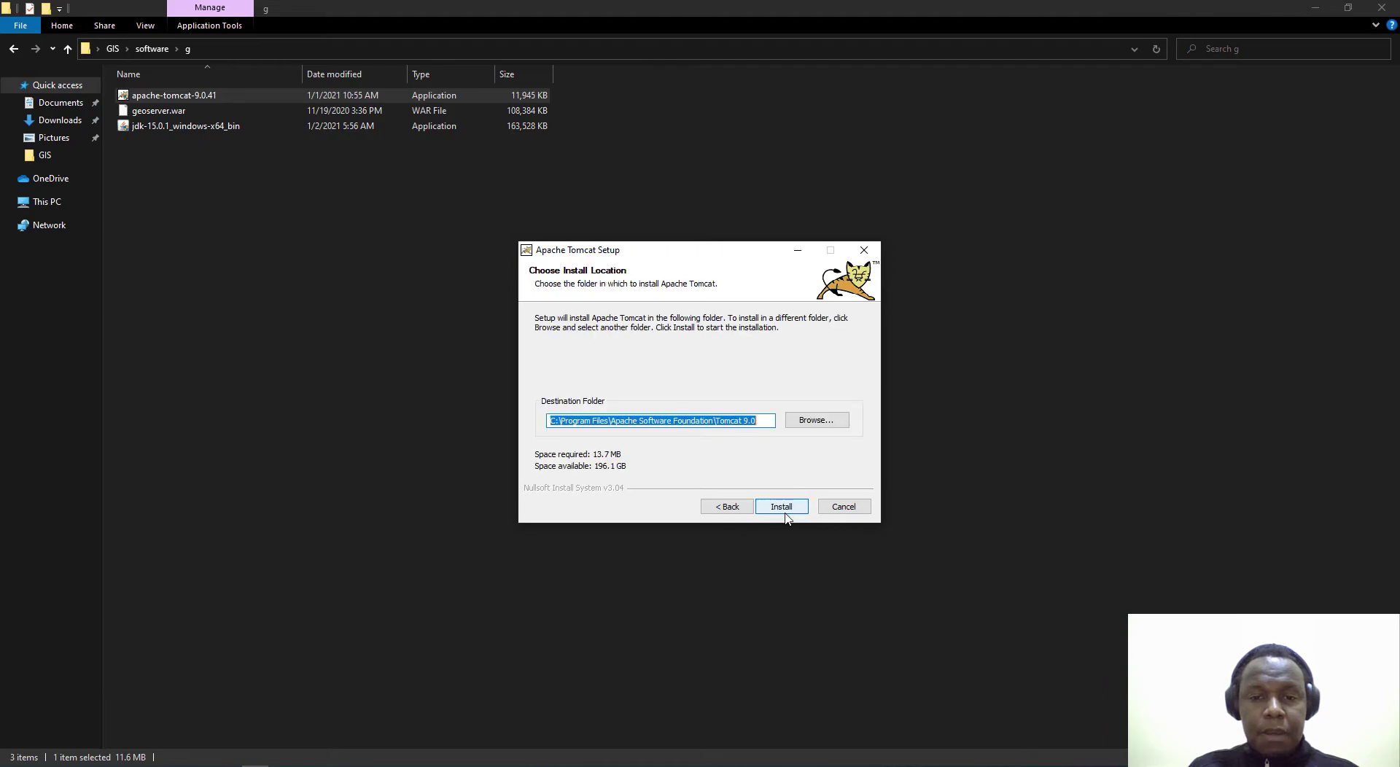
click(652, 420)
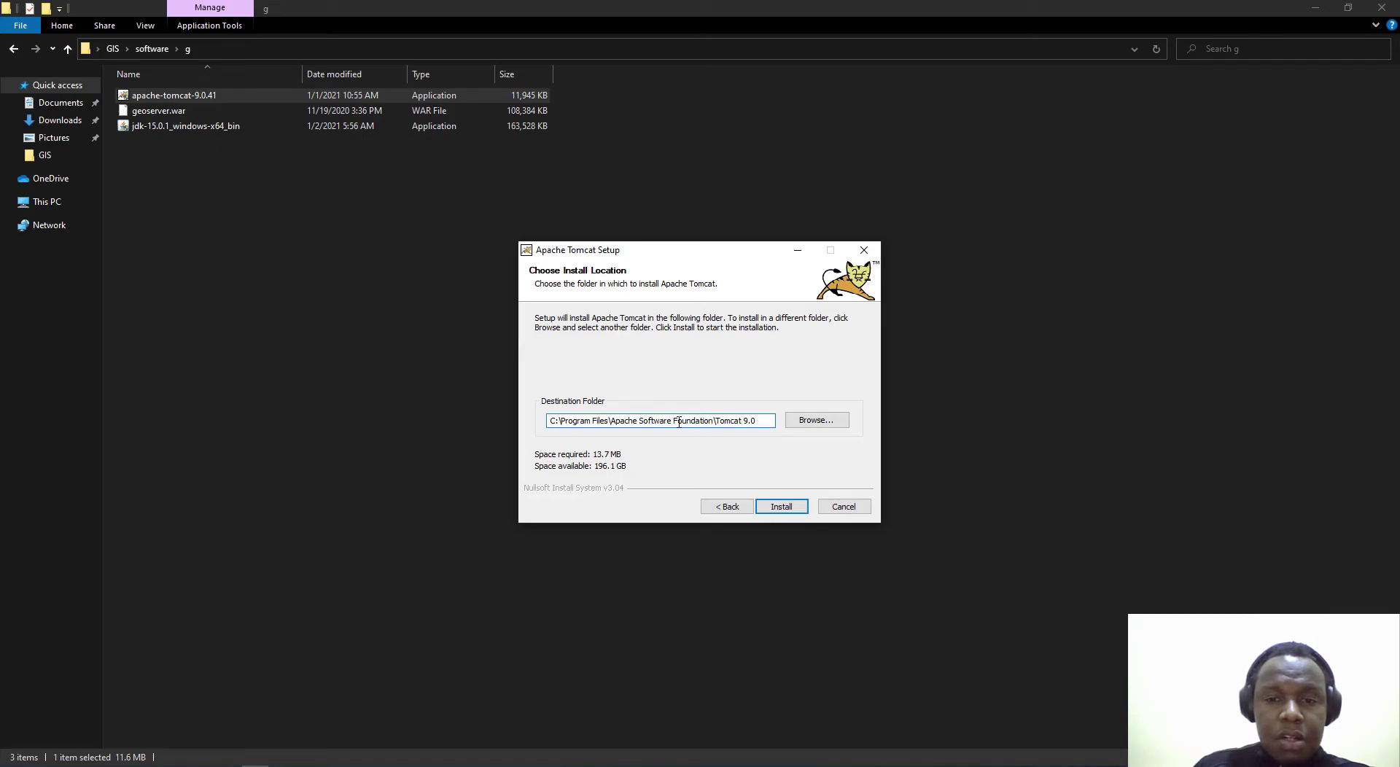
drag(714, 421, 570, 429)
click(572, 422)
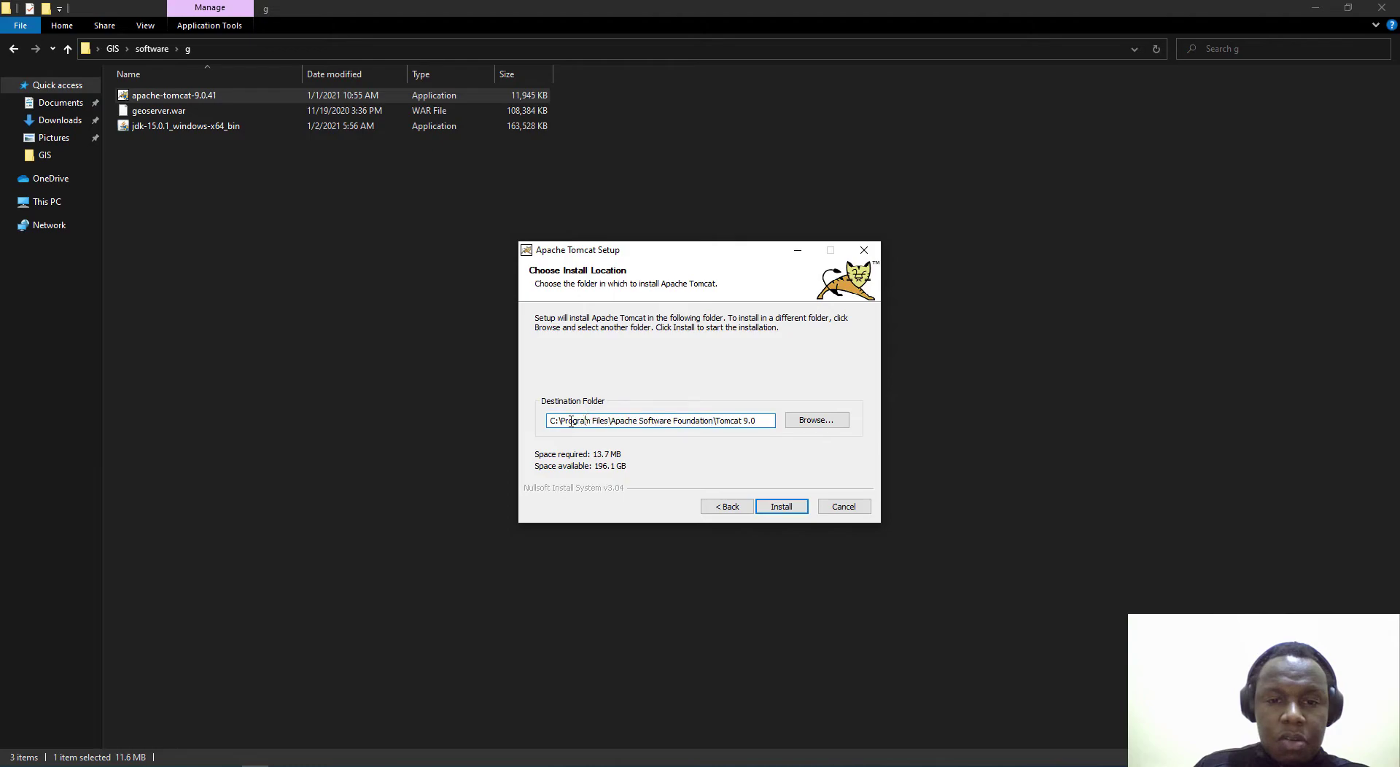
drag(562, 422, 710, 425)
key(BackSpace)
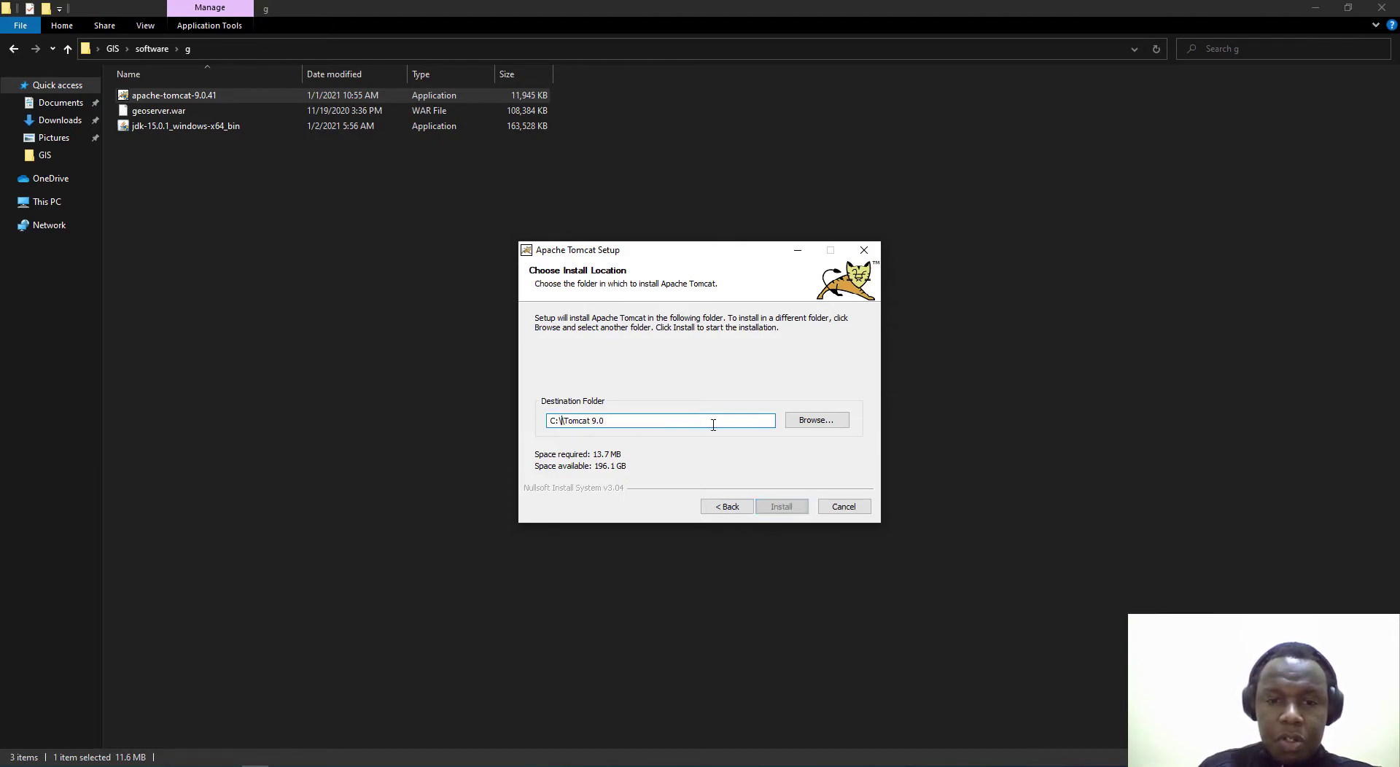
key(BackSpace)
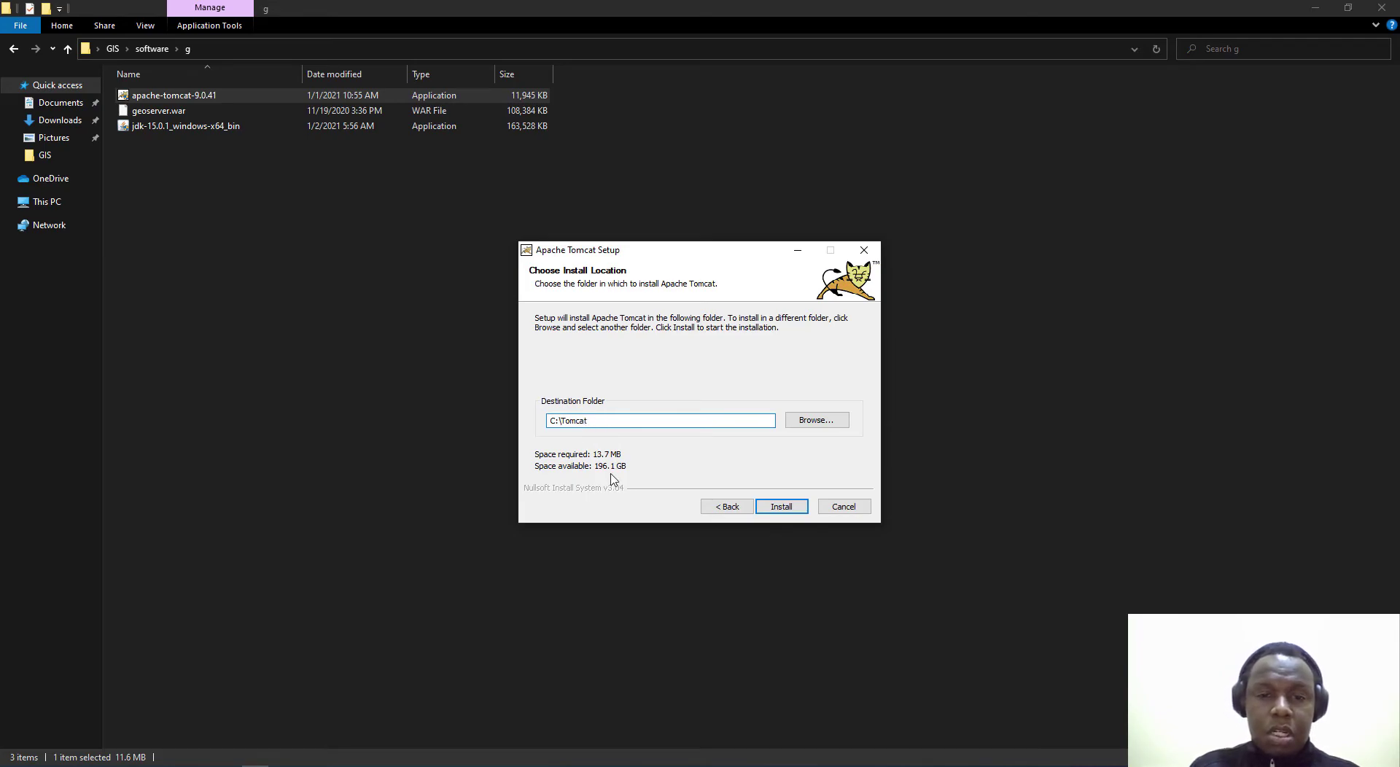
Step: Install Tomcat, then finish with Run Apache Tomcat kept on and Show Readme unchecked
click(782, 506)
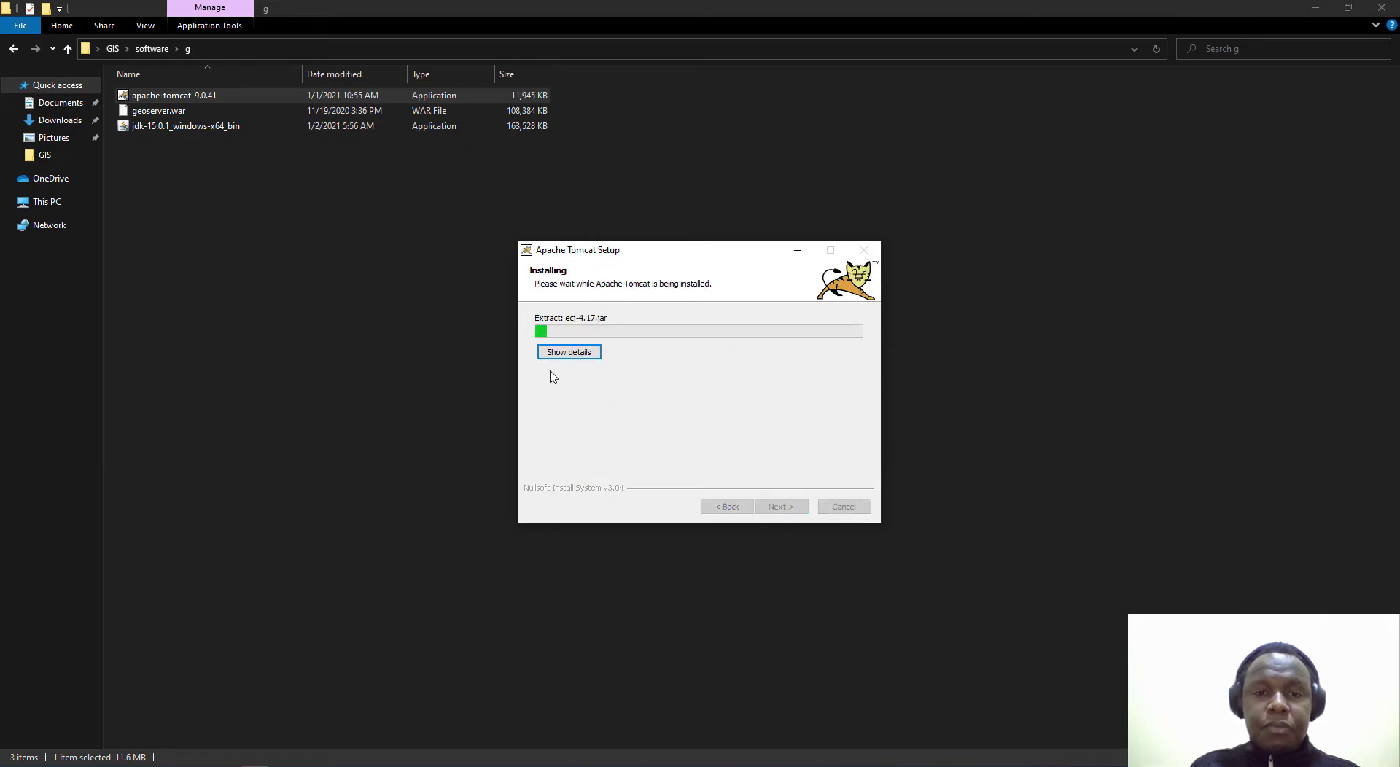
click(581, 350)
drag(656, 251, 637, 158)
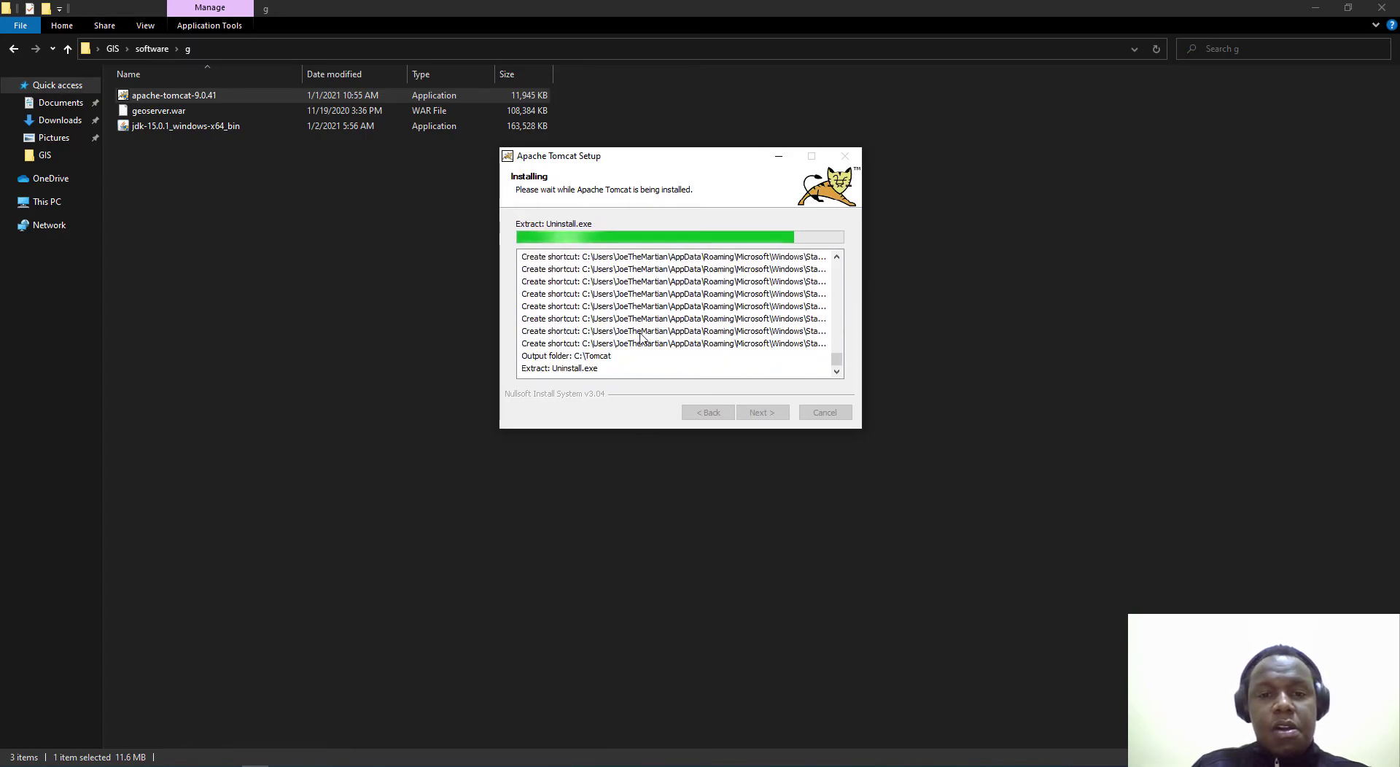
key(Return)
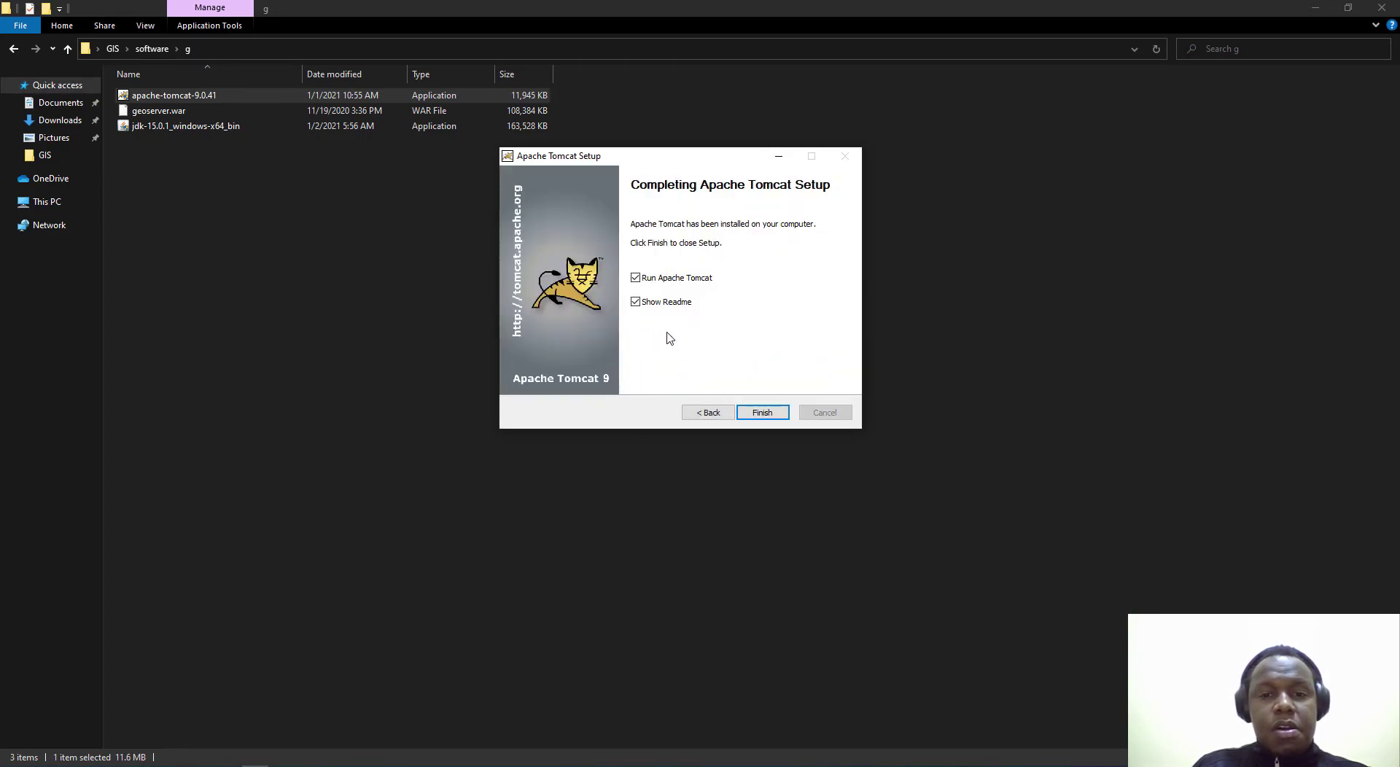
click(639, 305)
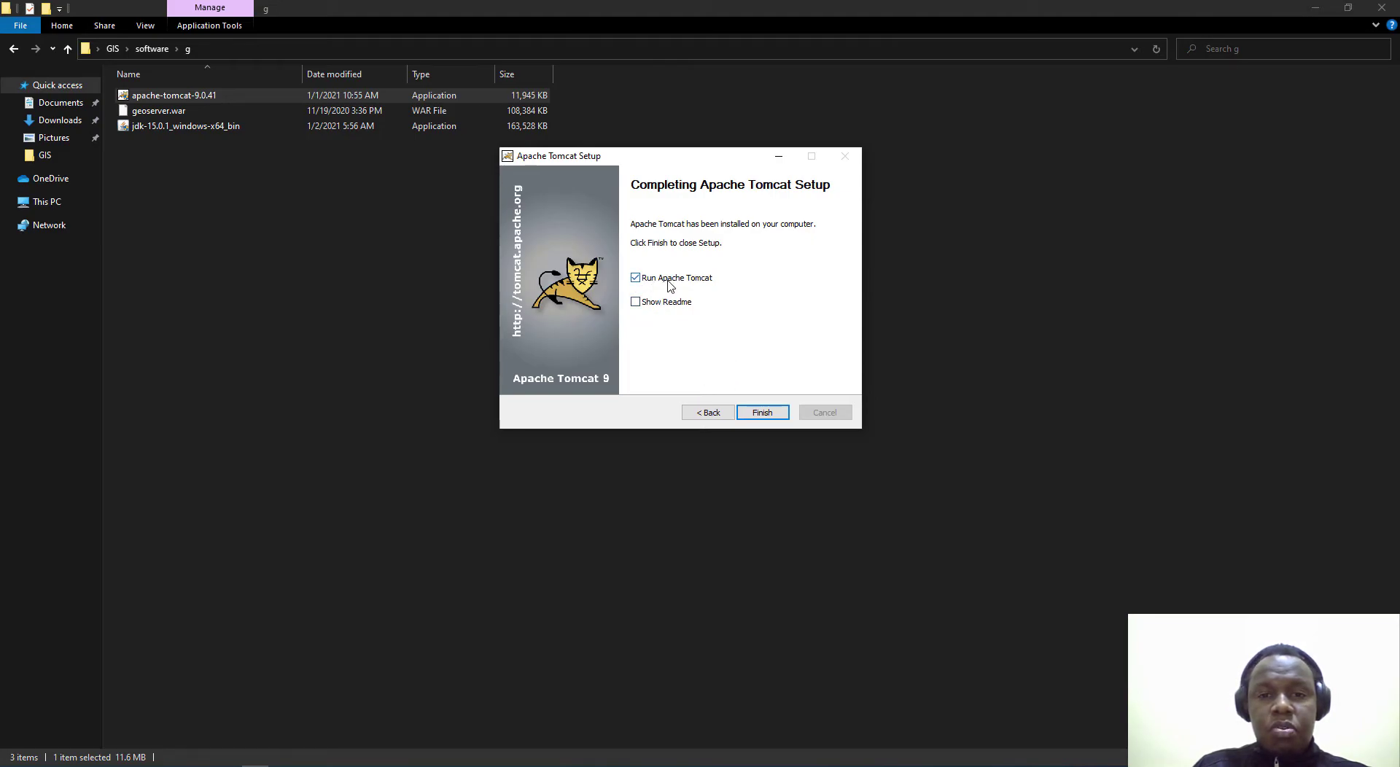
click(760, 413)
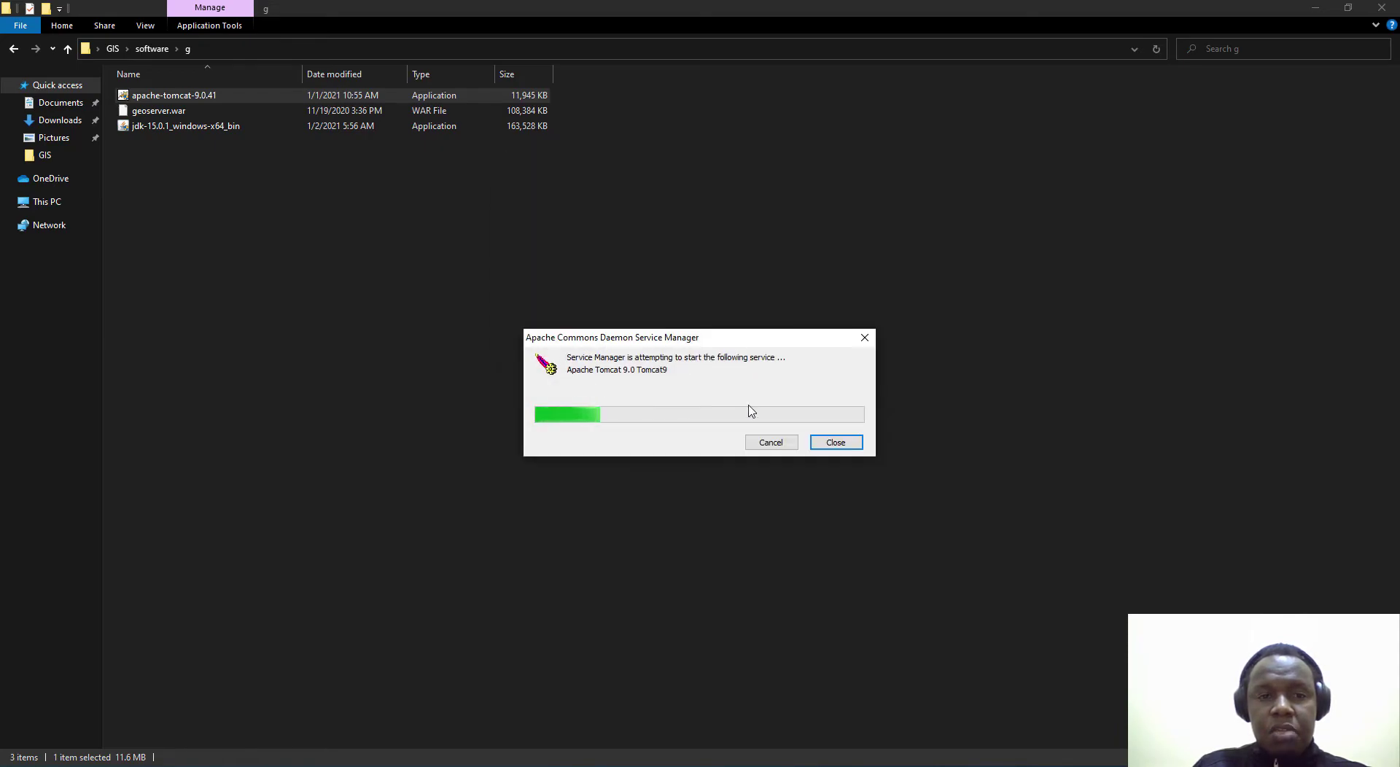
Step: Minimize Explorer and choose Configure... from the Tomcat tray icon to open Tomcat9 Properties
click(1310, 14)
click(1310, 14)
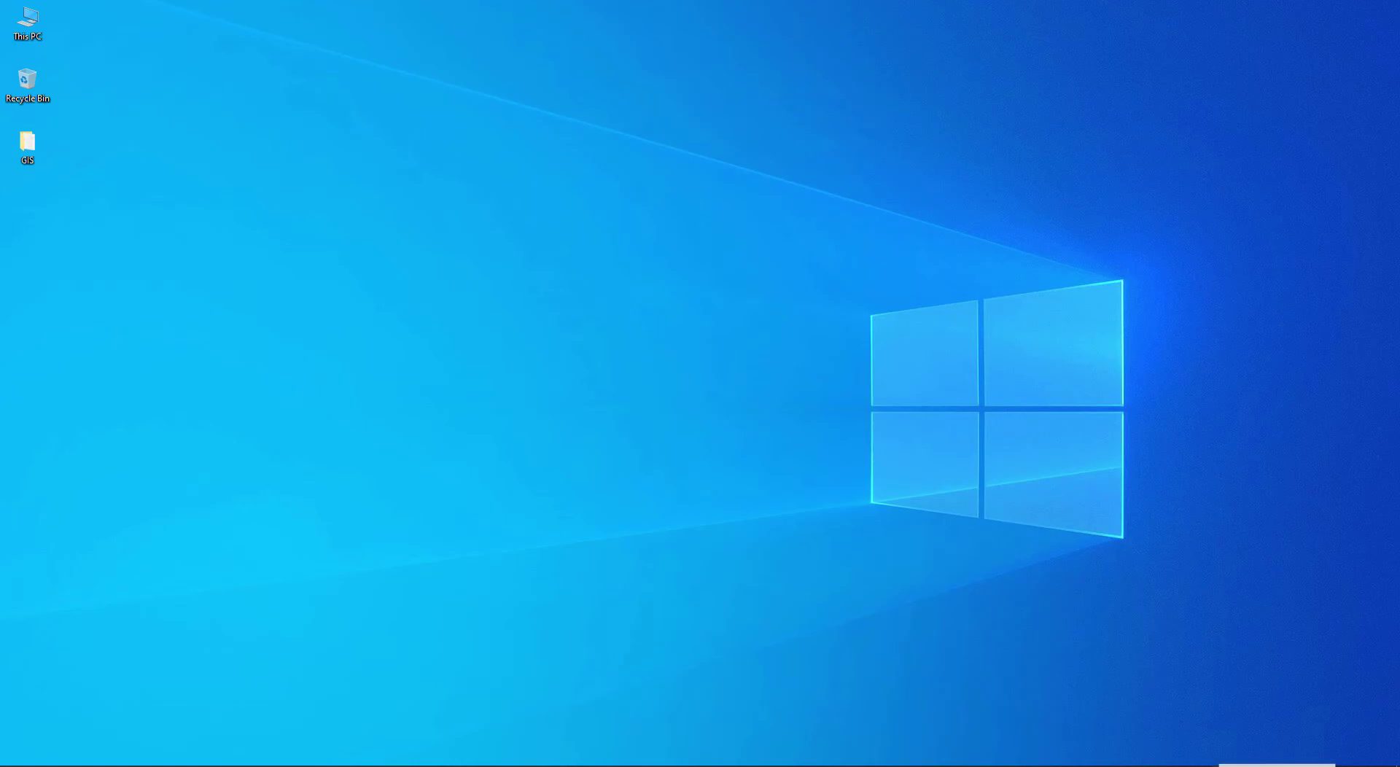
right_click(1249, 751)
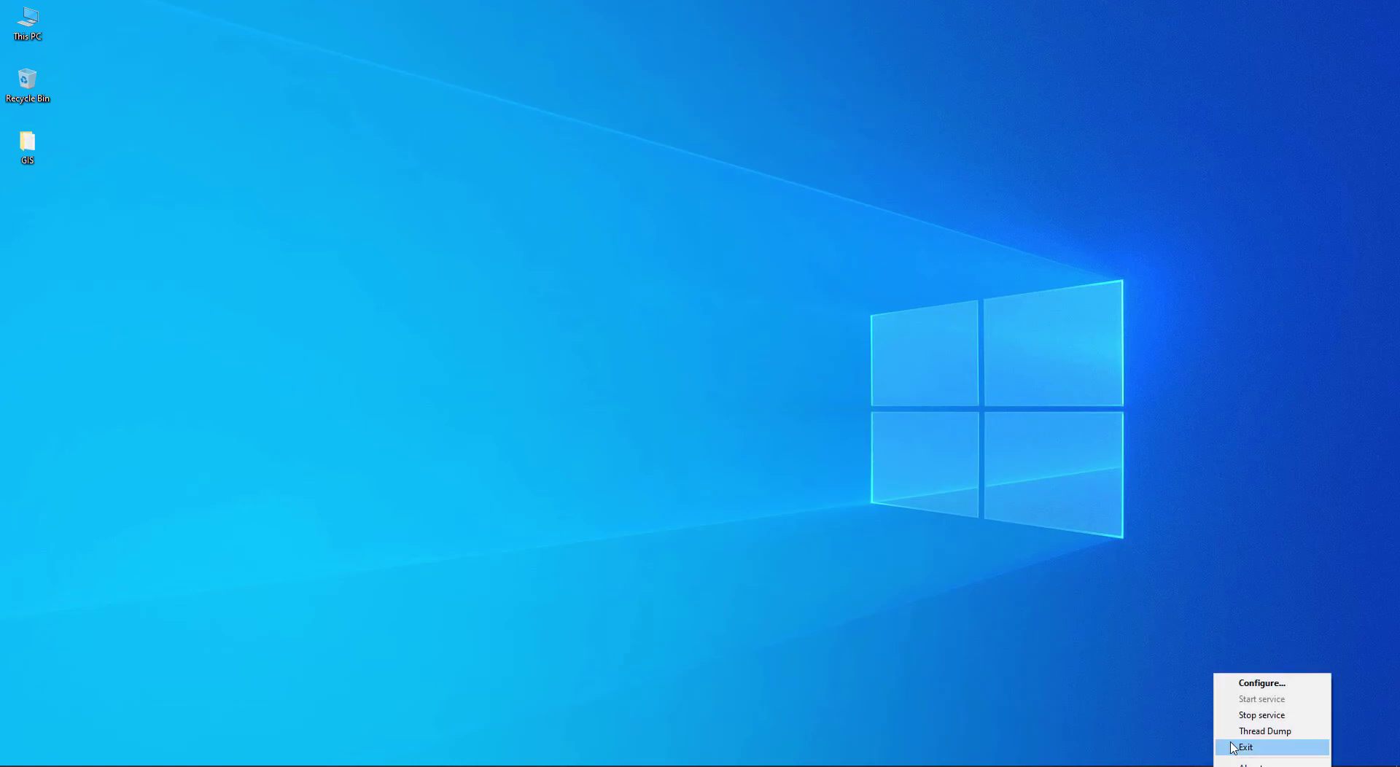
key(Escape)
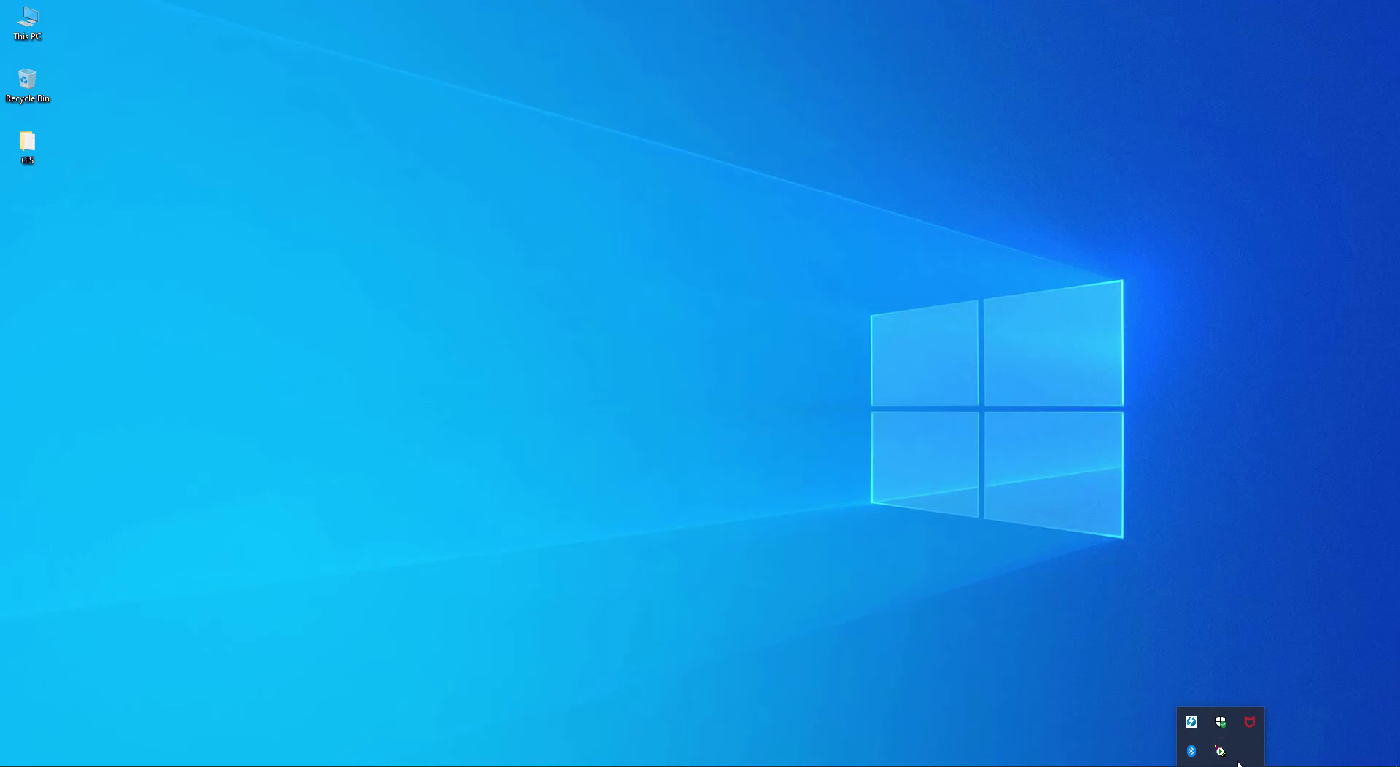
right_click(1220, 752)
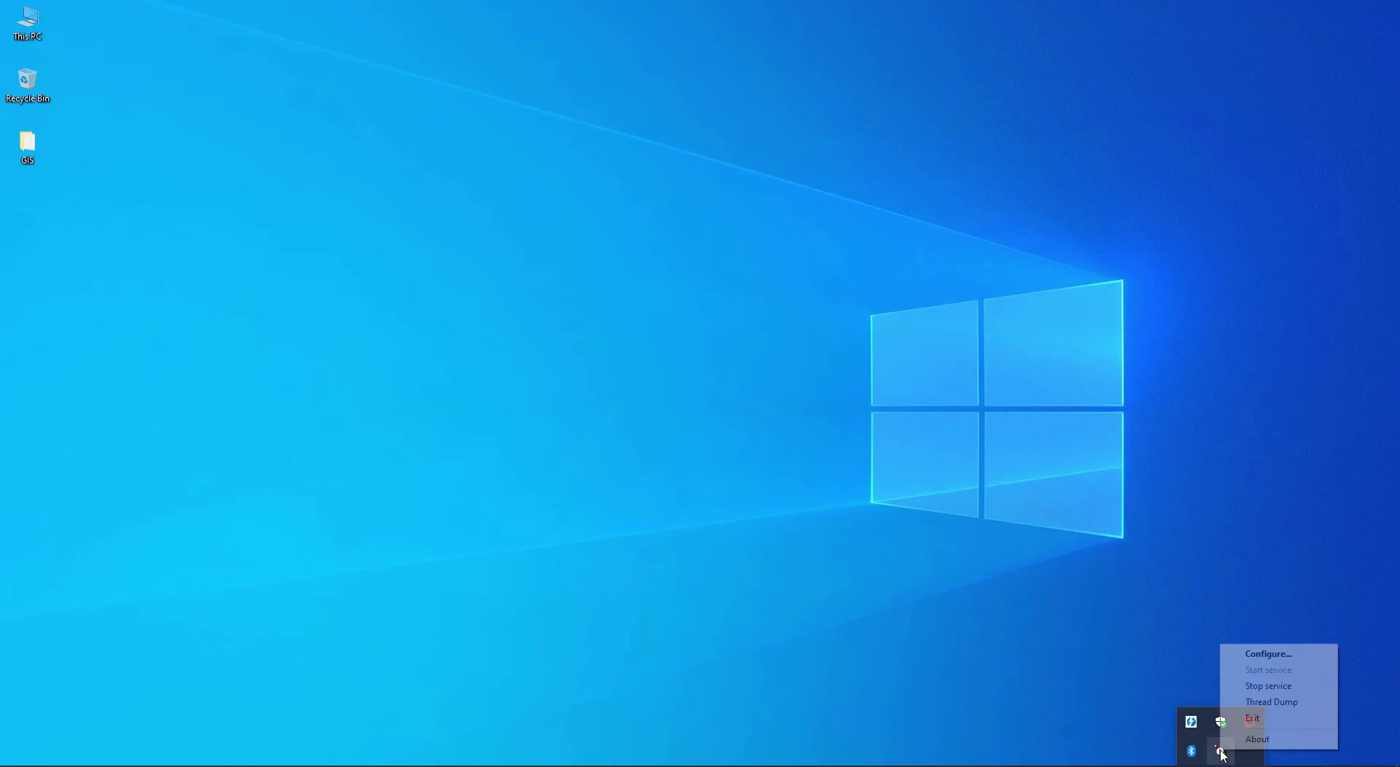
click(1264, 654)
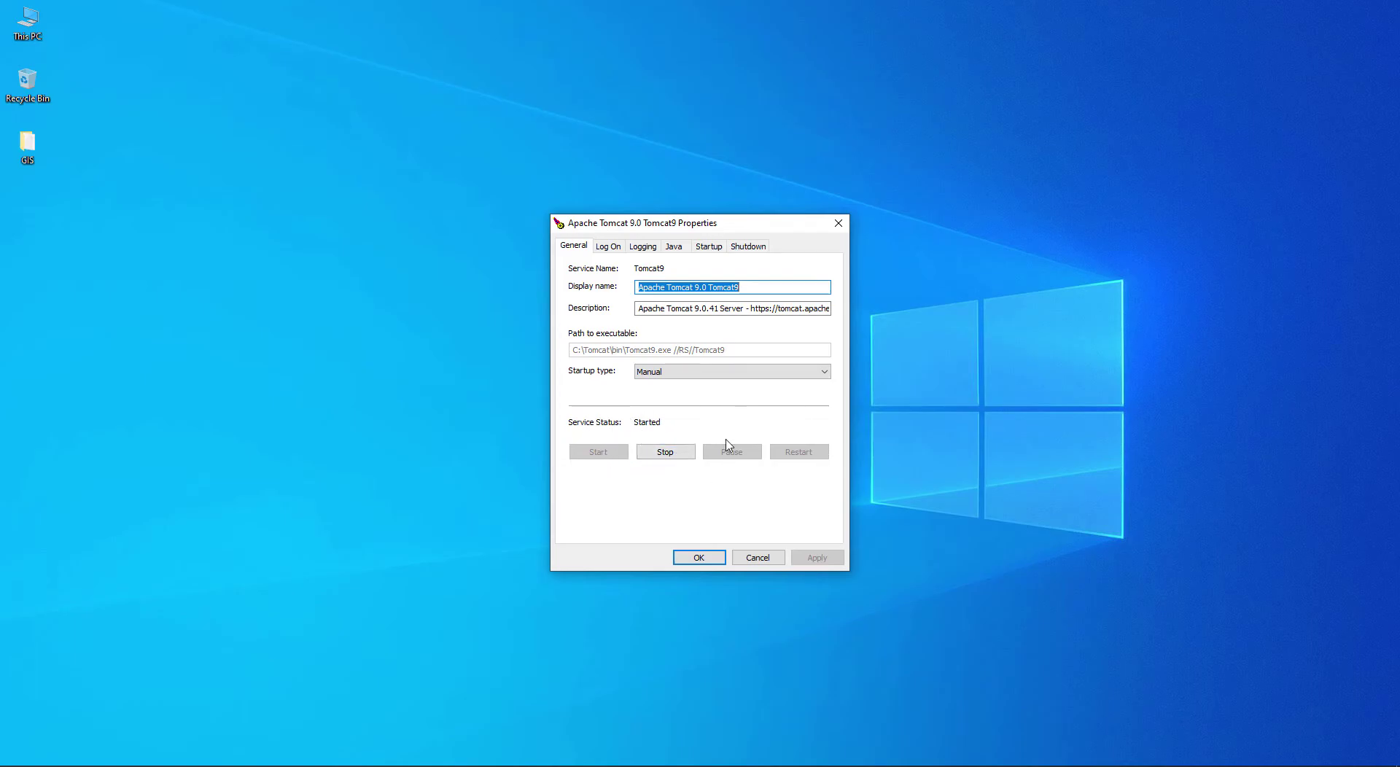
Step: On the Java tab, review the jdk-15.0.1 jvm.dll path, classpath and options, then select the 128 MB initial pool
click(675, 247)
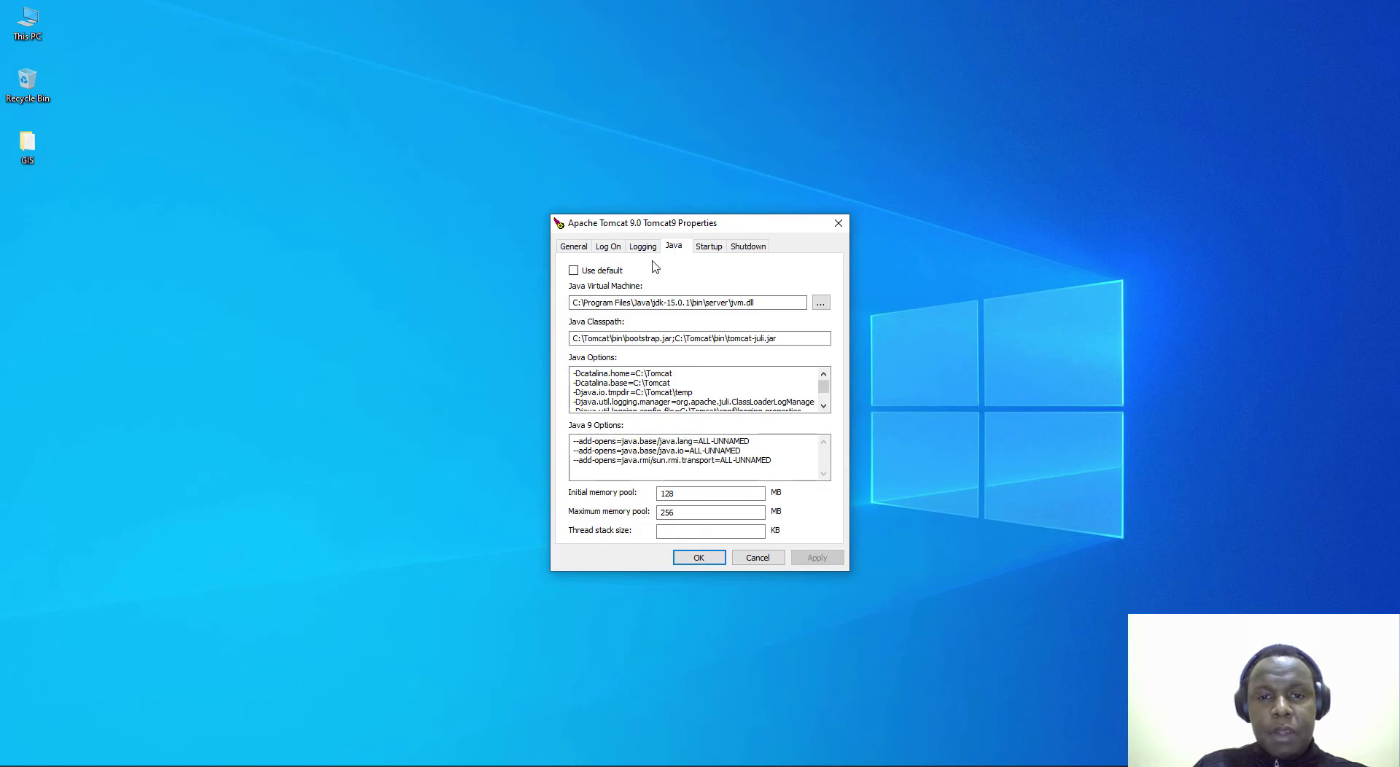
drag(578, 302, 773, 302)
click(766, 303)
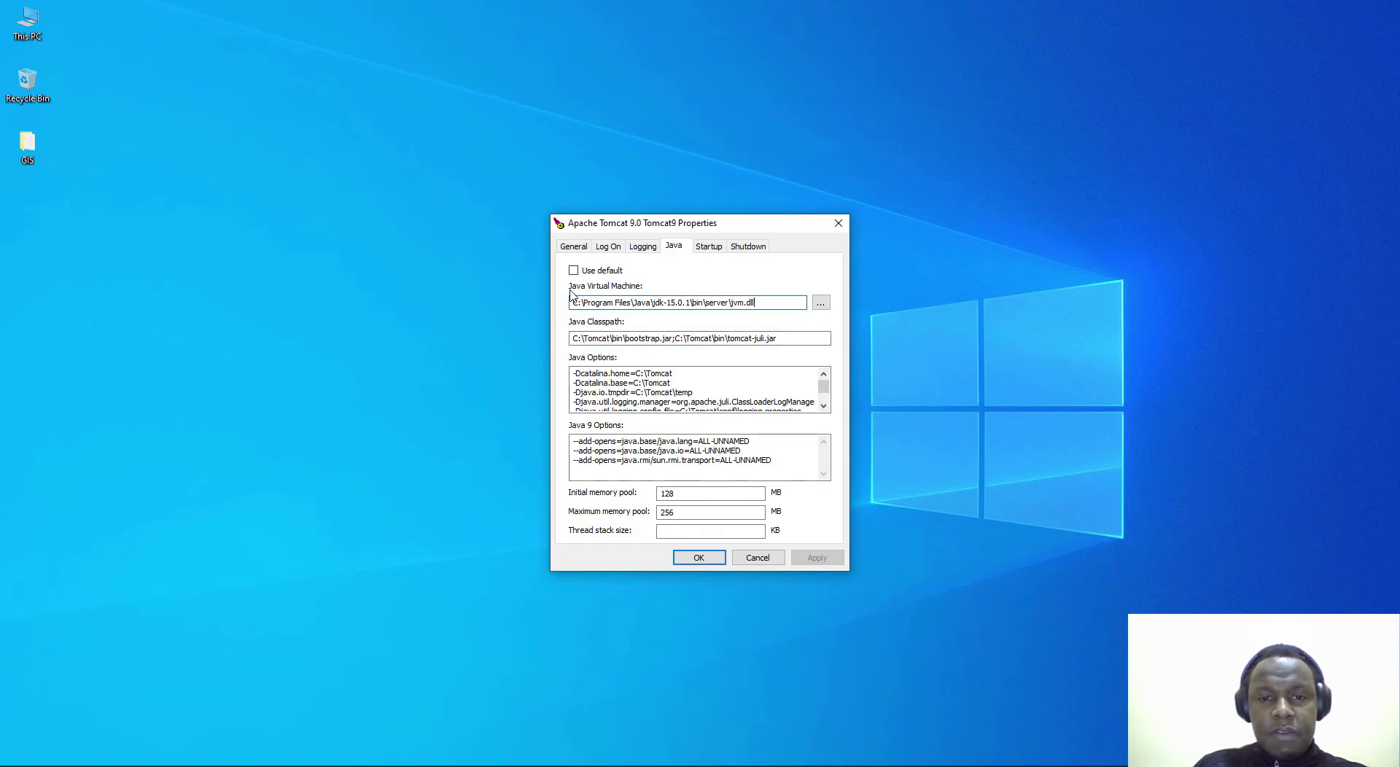
click(585, 339)
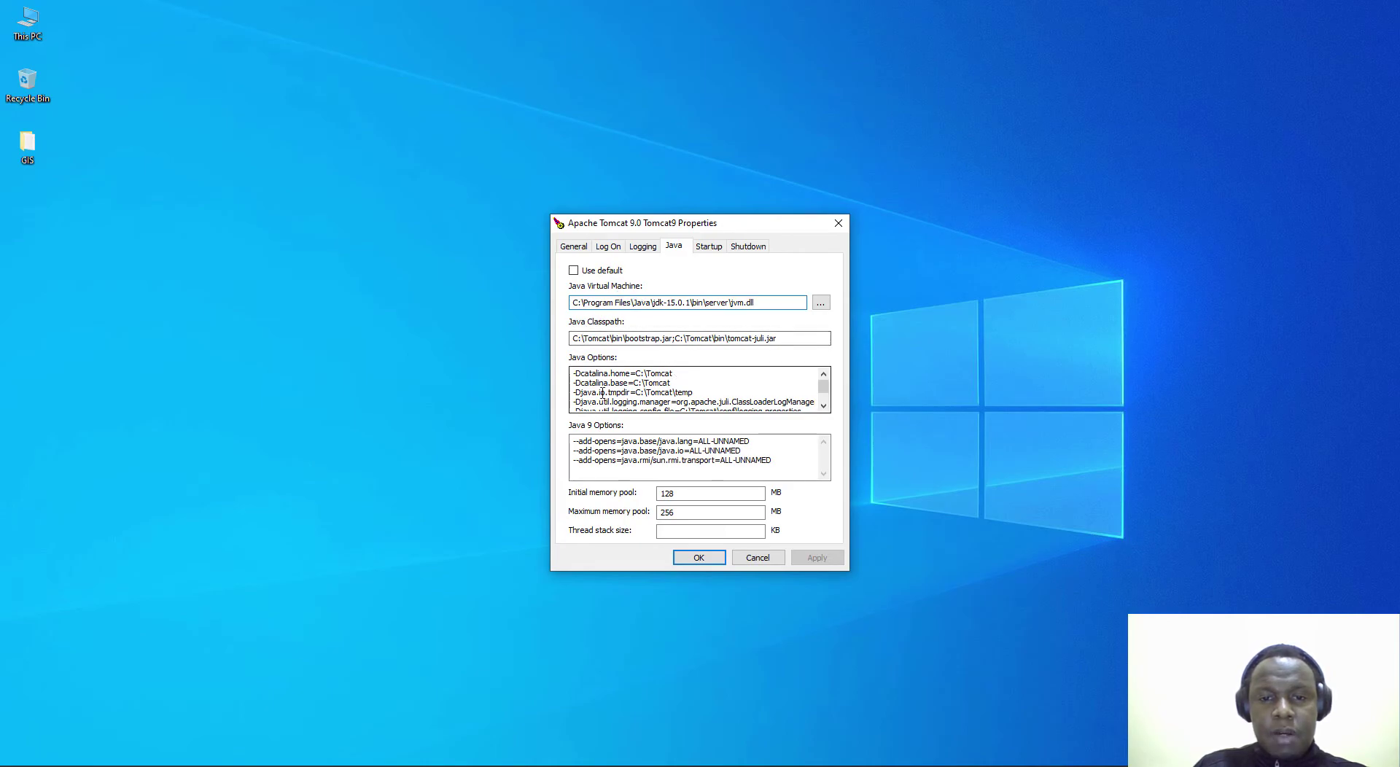
scroll(658, 397, down, 1)
scroll(658, 397, up, 1)
scroll(623, 391, down, 1)
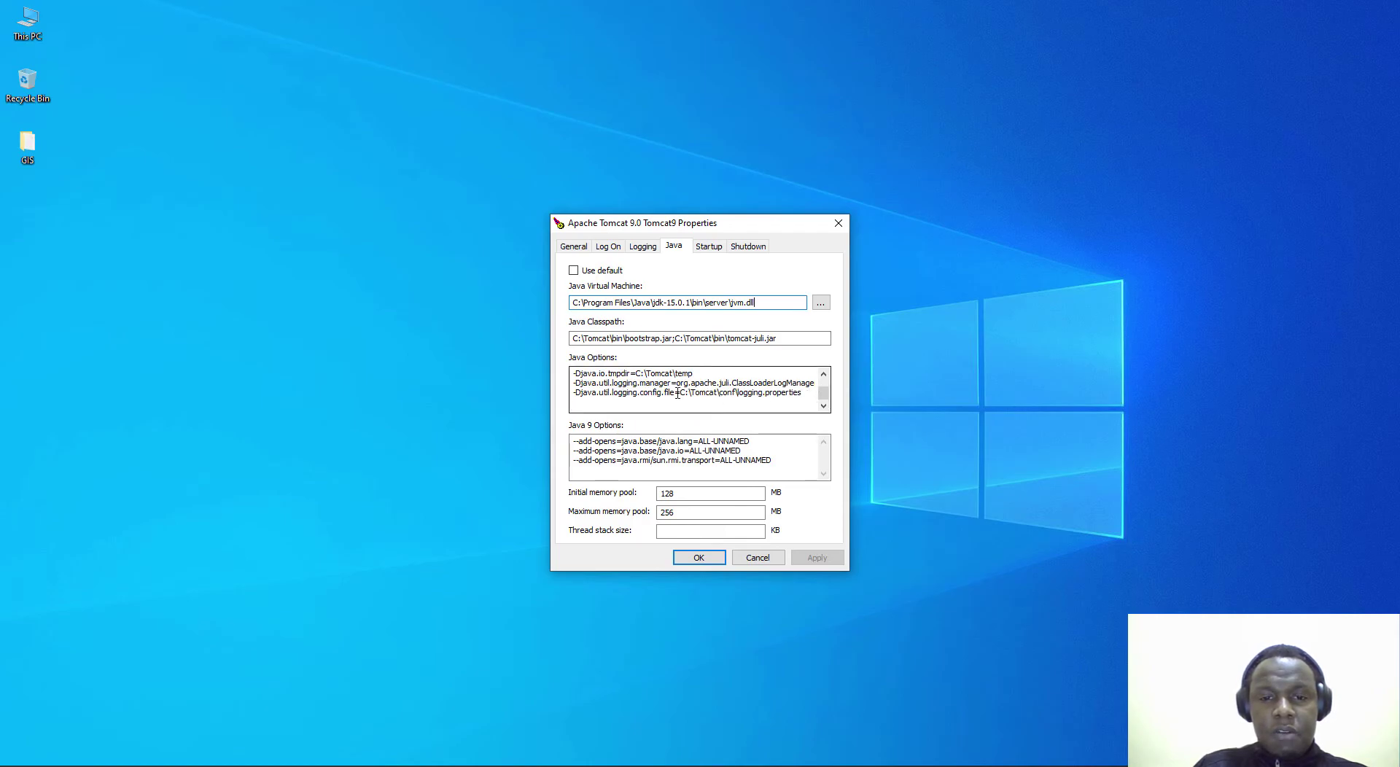
scroll(678, 394, up, 1)
scroll(678, 393, down, 1)
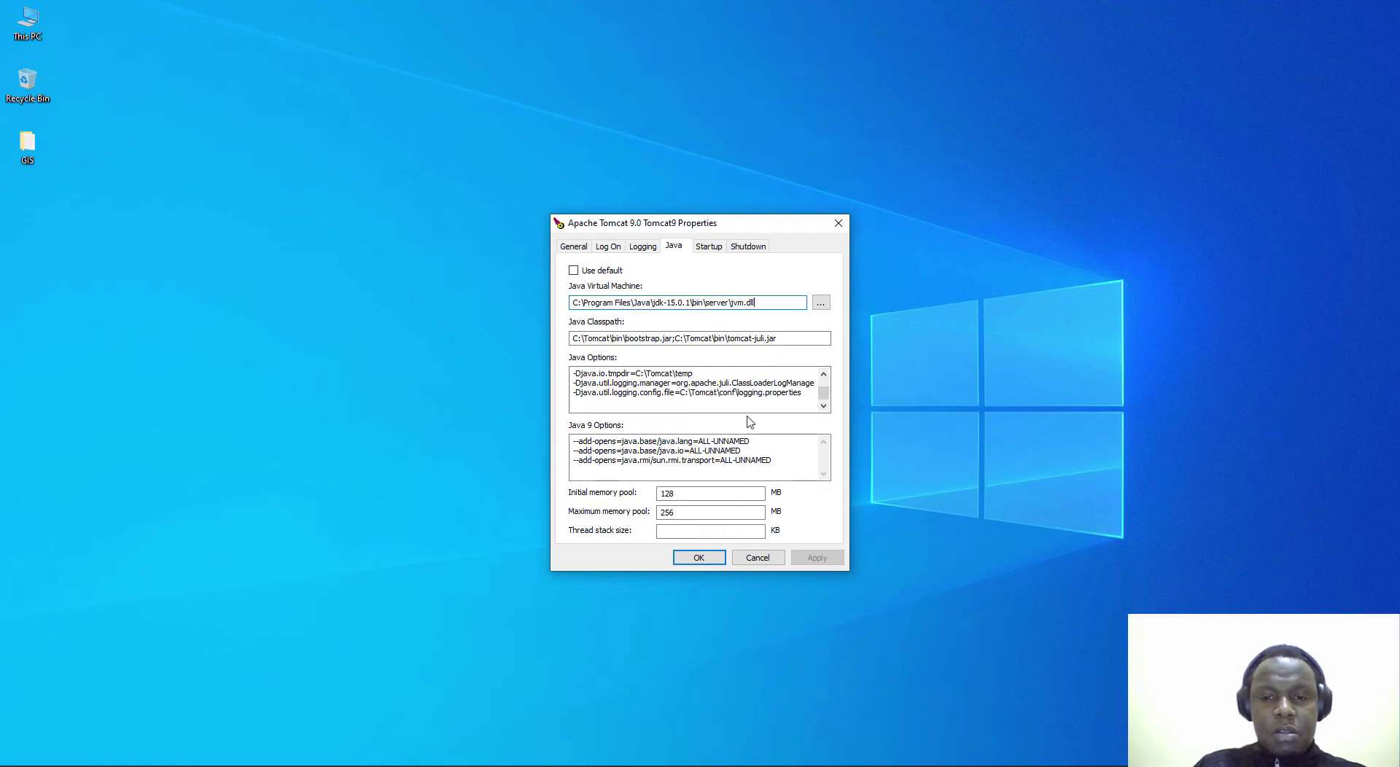
scroll(824, 400, up, 1)
scroll(823, 410, down, 1)
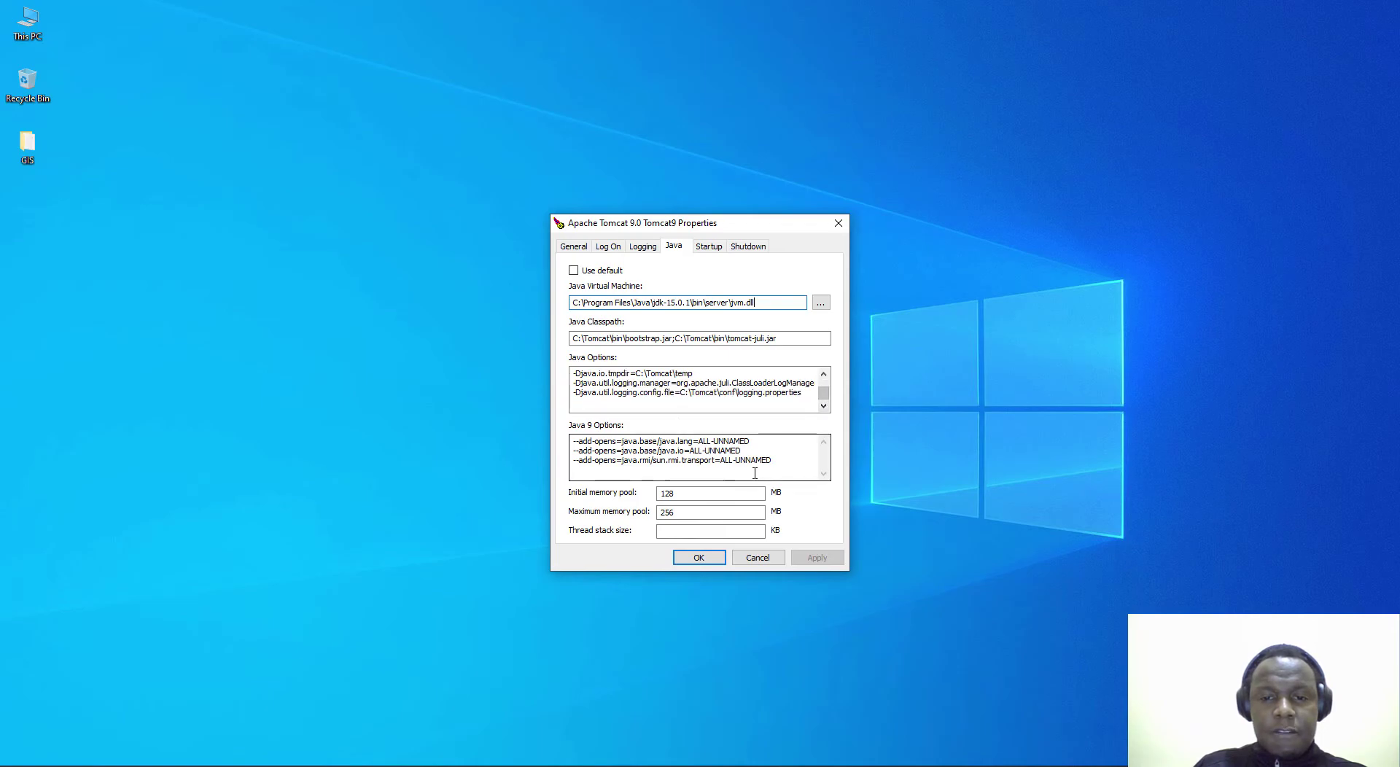
double_click(661, 495)
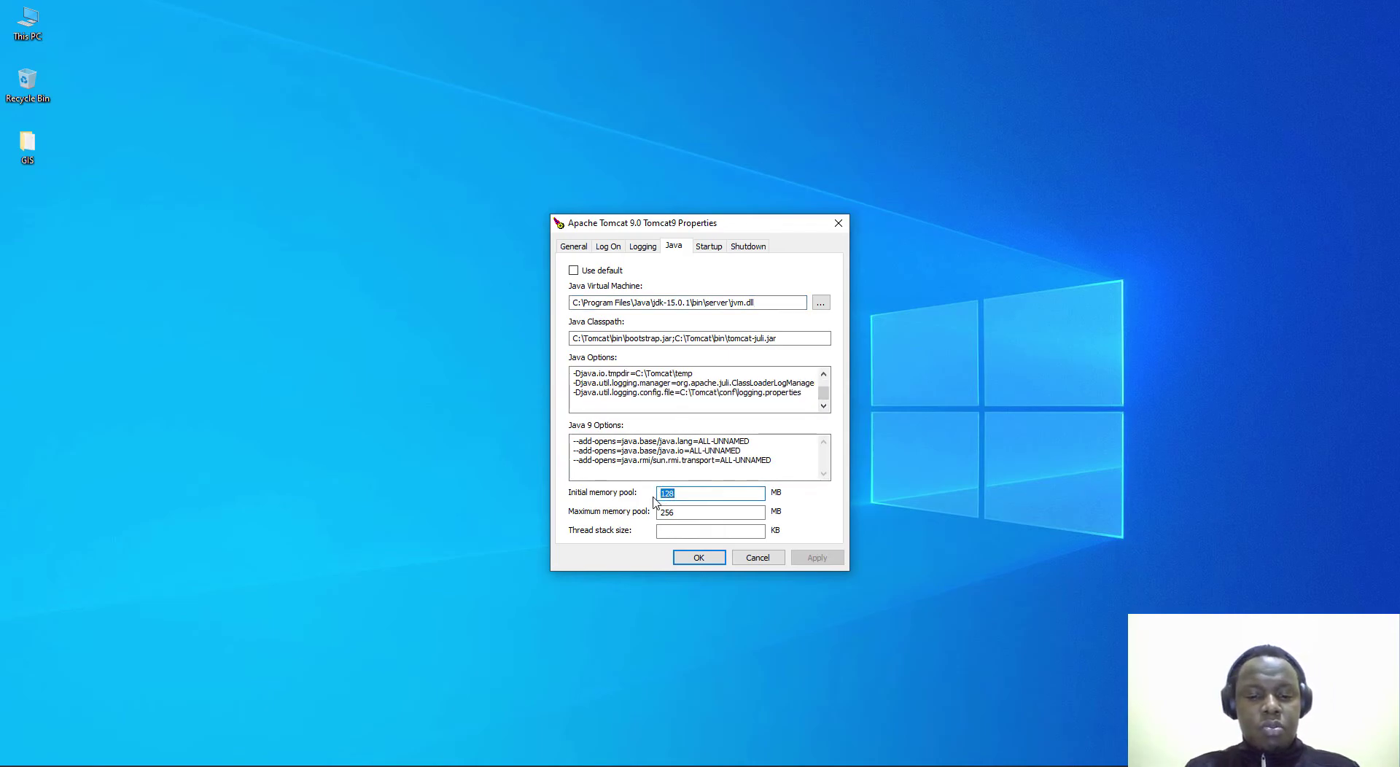
Step: Set both the initial and maximum memory pools to 4096 MB
text(4096)
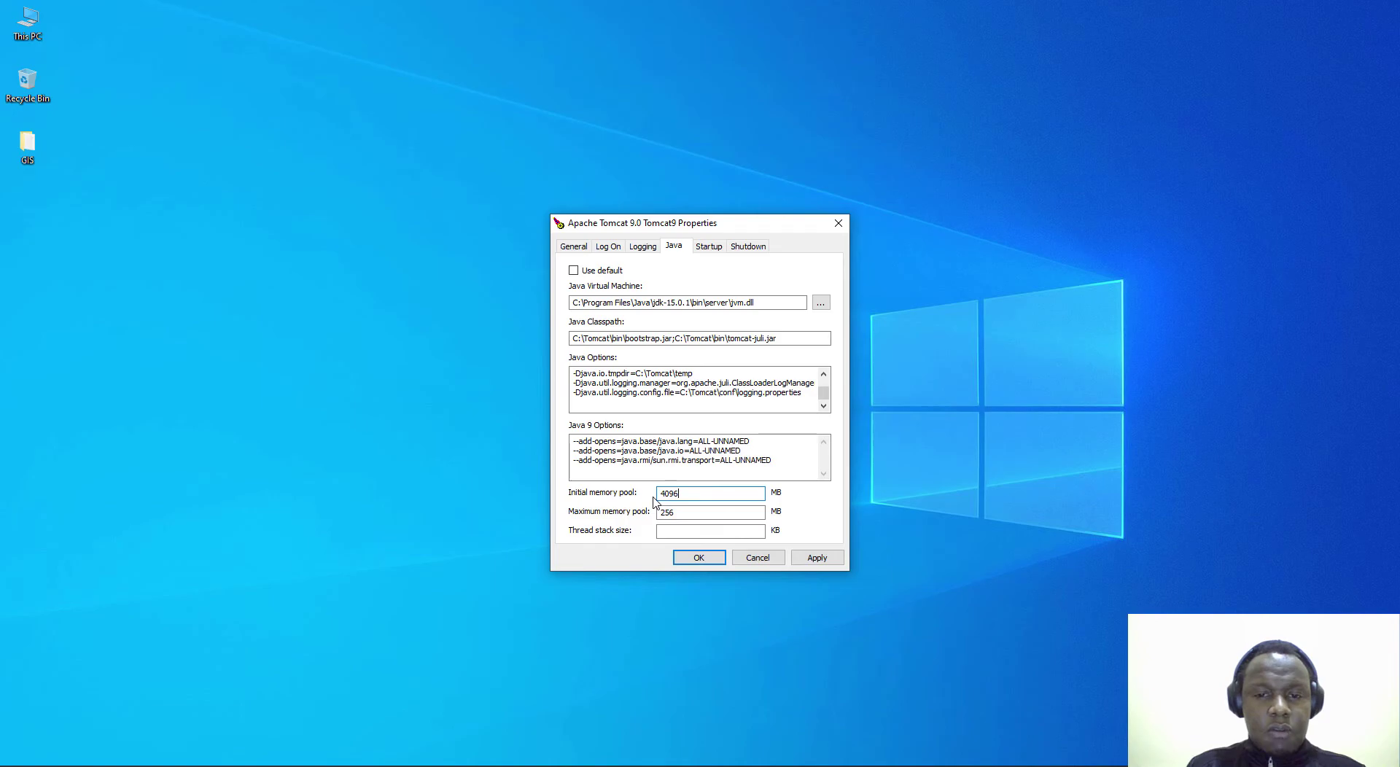
key(Tab)
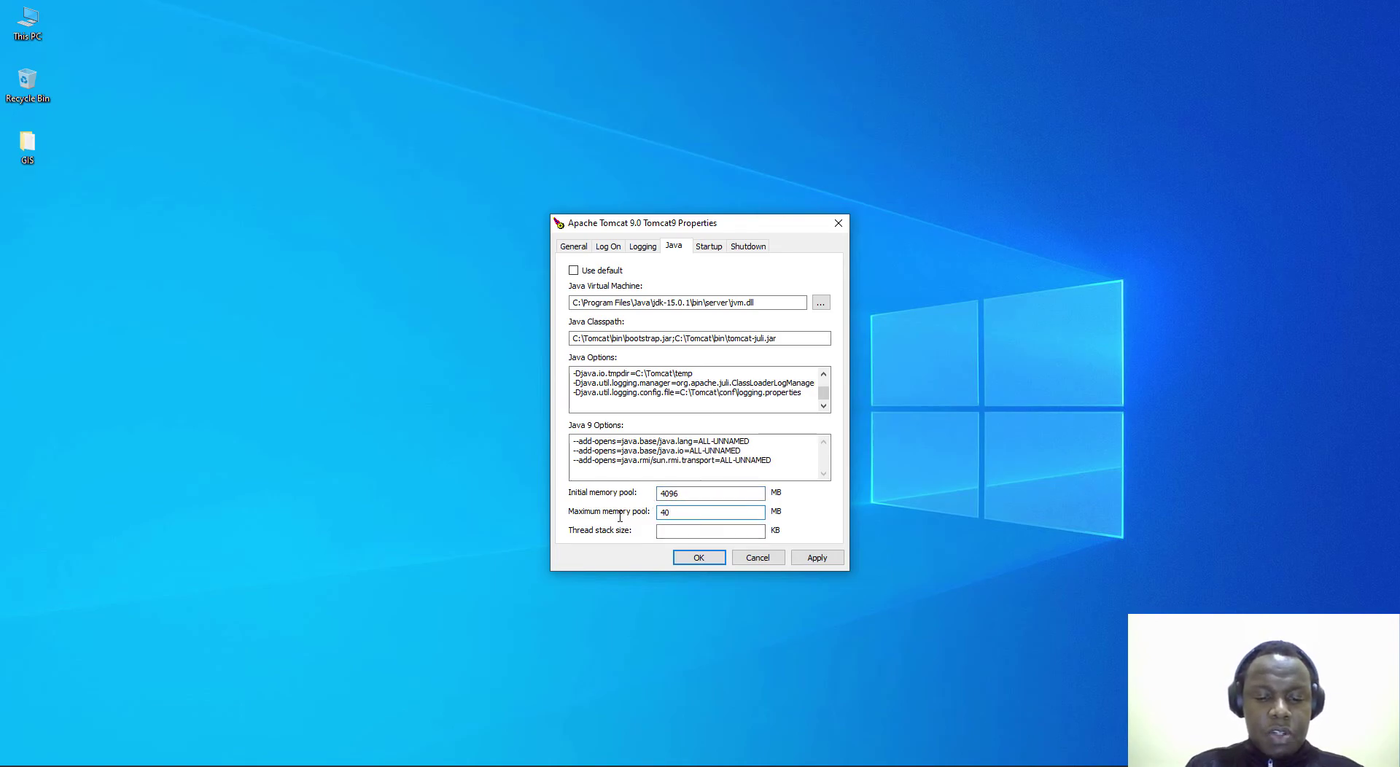
text(4096)
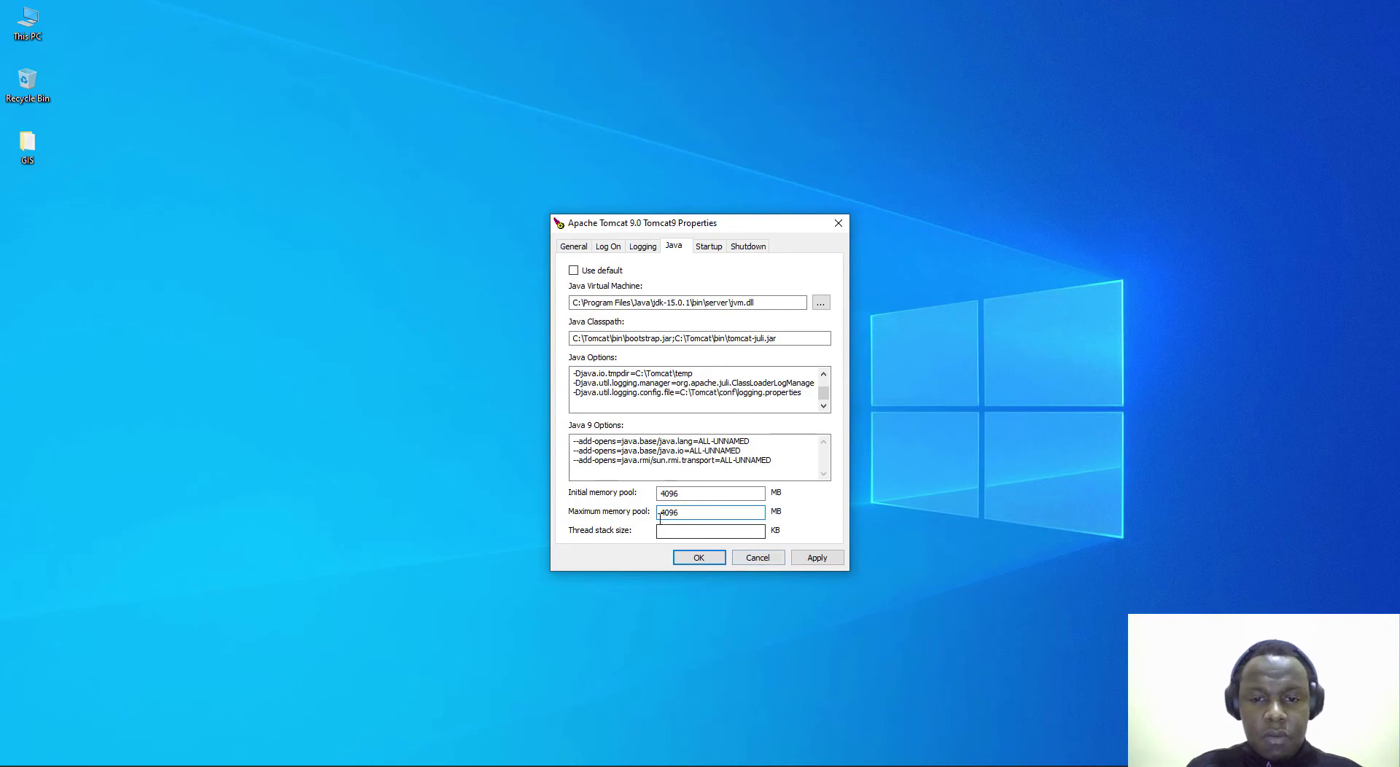
click(680, 496)
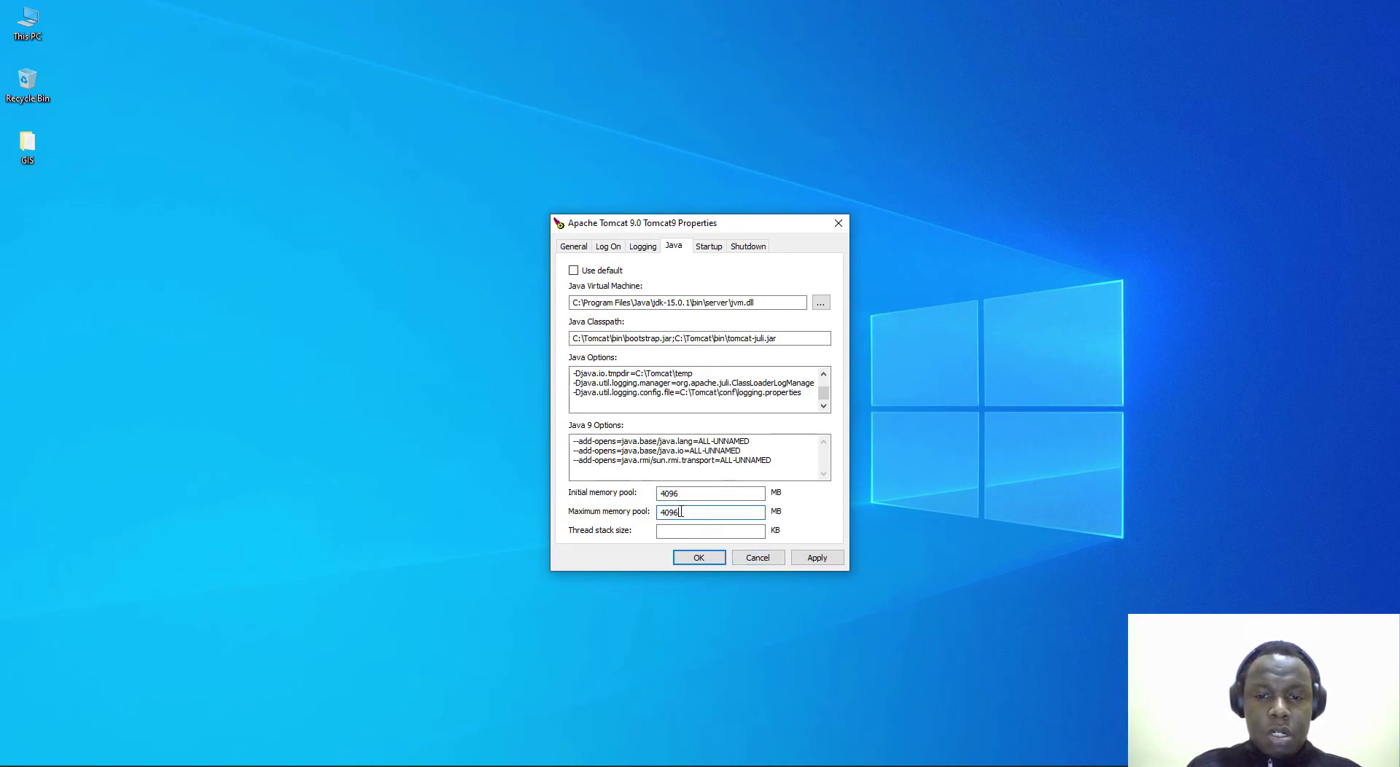
key(shift+Tab)
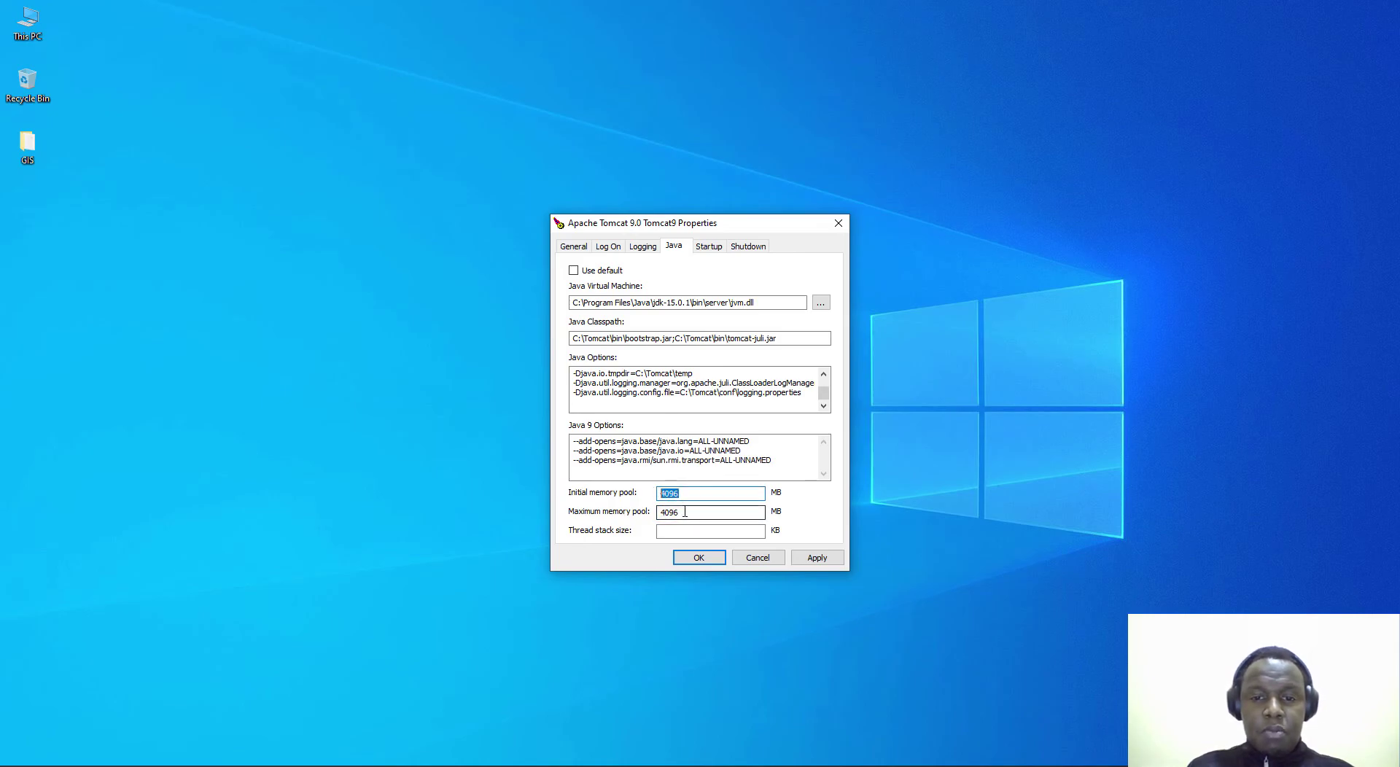
key(Tab)
key(shift+Tab)
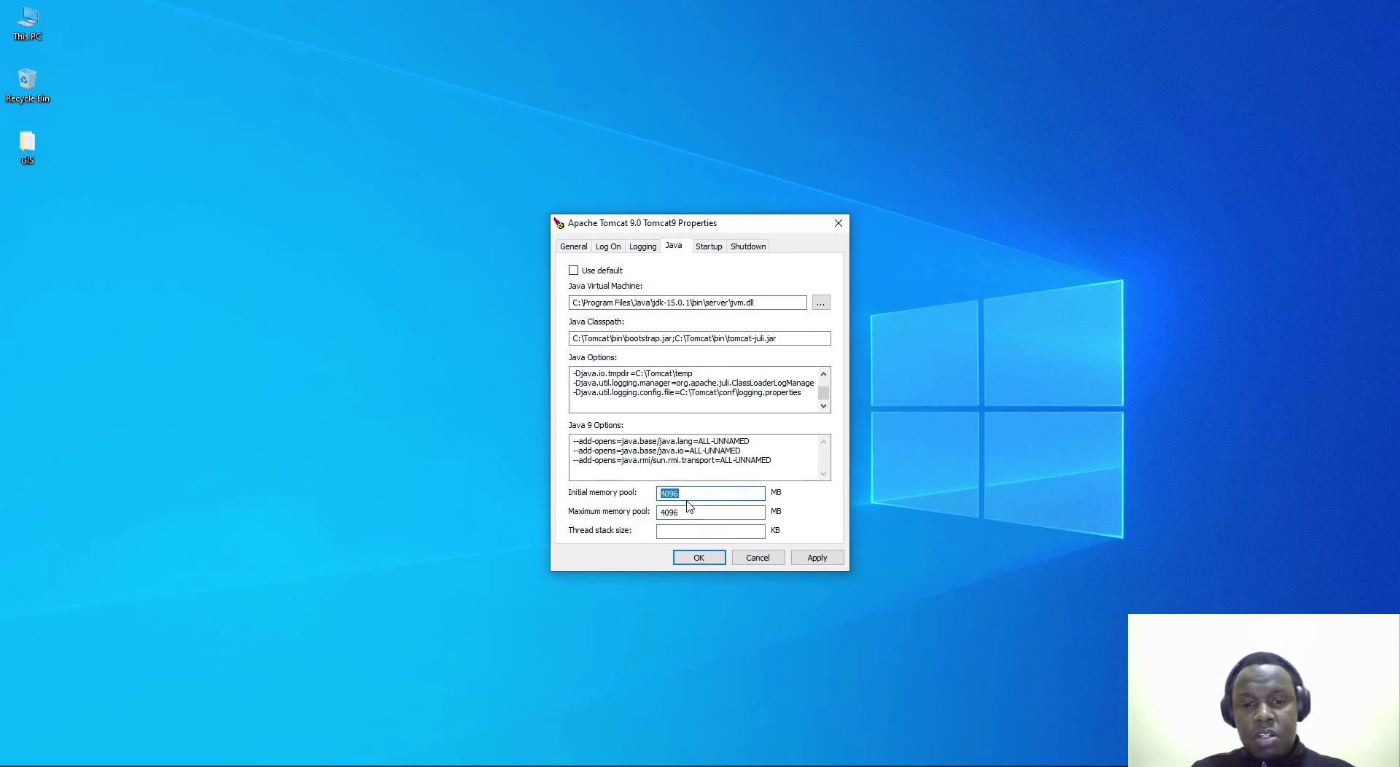
double_click(660, 494)
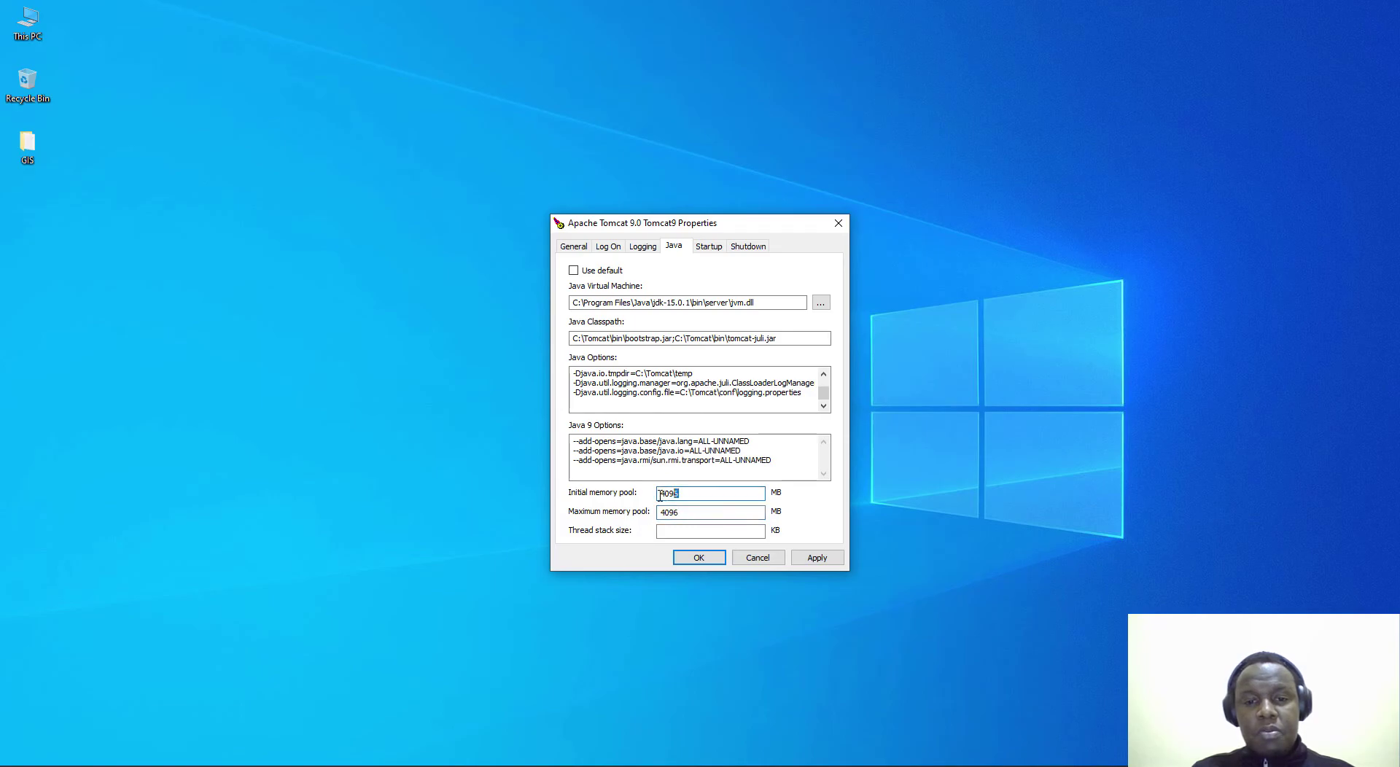
double_click(682, 513)
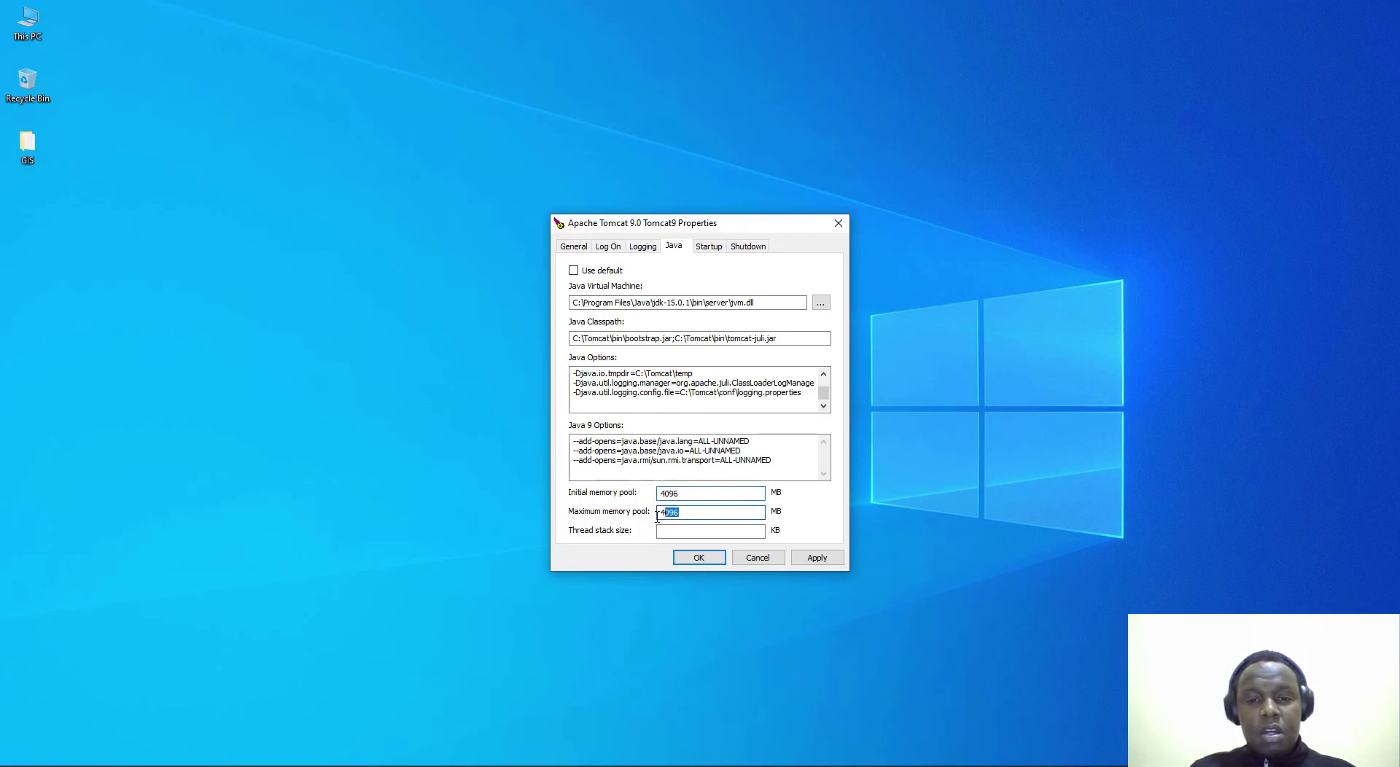
double_click(681, 495)
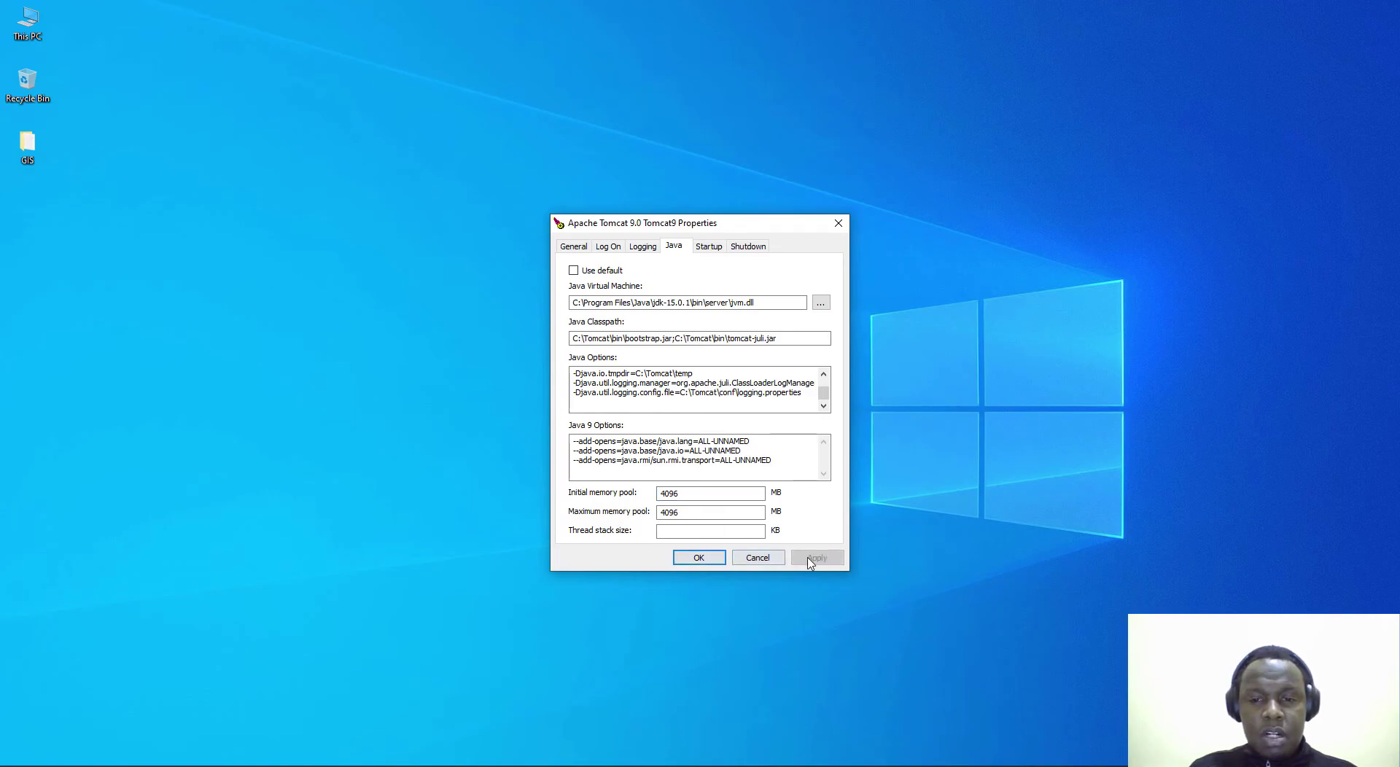
Step: Apply the memory settings and stop the Tomcat9 service from the General tab
click(816, 557)
click(575, 251)
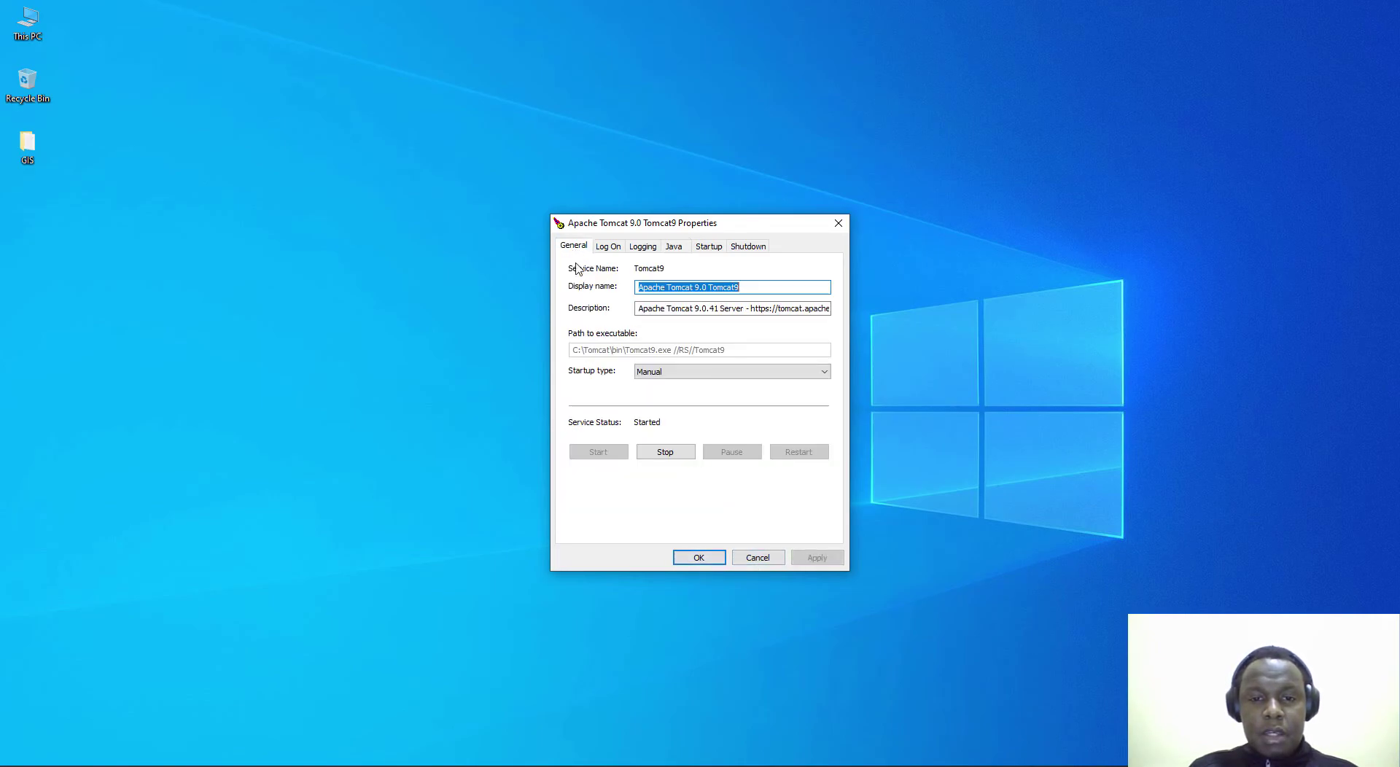
click(667, 453)
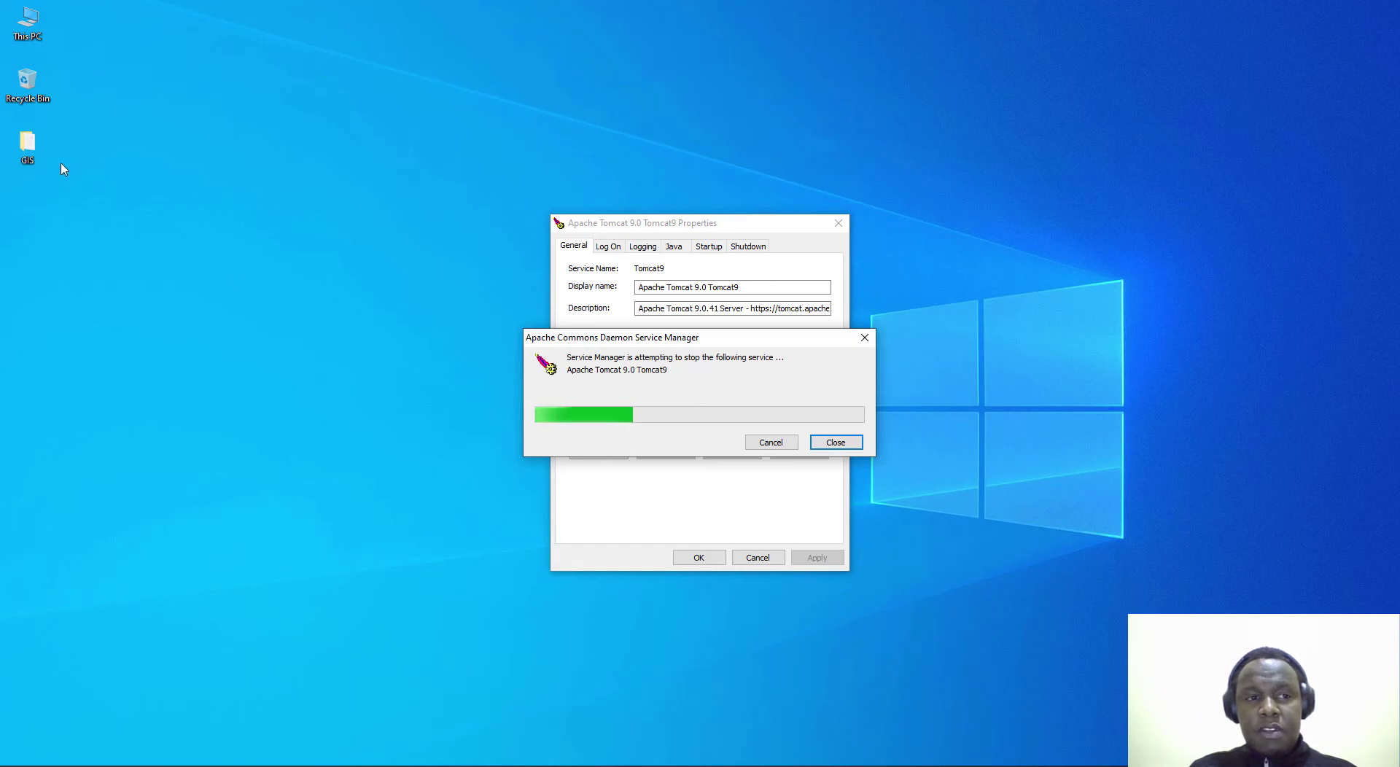
Step: Copy geoserver.war from the GIS > software > g folder
double_click(27, 146)
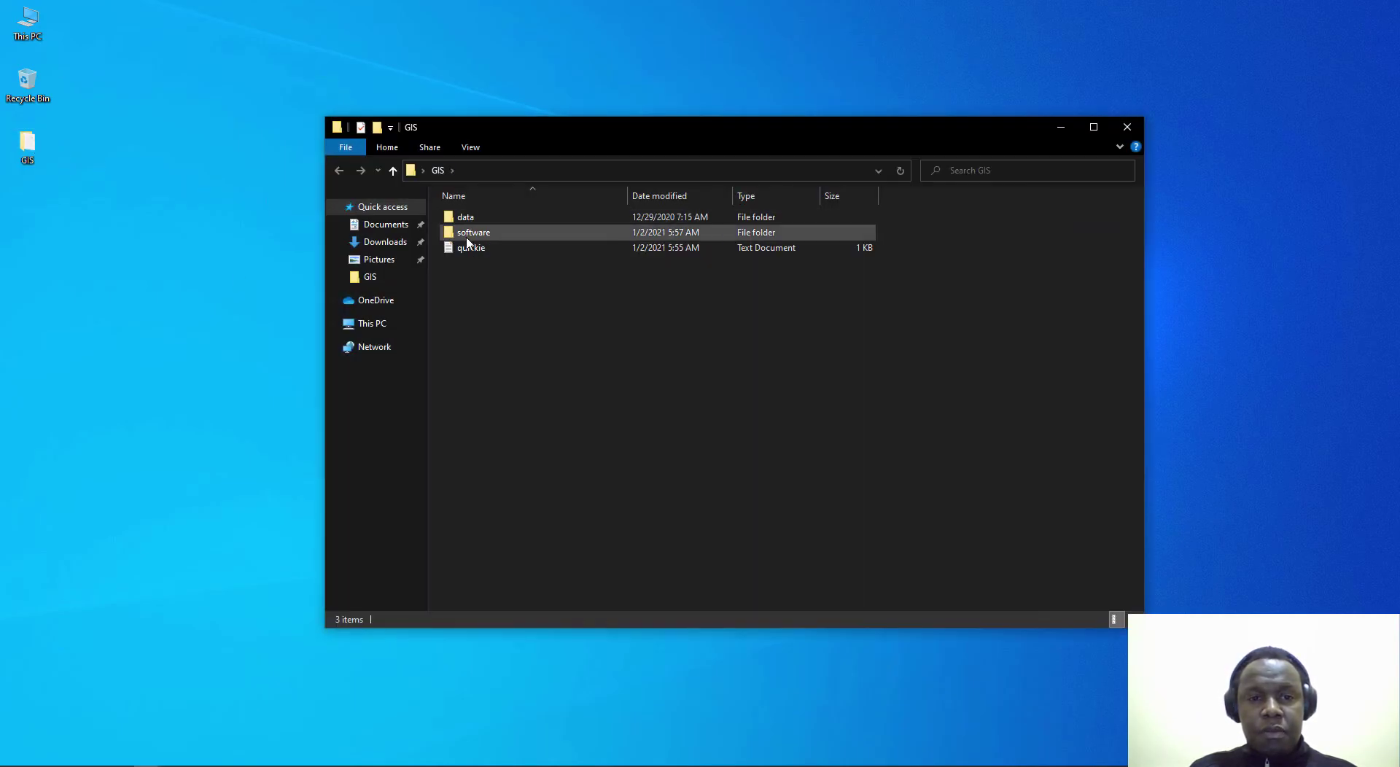
double_click(473, 234)
double_click(468, 233)
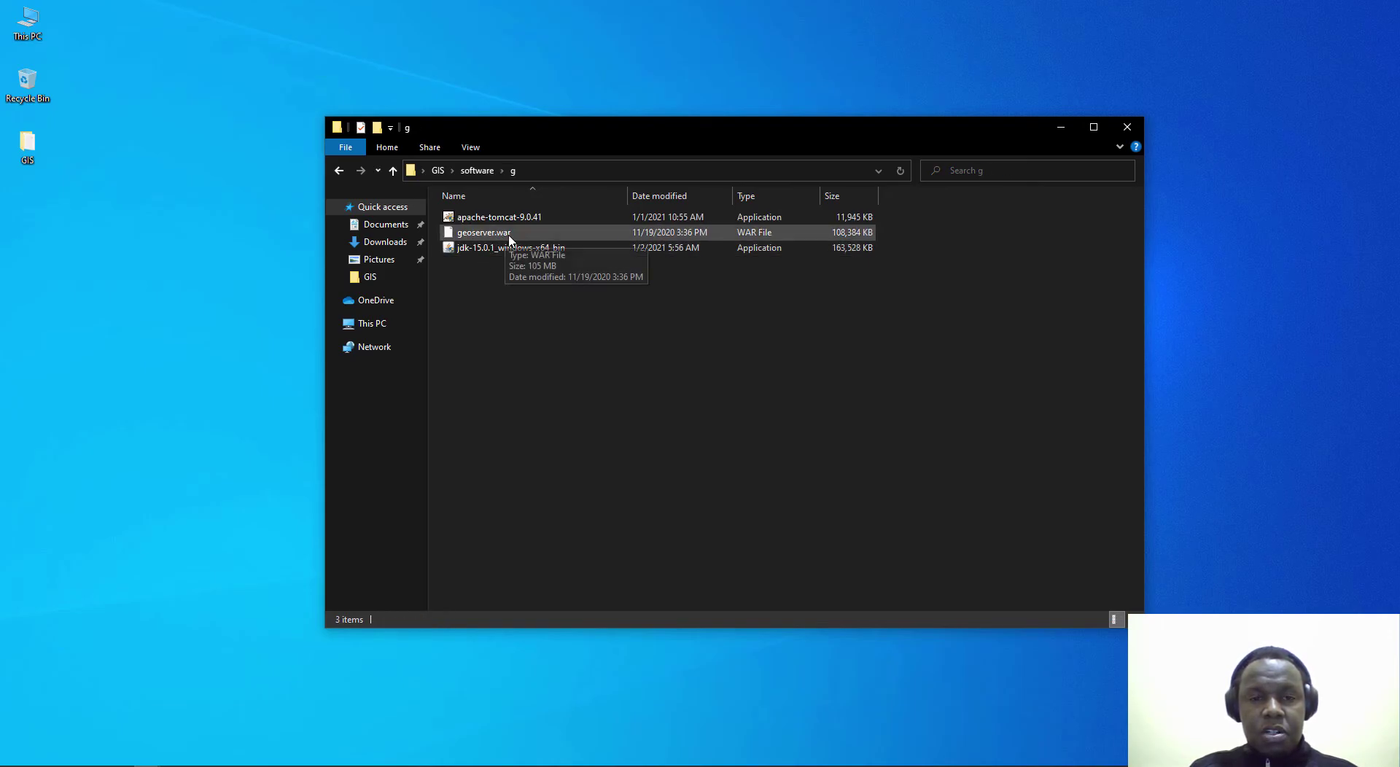
click(493, 237)
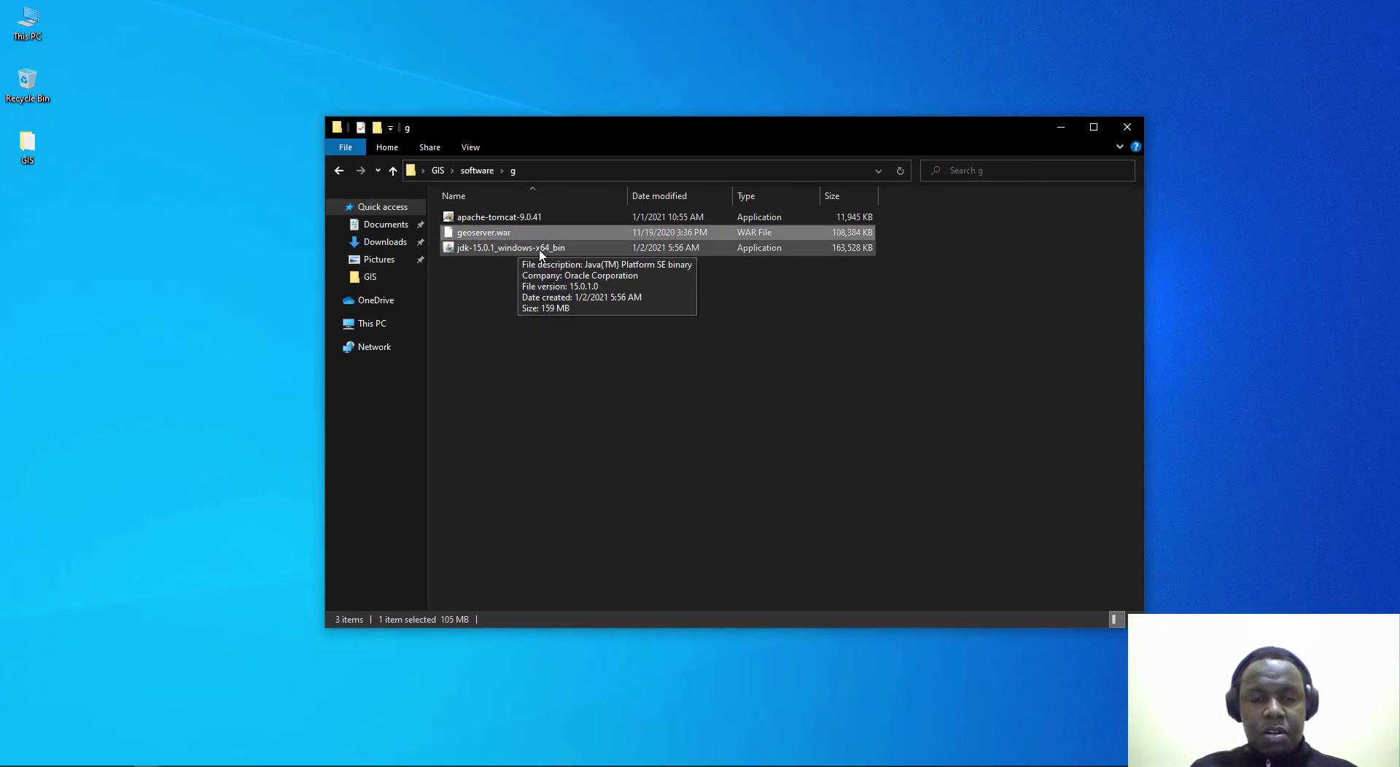
right_click(473, 237)
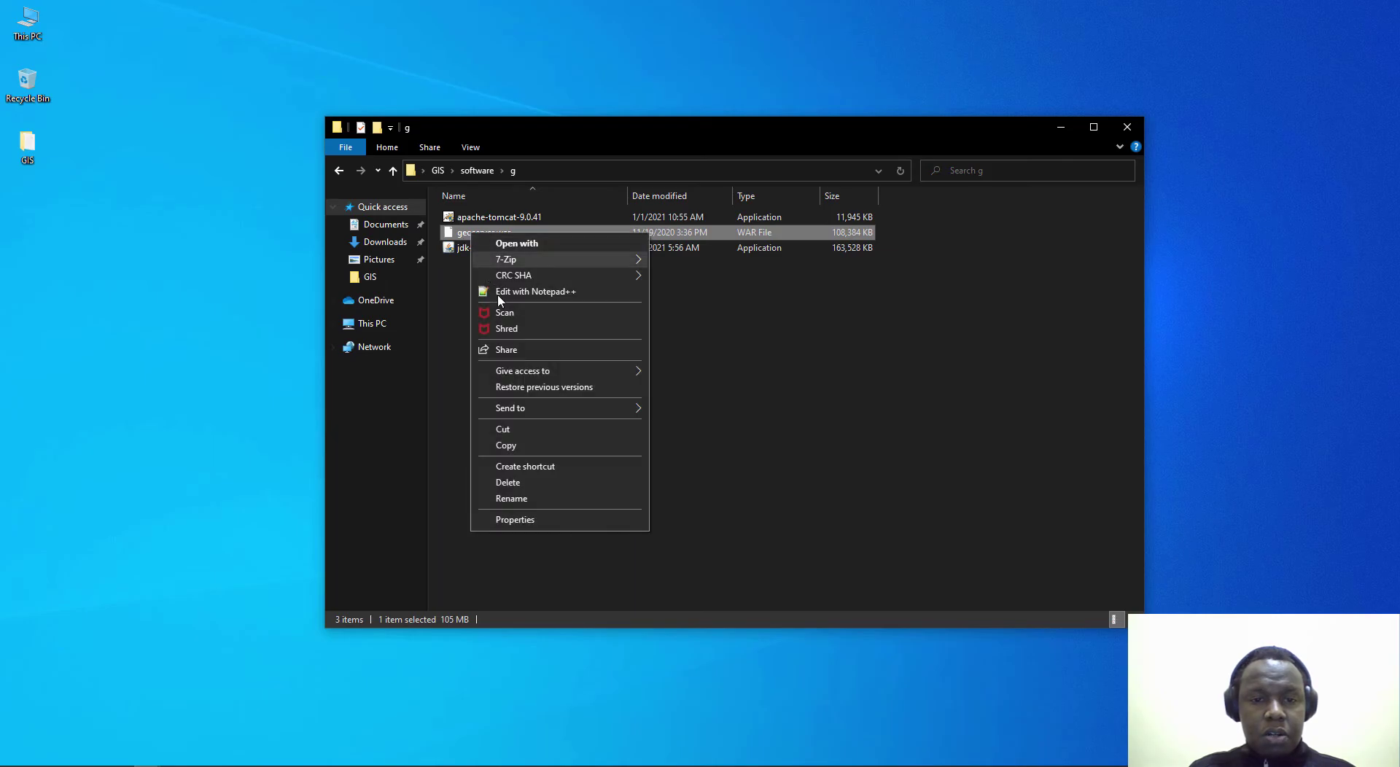
click(511, 447)
Step: Paste geoserver.war into C:\Tomcat\webapps, granting folder access when prompted
click(393, 323)
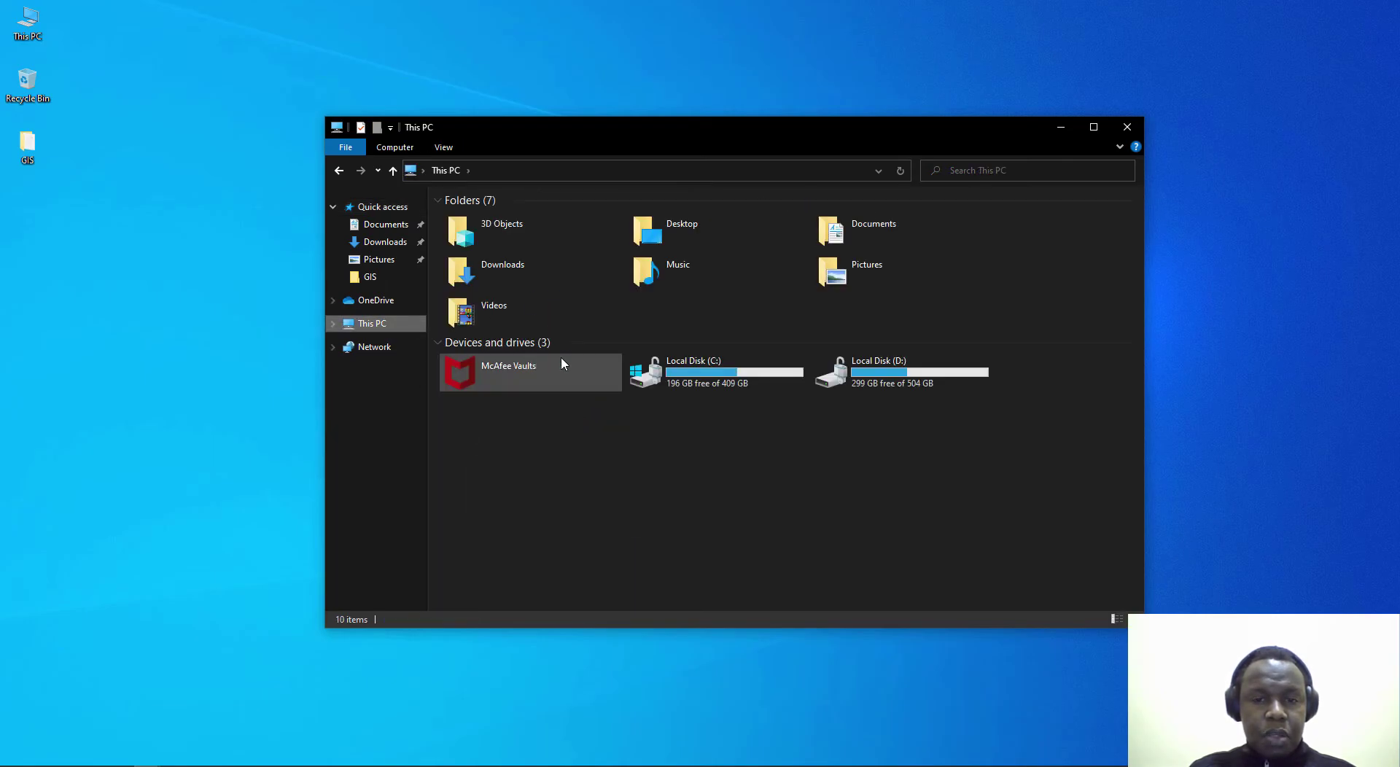
double_click(674, 370)
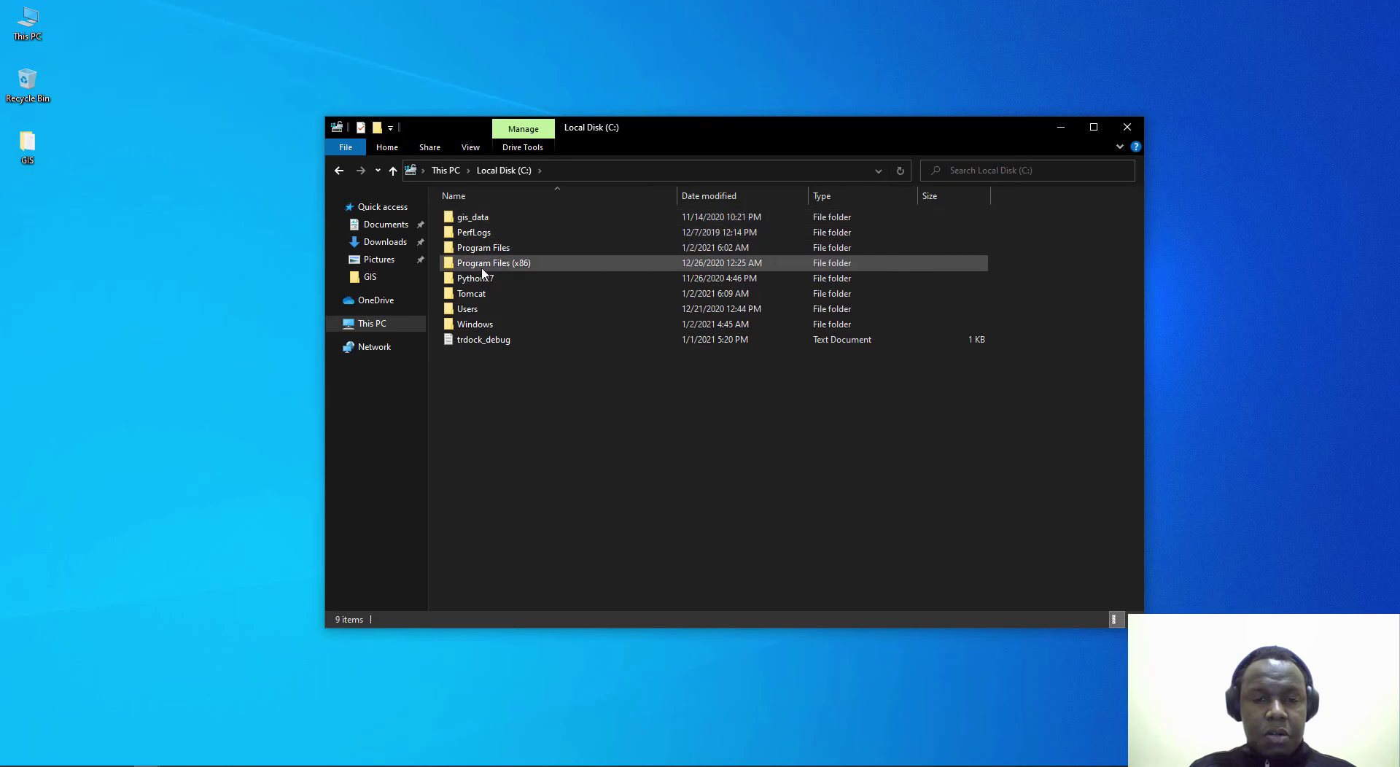
click(489, 296)
double_click(487, 295)
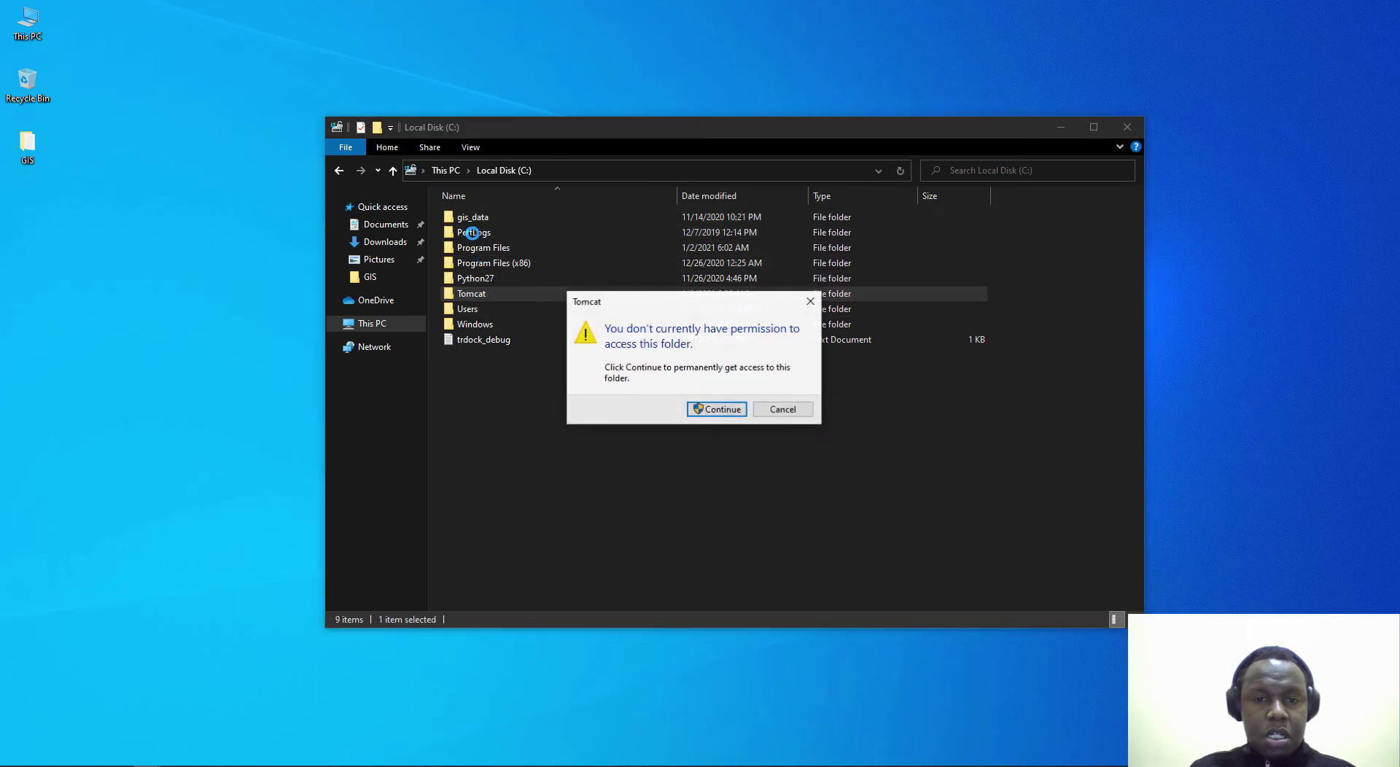
click(711, 410)
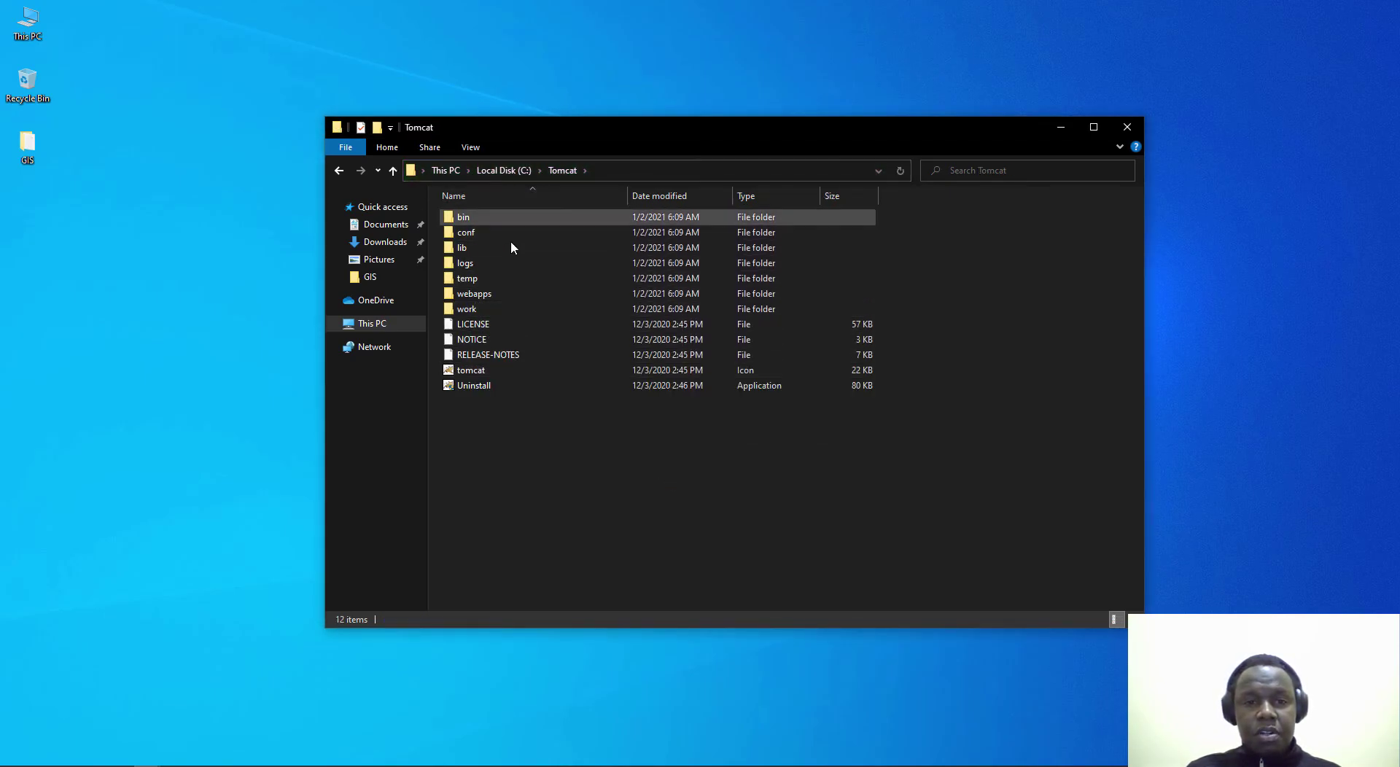
double_click(474, 294)
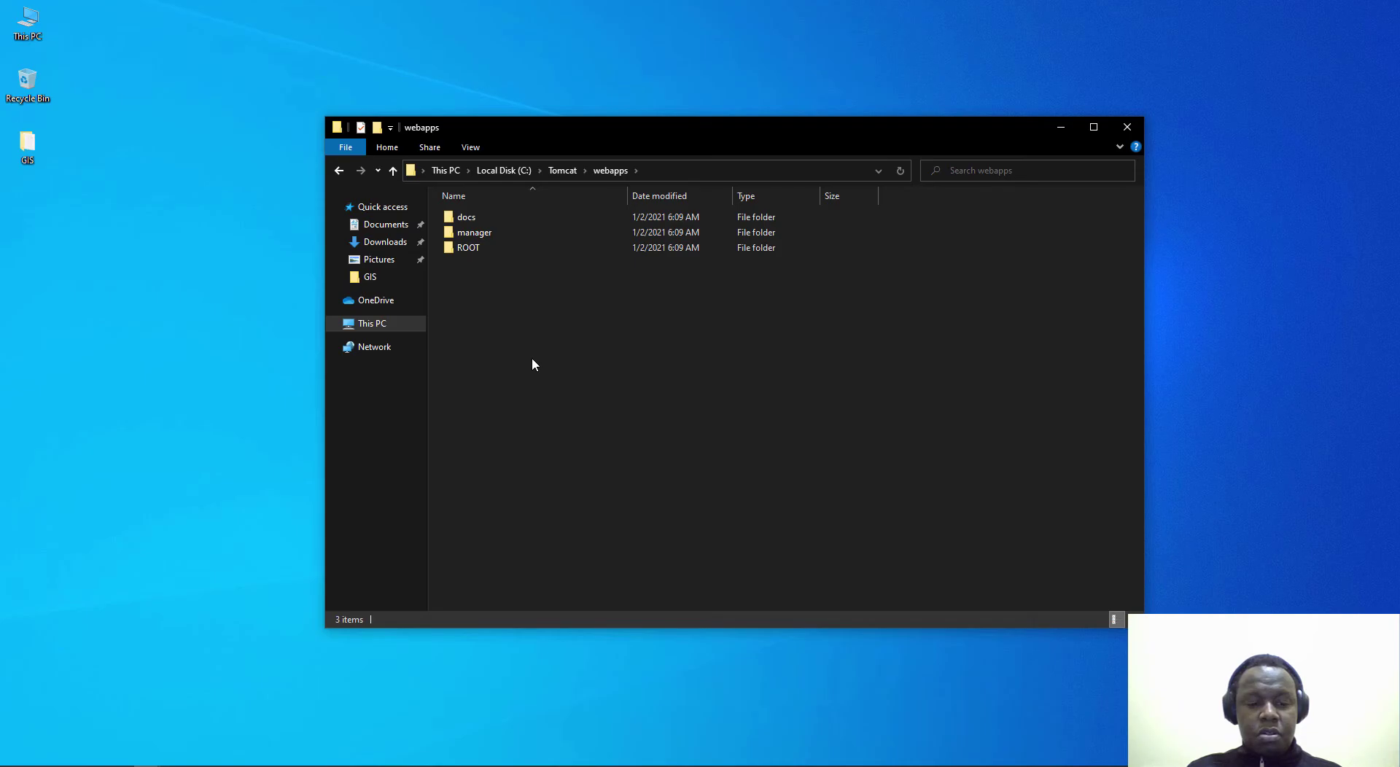
key(ctrl+v)
click(511, 313)
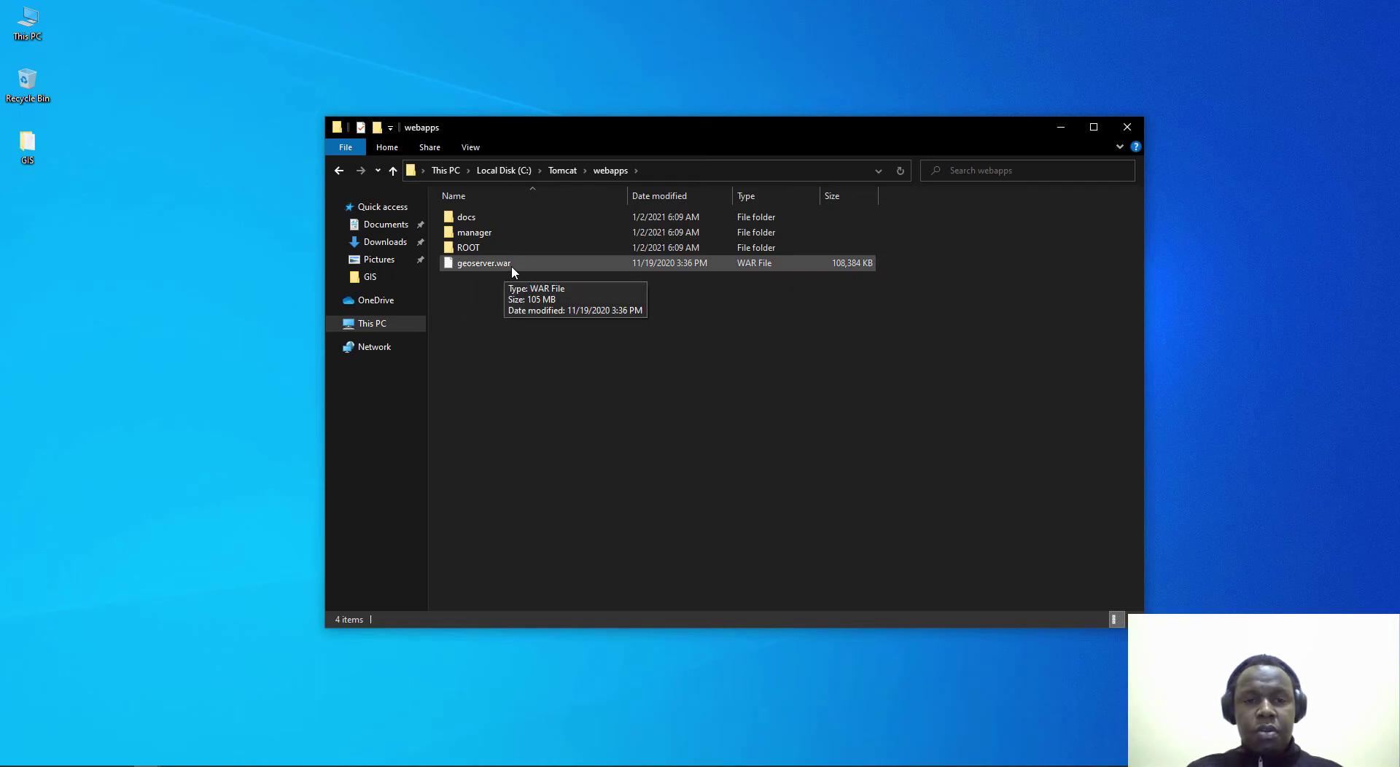
click(1132, 135)
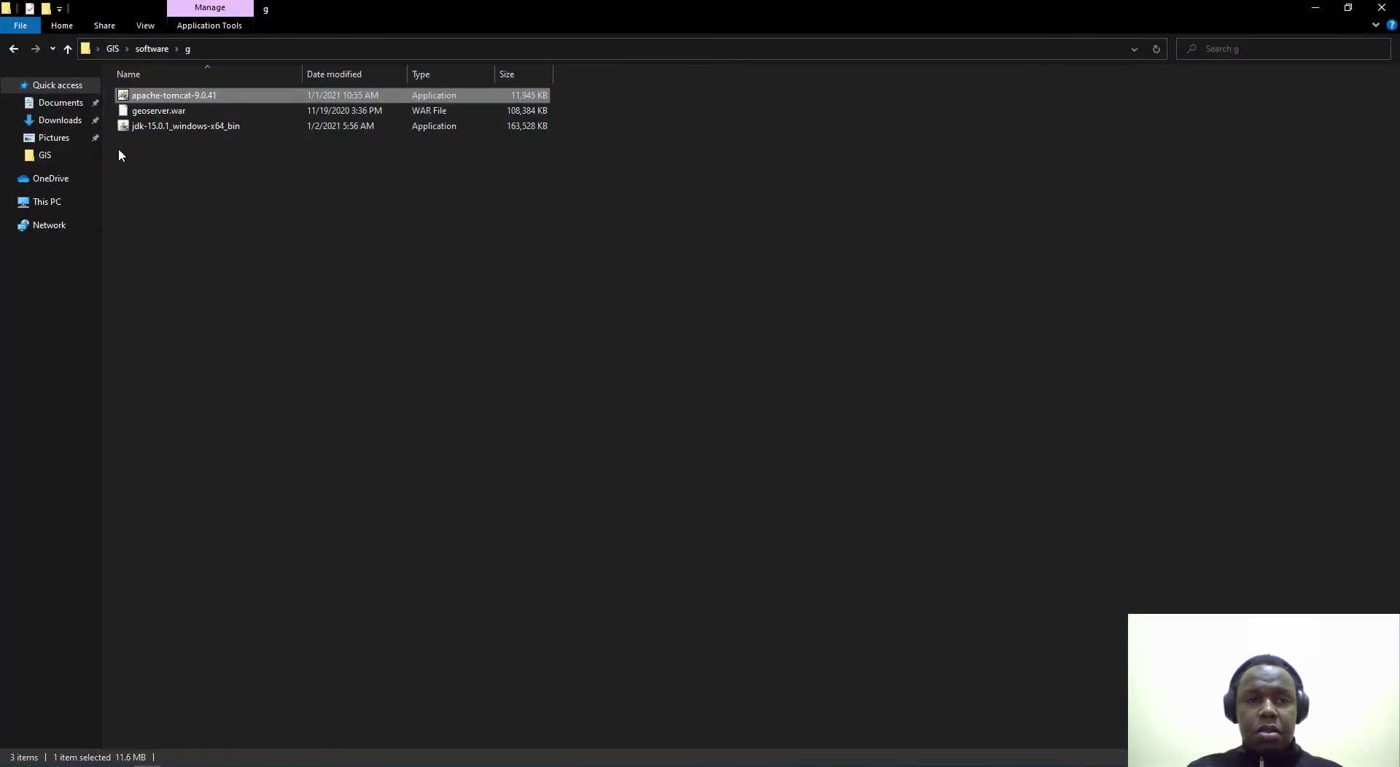
Step: Reopen C:\Tomcat\webapps to confirm geoserver.war is there alongside docs, manager and ROOT
click(59, 204)
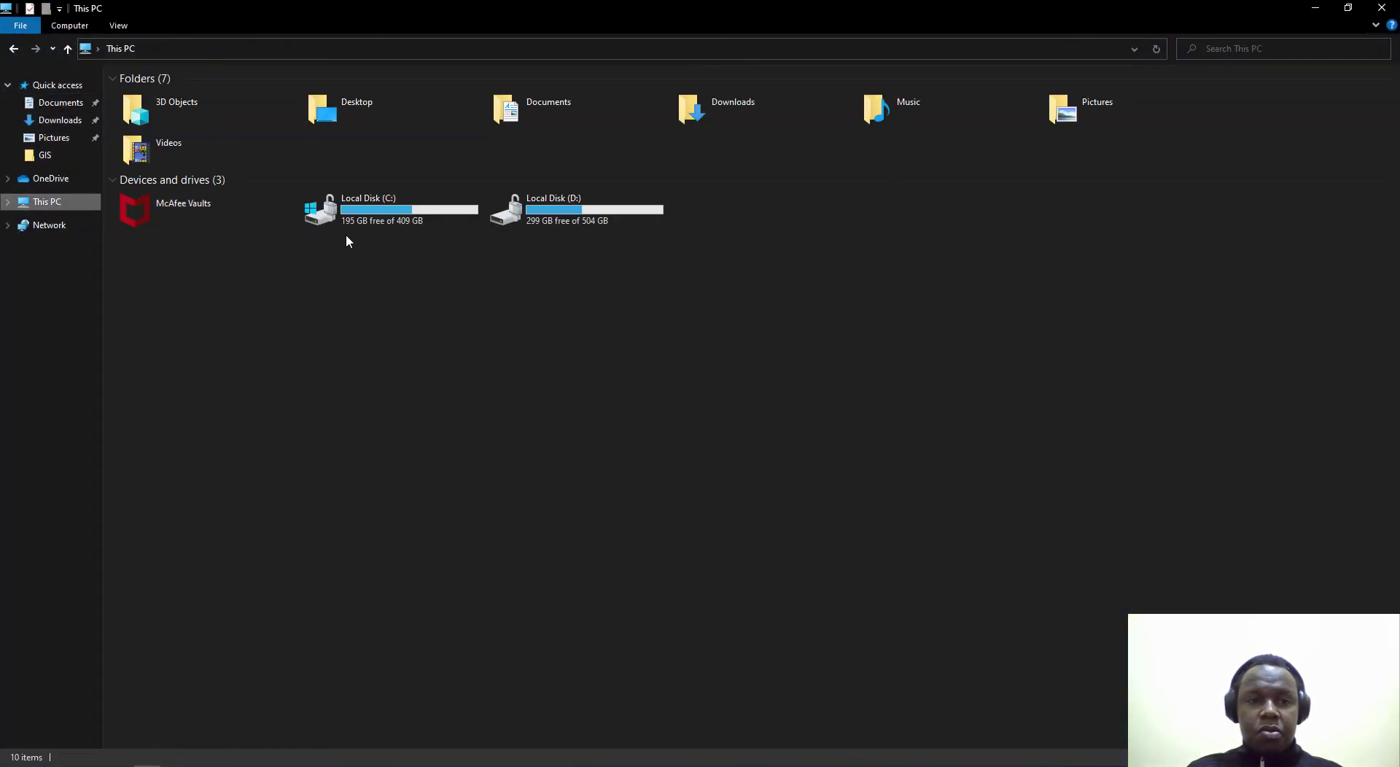
double_click(342, 216)
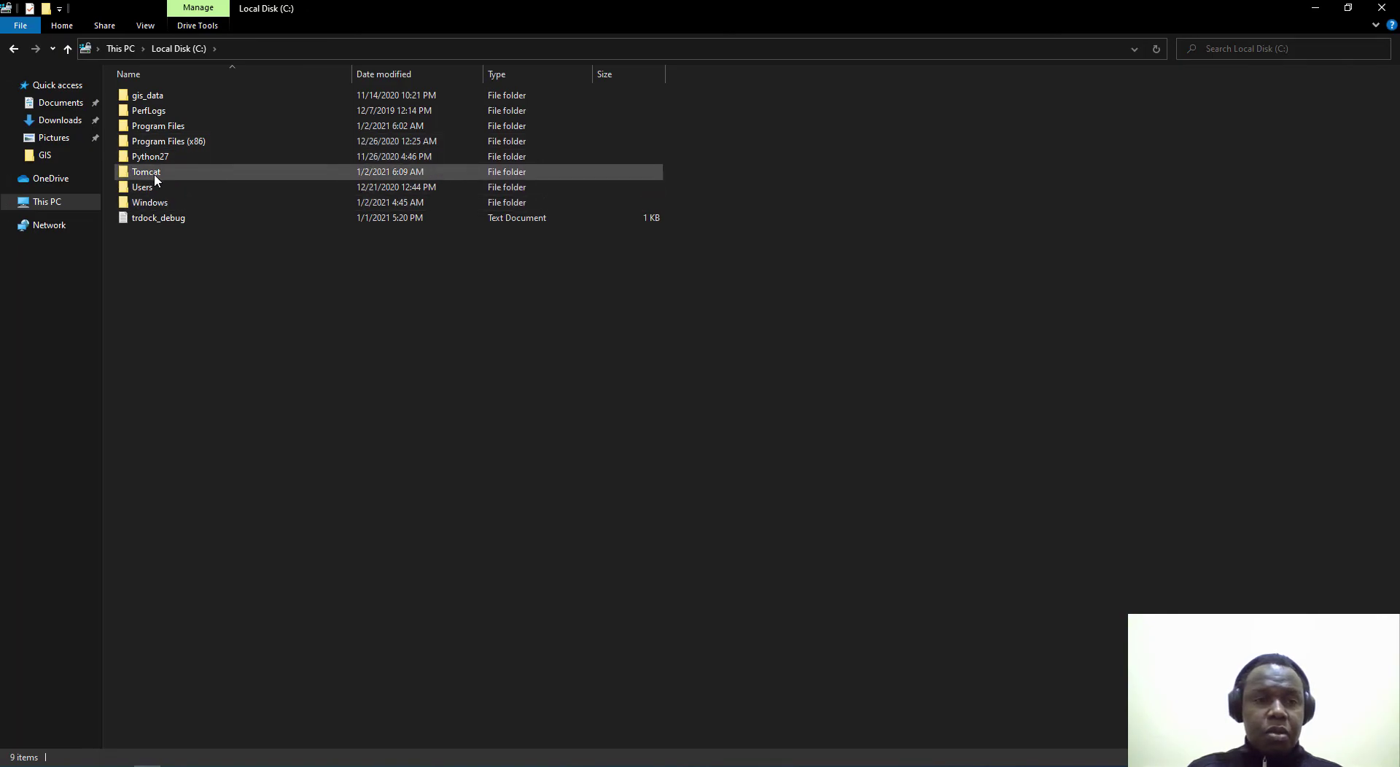
double_click(150, 173)
double_click(156, 171)
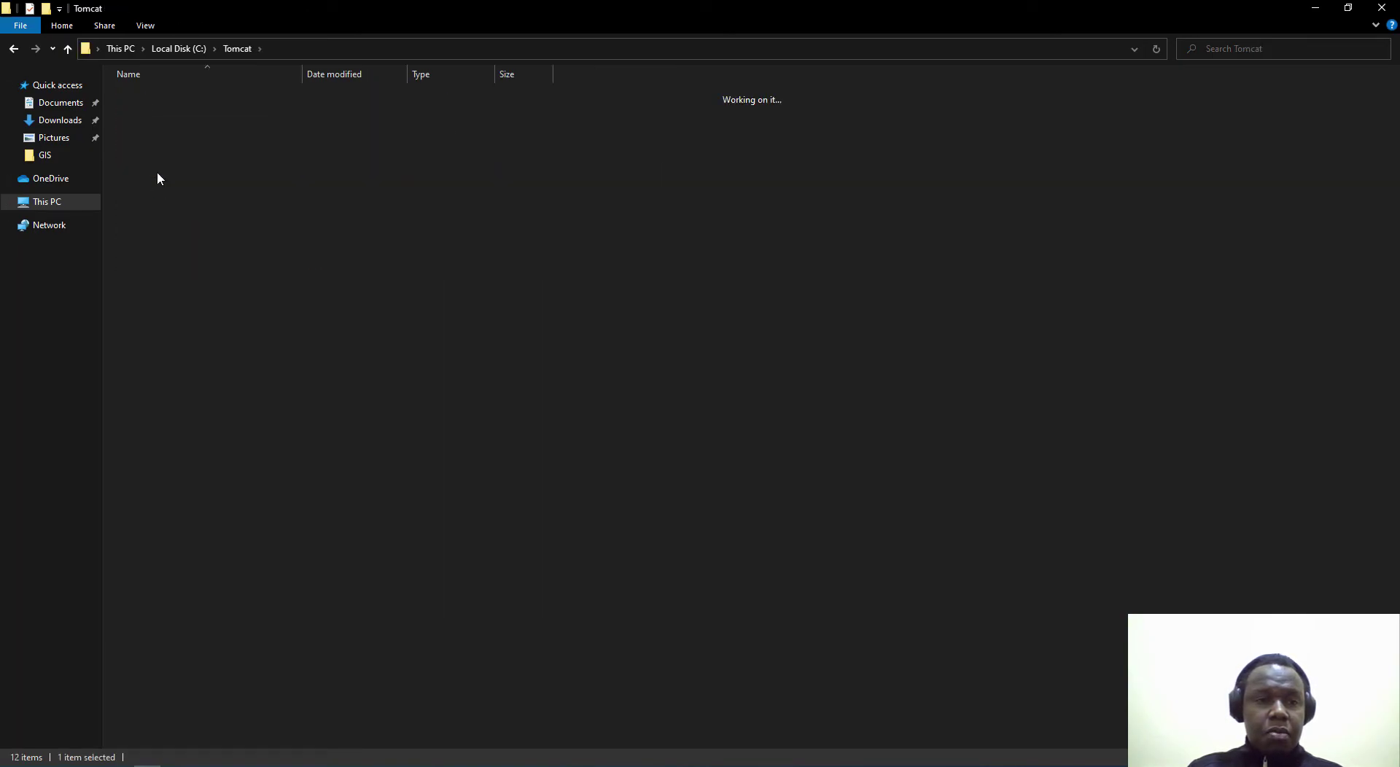
double_click(411, 30)
click(408, 315)
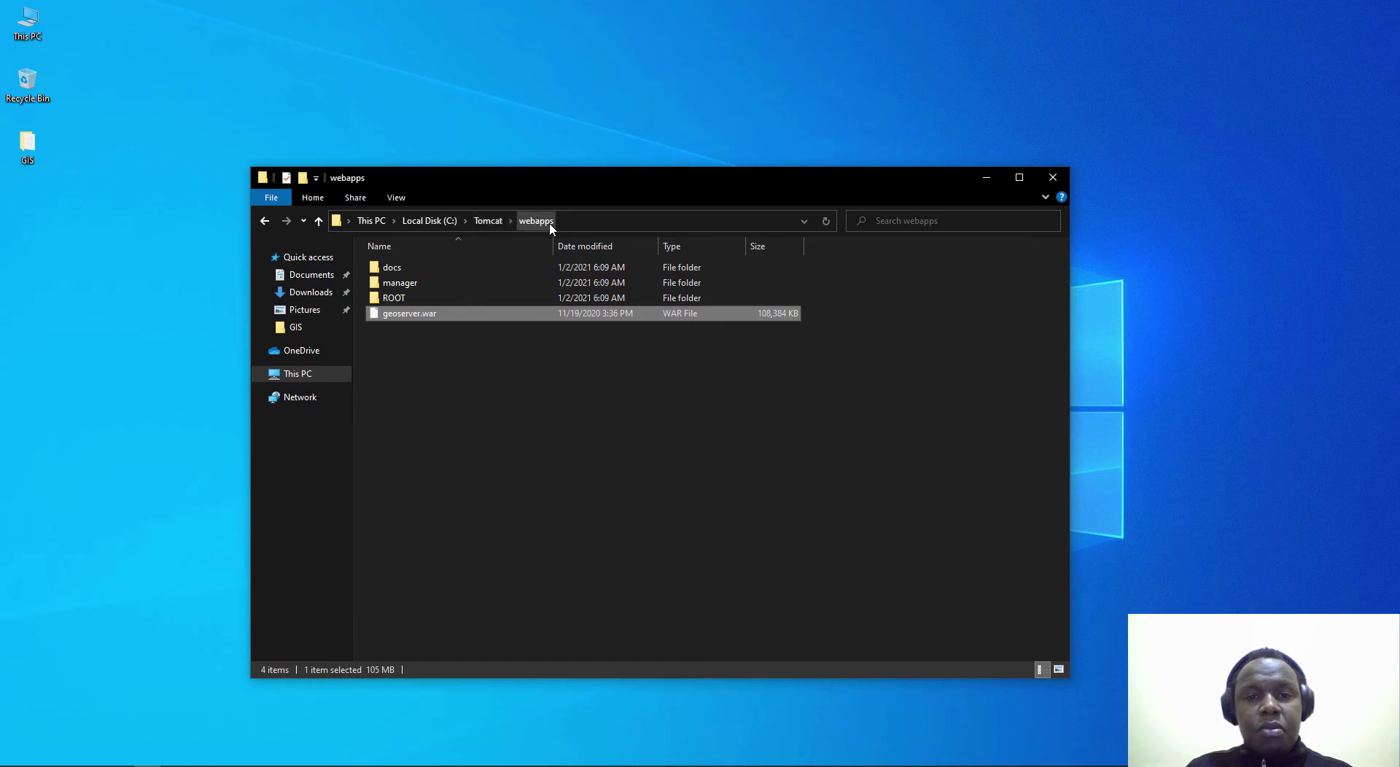
Step: Close the webapps folder window and start the Tomcat9 service from its Properties dialog
click(1053, 185)
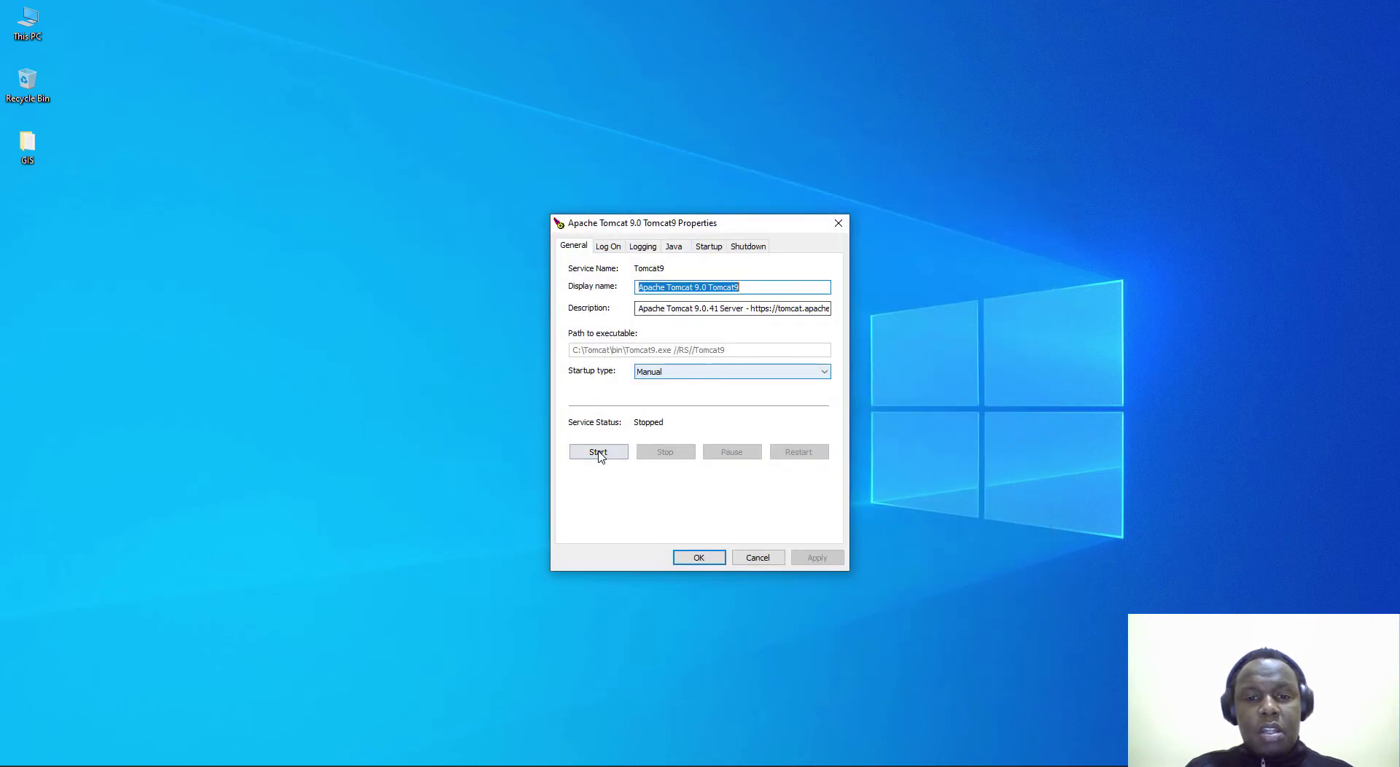
click(597, 453)
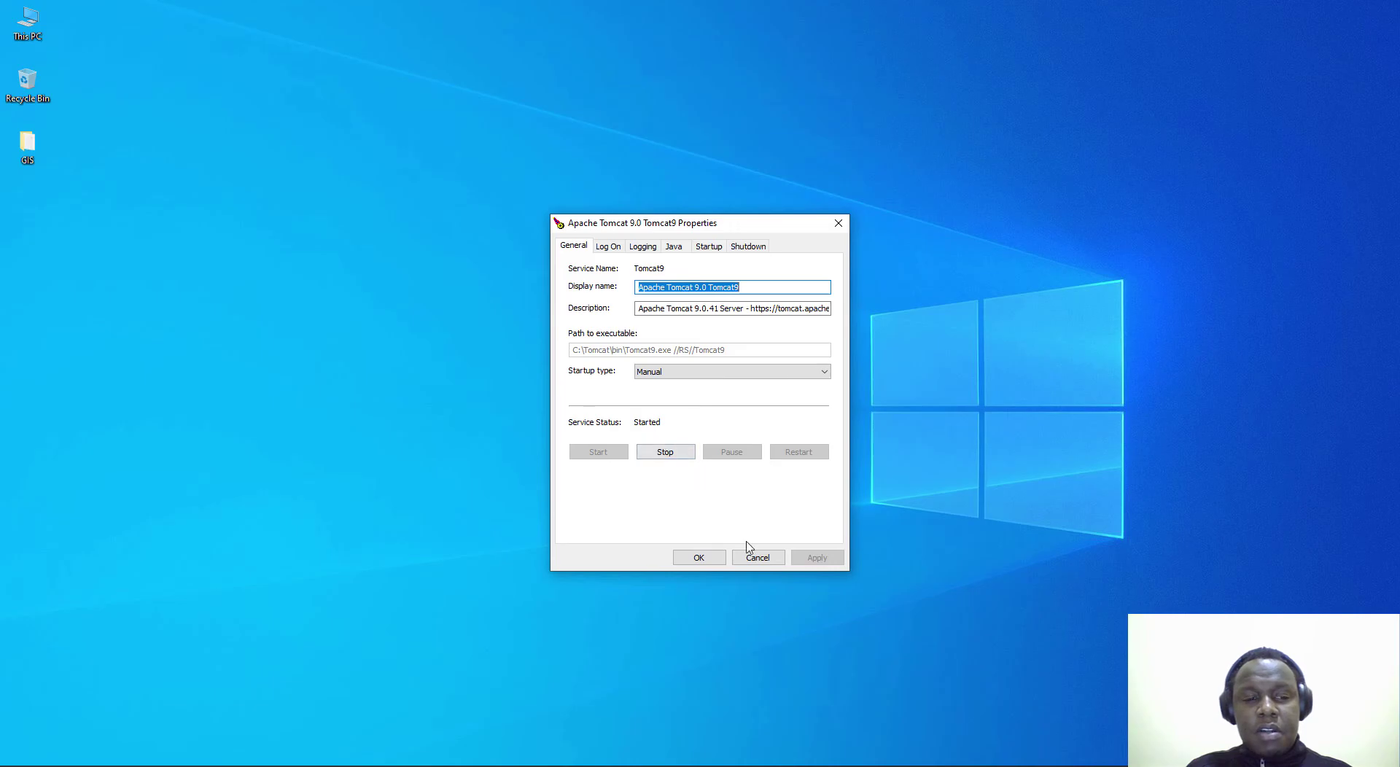
Step: Load localhost:8080 in a new tab of the maximized Edge window, then reload it
key(alt+Tab)
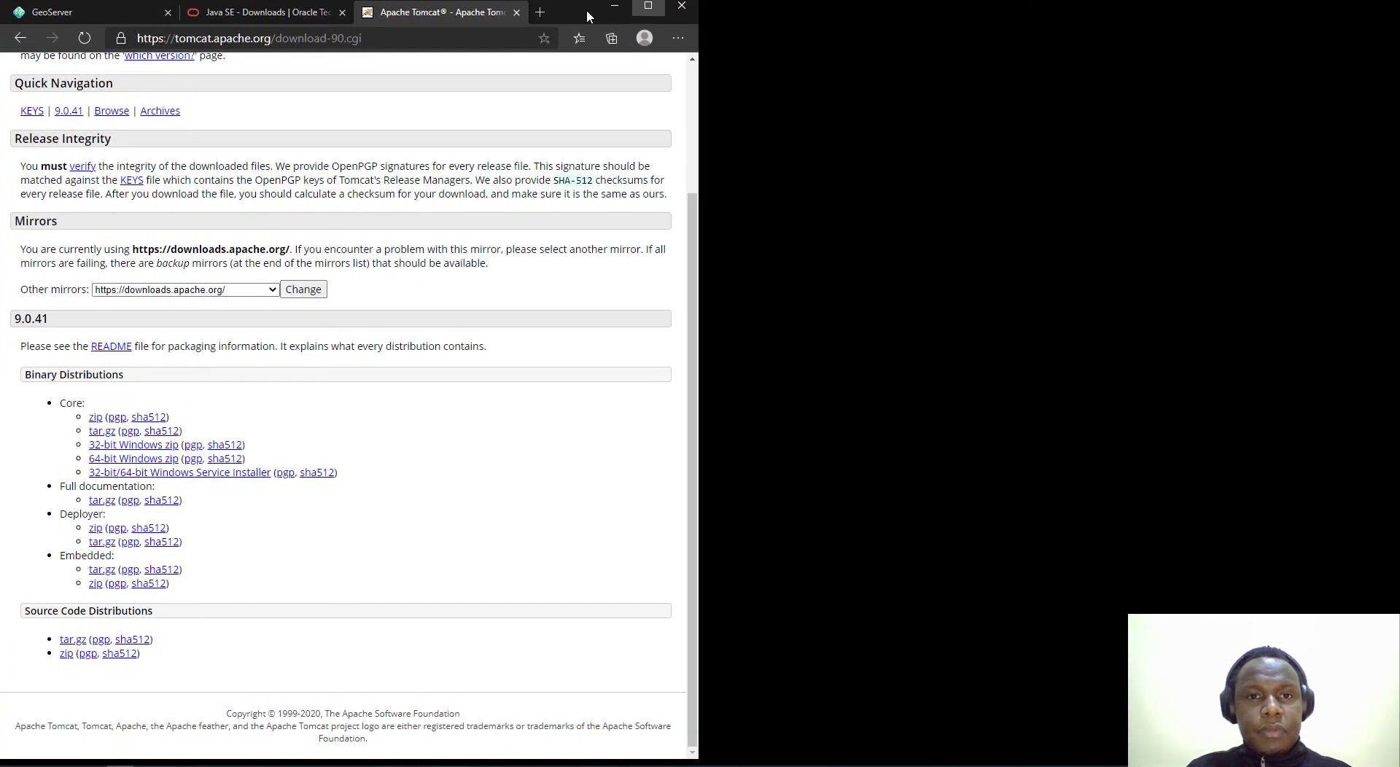
double_click(587, 8)
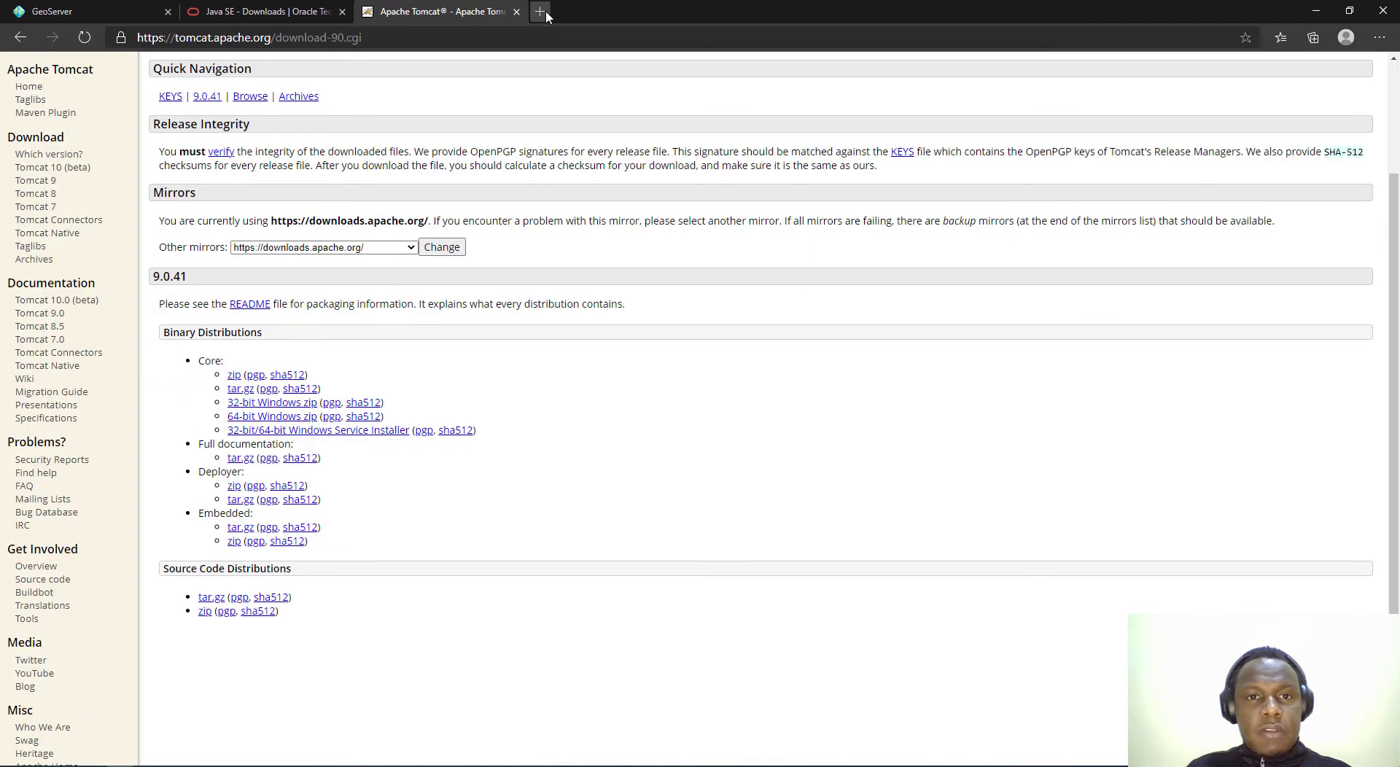
click(540, 12)
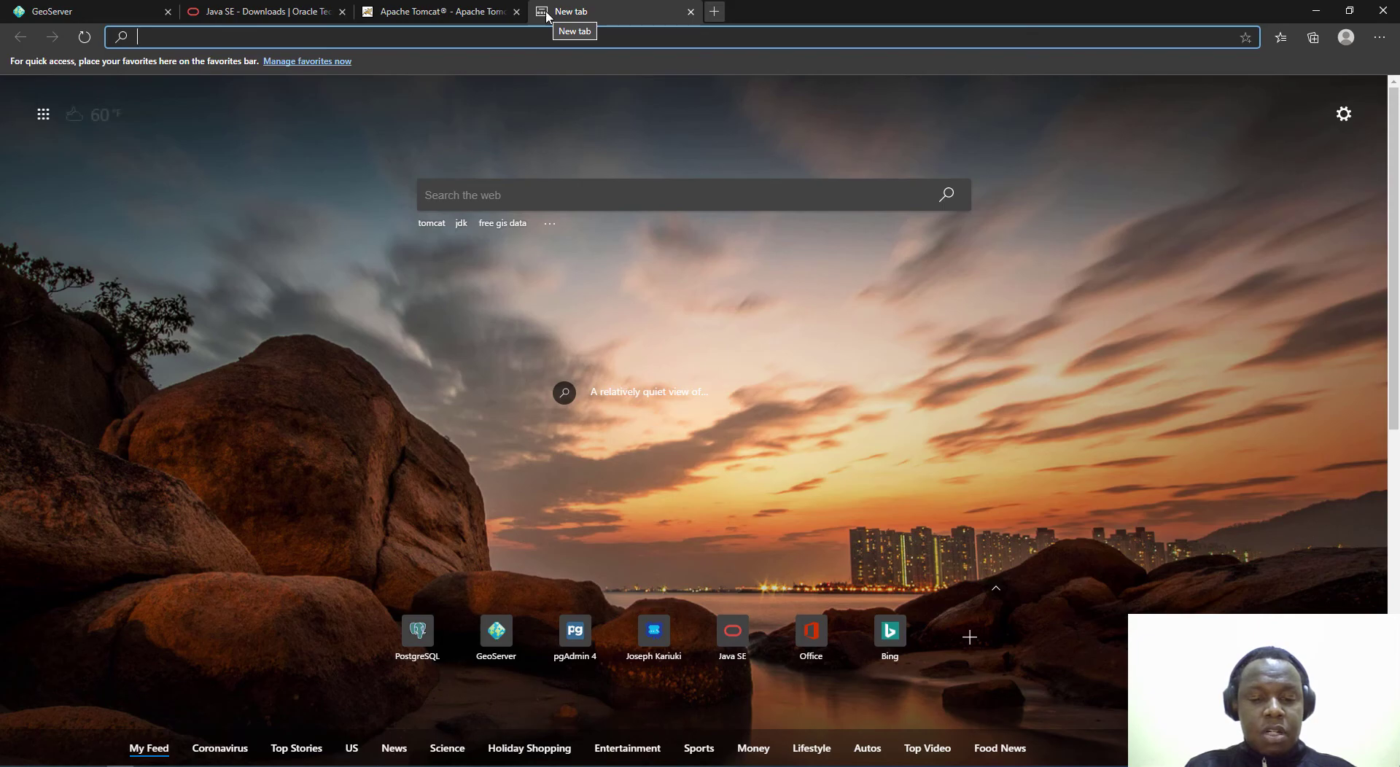
text(localhost)
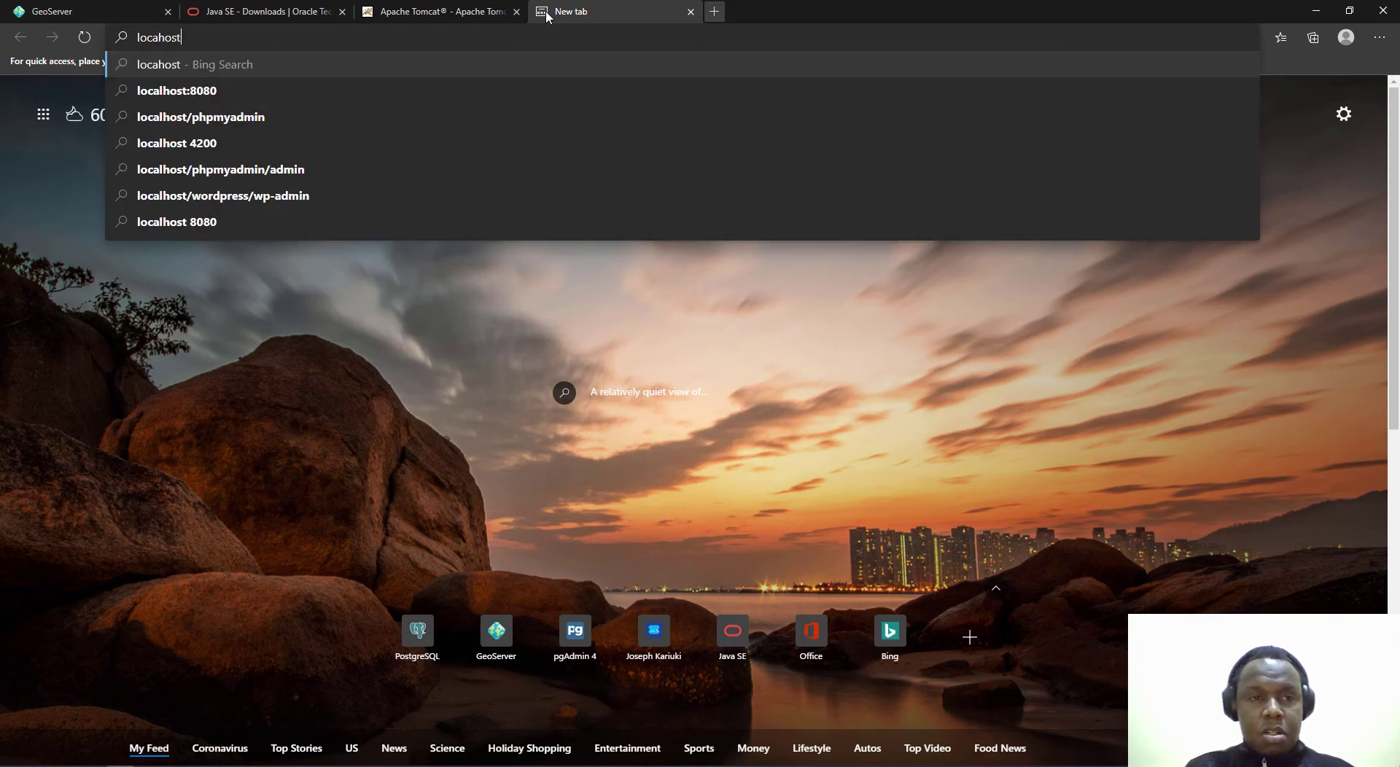
text(:8080)
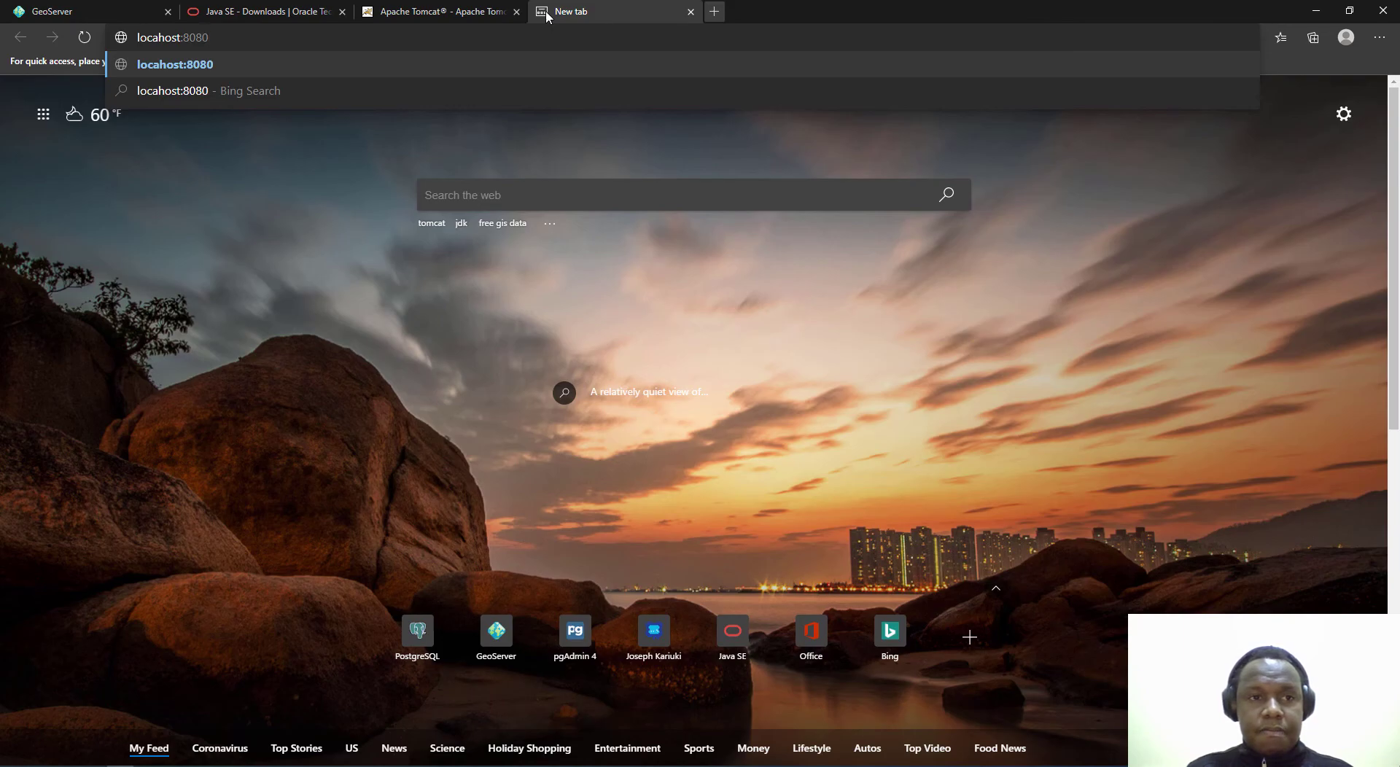
key(Return)
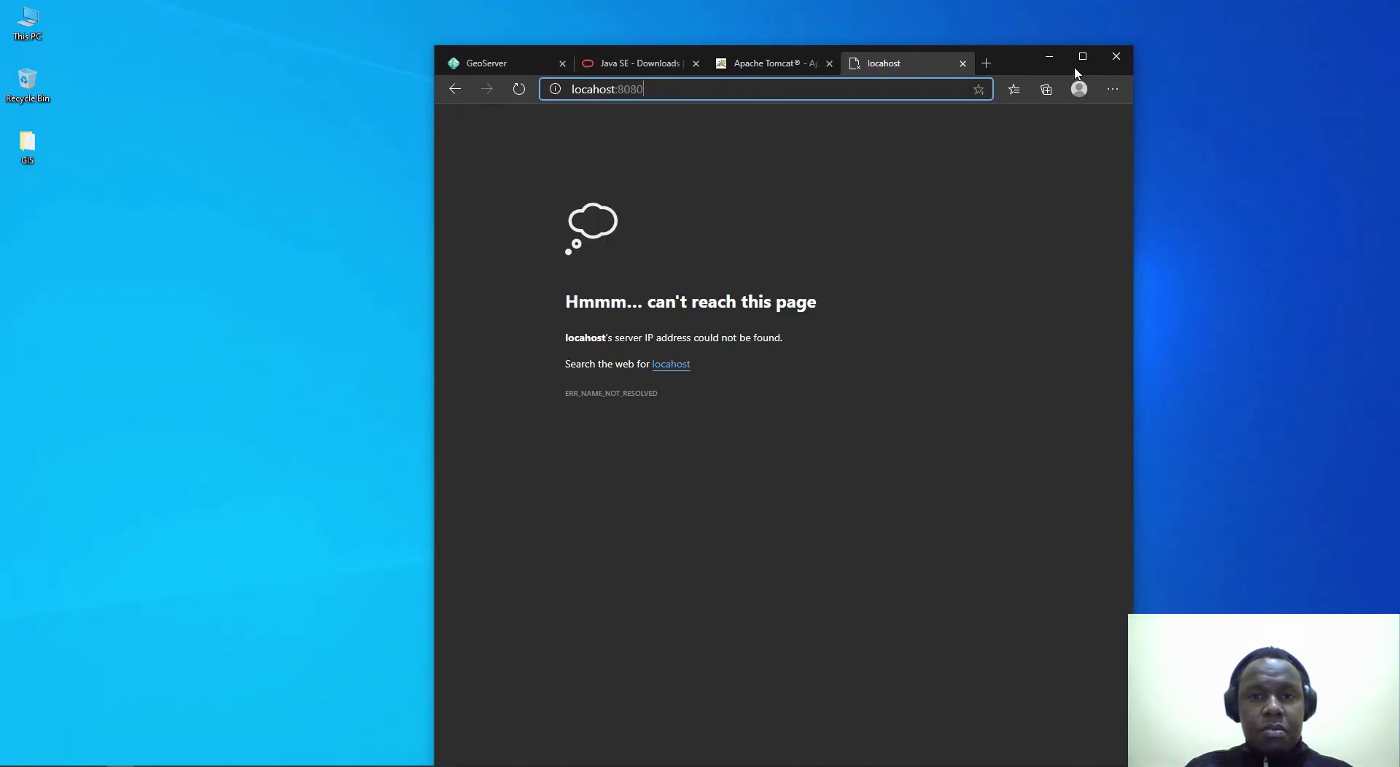
drag(1020, 64, 810, 24)
click(872, 15)
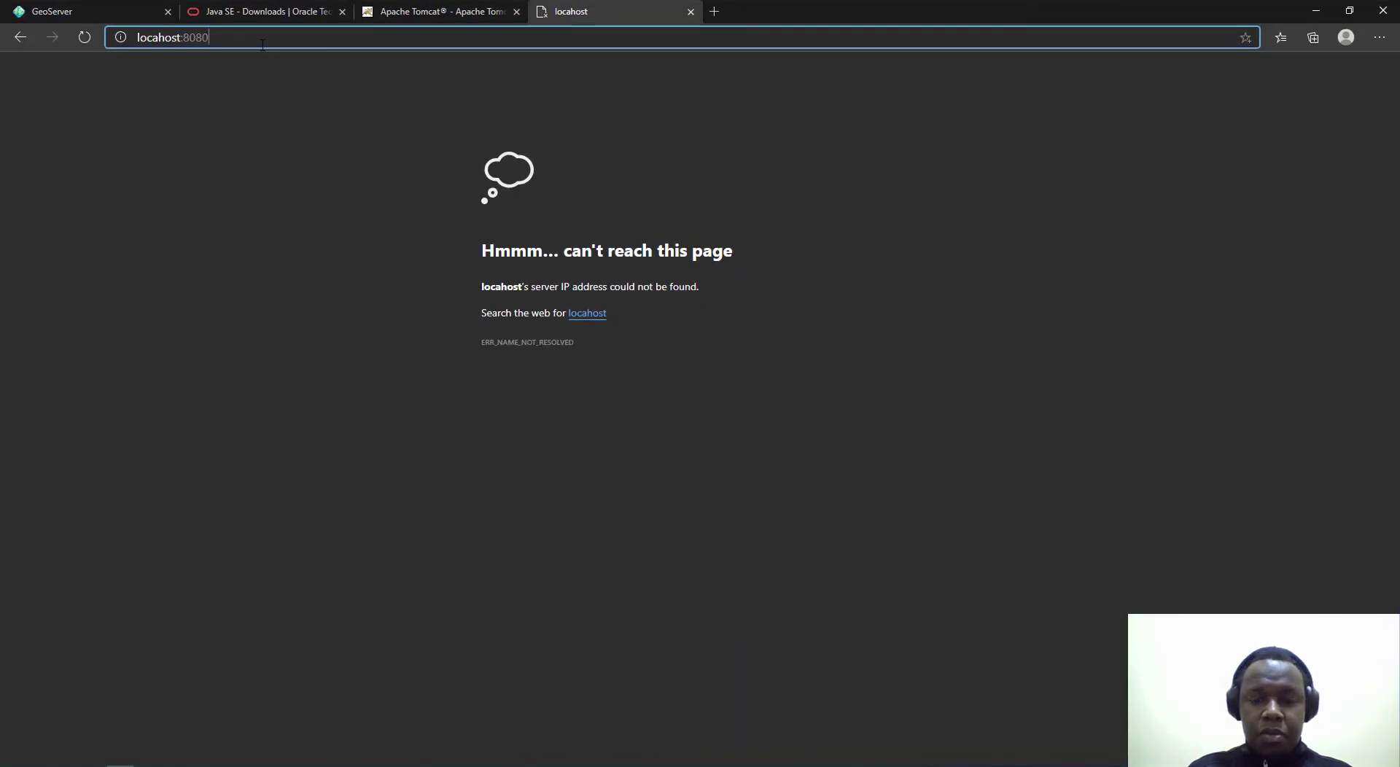
key(Return)
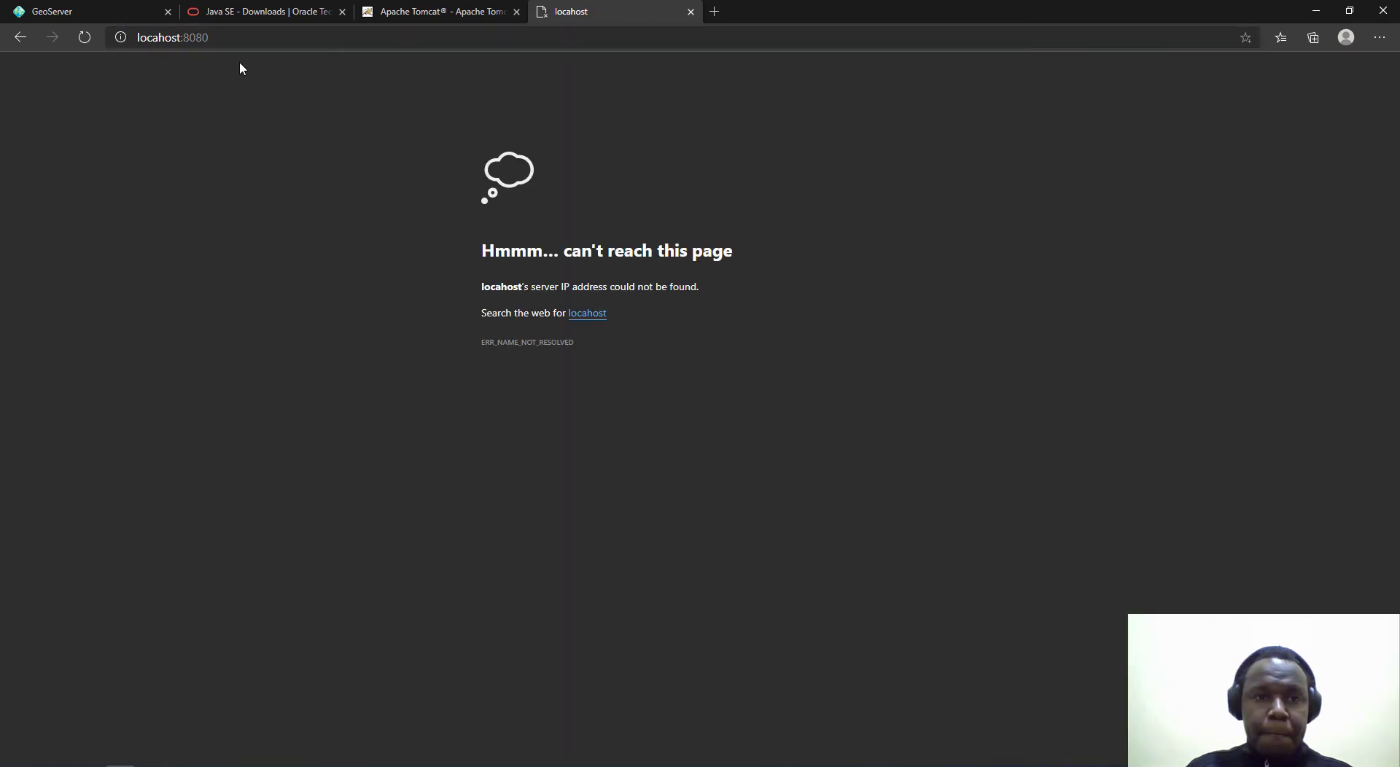
Step: Close the localhost, Apache Tomcat, Java SE downloads, GeoServer release and blank tabs
key(ctrl+w)
click(517, 11)
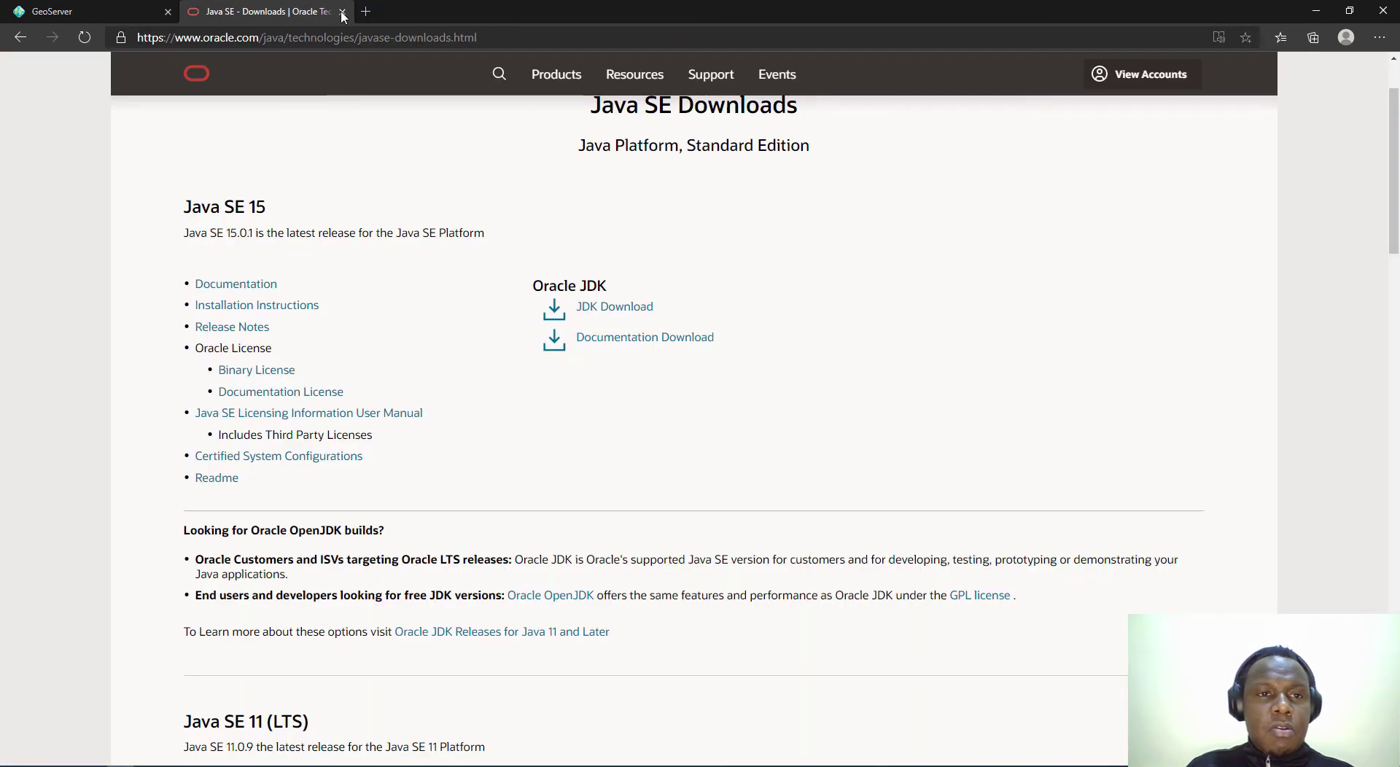
click(342, 11)
click(191, 10)
click(168, 11)
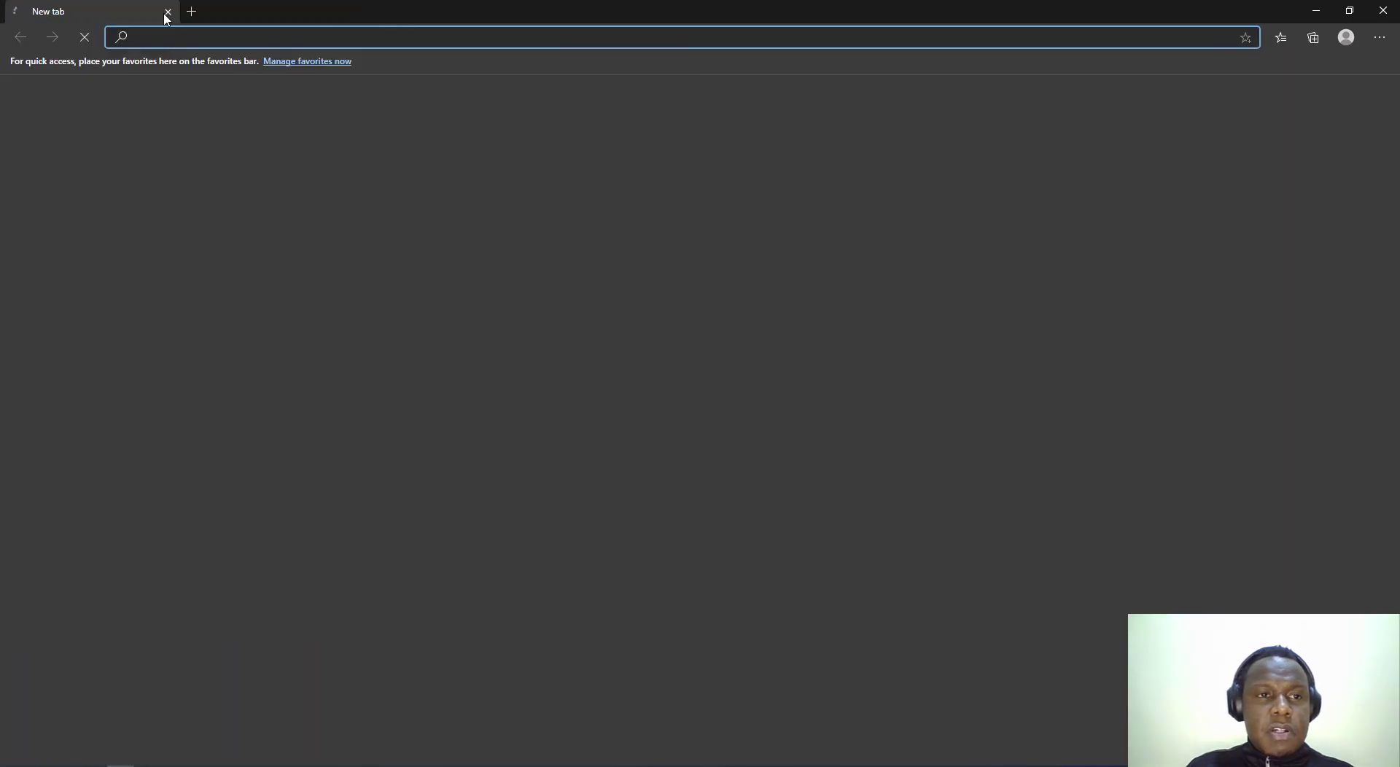
click(168, 11)
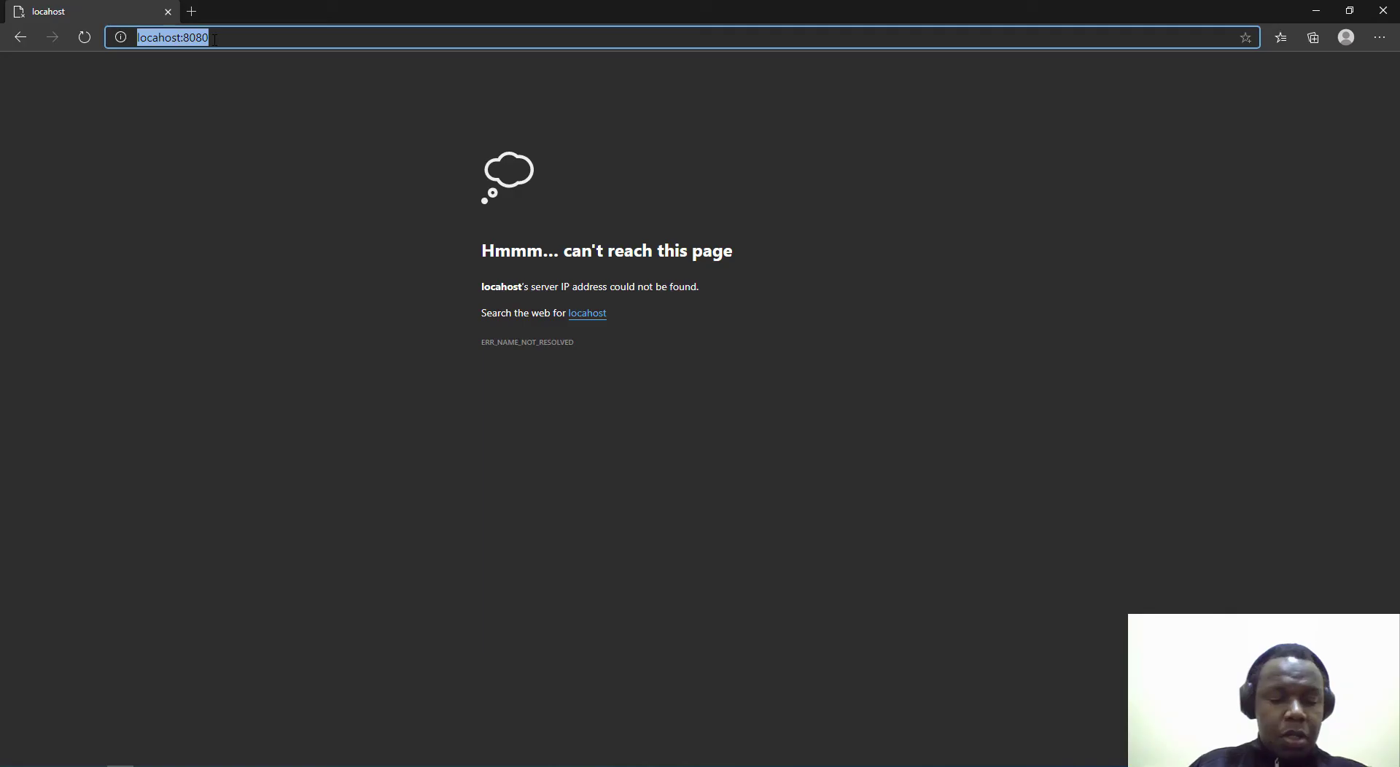
text(https)
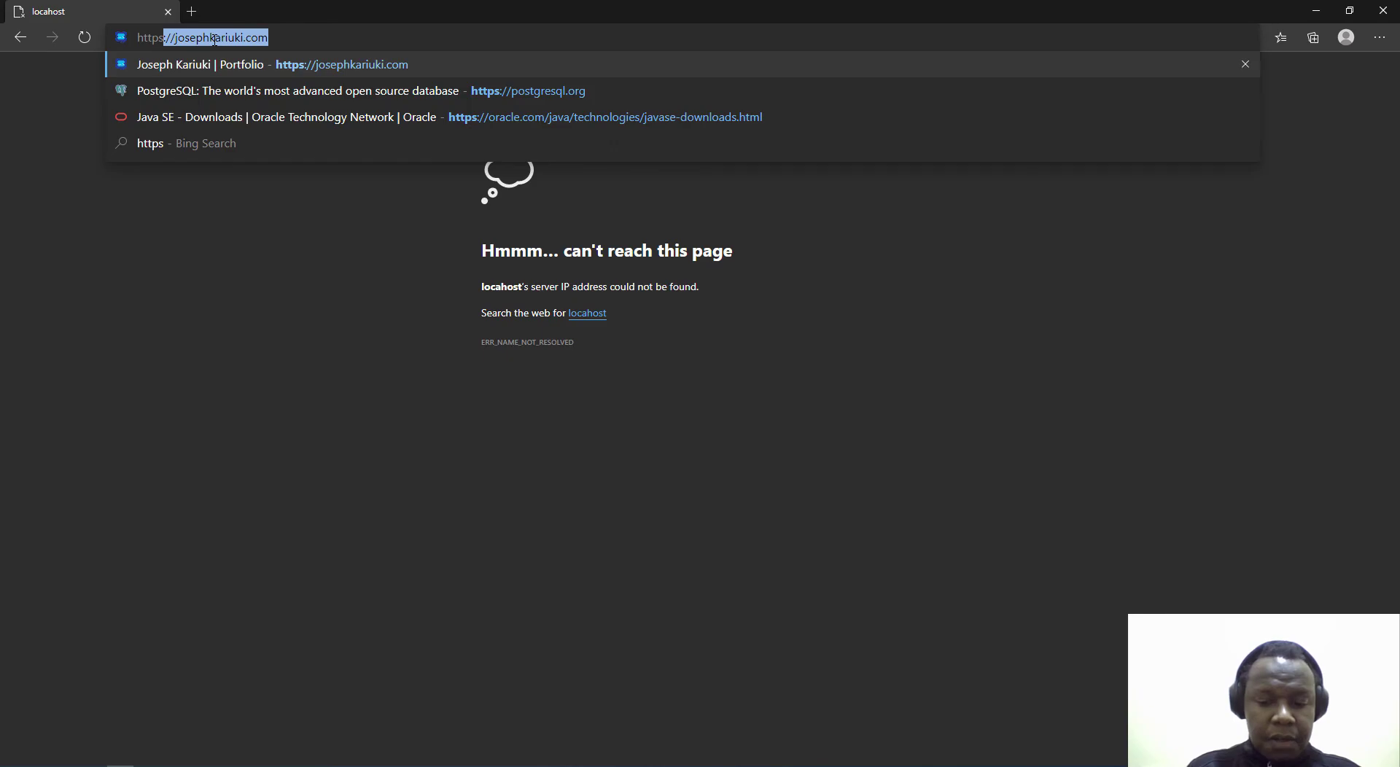
text(://)
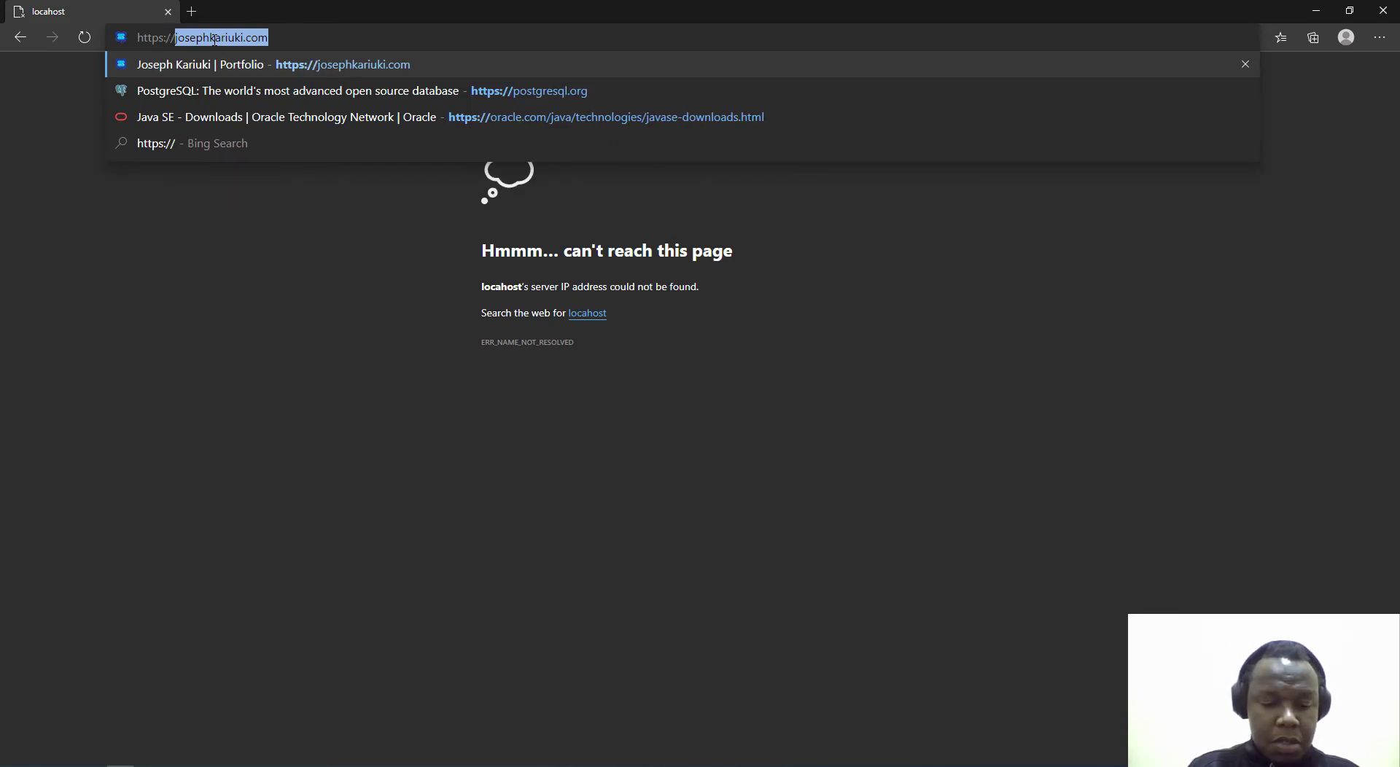
text(localhost)
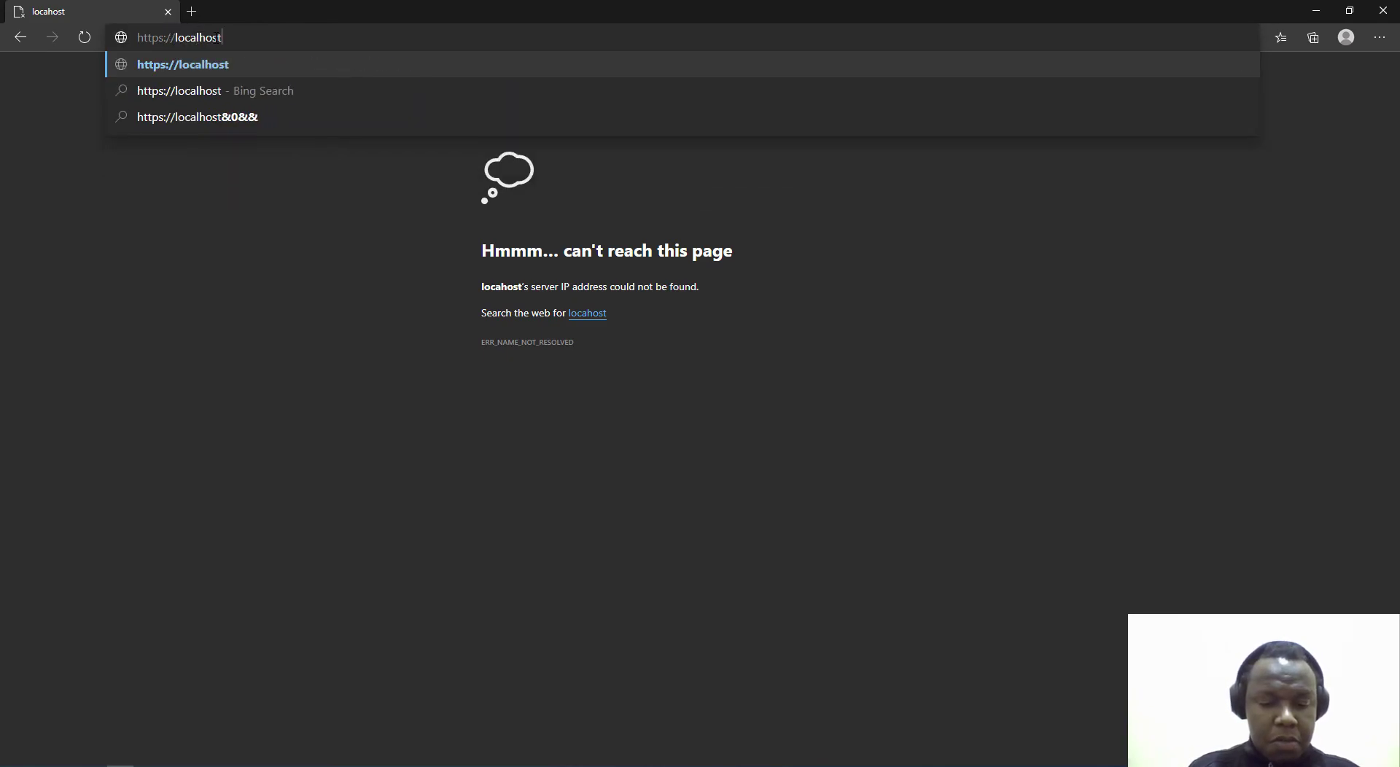
text(:)
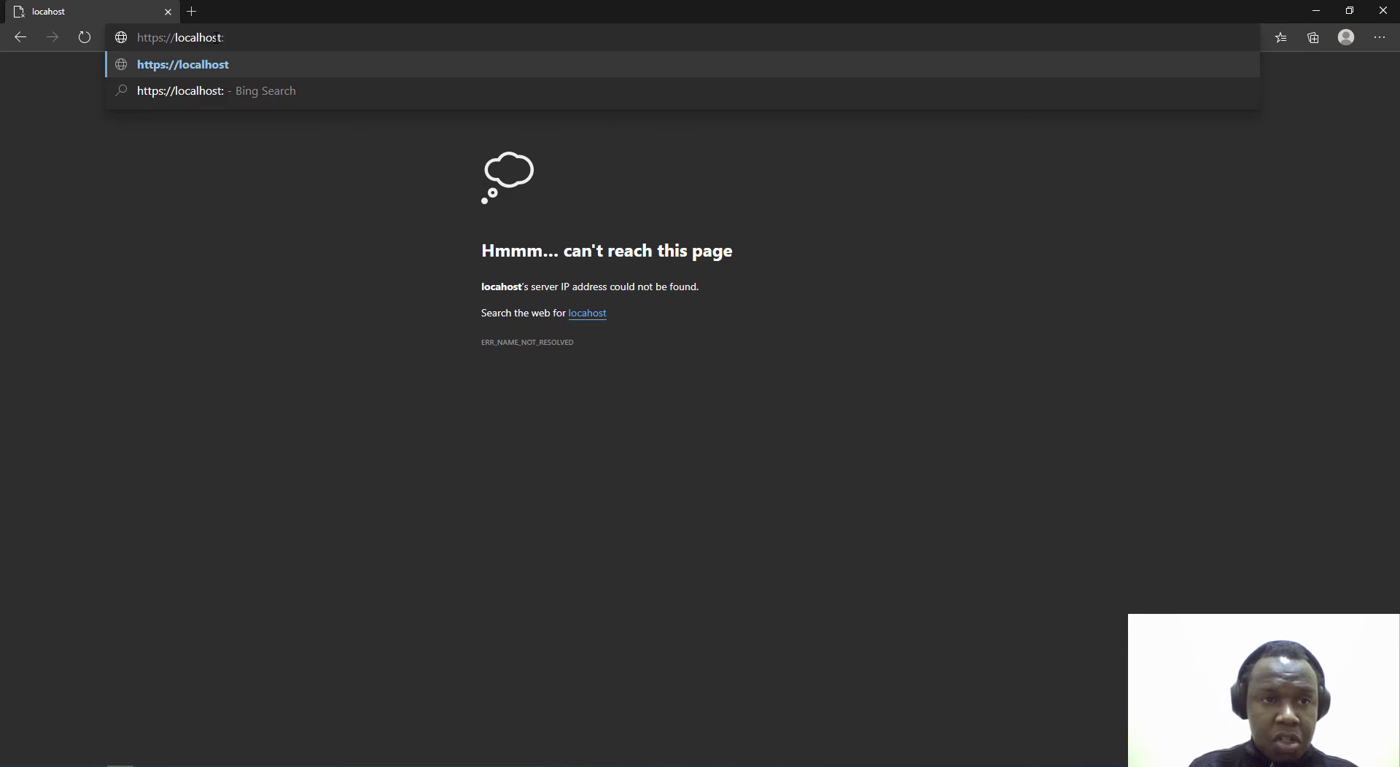
text(8443)
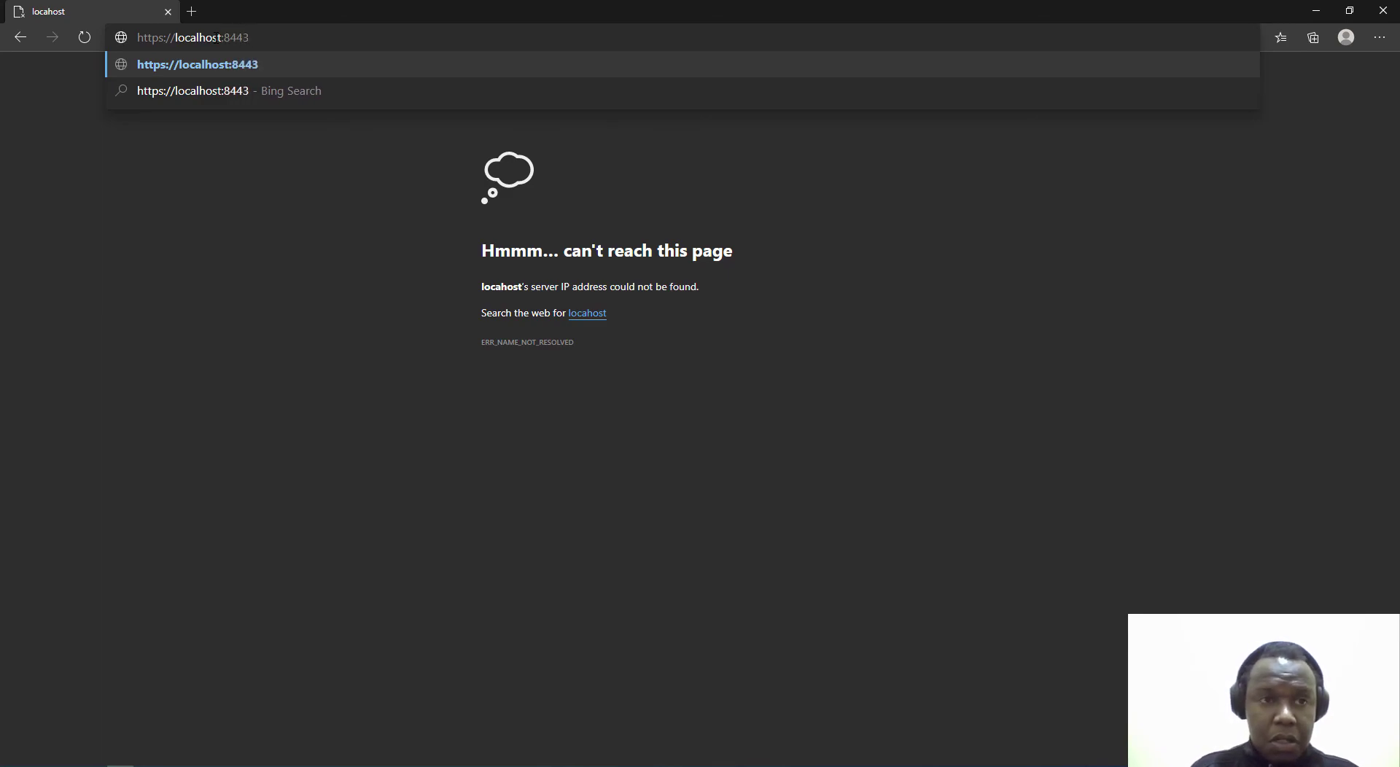
key(Return)
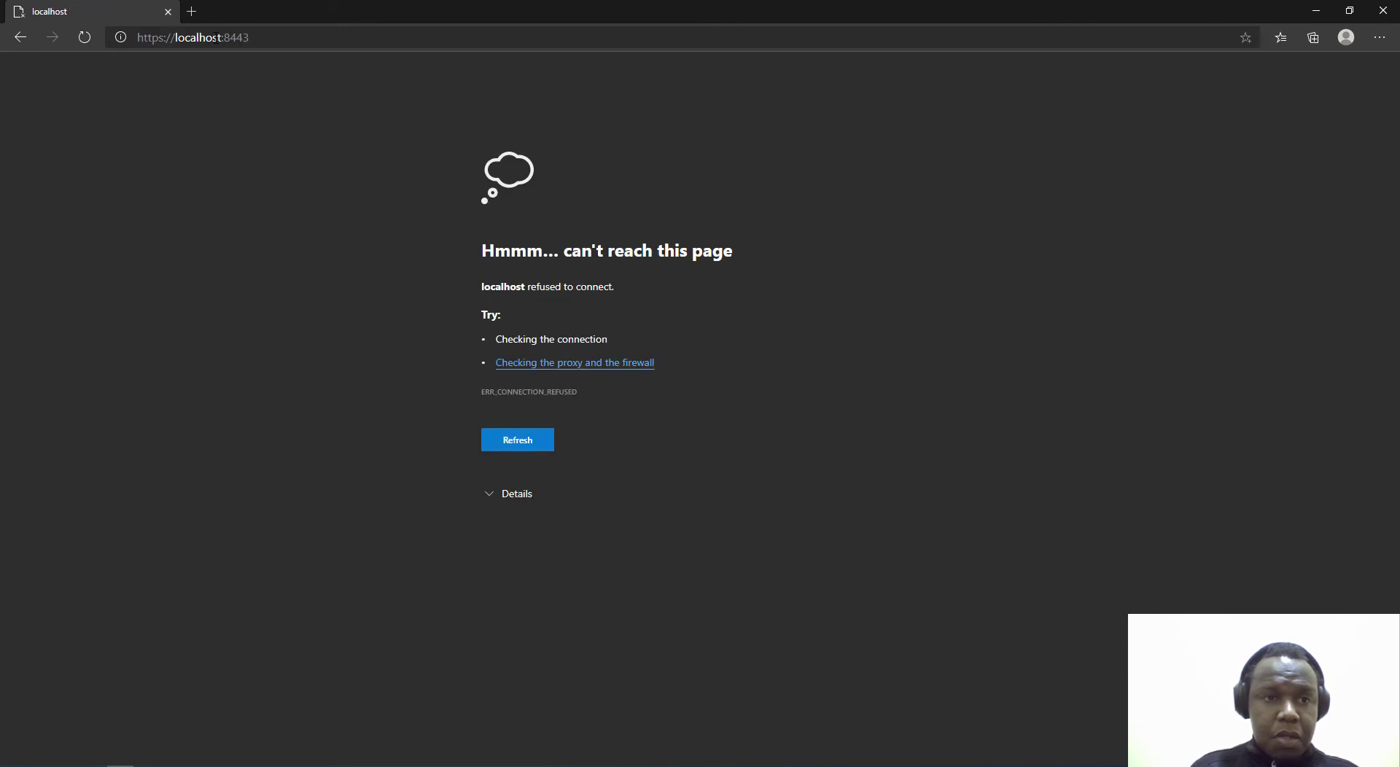
key(F5)
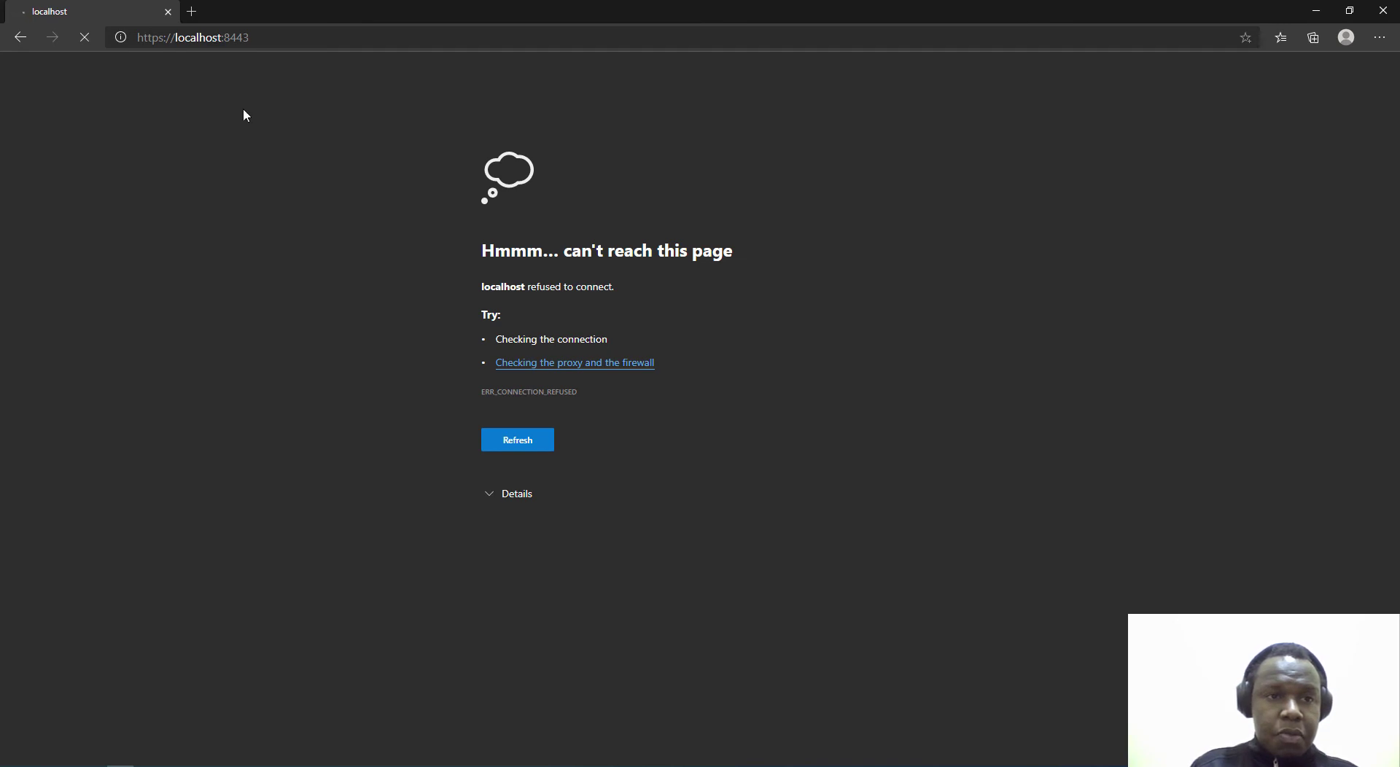
drag(222, 37, 326, 53)
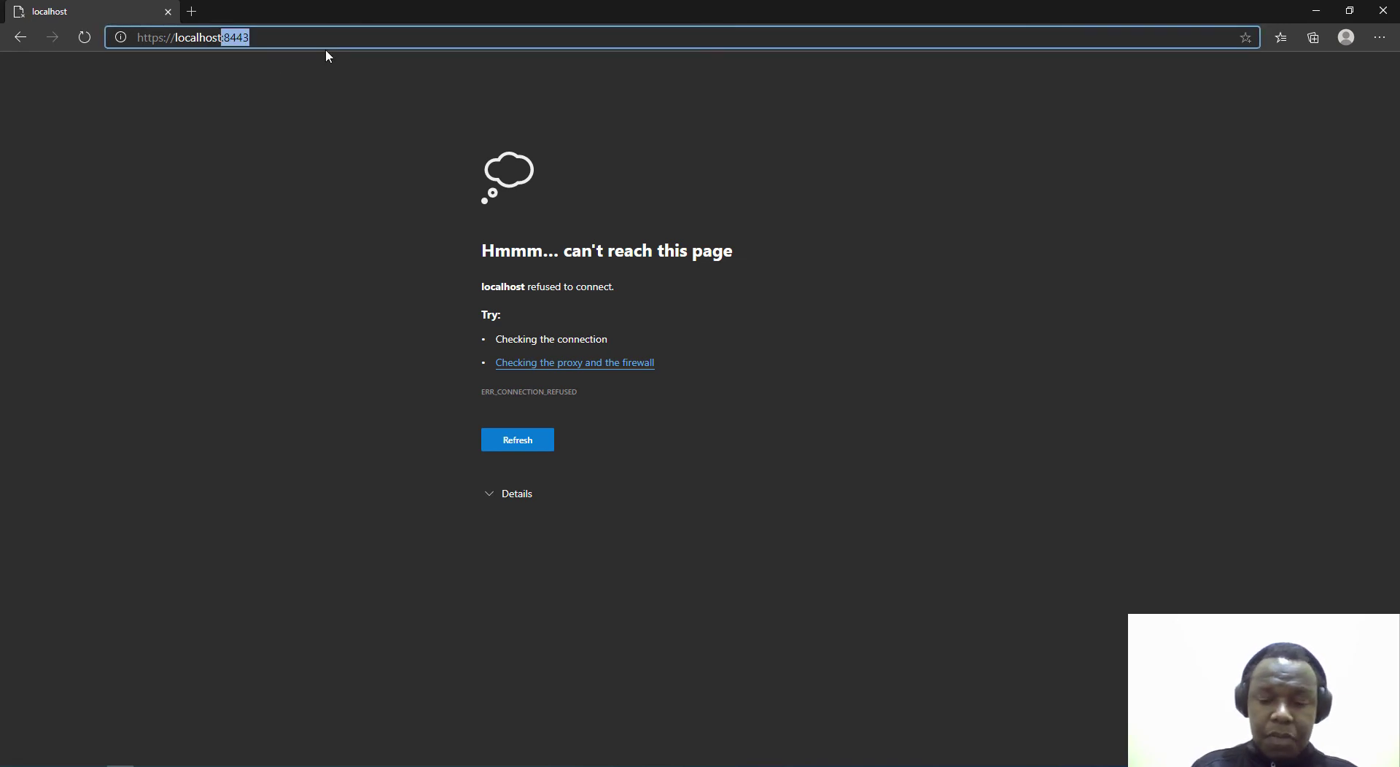
key(BackSpace)
text(80)
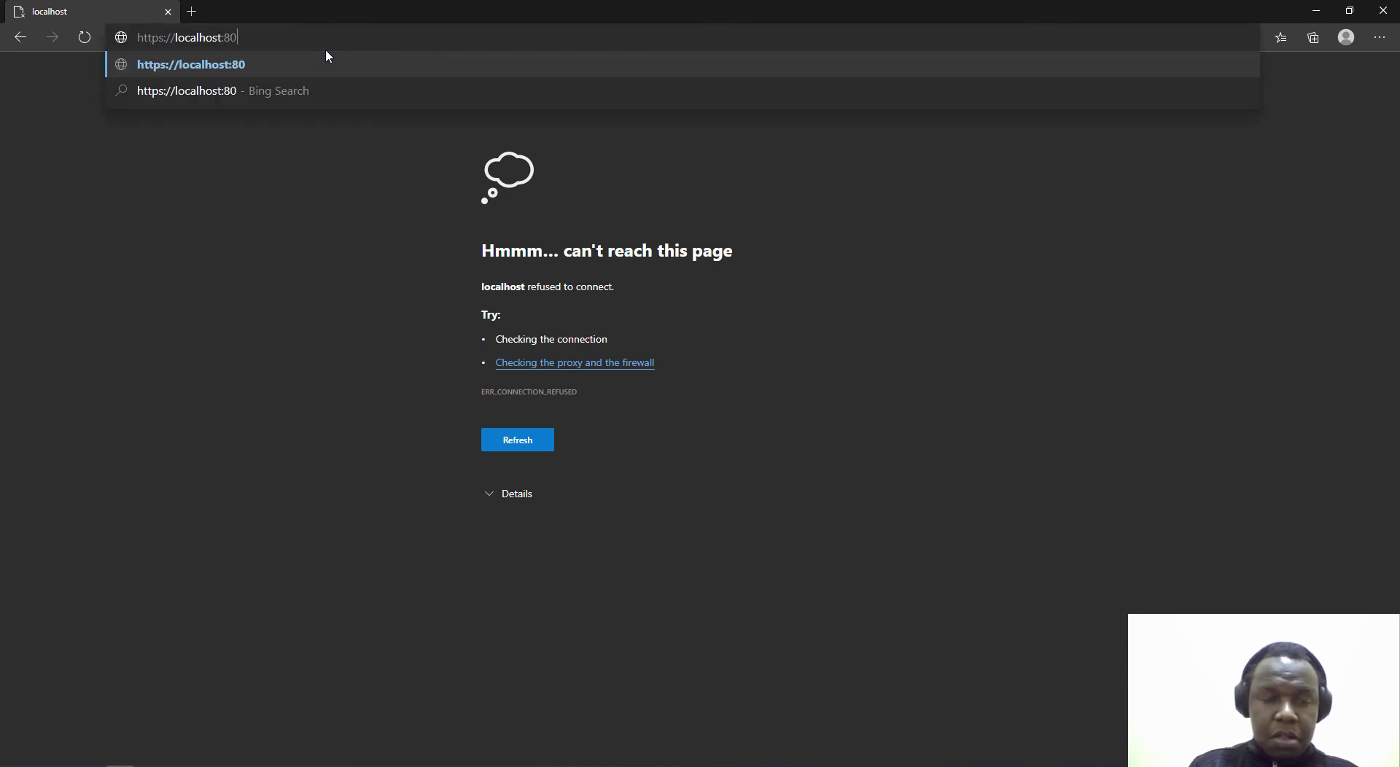
text(80/geose)
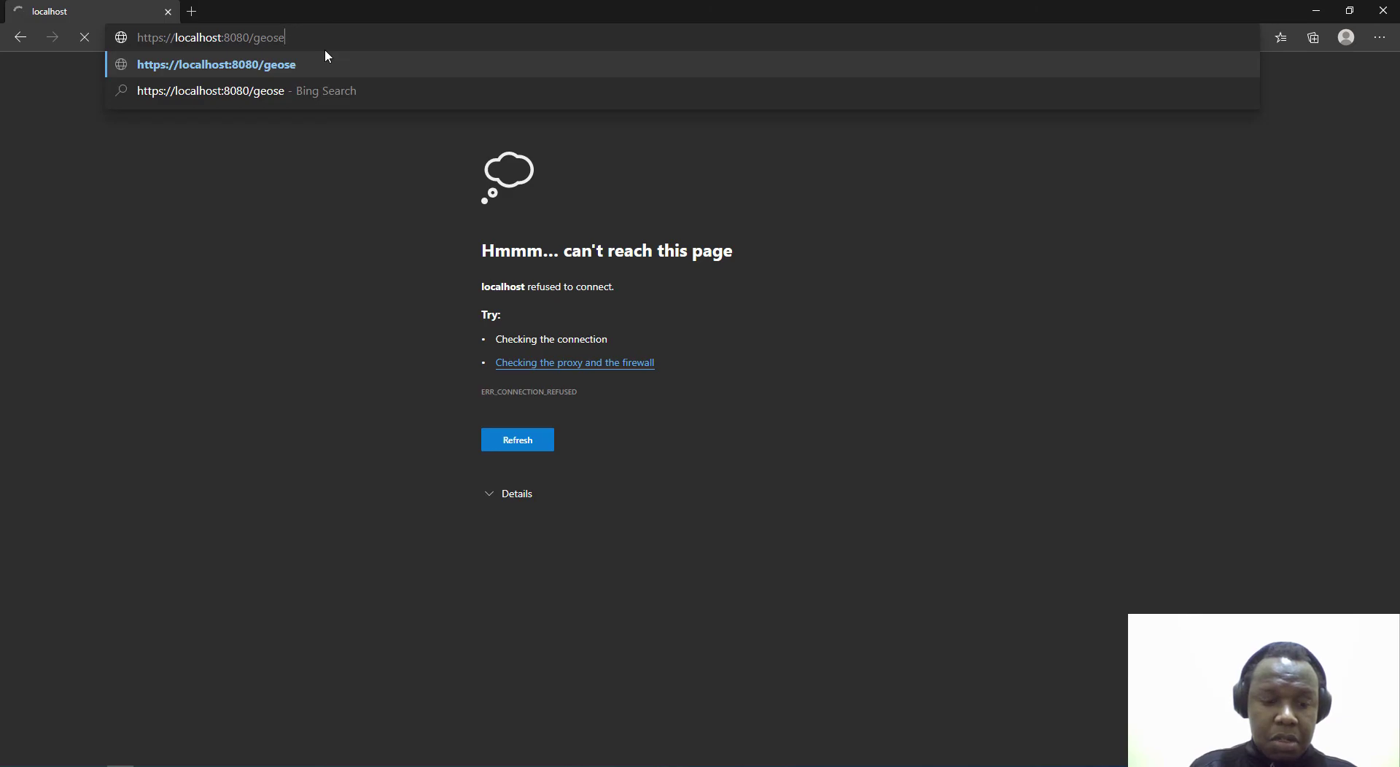
text(rver)
key(Return)
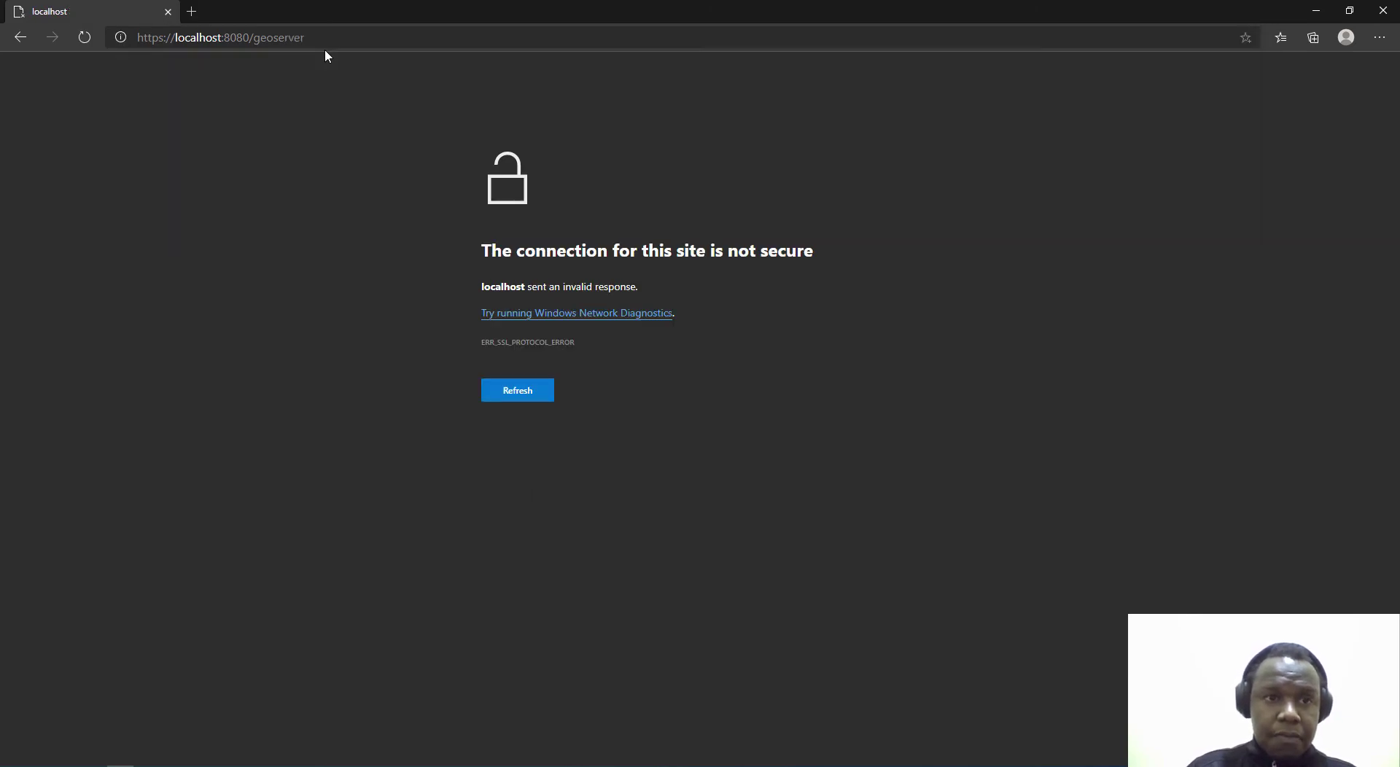
click(313, 38)
click(166, 38)
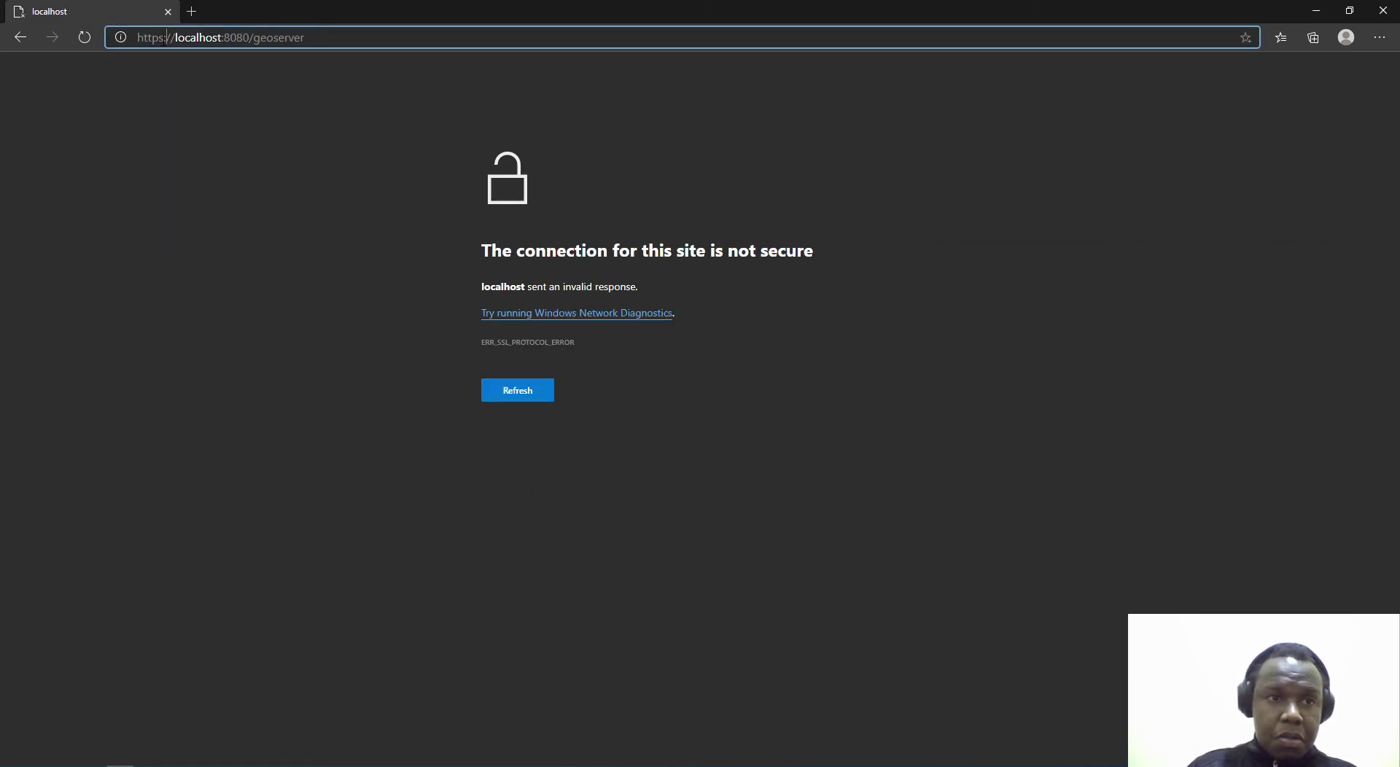
key(BackSpace)
key(Return)
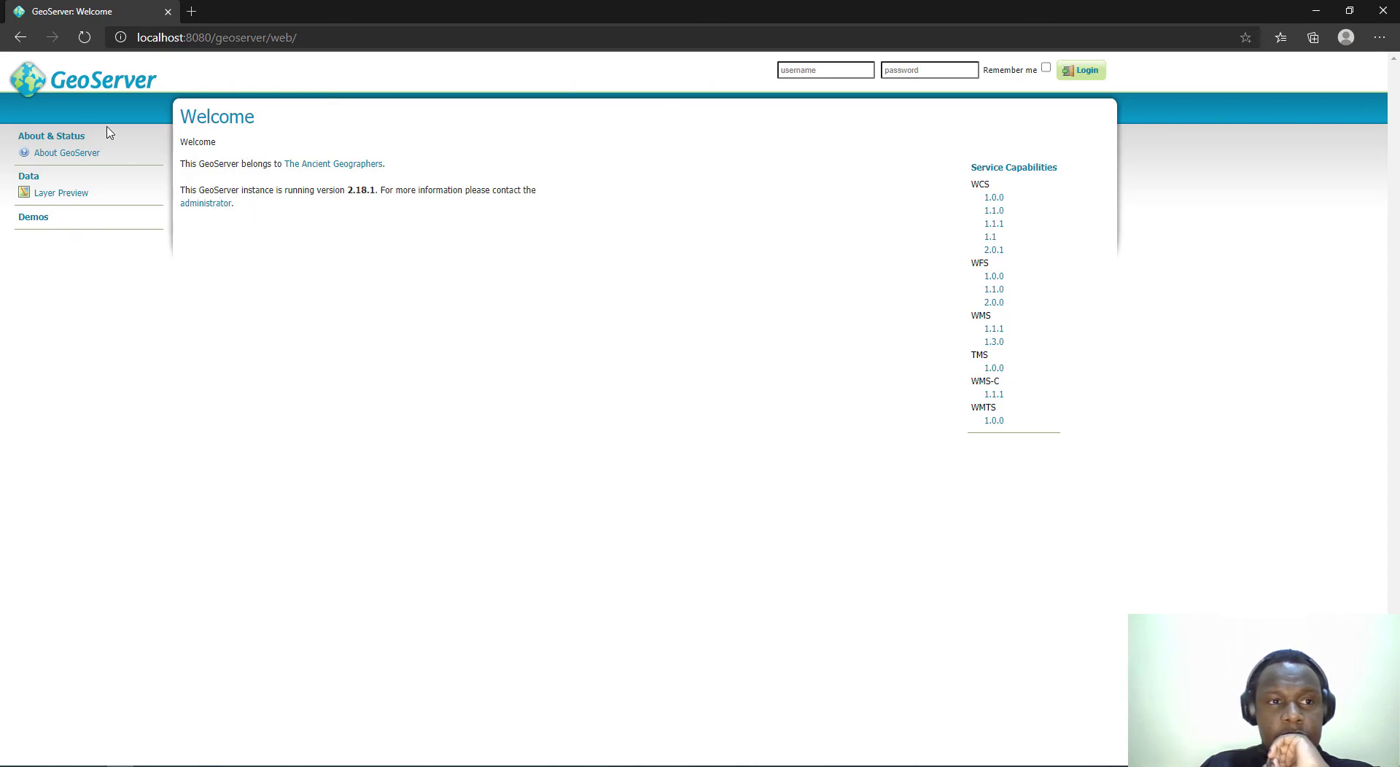
Step: Log in with username admin and the admin password, declining Edge's offer to save it
click(824, 73)
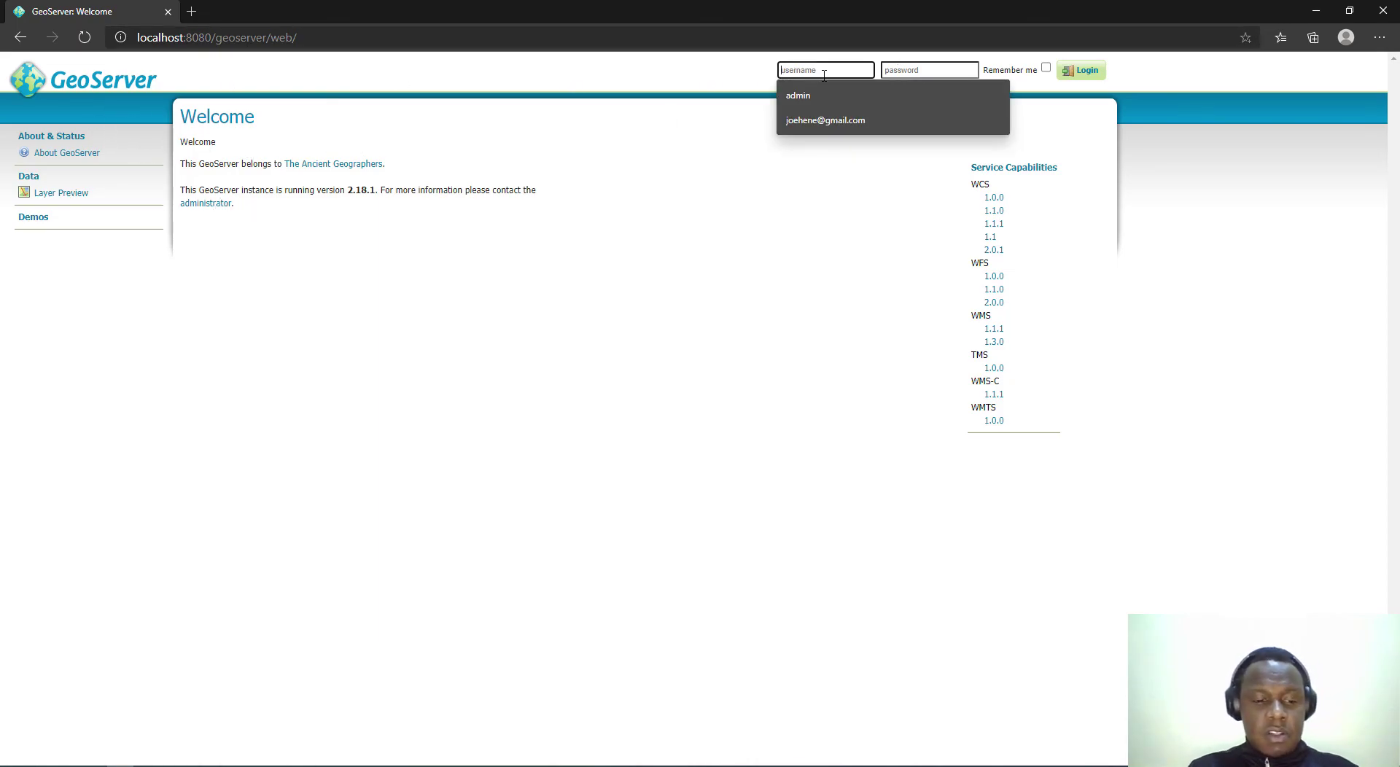
text(admin)
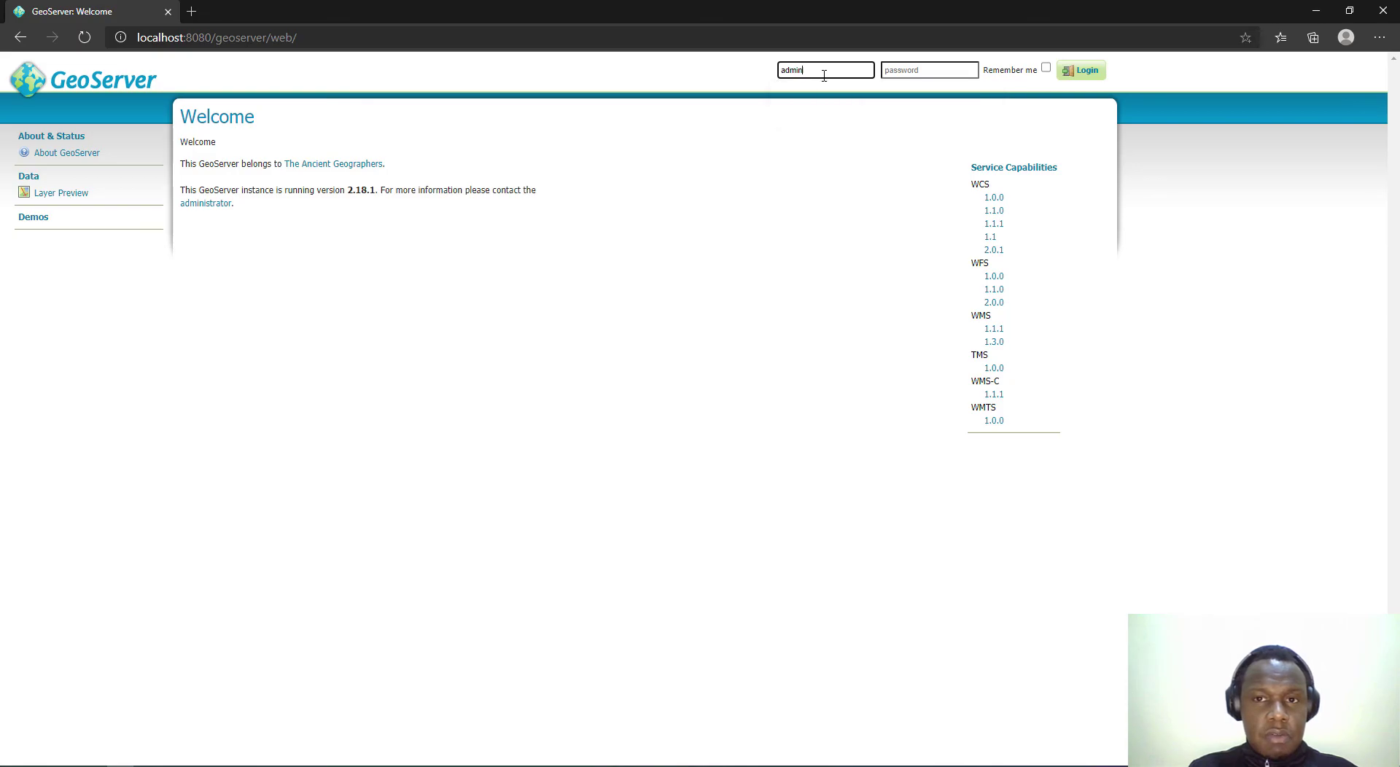
key(Tab)
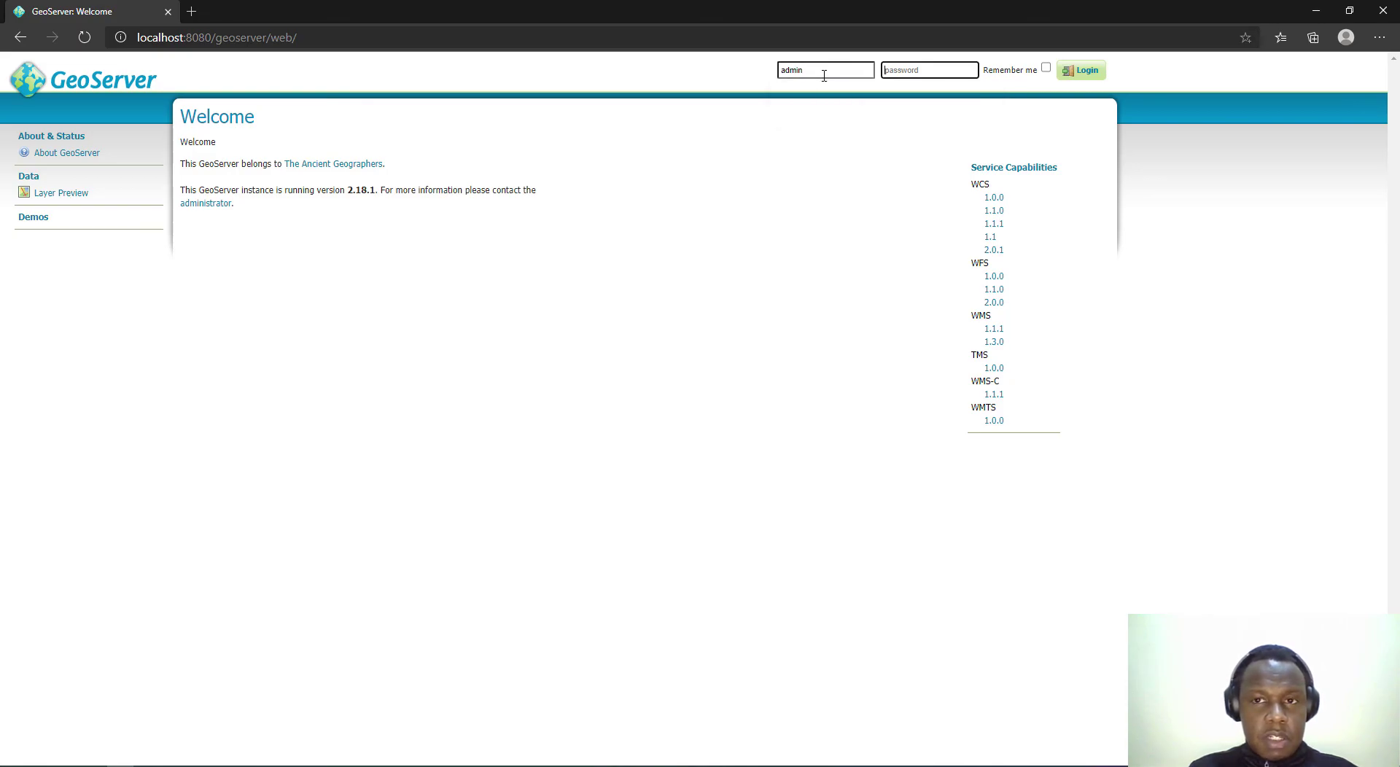
text(geo)
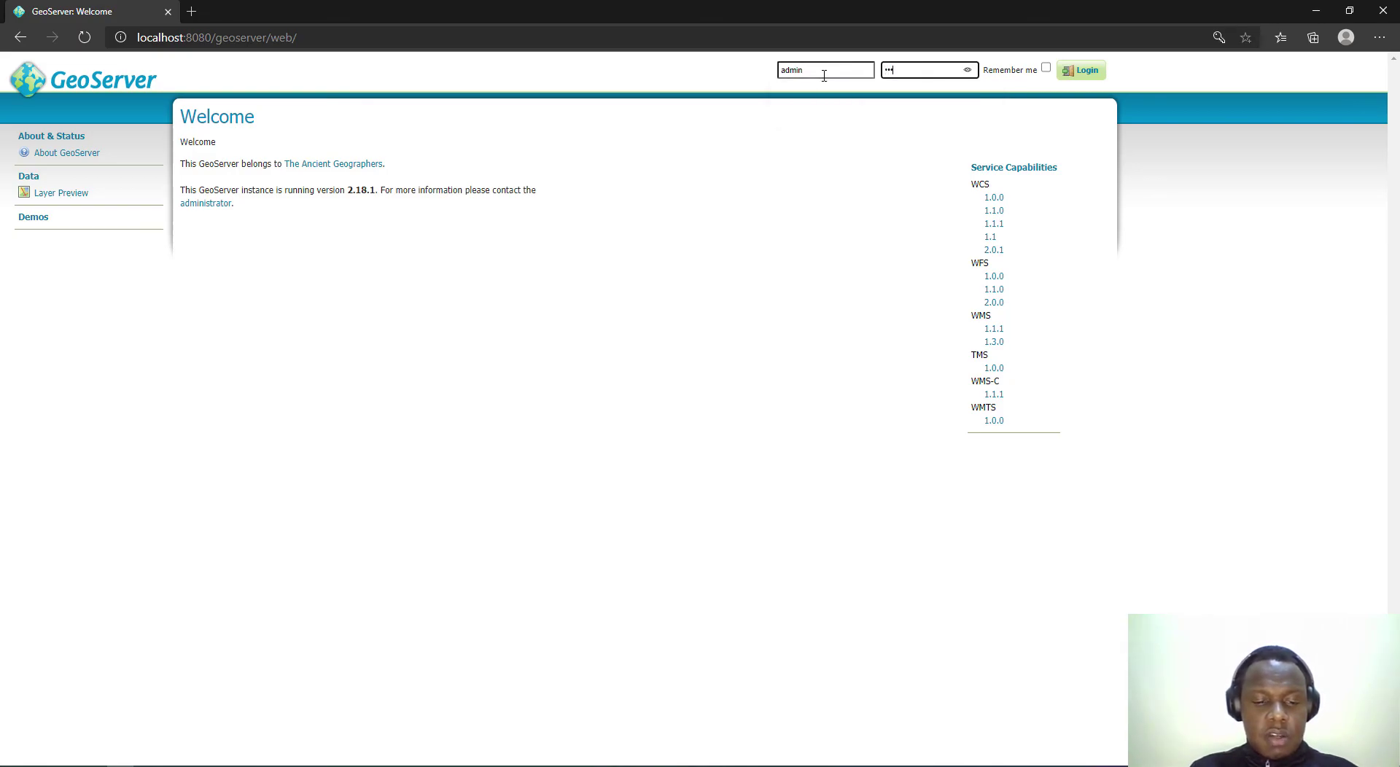
text(server)
key(Return)
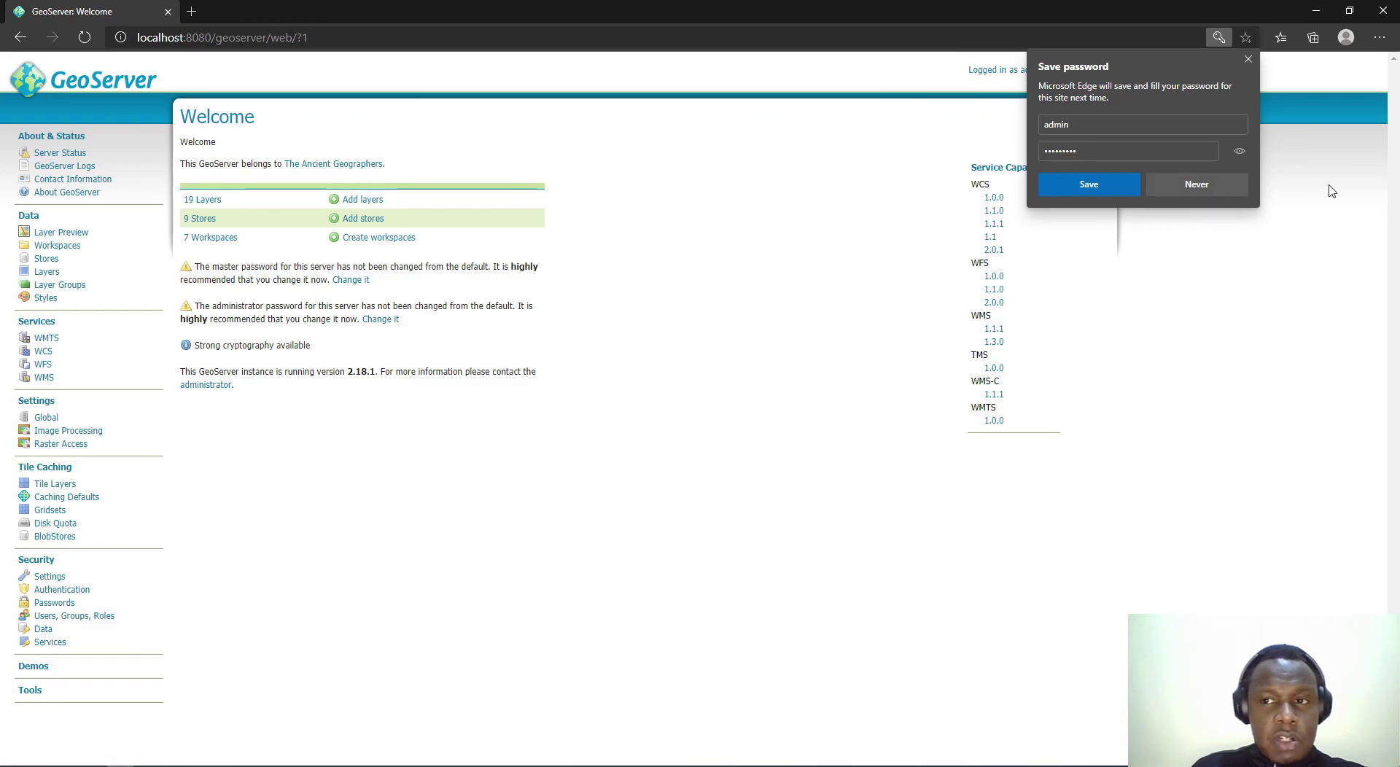
click(1196, 185)
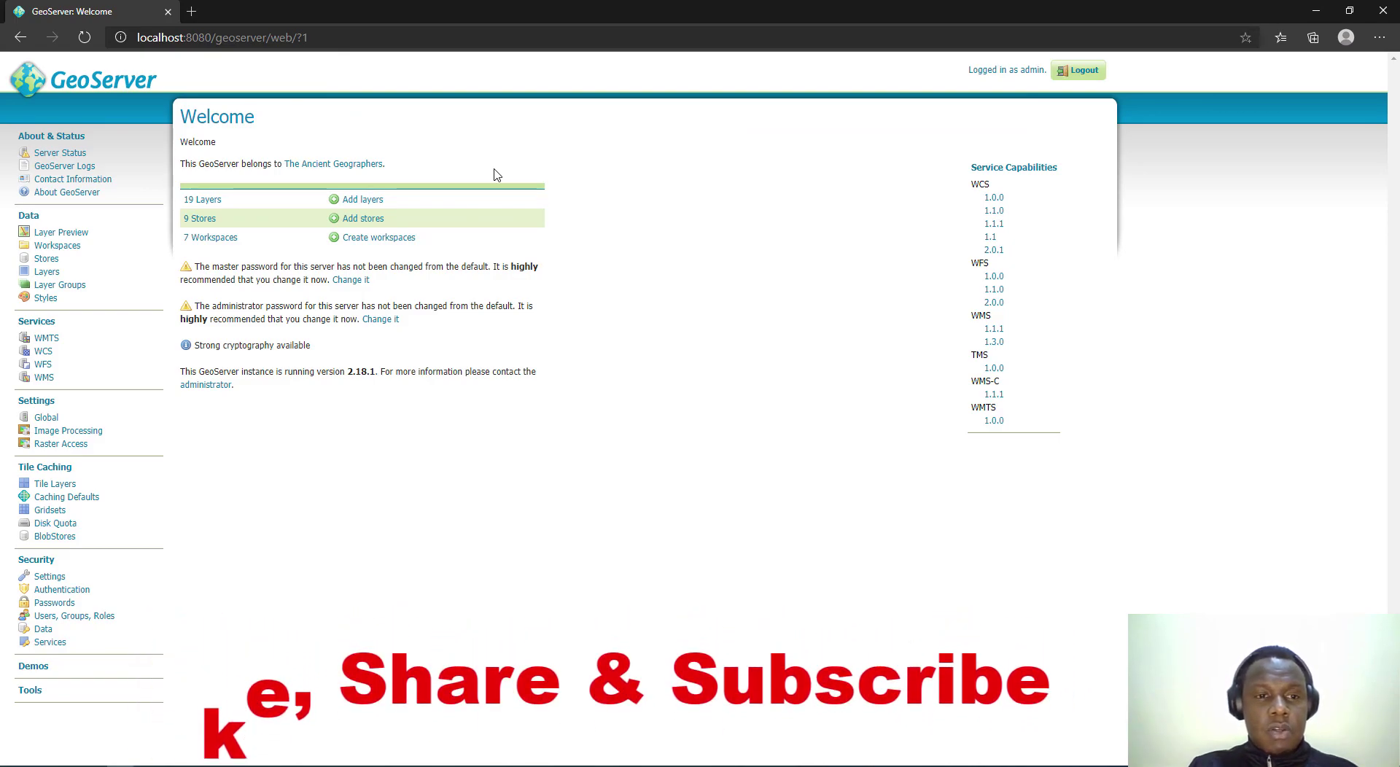
Step: Log out of GeoServer and minimize Edge to show the C:\Tomcat\conf folder
click(1079, 70)
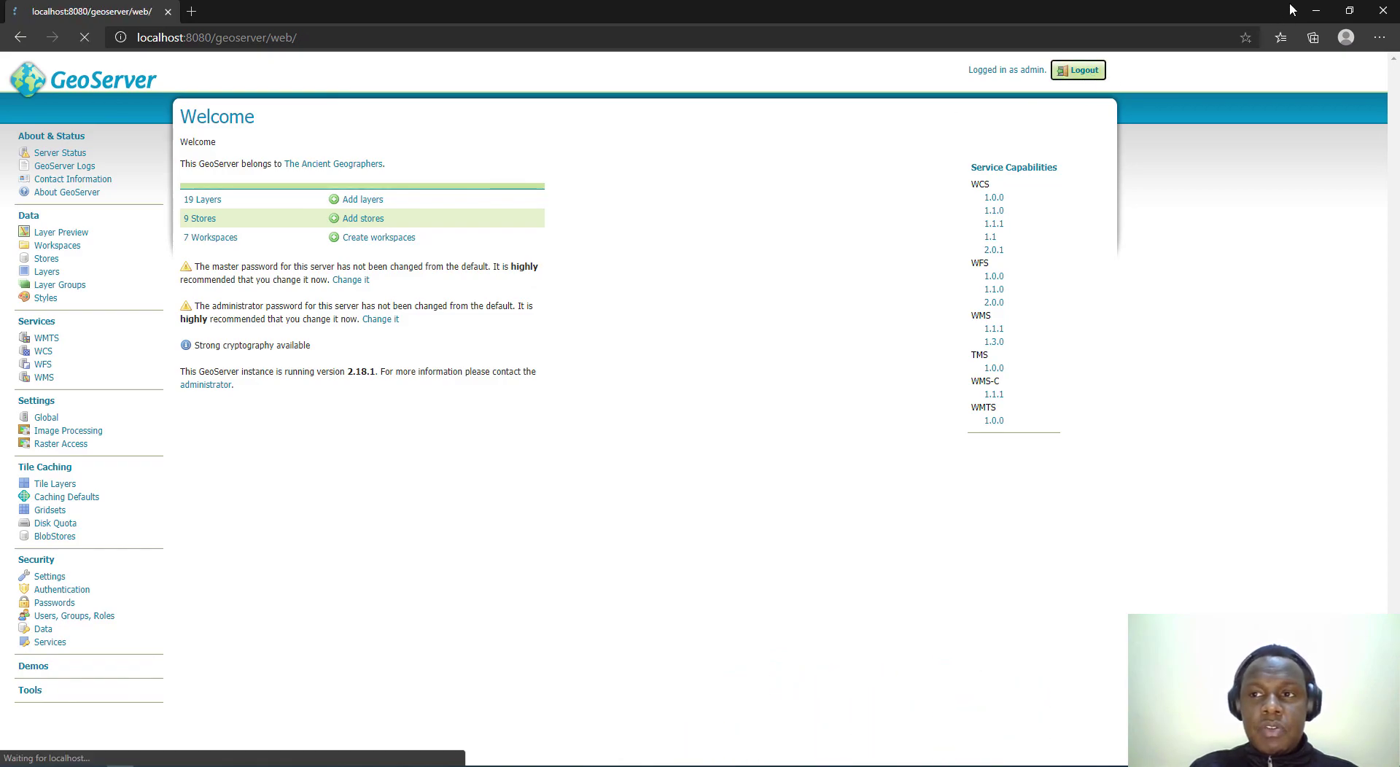
click(1349, 10)
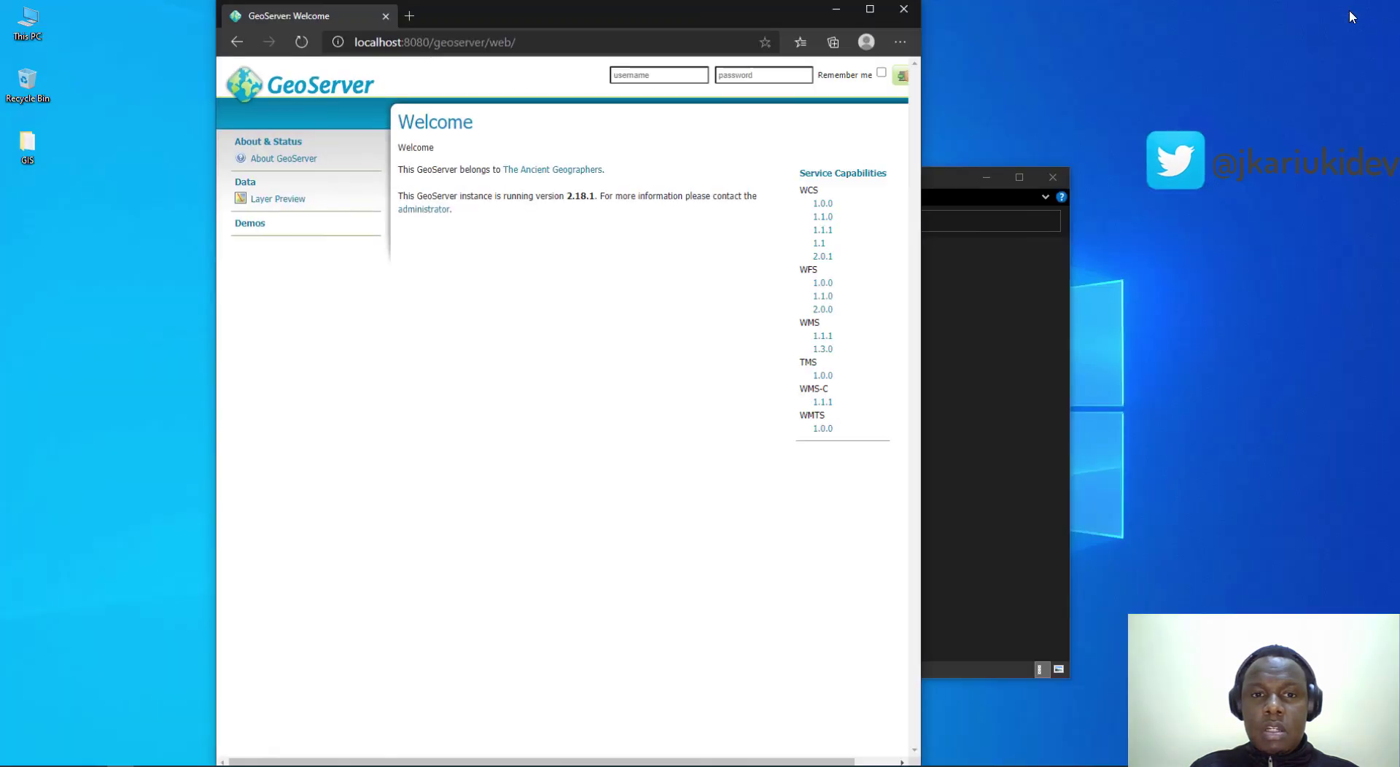
click(840, 15)
click(603, 518)
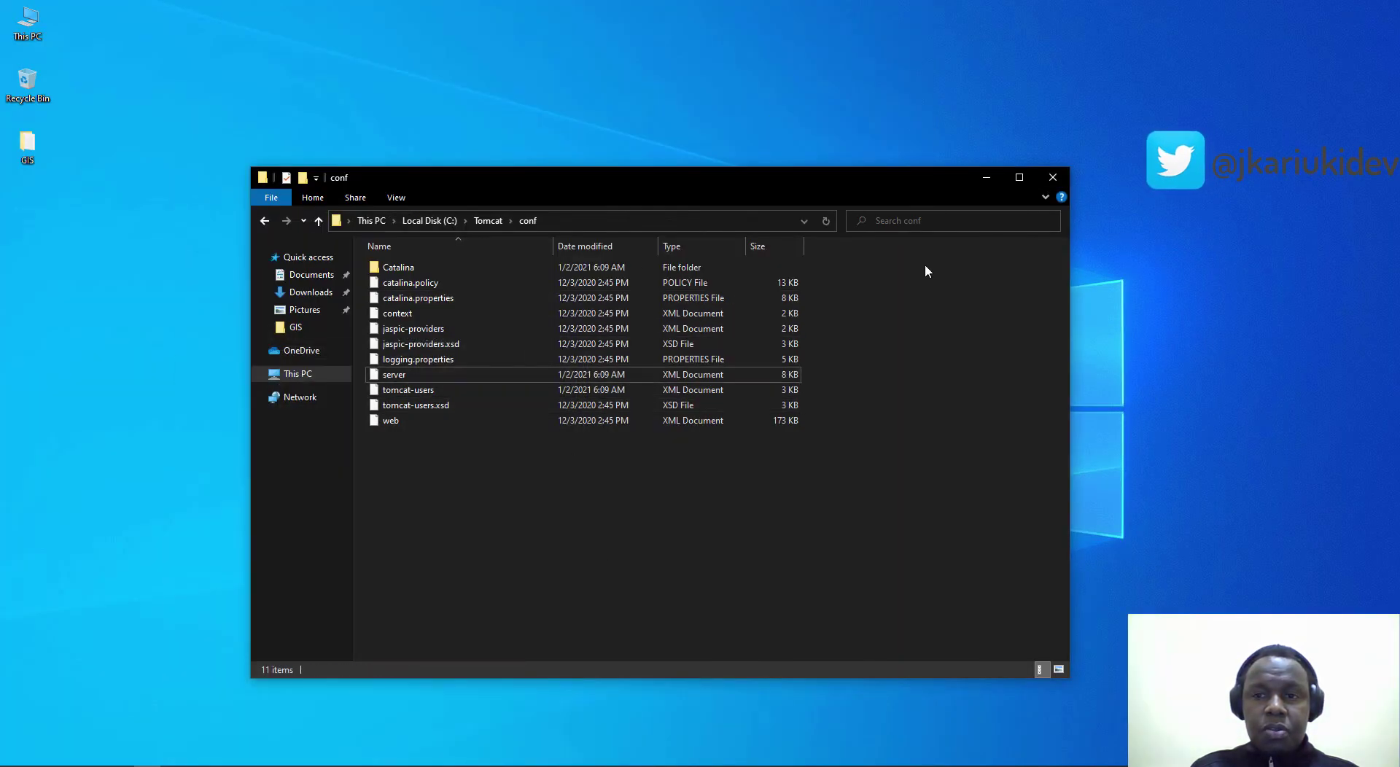